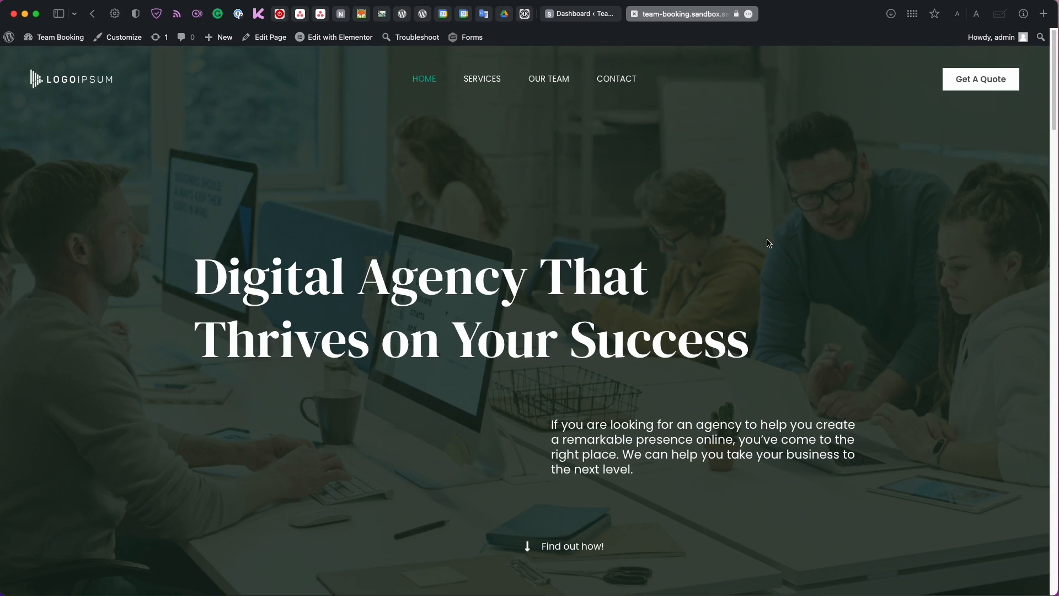
# Look over the booking box on the site's Contact page.
pyautogui.click(622, 82)
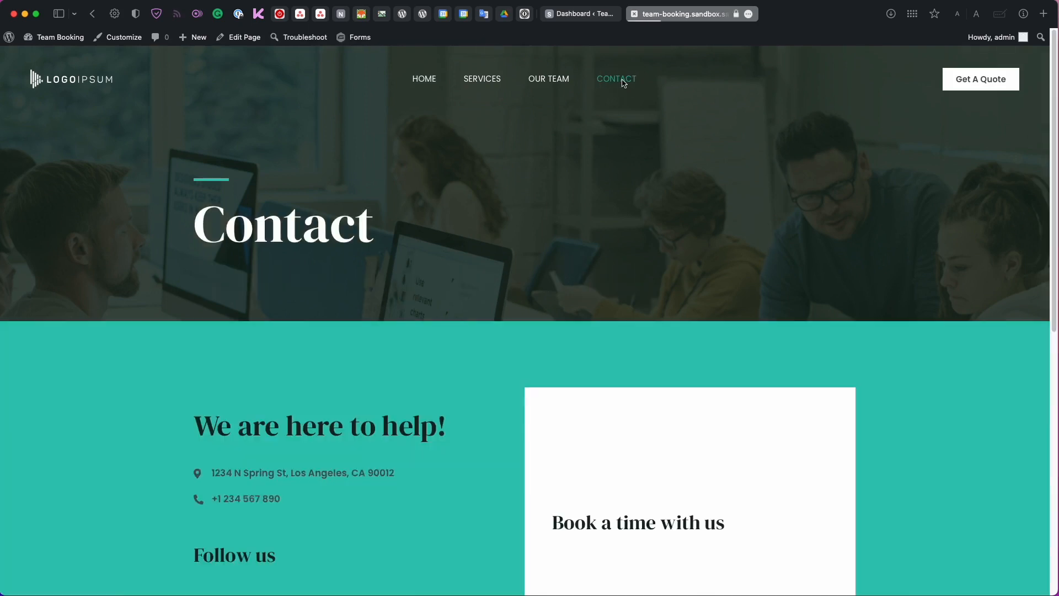
pyautogui.scroll(-5, 596, 241)
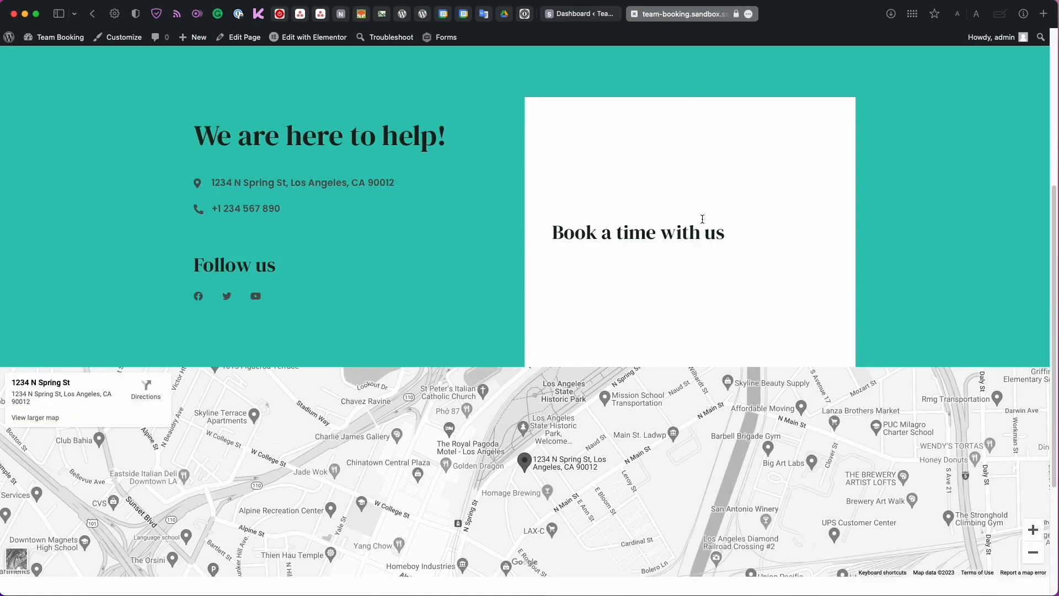
pyautogui.scroll(3, 703, 223)
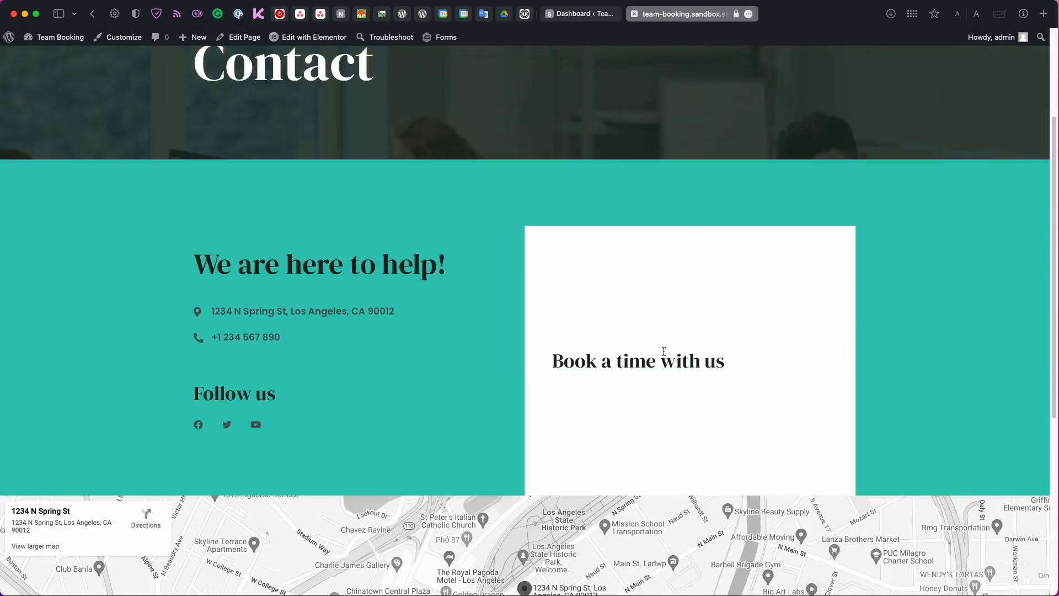
pyautogui.scroll(1, 663, 351)
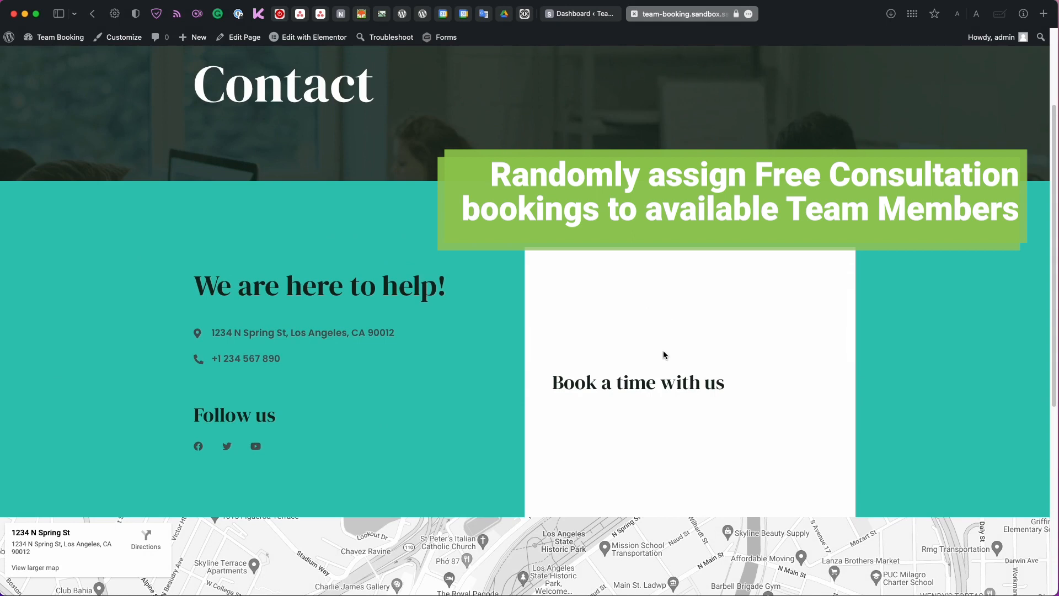
pyautogui.scroll(1, 664, 353)
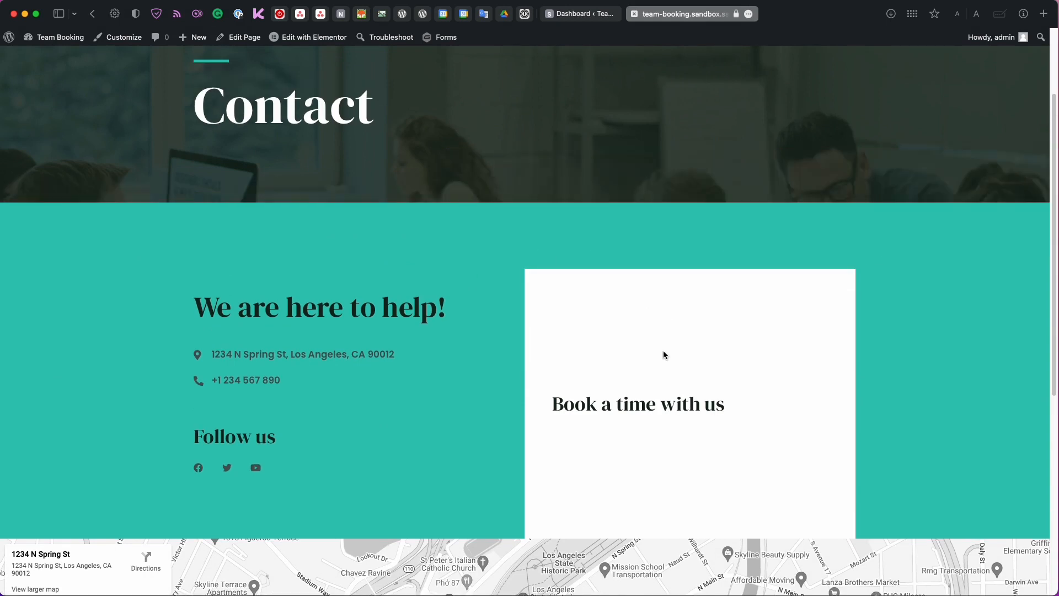
pyautogui.scroll(1, 663, 352)
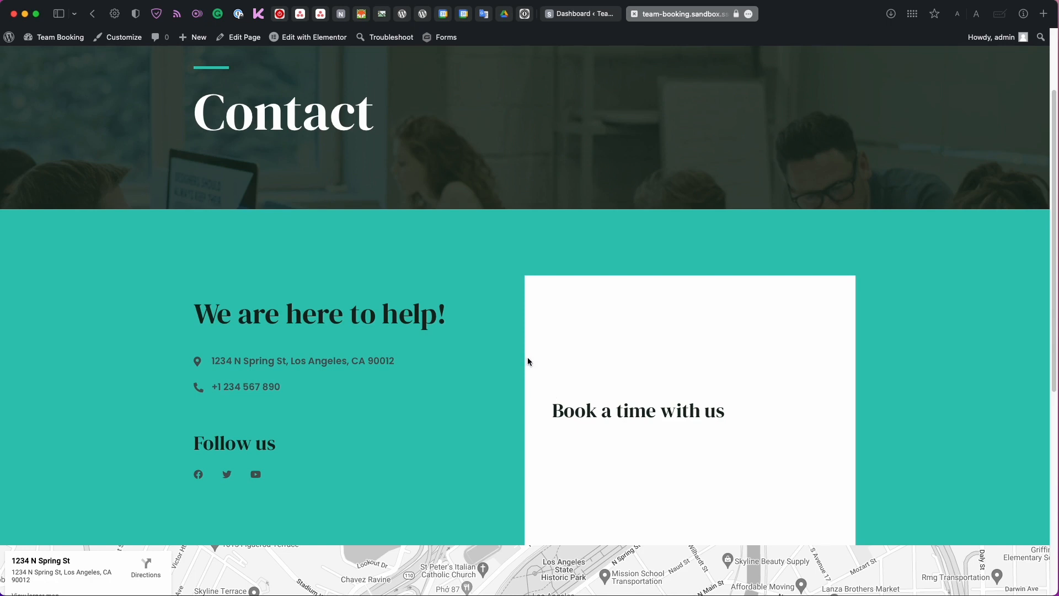
pyautogui.scroll(5, 527, 358)
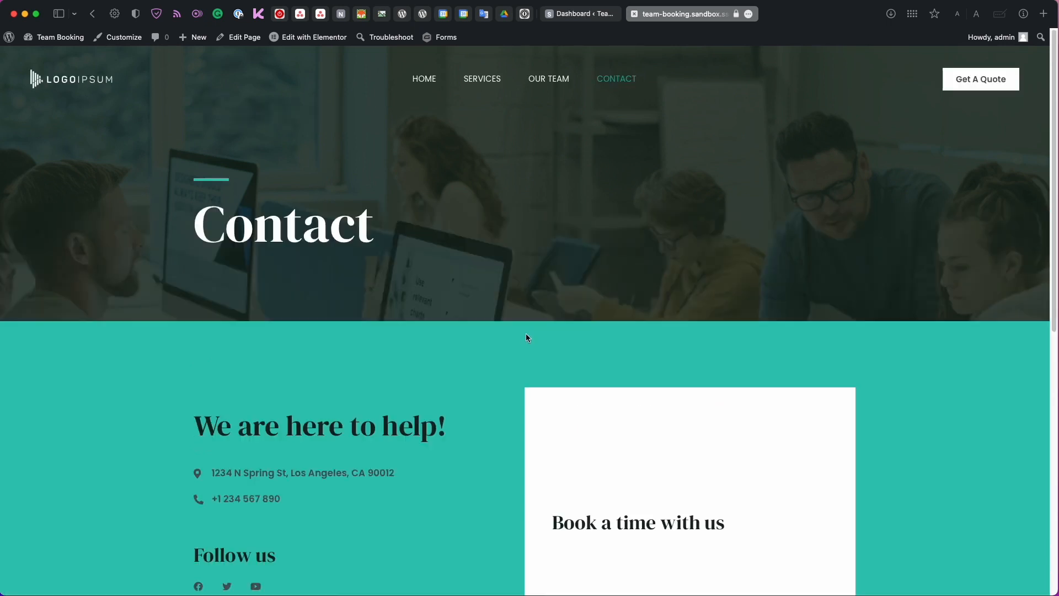
# Browse the Our Team page down to the two team member profiles.
pyautogui.click(555, 84)
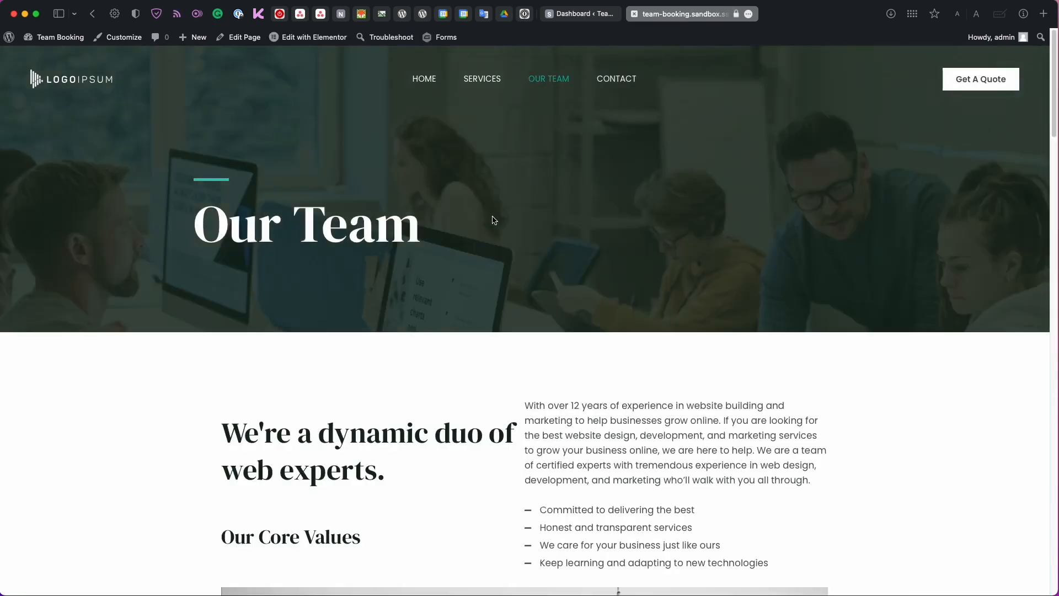
pyautogui.scroll(-15, 494, 219)
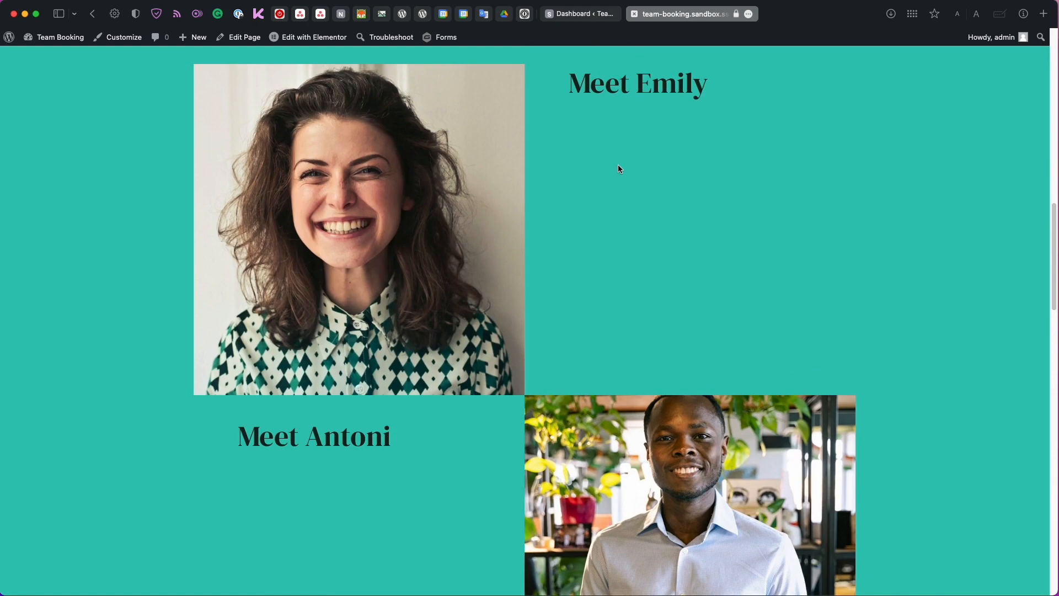
pyautogui.scroll(-4, 618, 169)
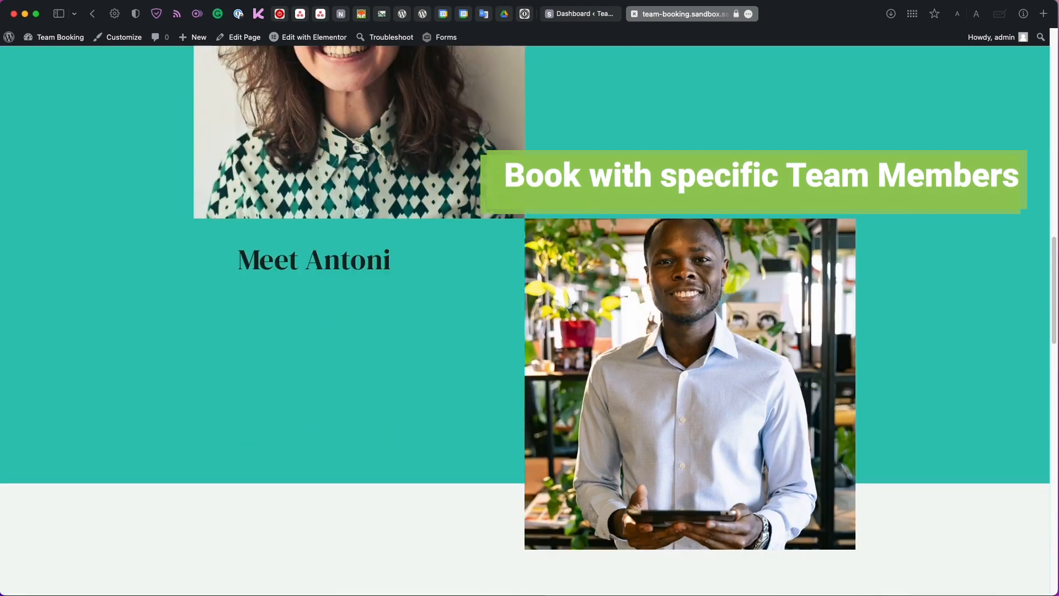
pyautogui.scroll(5, 618, 169)
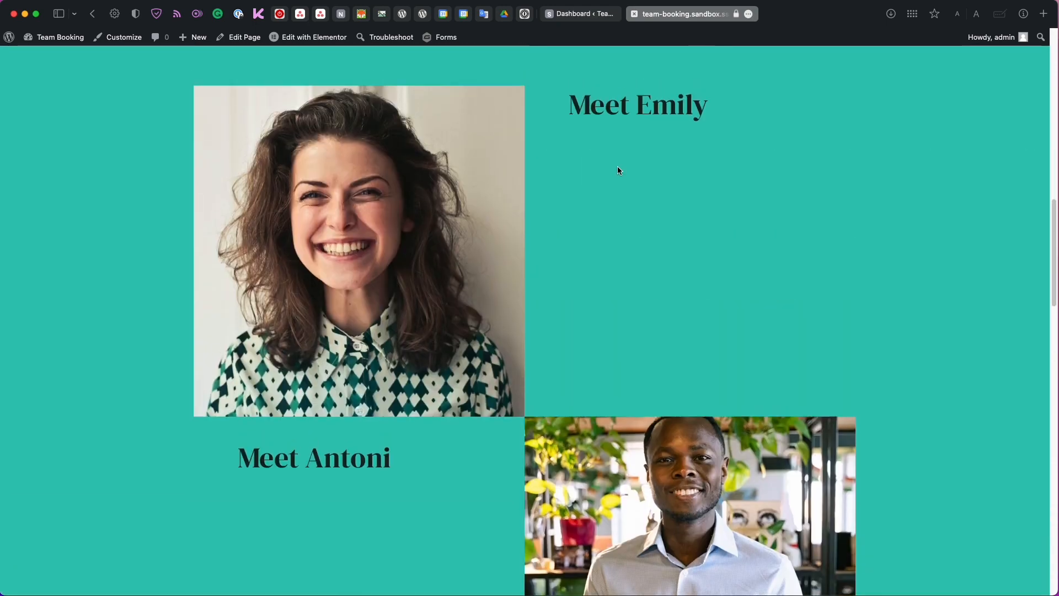
pyautogui.scroll(-2, 617, 167)
pyautogui.scroll(1, 613, 171)
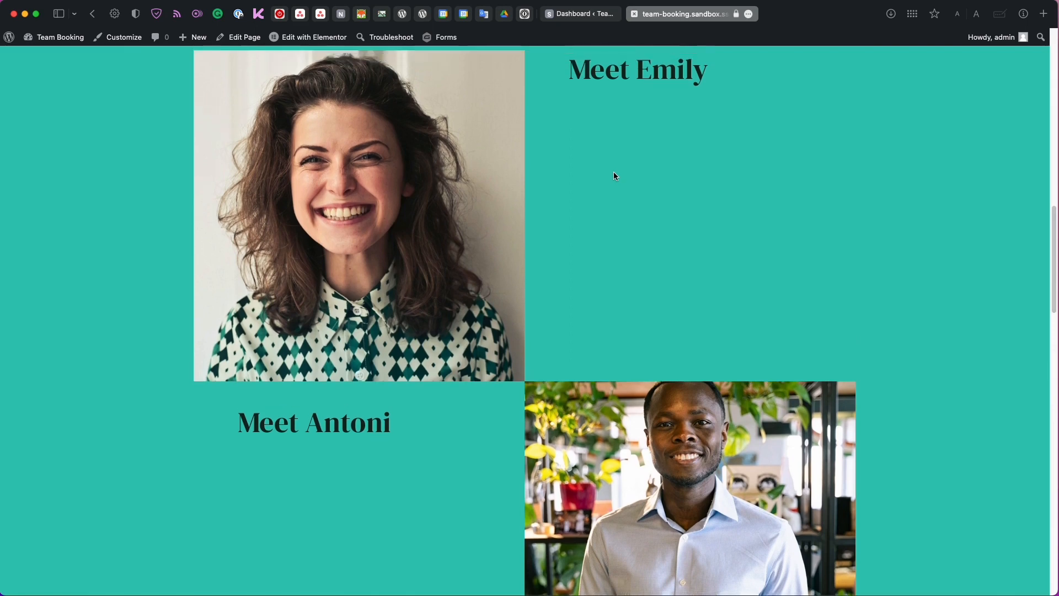
# From the admin dashboard, skip the setup wizard, view the empty Appointment Types list, then go to Settings.
pyautogui.click(571, 14)
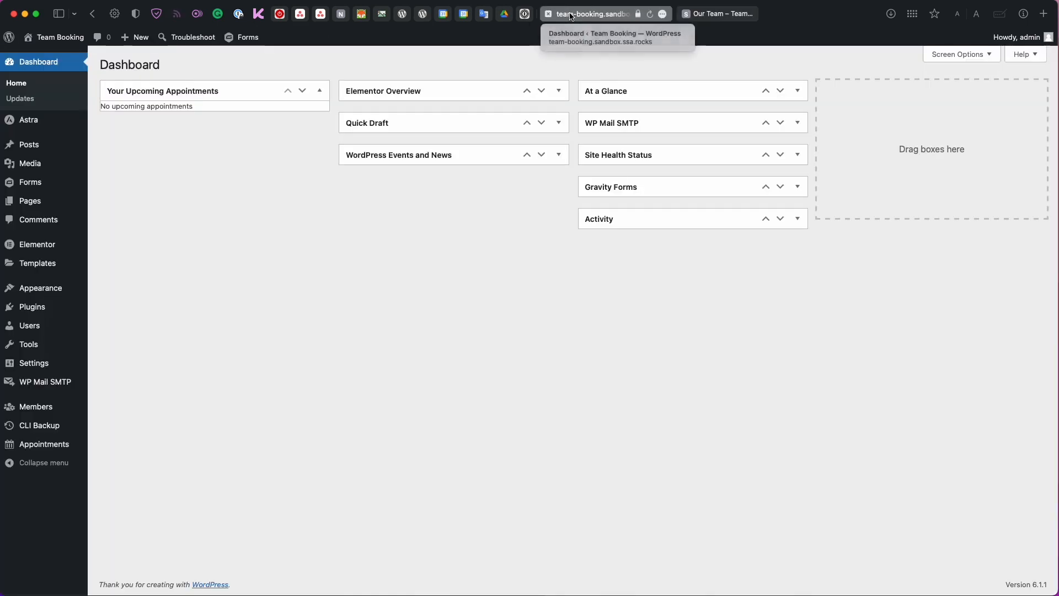
pyautogui.click(75, 444)
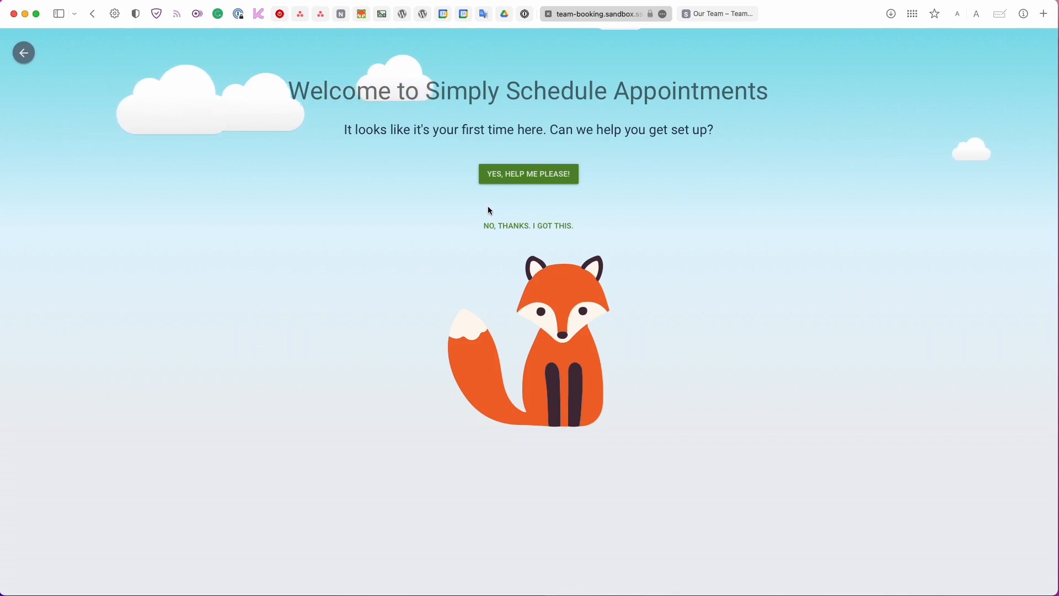
pyautogui.click(535, 232)
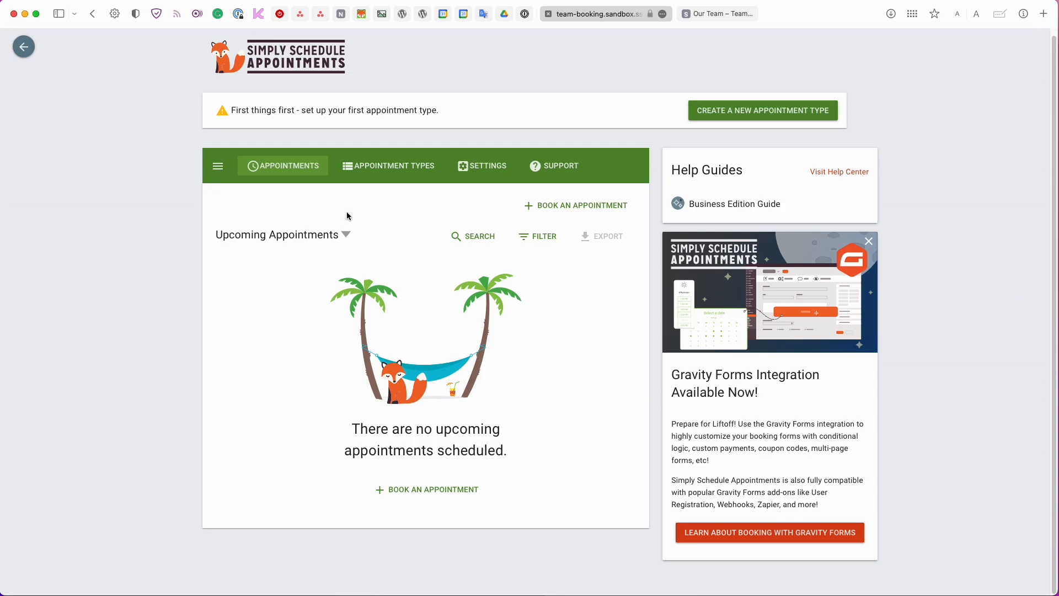
pyautogui.click(387, 168)
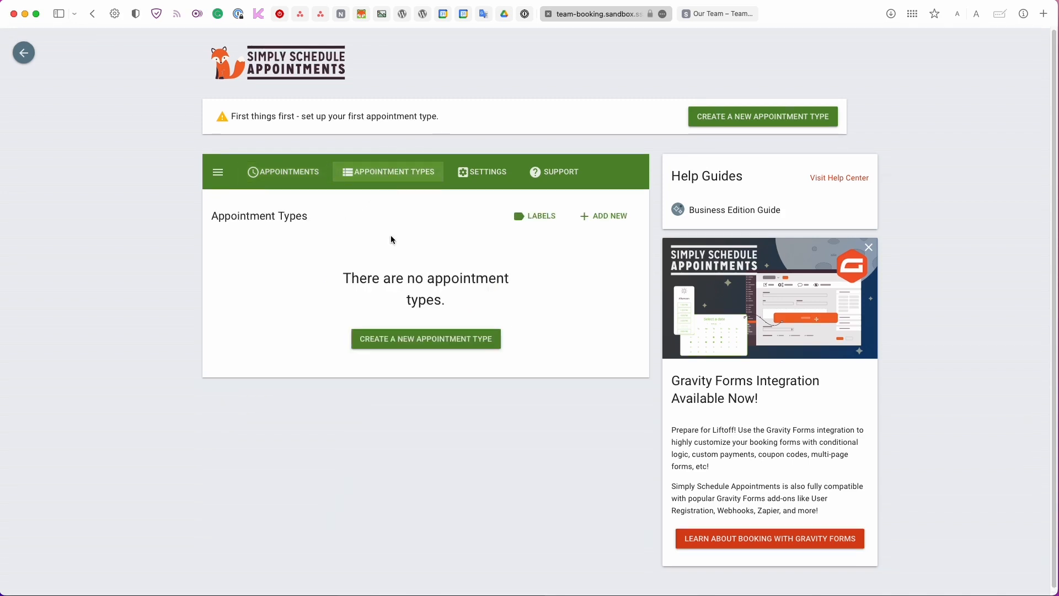
pyautogui.click(488, 179)
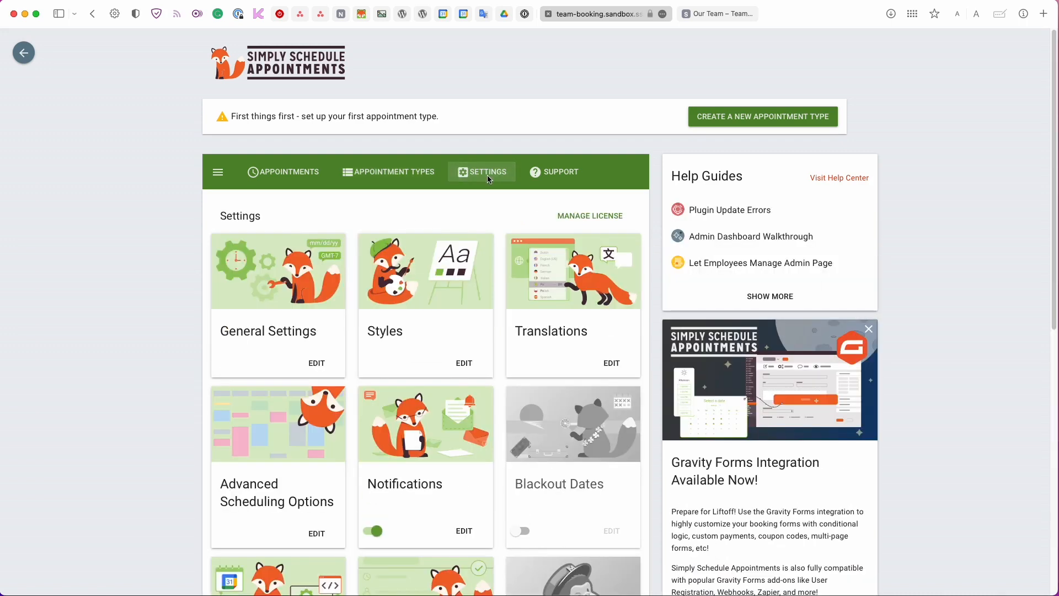
# Switch on the Team card in Settings and open its still-empty team page.
pyautogui.scroll(-10, 422, 255)
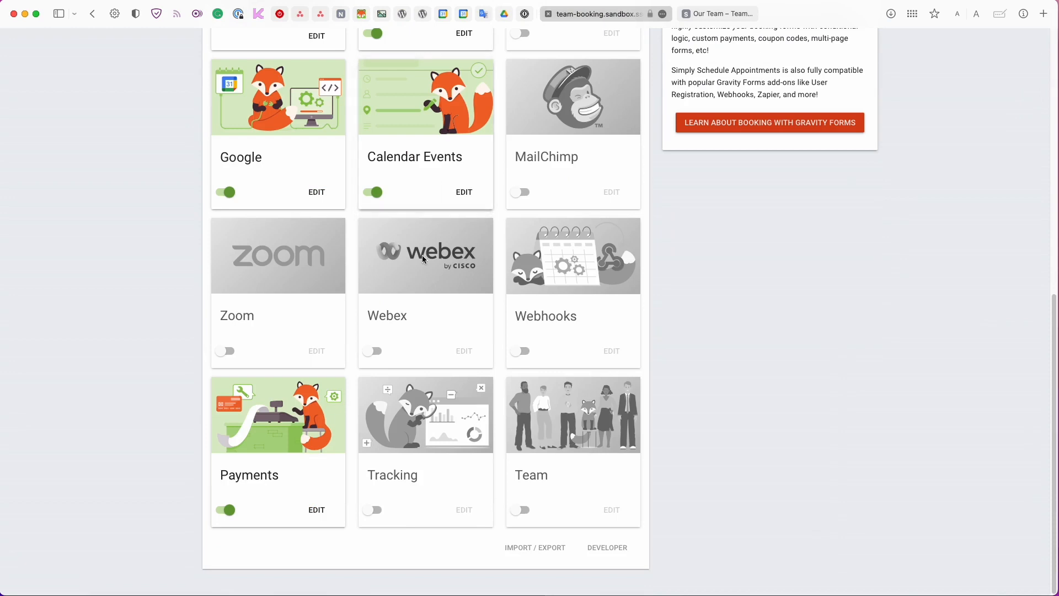
pyautogui.scroll(1, 459, 397)
pyautogui.click(524, 510)
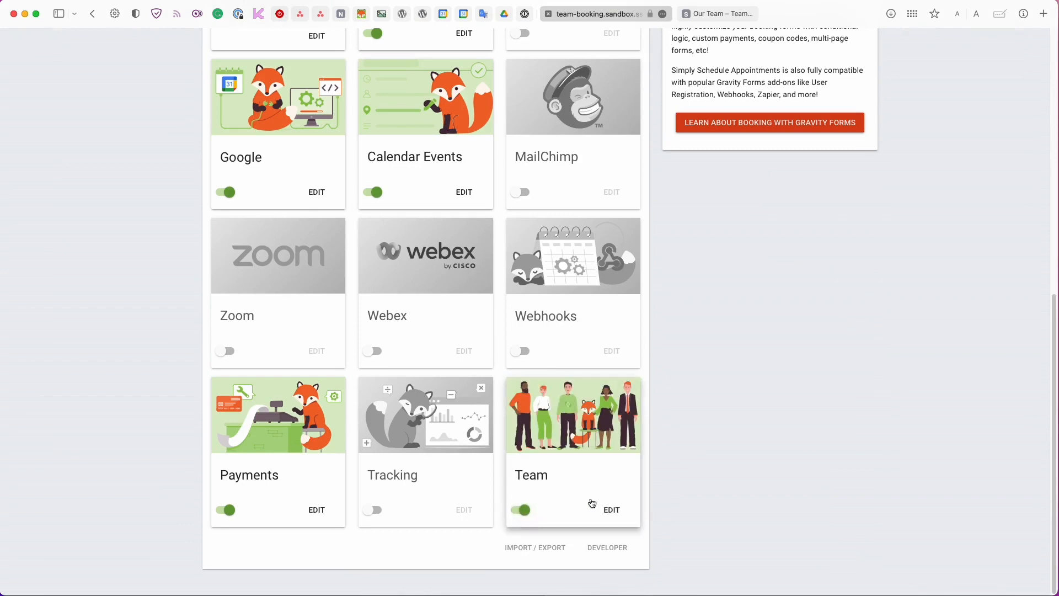
pyautogui.click(607, 510)
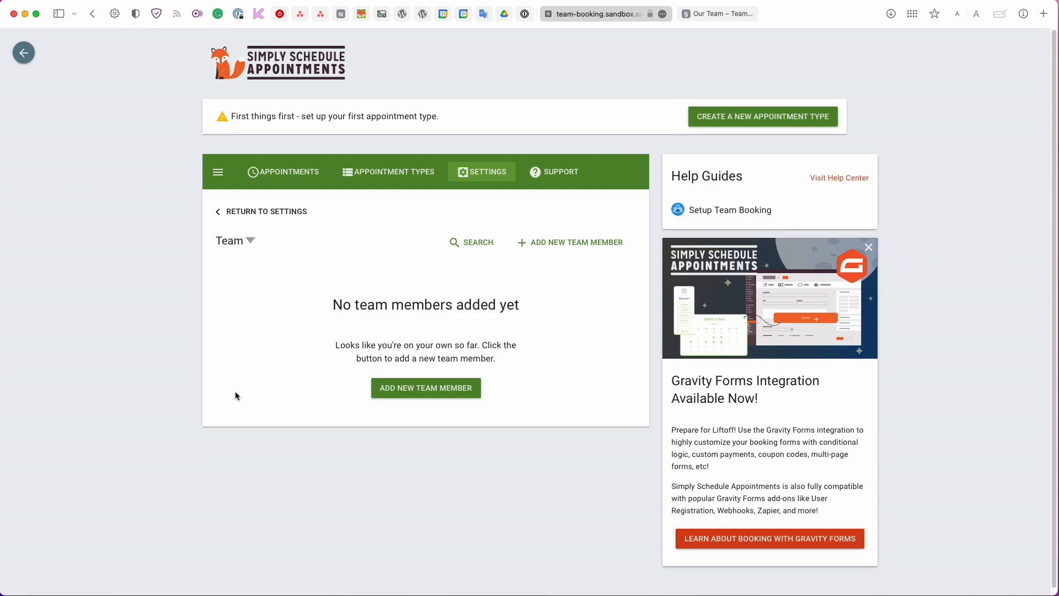
# Create a new team member from the suggested WordPress user's e-mail address.
pyautogui.click(539, 249)
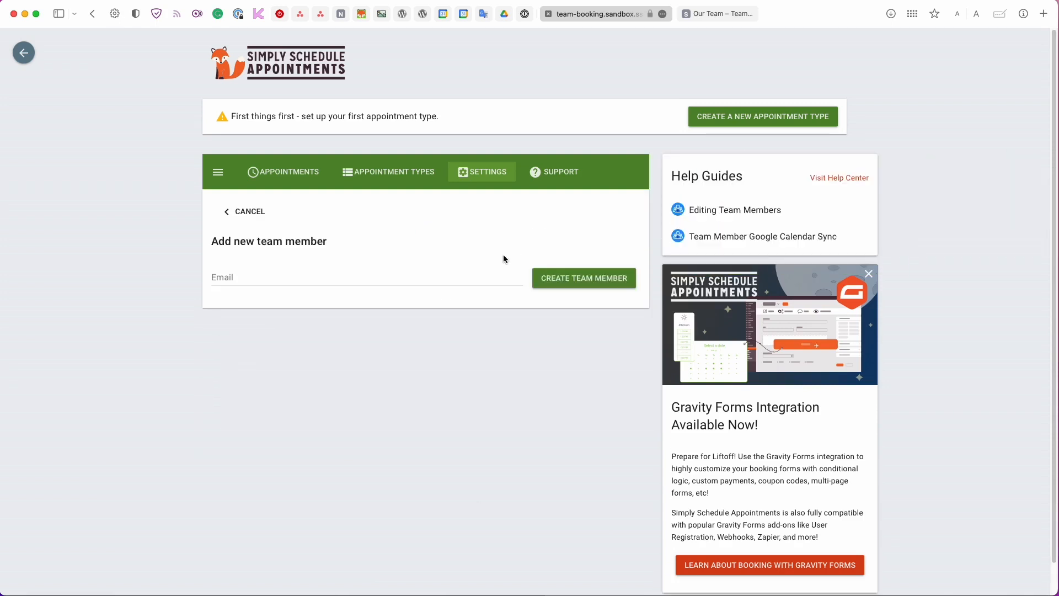
pyautogui.click(233, 281)
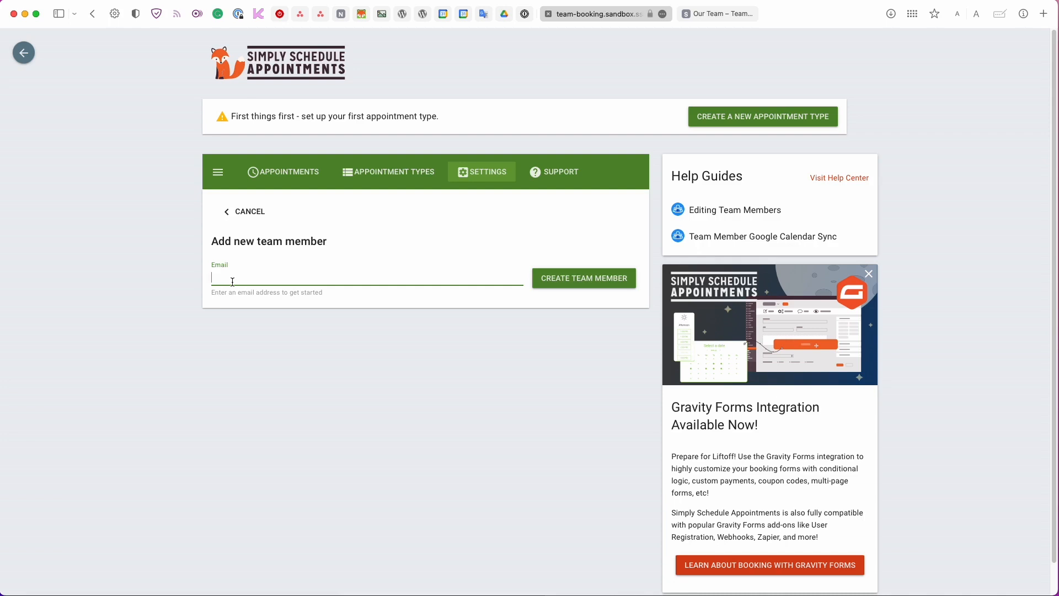
pyautogui.write('em')
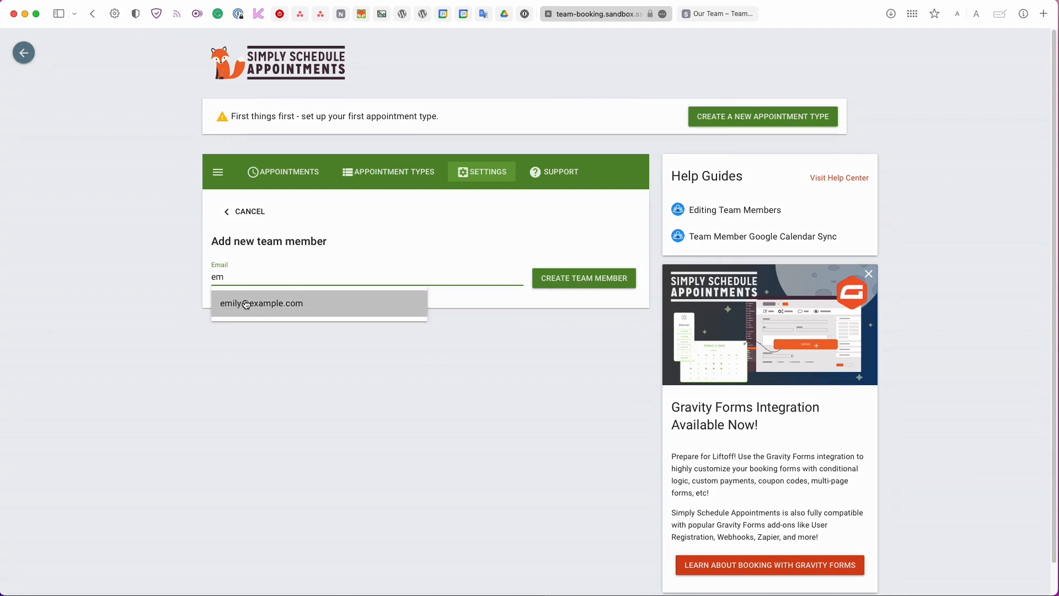
pyautogui.click(320, 301)
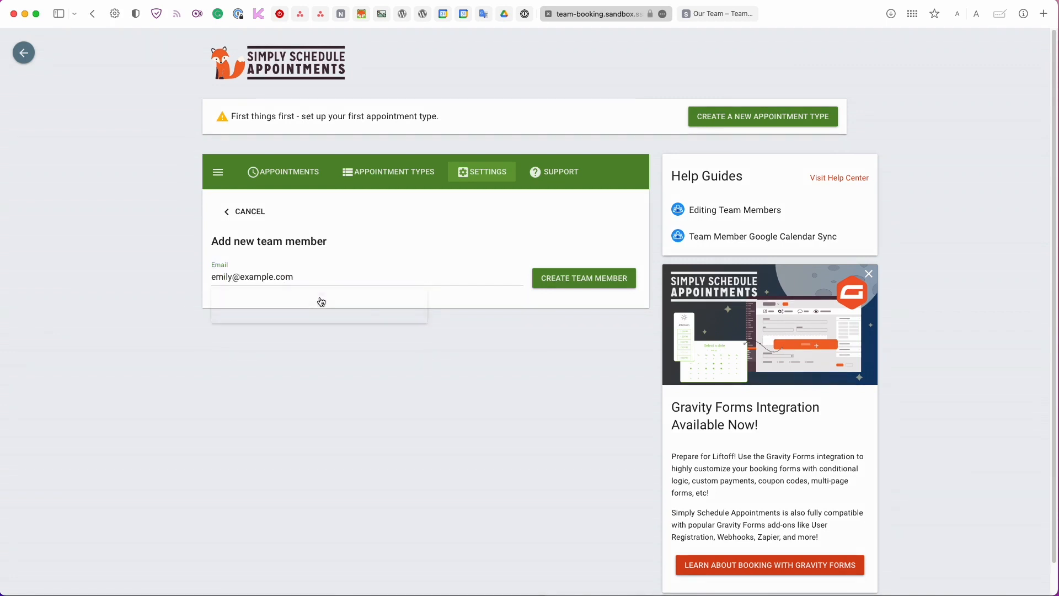
pyautogui.click(597, 285)
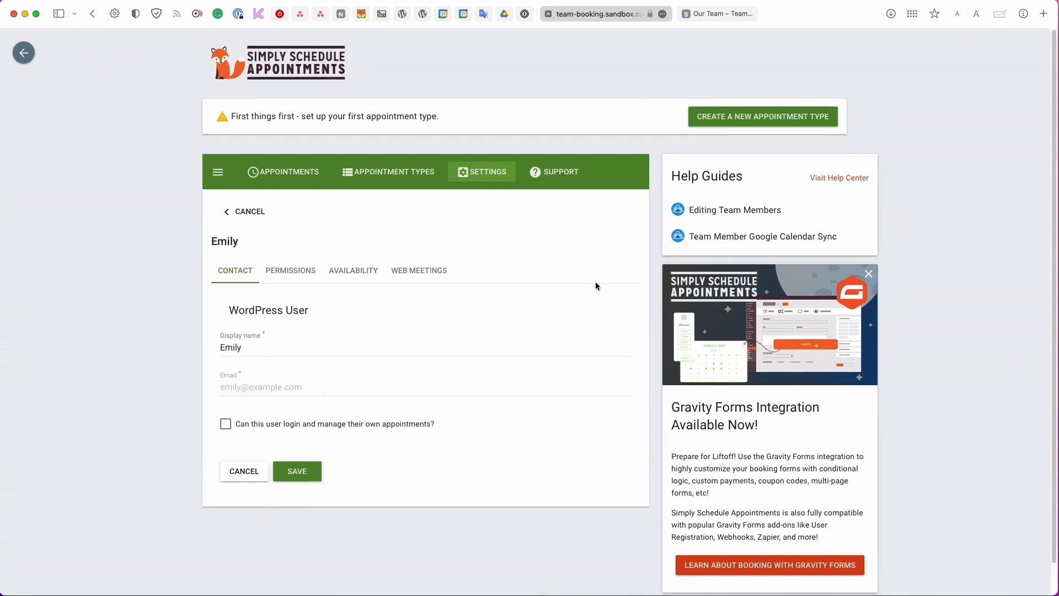
pyautogui.scroll(-1, 319, 323)
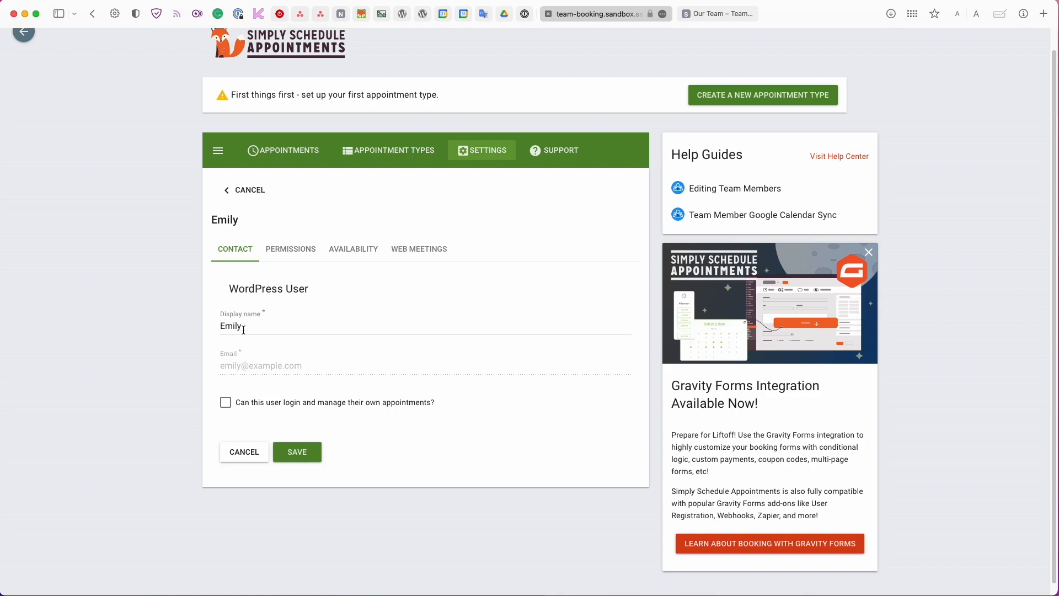
# Adjust the display name, allow the member to manage their own appointments, and save.
pyautogui.doubleClick(279, 325)
pyautogui.click(280, 325)
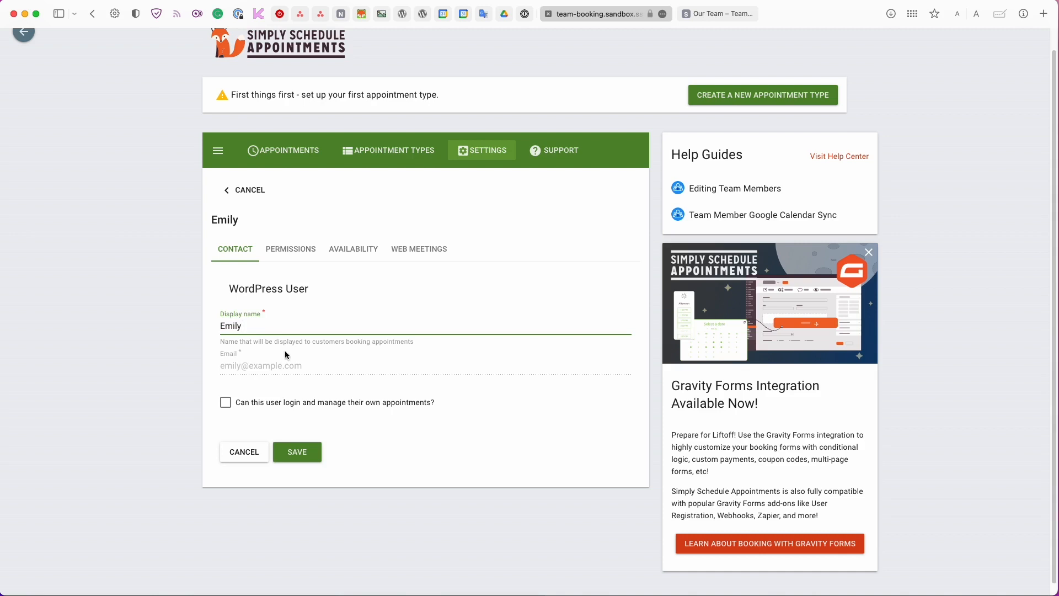
pyautogui.click(262, 369)
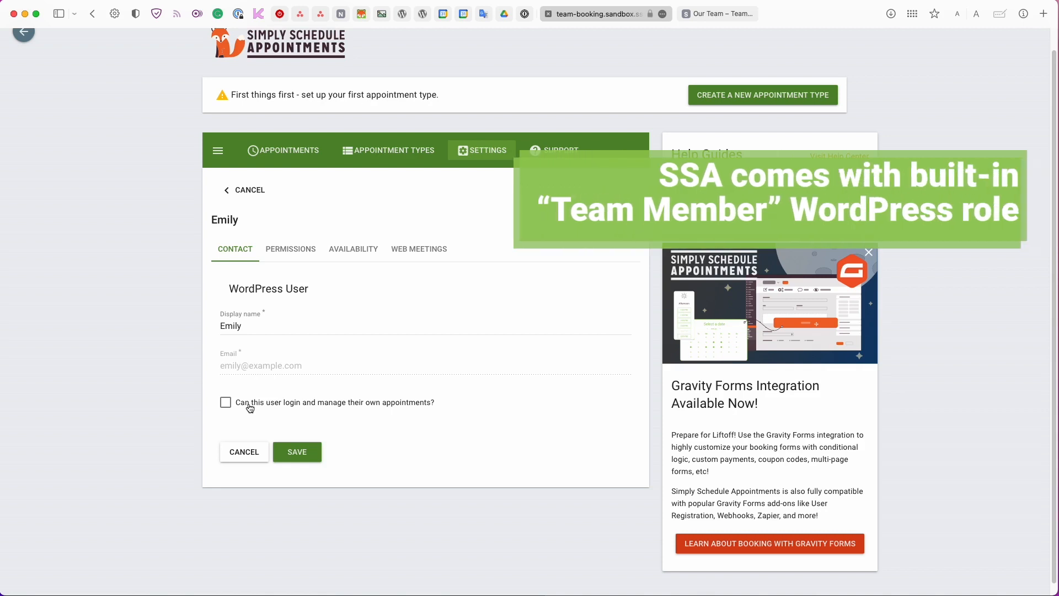
pyautogui.scroll(1, 250, 407)
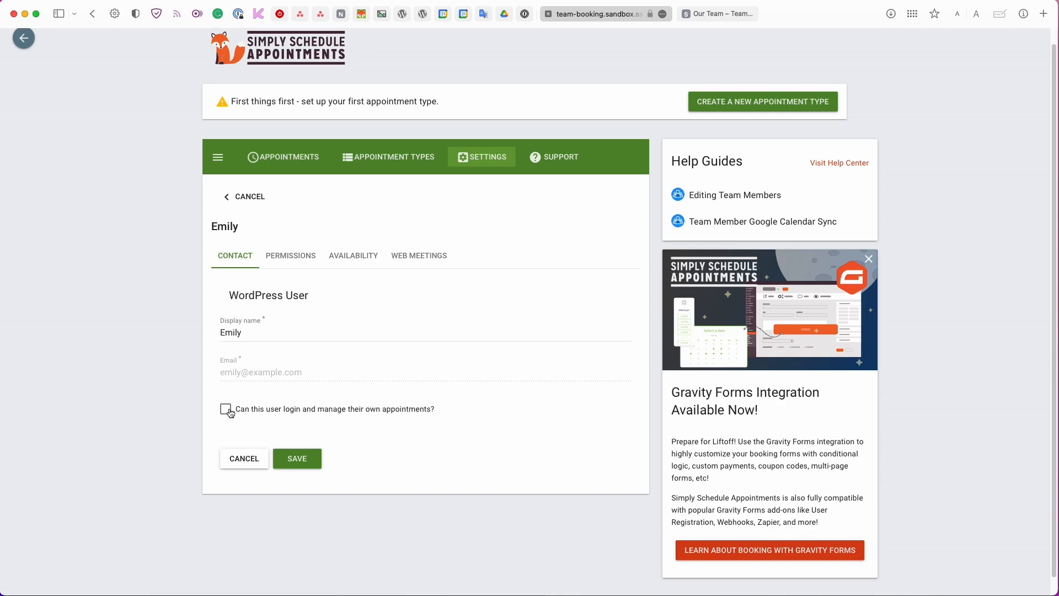
pyautogui.click(227, 411)
pyautogui.click(294, 454)
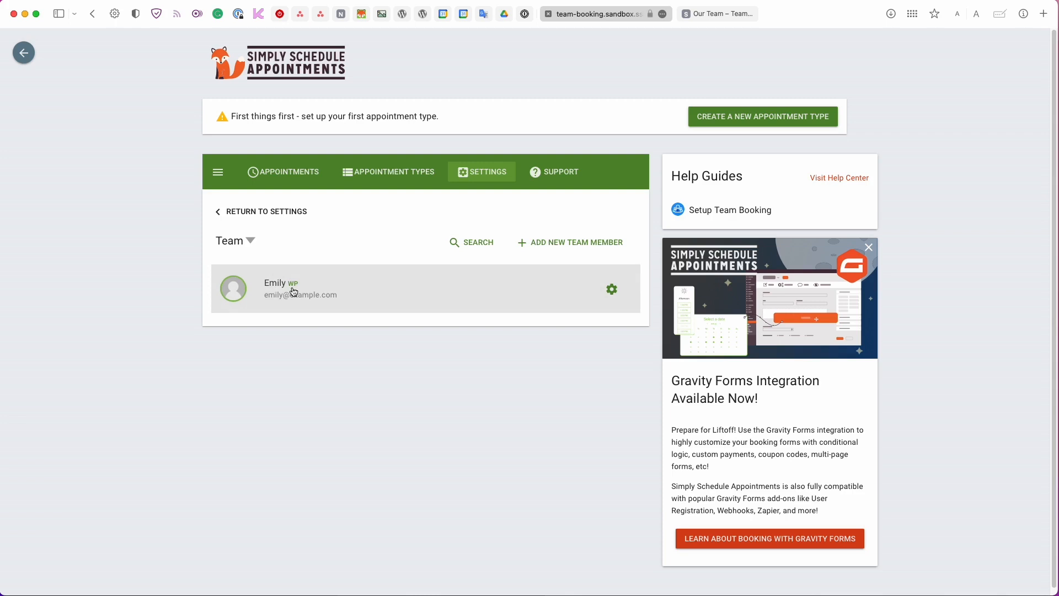
# Review the member's details and Permissions tab, then try to leave without saving.
pyautogui.click(332, 289)
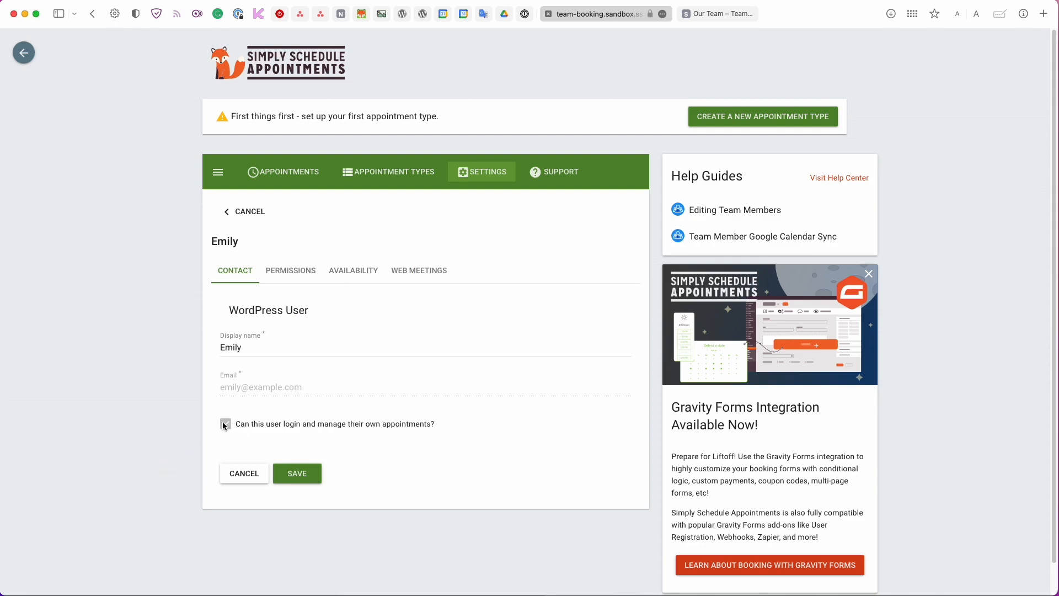
pyautogui.click(284, 280)
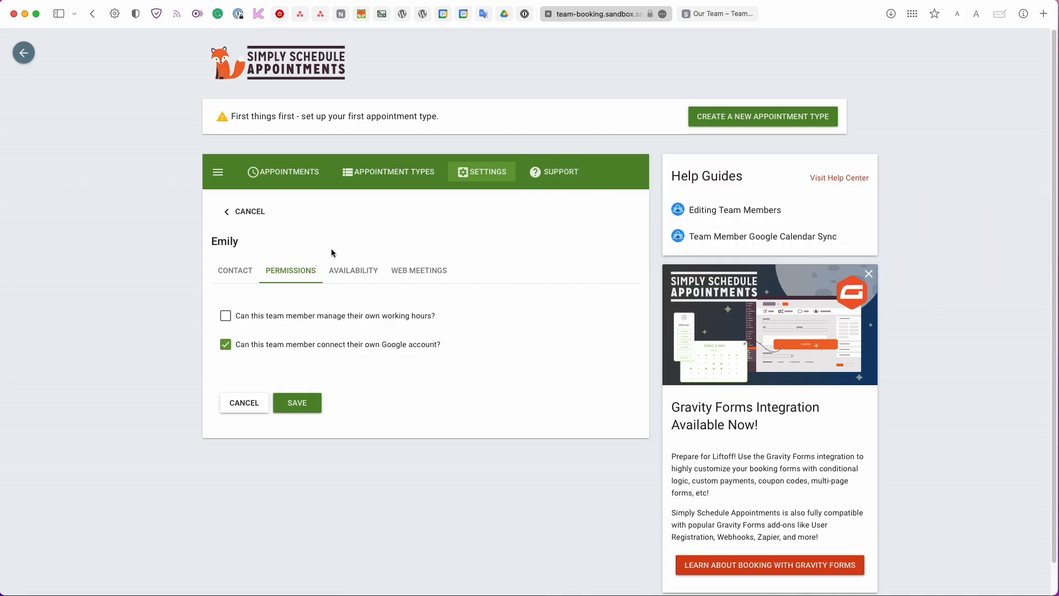
pyautogui.click(482, 172)
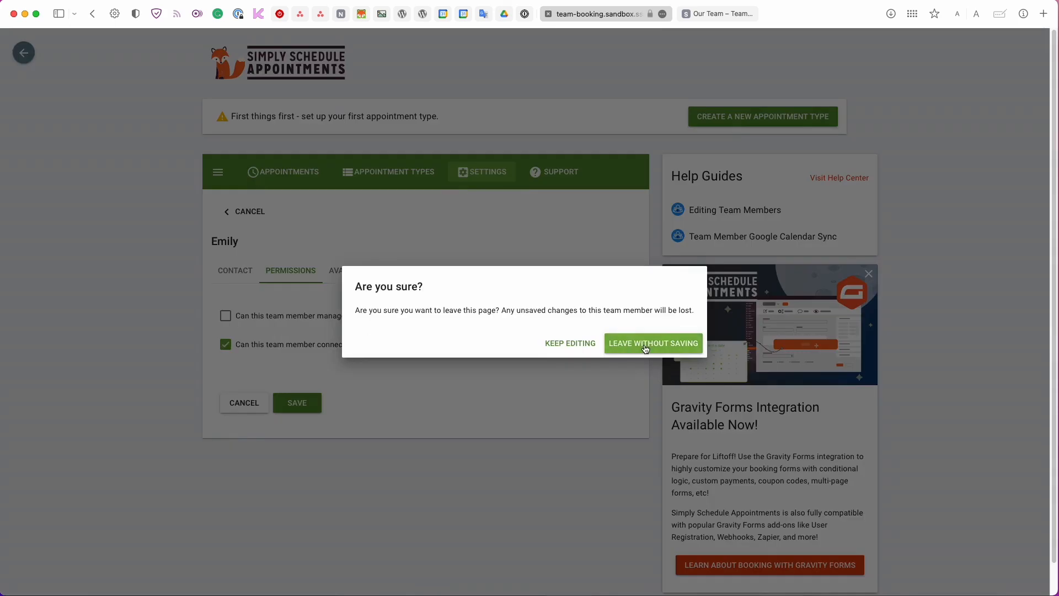
# Discard the unsaved edits and turn on the Blackout Dates feature.
pyautogui.click(644, 344)
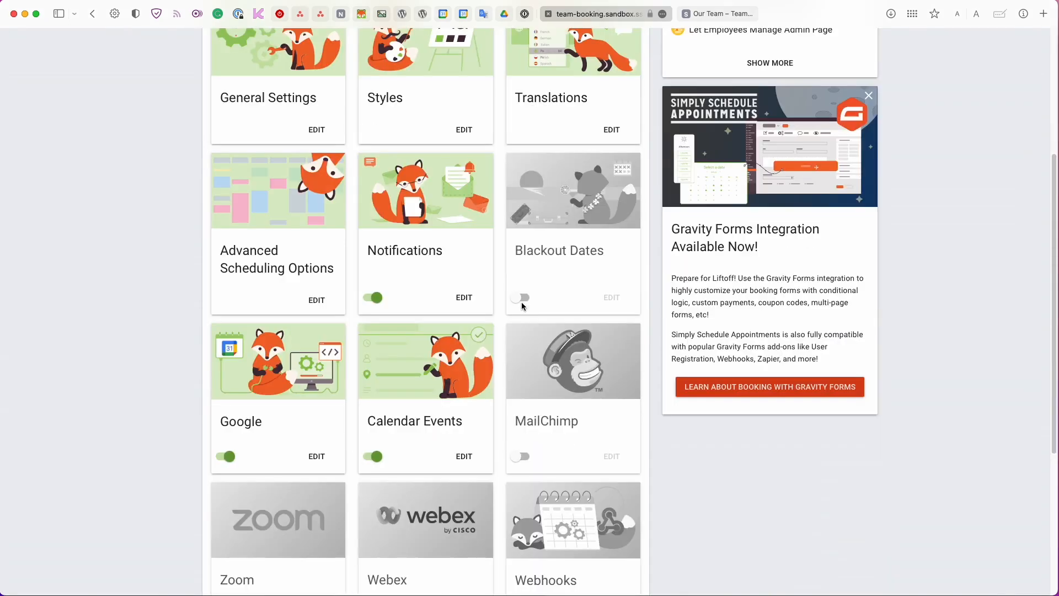
pyautogui.click(522, 299)
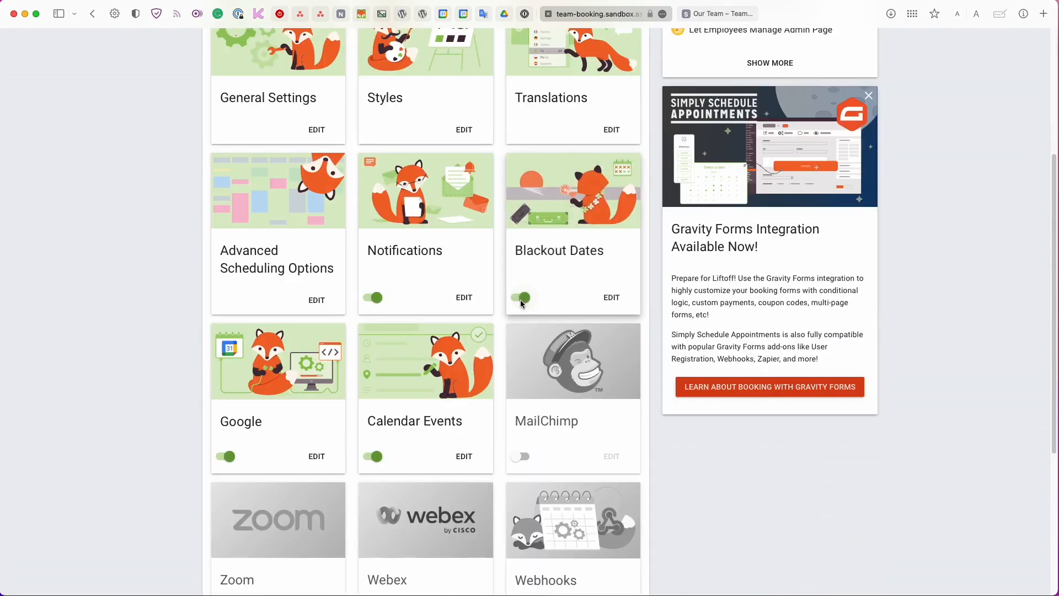
pyautogui.scroll(-5, 521, 300)
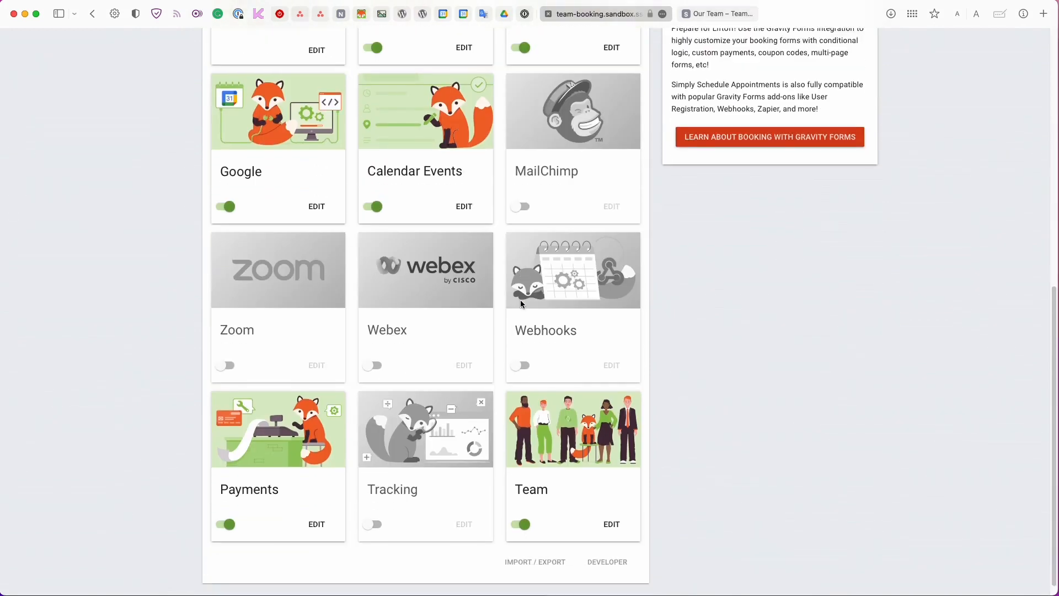
# Let the team member manage their own blackout dates and working hours, and save.
pyautogui.click(551, 391)
pyautogui.click(369, 298)
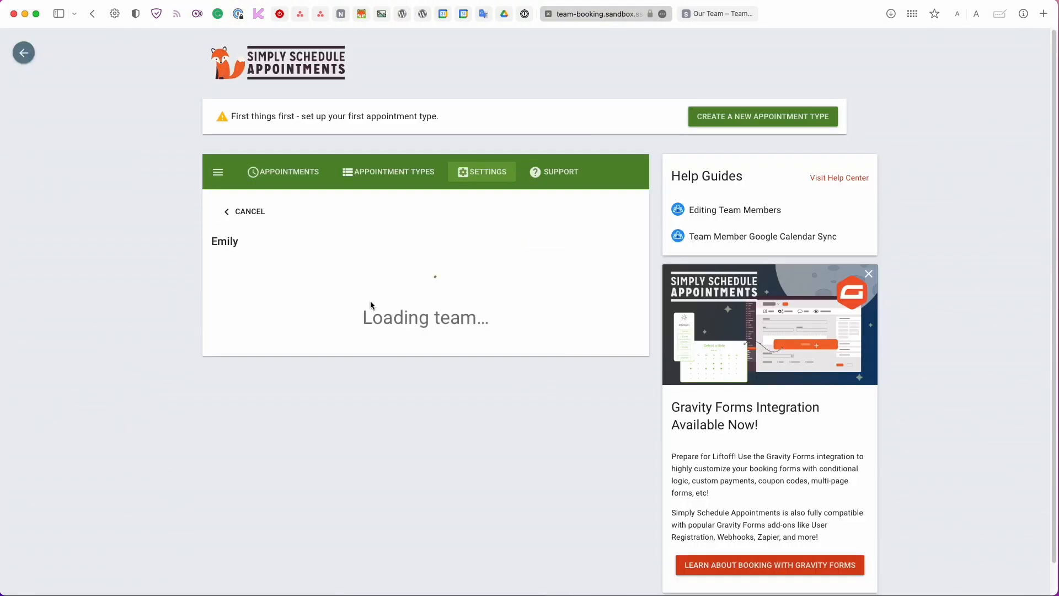
pyautogui.click(291, 272)
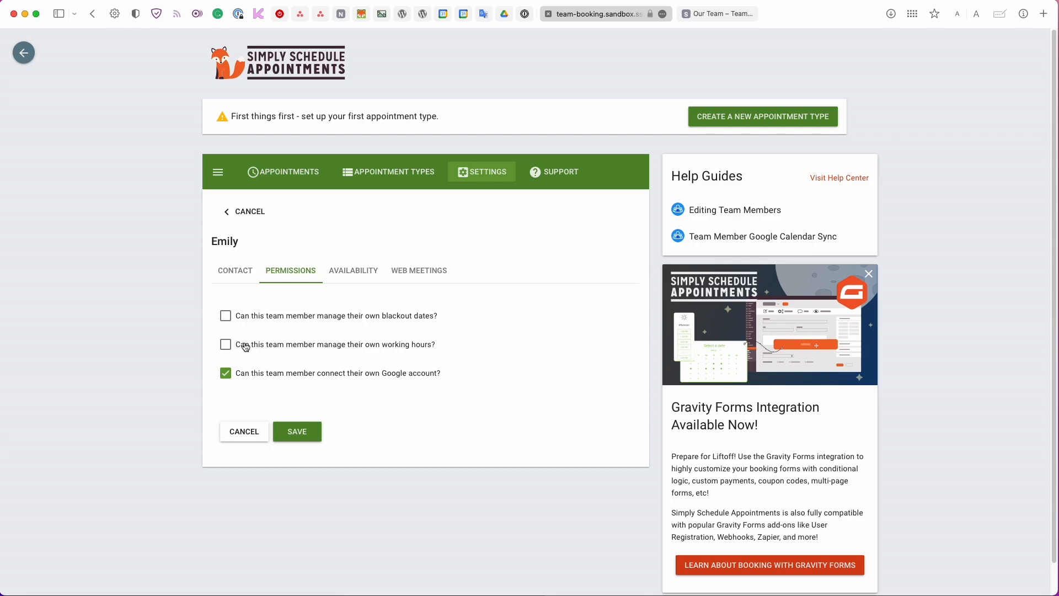
pyautogui.click(227, 316)
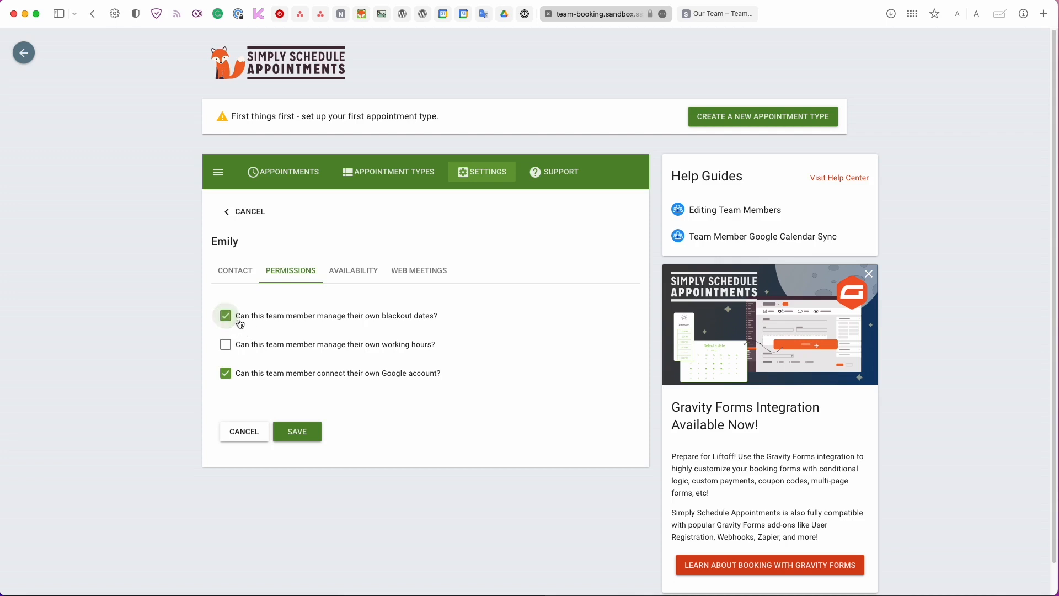
pyautogui.click(232, 349)
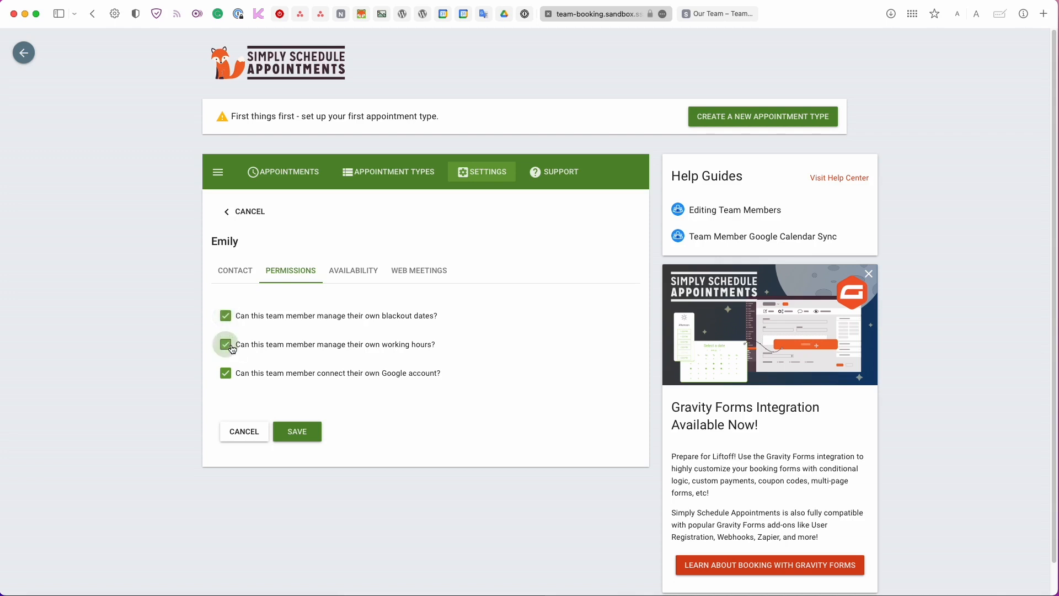
pyautogui.click(306, 431)
# Confirm the saved permissions and review the member's Availability settings.
pyautogui.click(330, 296)
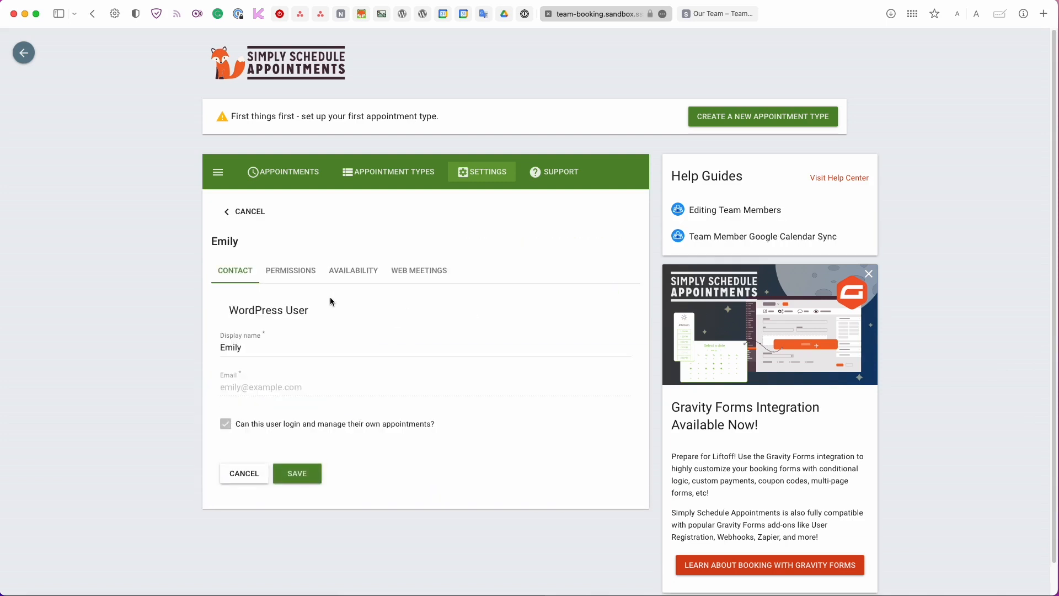
pyautogui.click(289, 272)
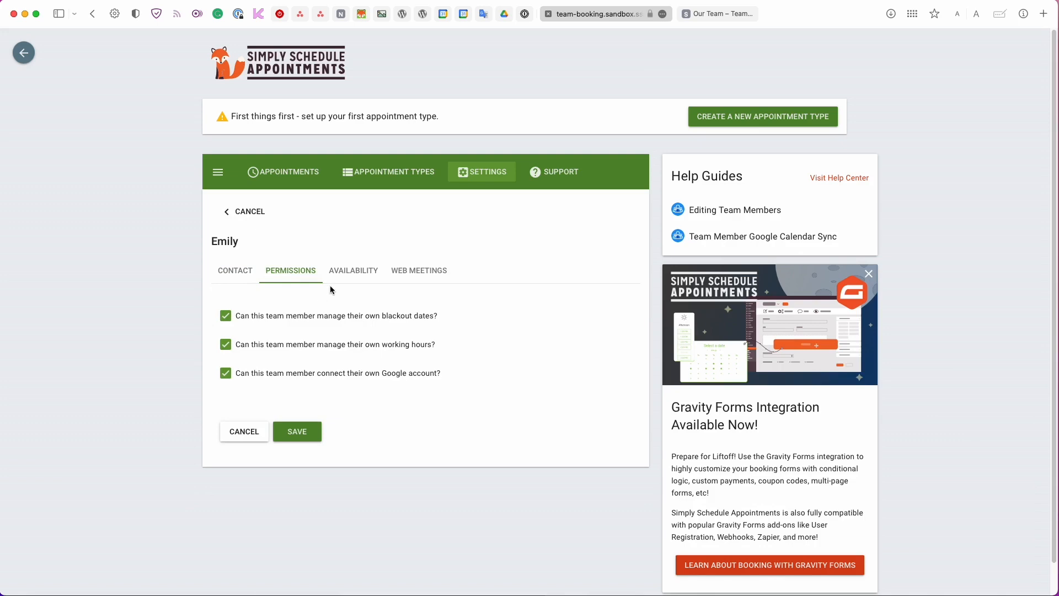
pyautogui.click(349, 275)
pyautogui.scroll(-3, 348, 276)
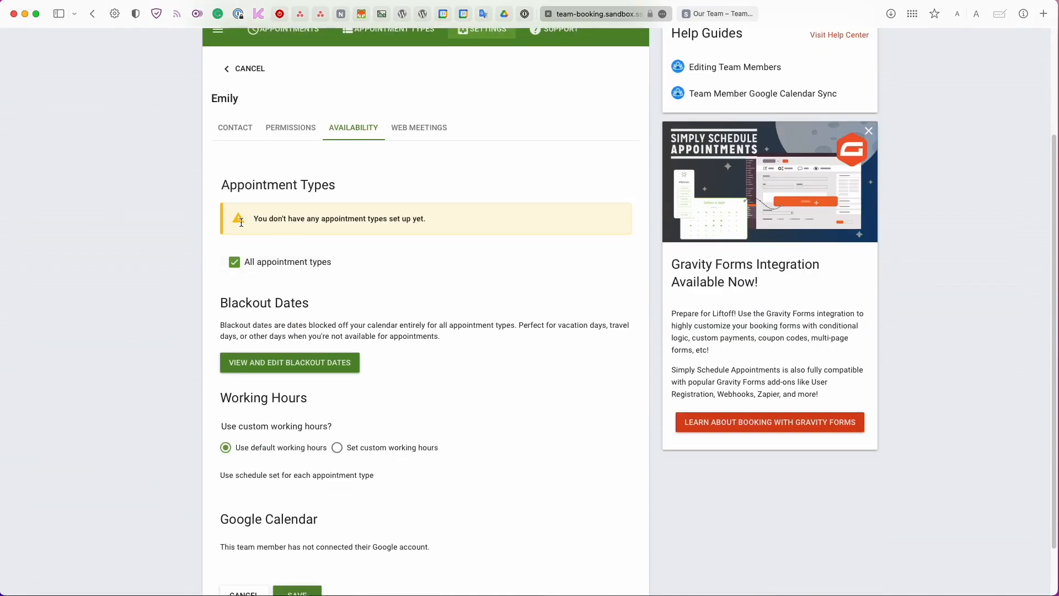
pyautogui.scroll(-1, 241, 223)
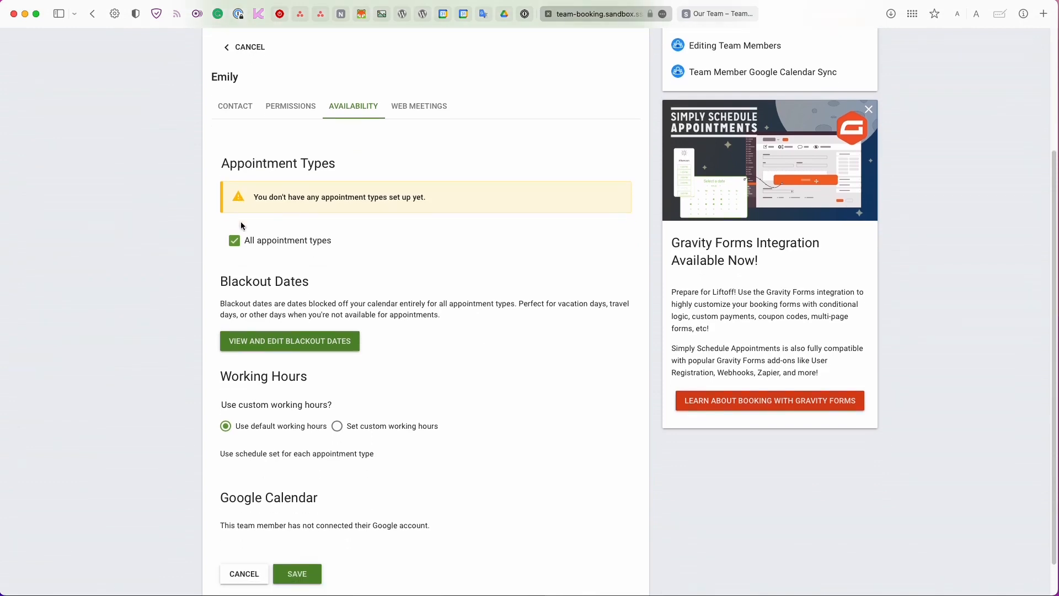
pyautogui.scroll(-1, 232, 221)
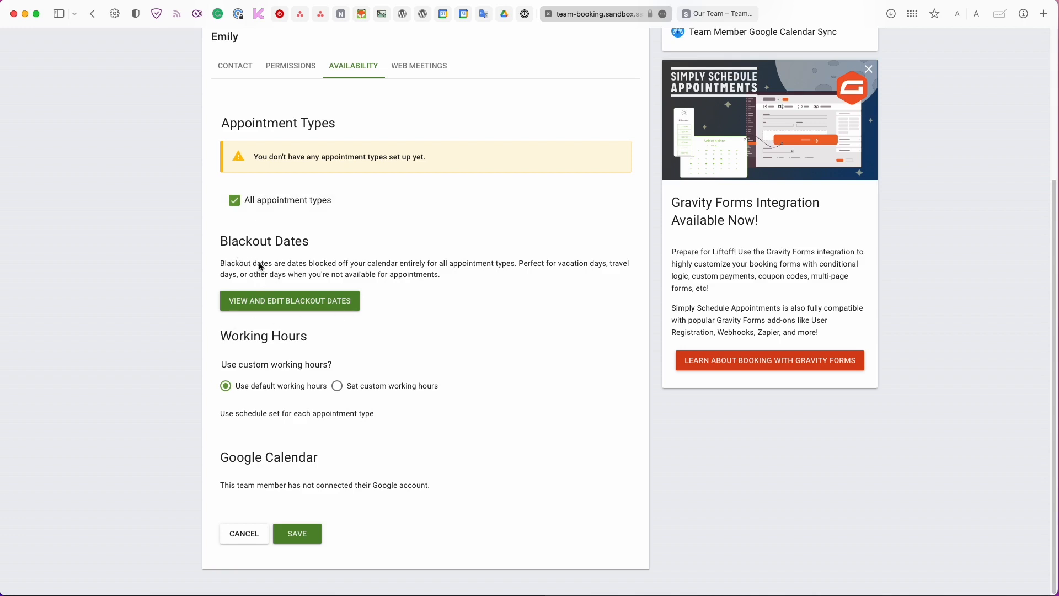
# Switch the blackout calendar to the team member and black out February 21–25, 2023.
pyautogui.click(313, 312)
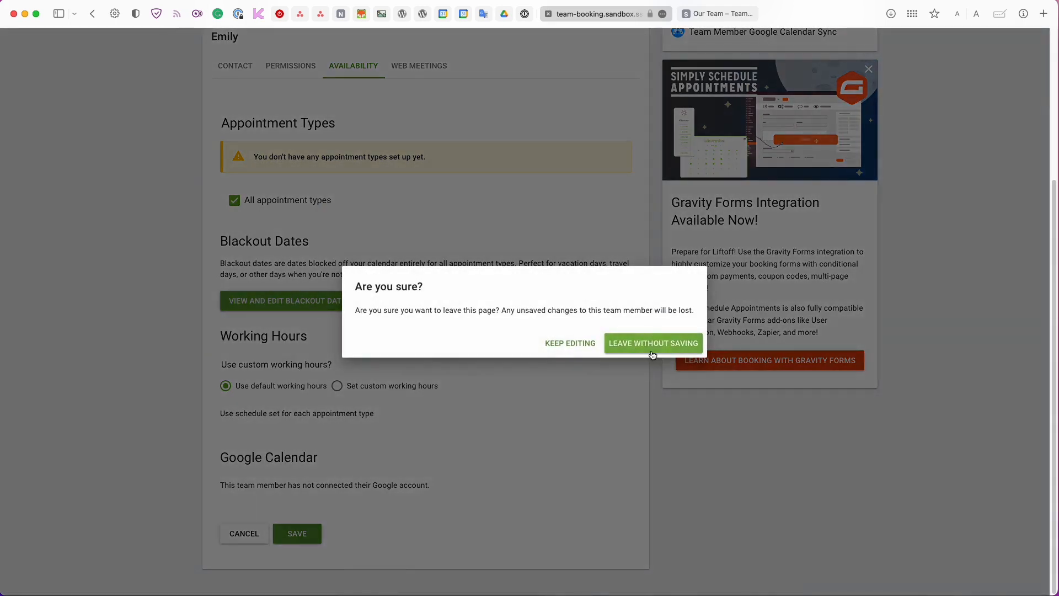
pyautogui.click(651, 348)
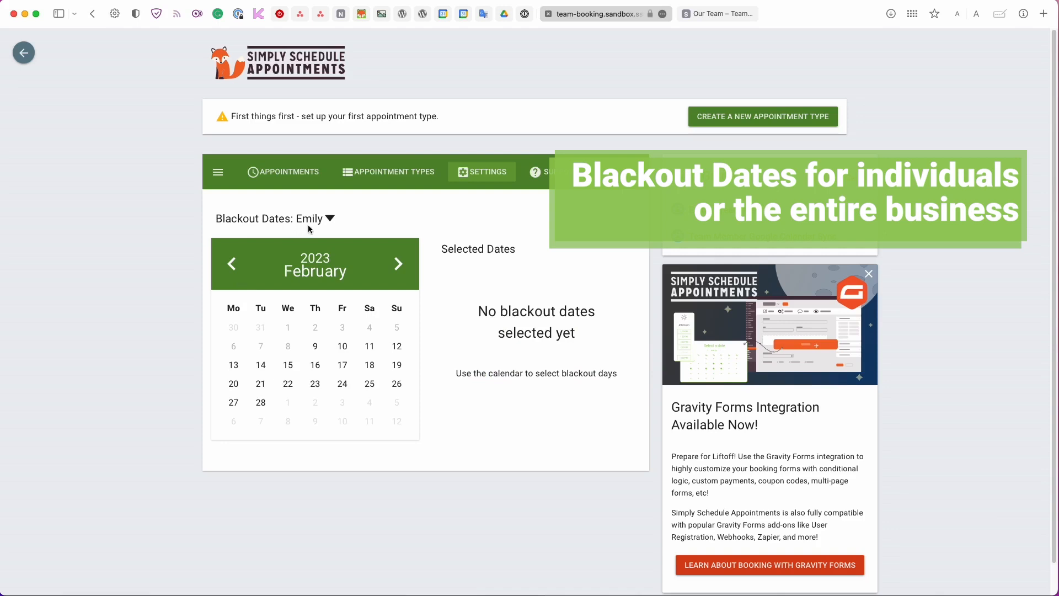
pyautogui.click(287, 225)
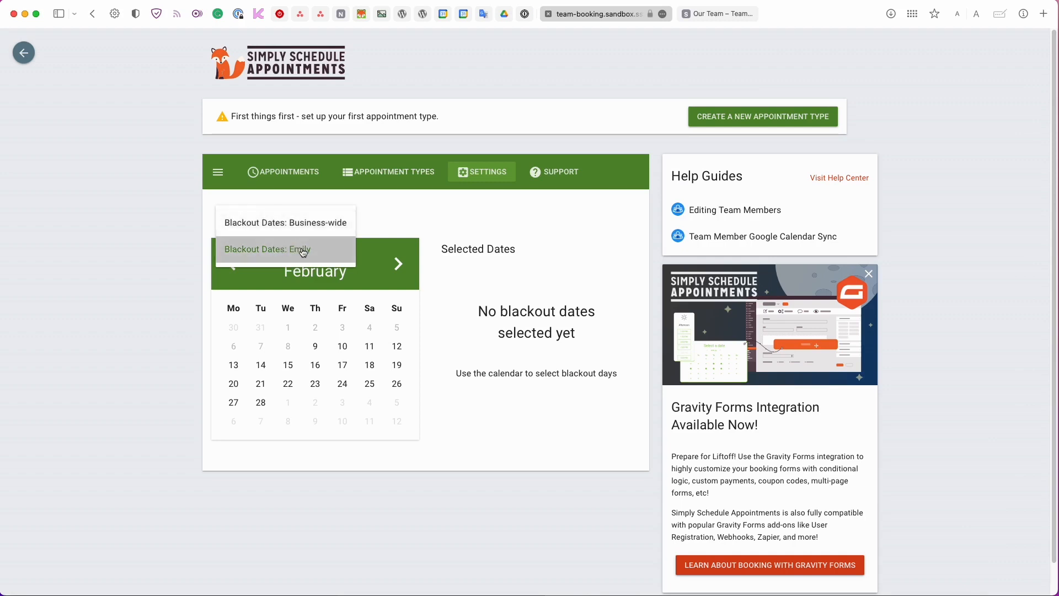
pyautogui.click(303, 253)
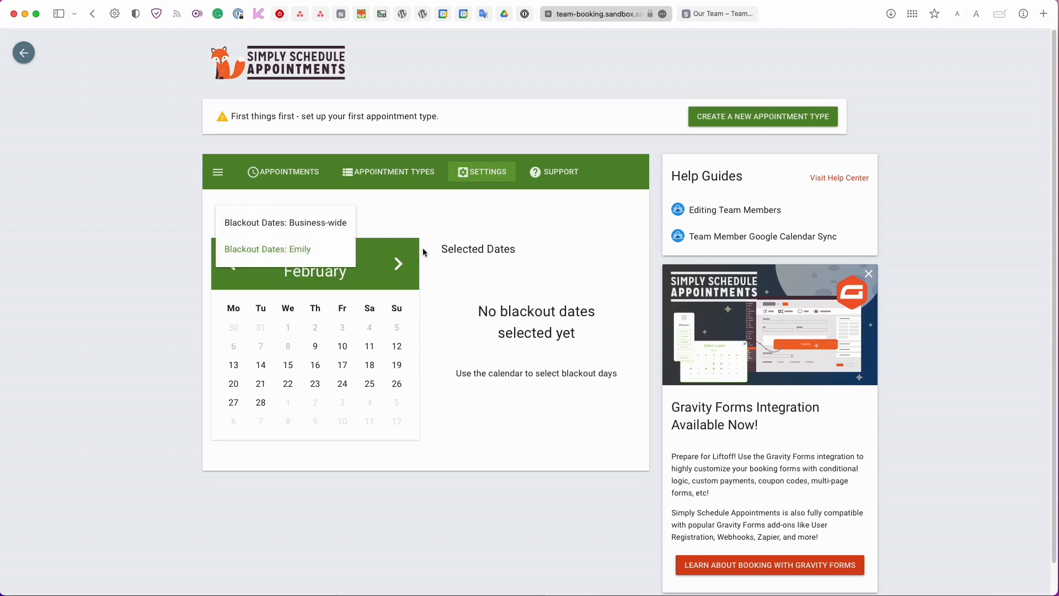
pyautogui.click(260, 384)
pyautogui.click(287, 384)
pyautogui.click(313, 384)
pyautogui.click(343, 384)
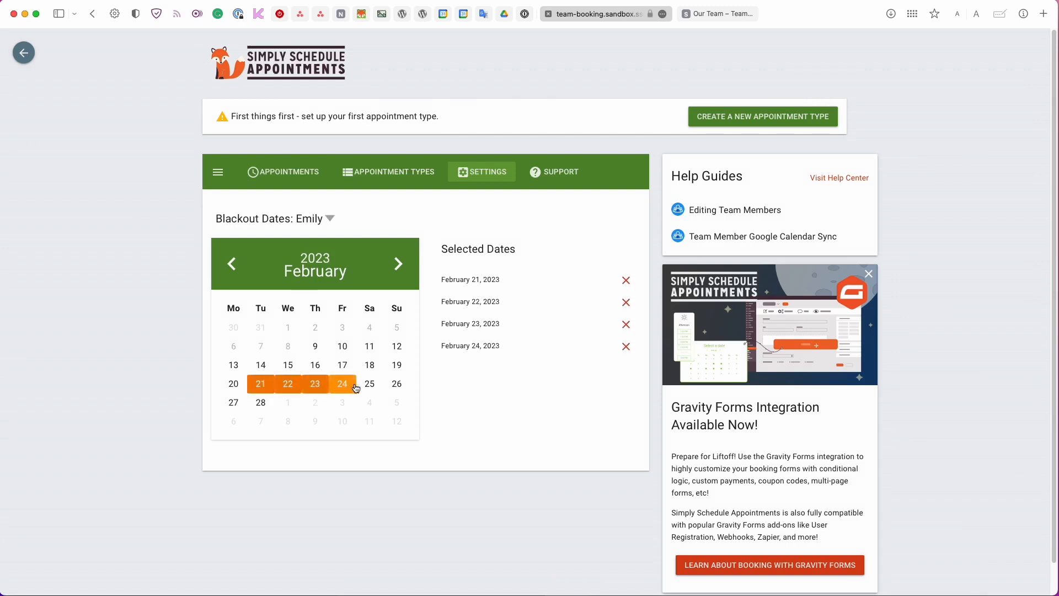
pyautogui.click(368, 384)
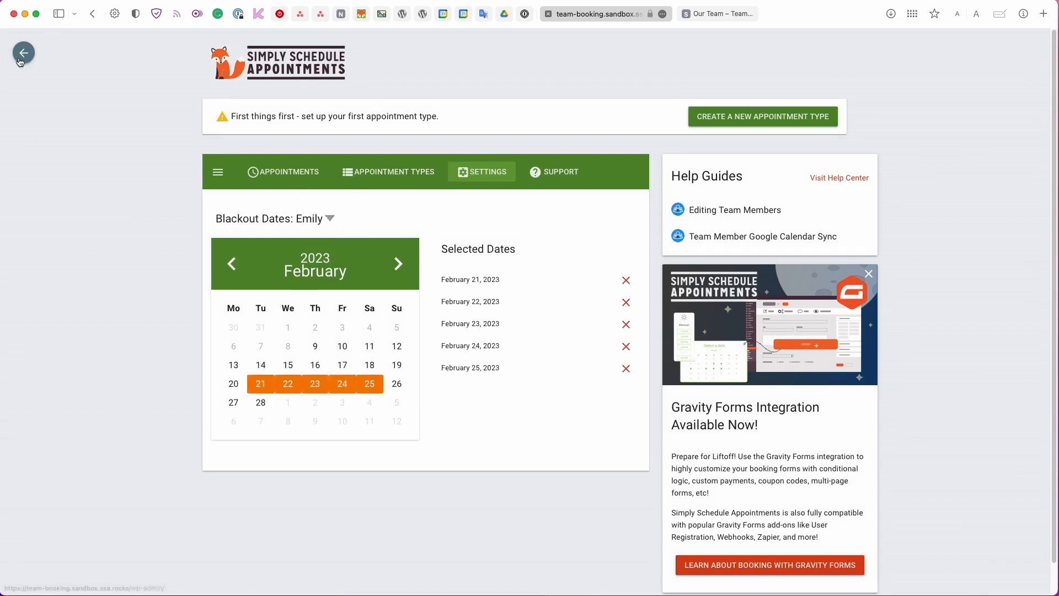
pyautogui.click(100, 14)
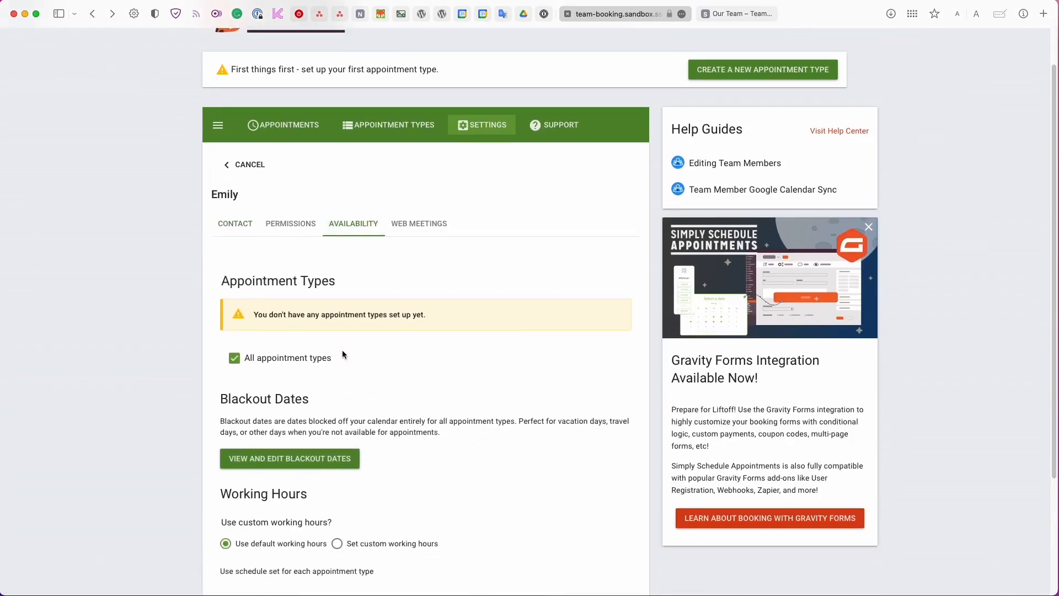
# Choose custom working hours and mark 9:00 am–12:00 pm, Monday to Friday.
pyautogui.scroll(-3, 342, 350)
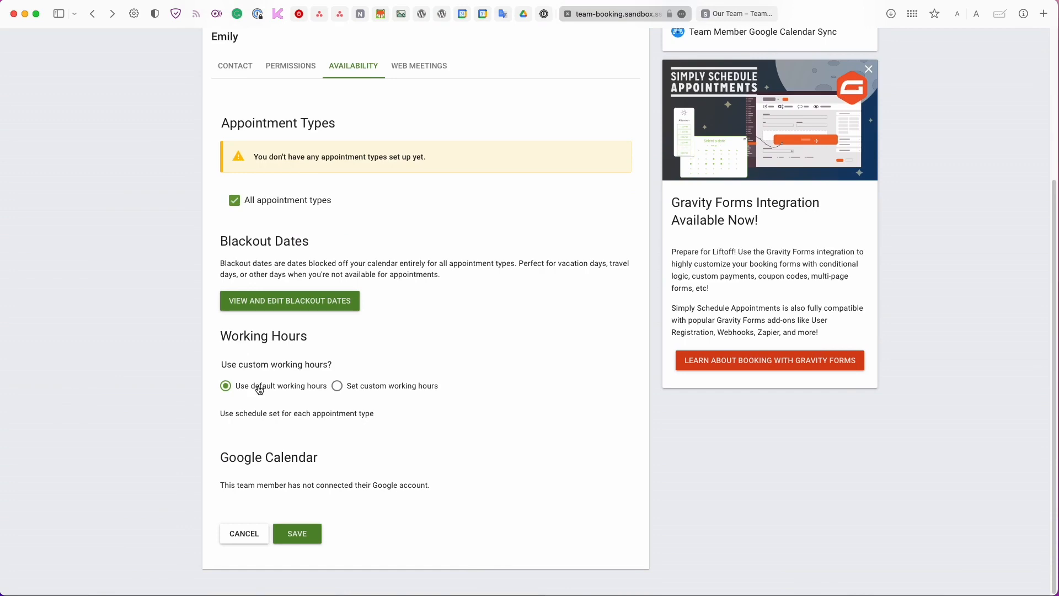
pyautogui.click(337, 387)
pyautogui.scroll(-3, 338, 390)
pyautogui.scroll(-1, 338, 389)
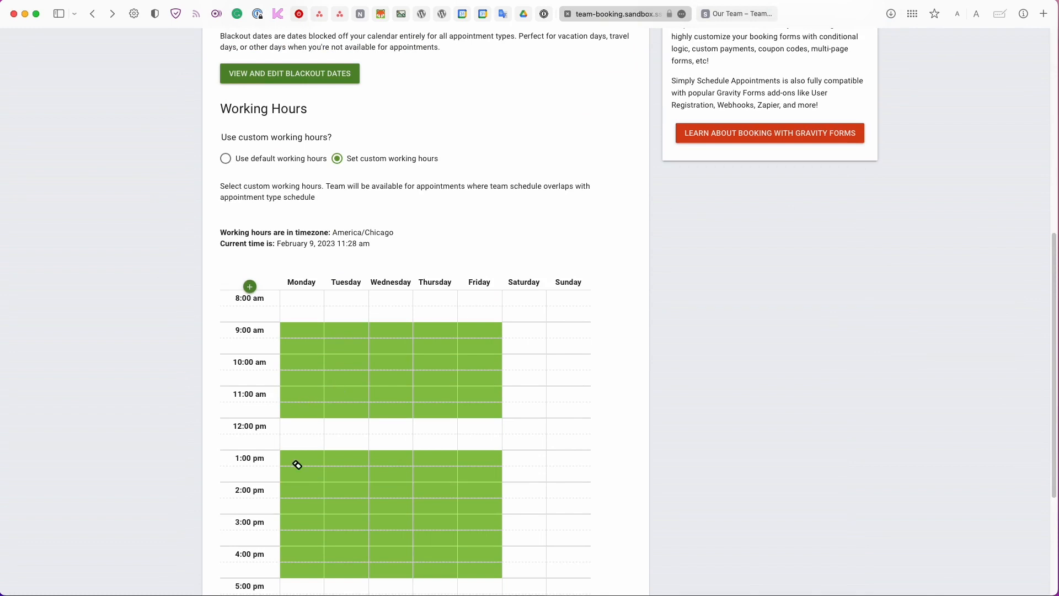
pyautogui.moveTo(296, 464)
pyautogui.mouseDown()
pyautogui.moveTo(371, 518)
pyautogui.moveTo(380, 463)
pyautogui.mouseUp()
pyautogui.scroll(-2, 379, 463)
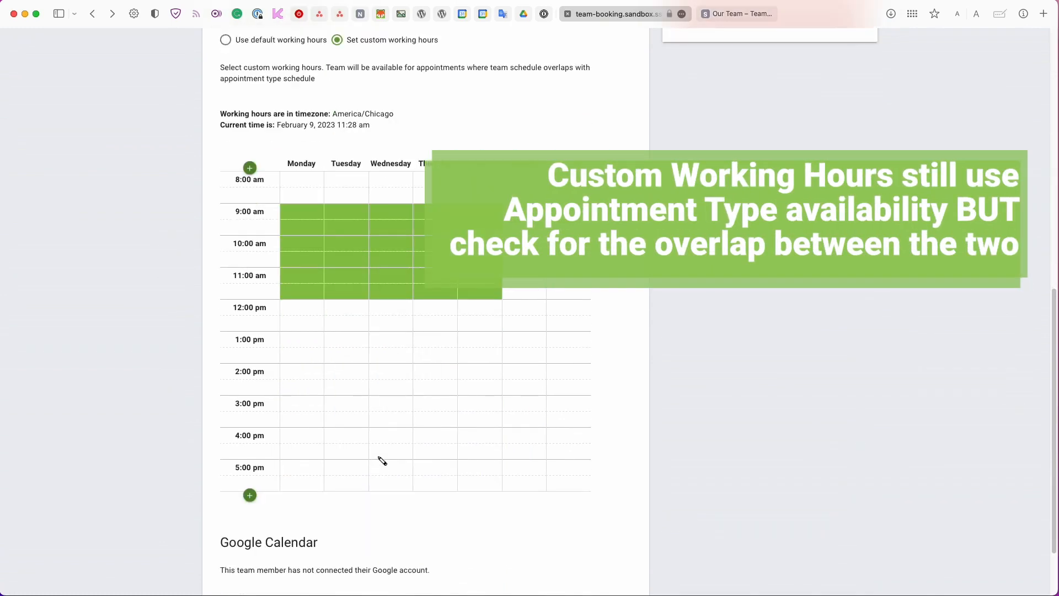
pyautogui.scroll(1, 372, 463)
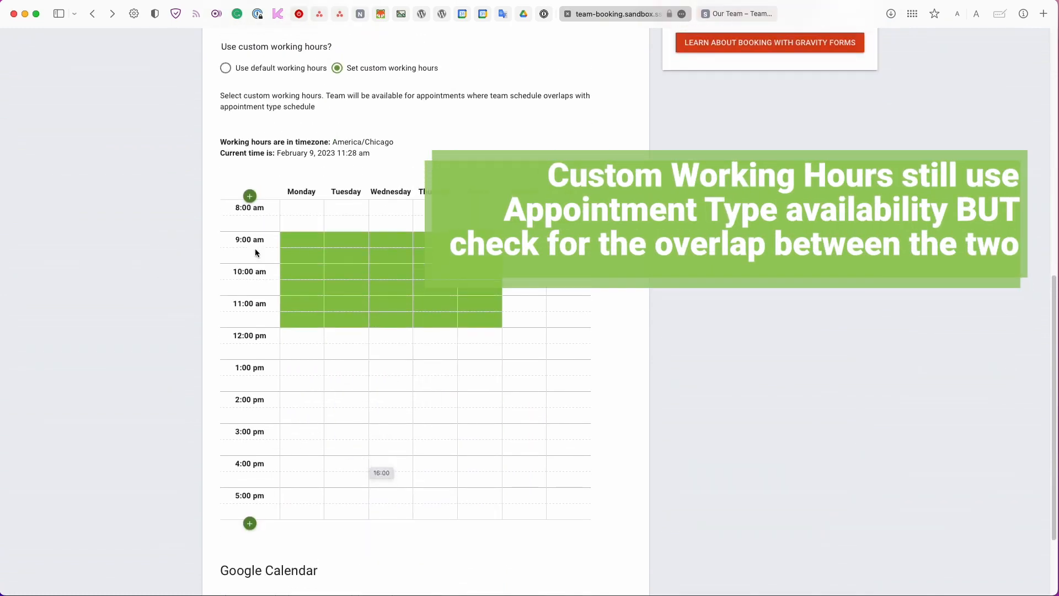
# Highlight the America/Chicago timezone and the Google Calendar heading for emphasis.
pyautogui.click(334, 143)
pyautogui.moveTo(334, 143); pyautogui.dragTo(394, 144)
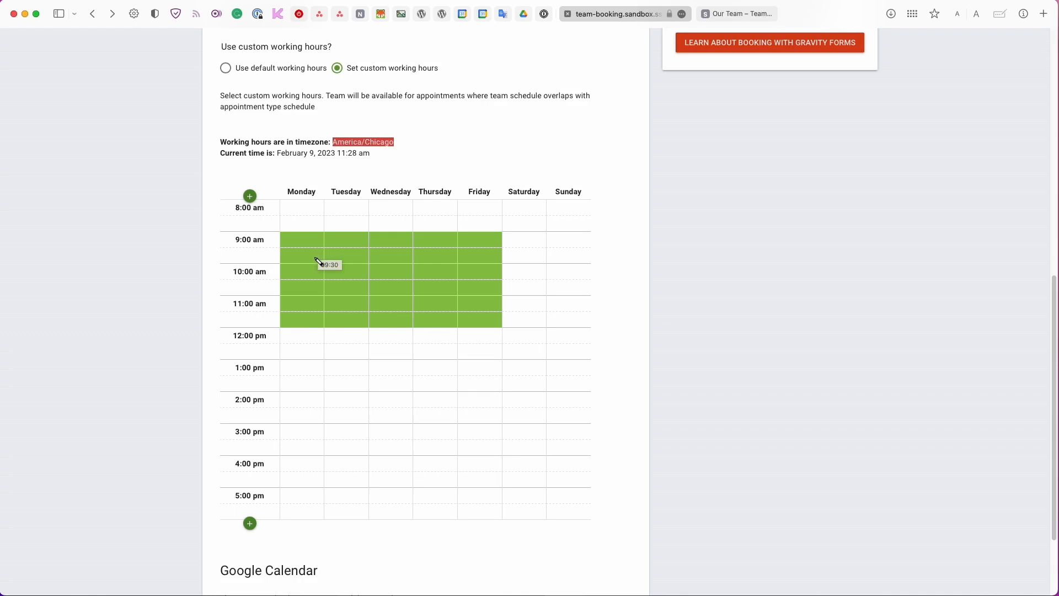
pyautogui.scroll(-2, 315, 270)
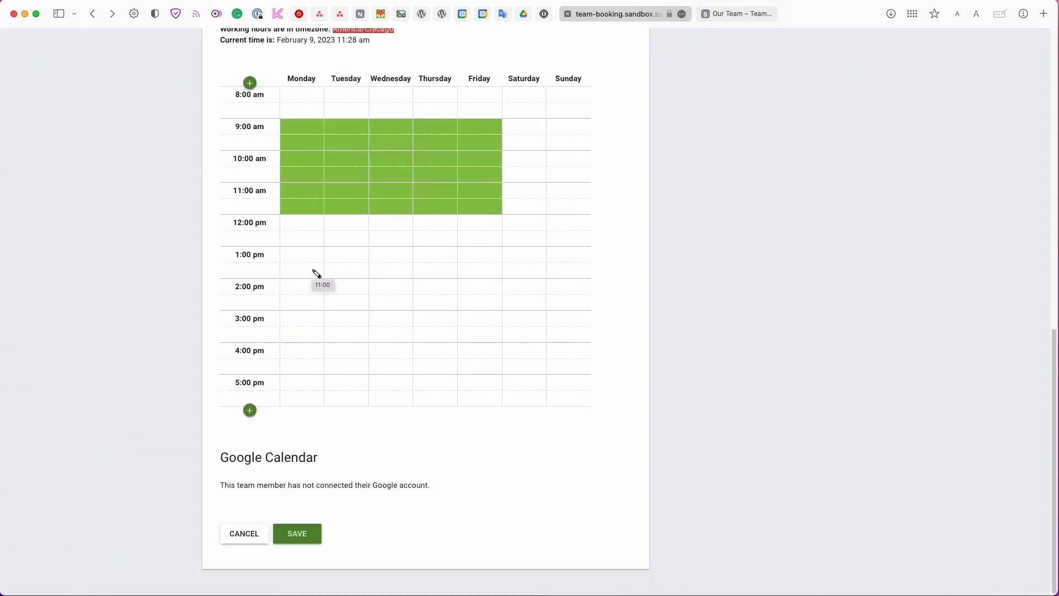
pyautogui.tripleClick(259, 454)
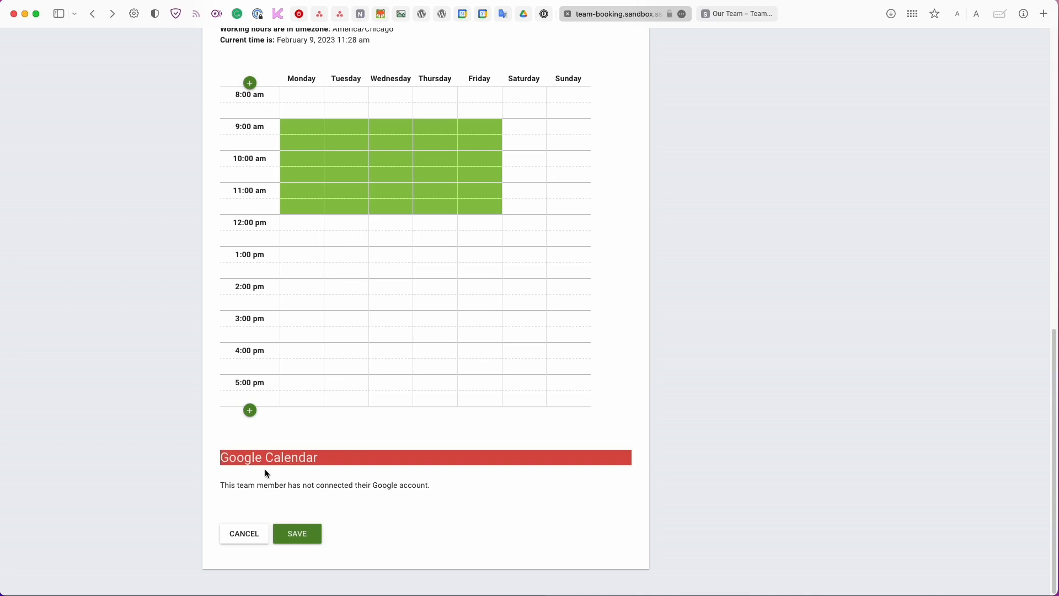
pyautogui.scroll(1, 264, 473)
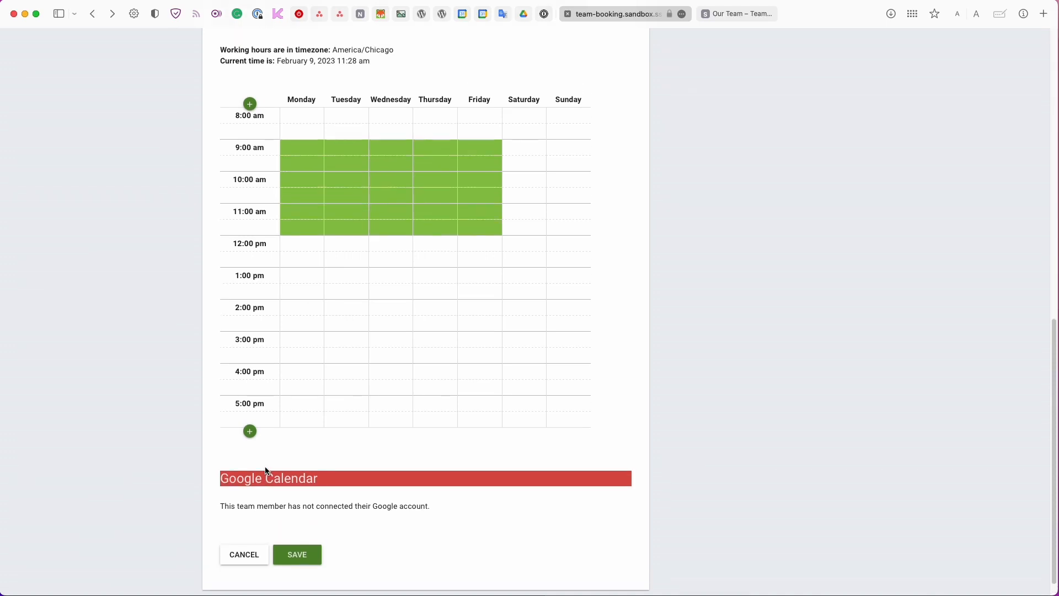
pyautogui.scroll(1, 265, 471)
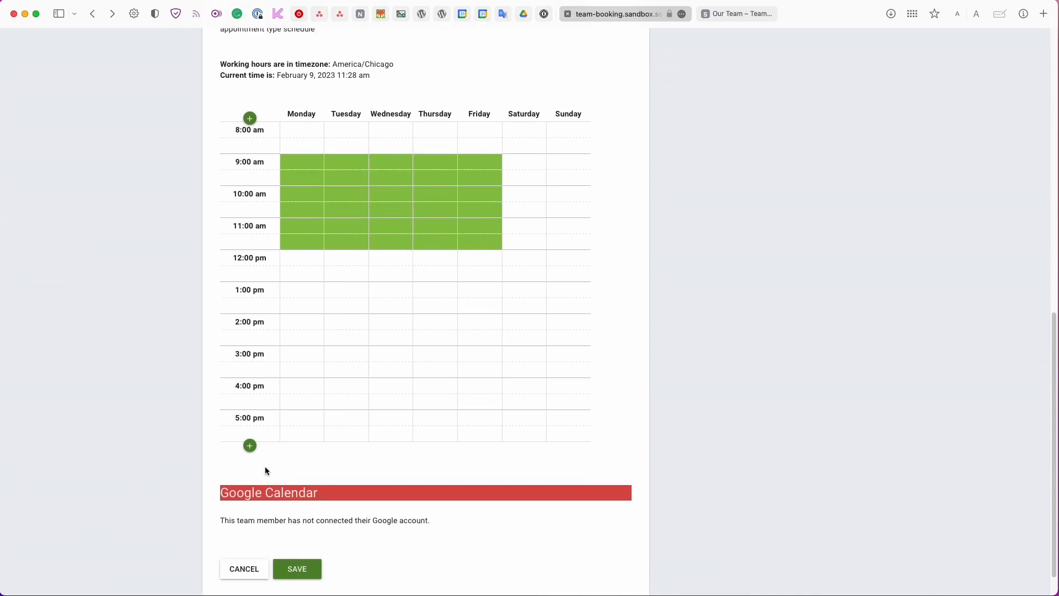
pyautogui.scroll(10, 265, 465)
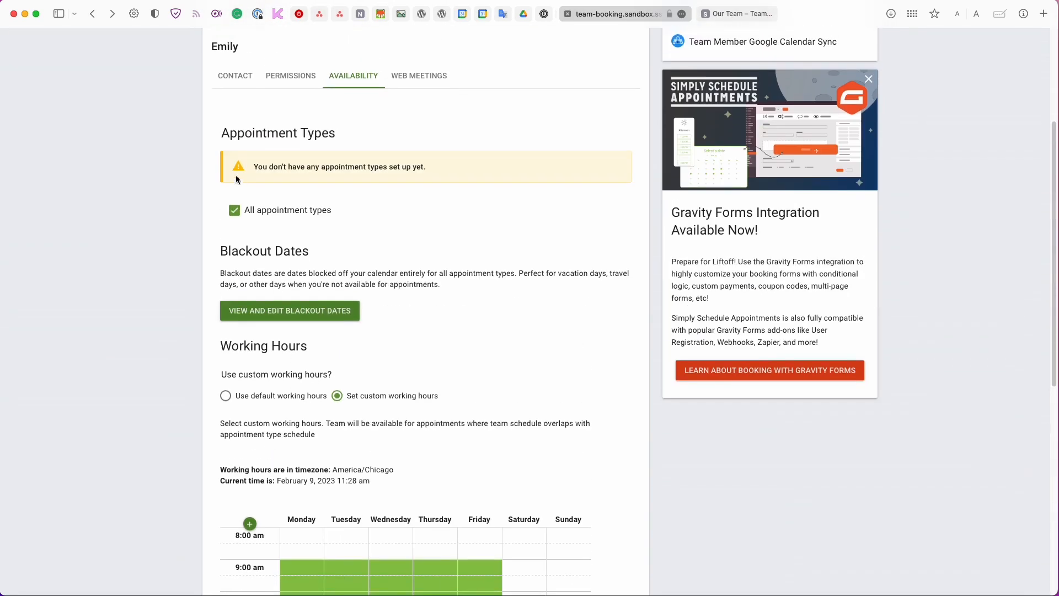
pyautogui.scroll(3, 237, 110)
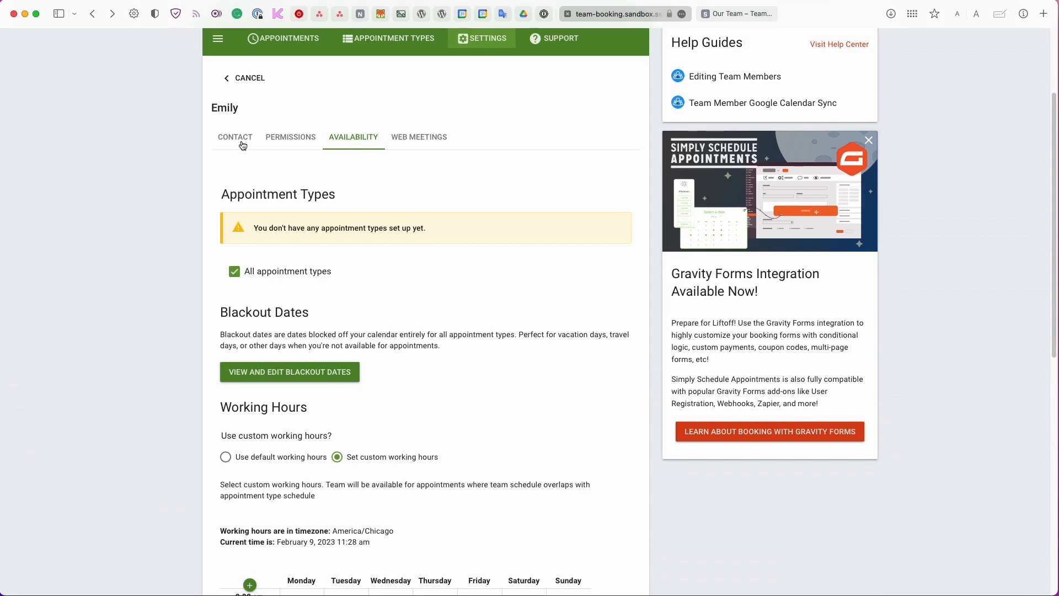
pyautogui.click(243, 144)
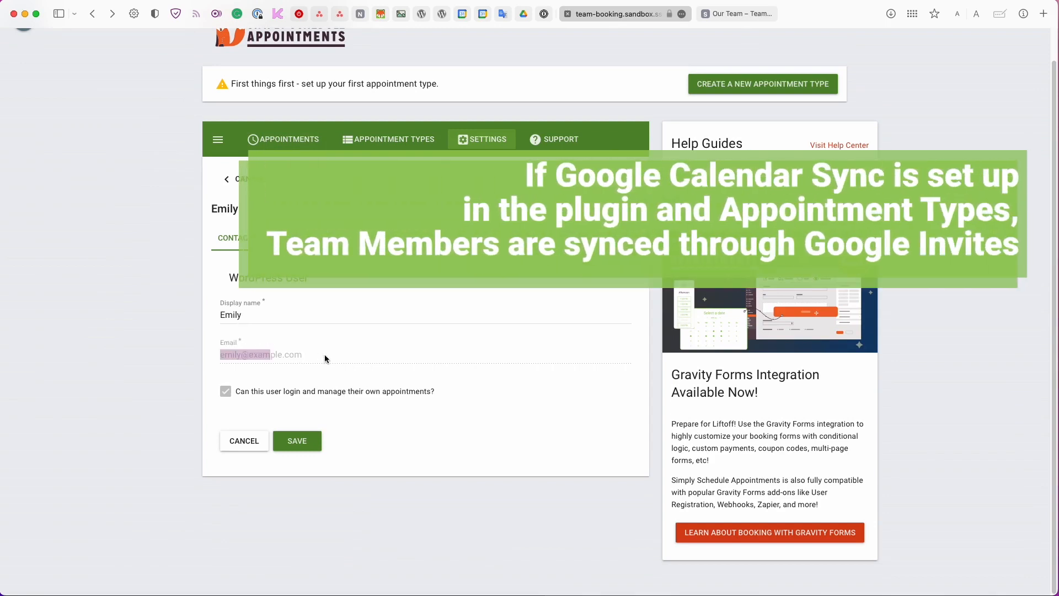
pyautogui.moveTo(304, 356); pyautogui.dragTo(215, 358)
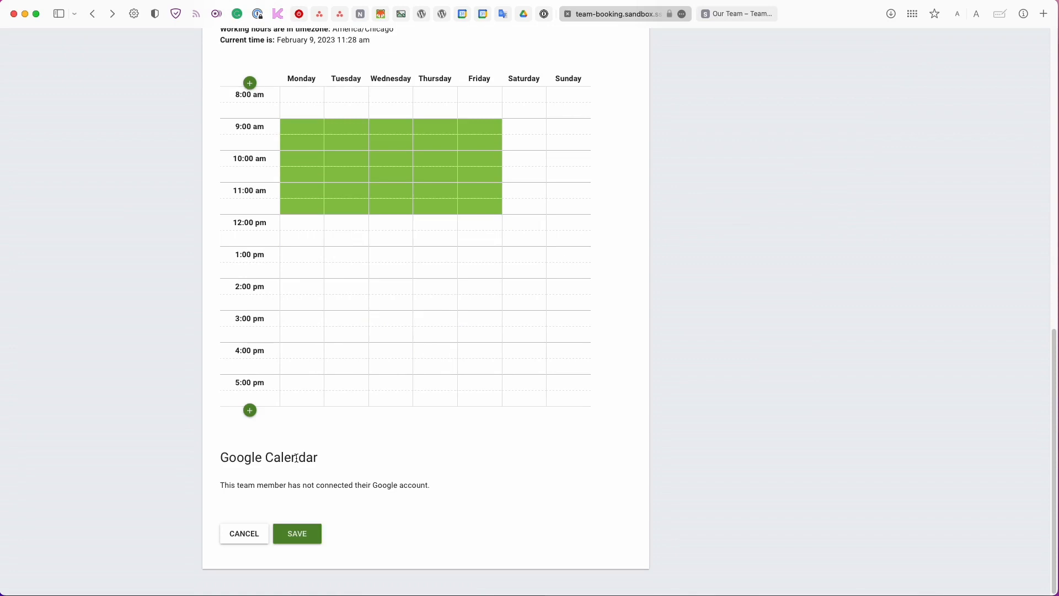
pyautogui.scroll(5, 298, 460)
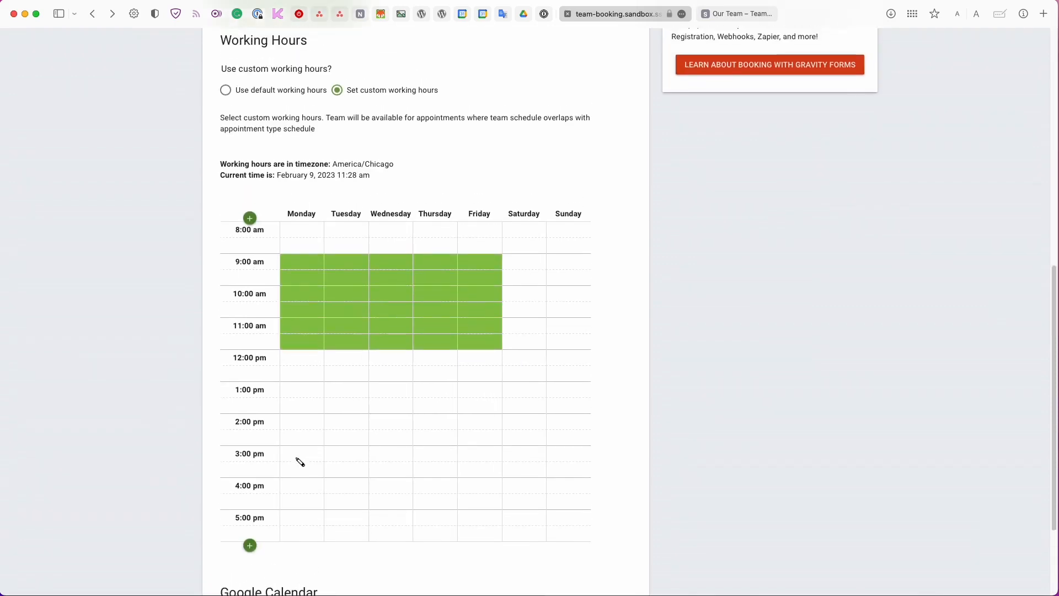
pyautogui.scroll(2, 299, 462)
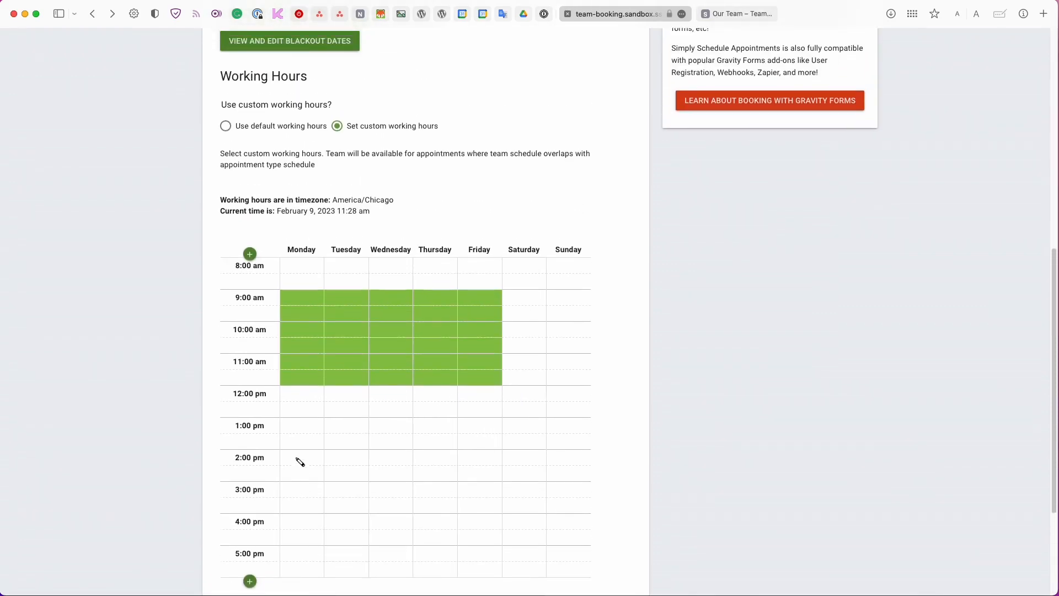
pyautogui.scroll(-5, 299, 462)
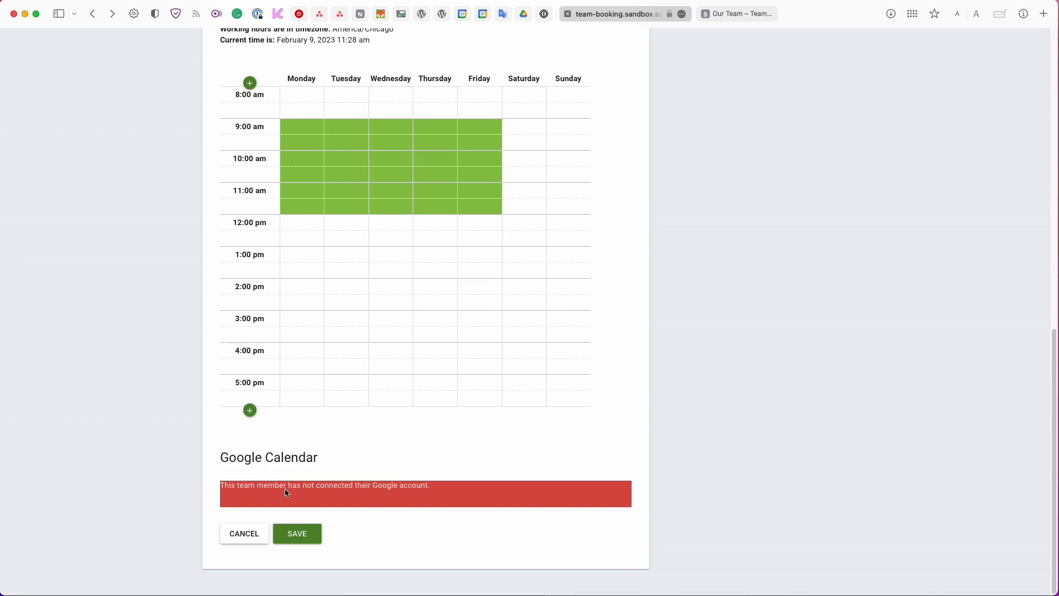
pyautogui.scroll(1, 285, 493)
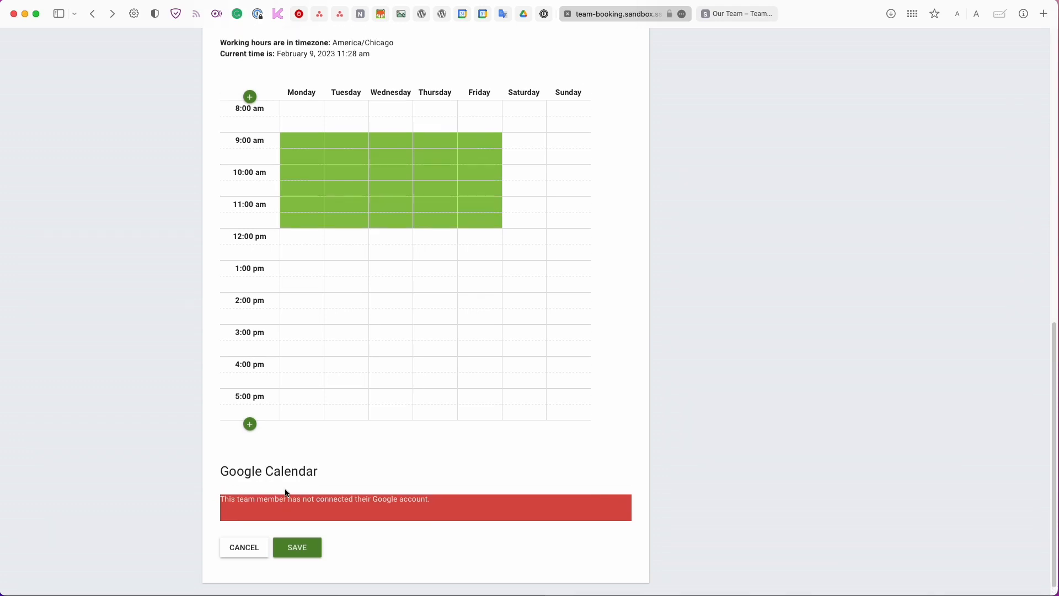
pyautogui.scroll(10, 285, 492)
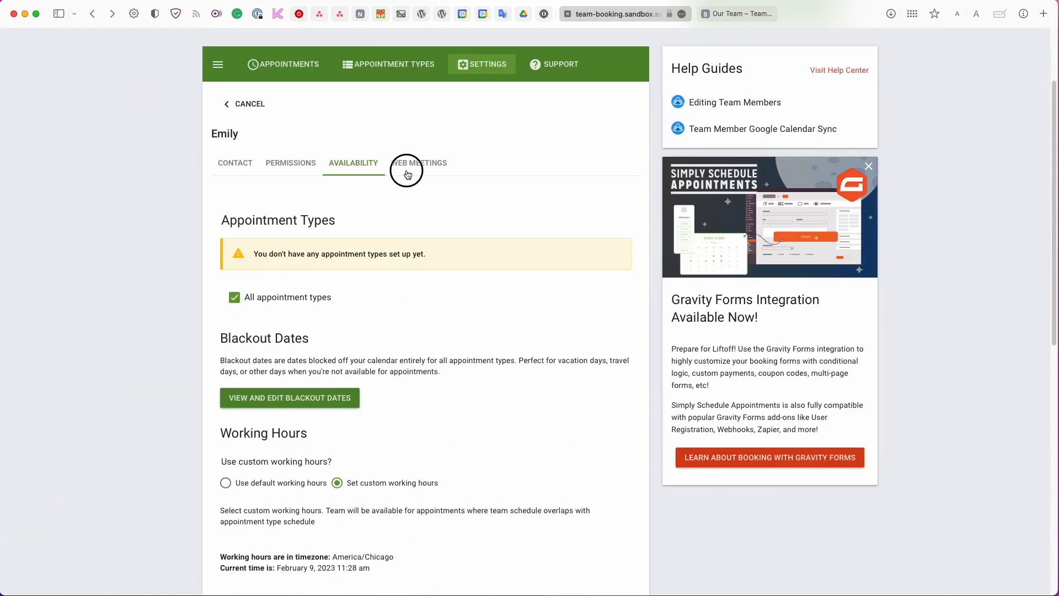
pyautogui.click(407, 174)
# Save the member's Zoom personal meeting URL as their web meeting link.
pyautogui.click(262, 343)
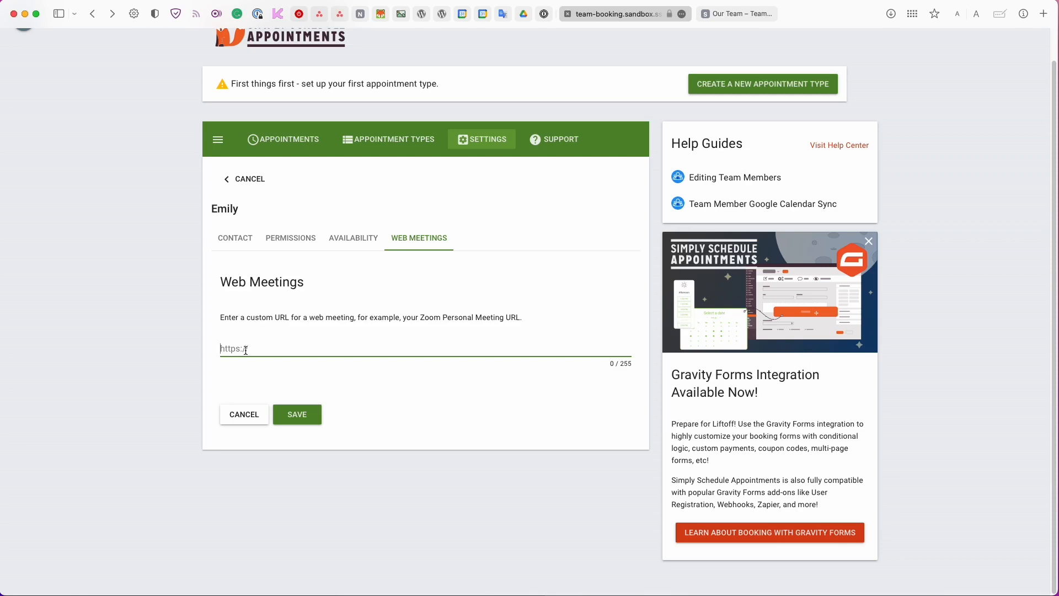
pyautogui.click(320, 415)
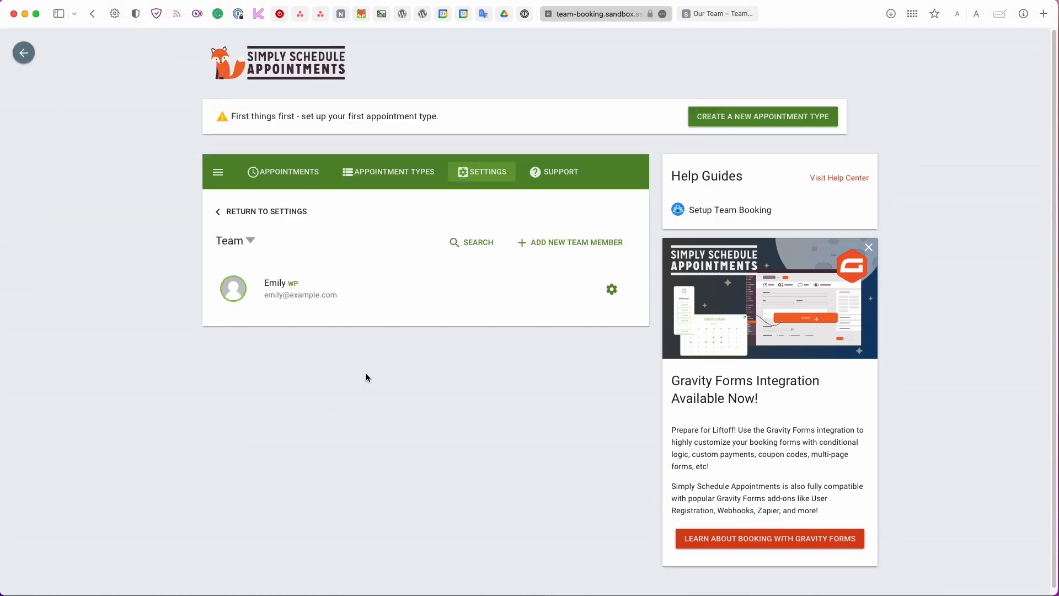
pyautogui.click(526, 244)
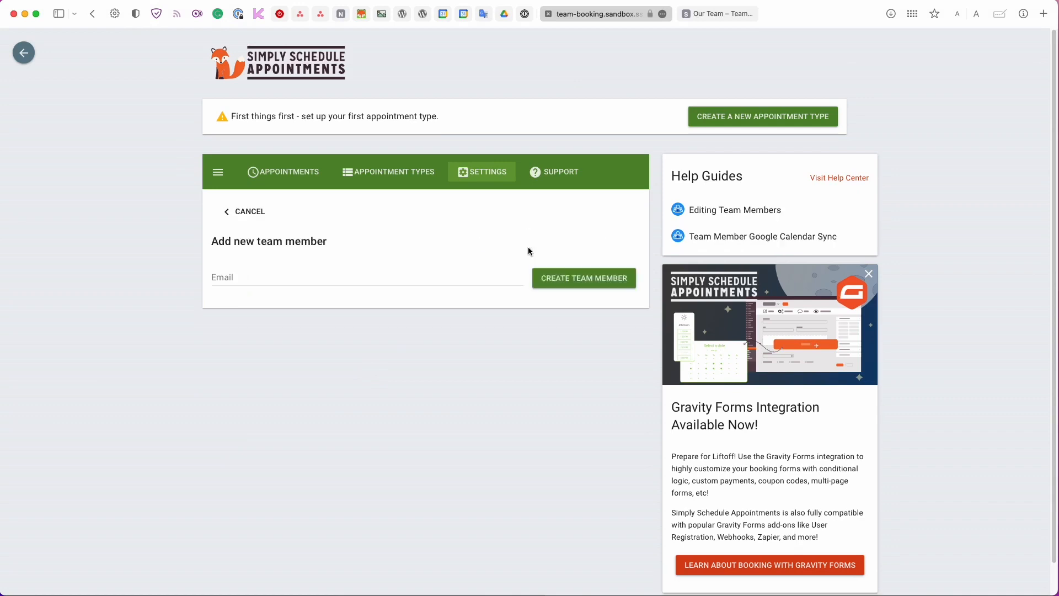
# Create a second team member from the new member's e-mail address.
pyautogui.click(253, 276)
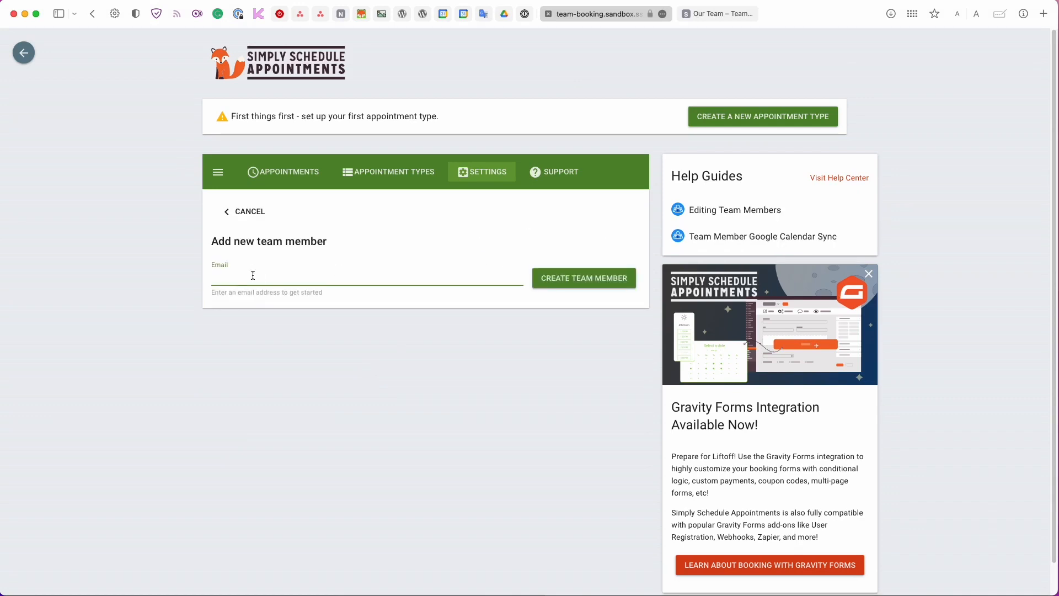
pyautogui.write('antoni@example.com')
pyautogui.press('Return')
pyautogui.scroll(-1, 360, 380)
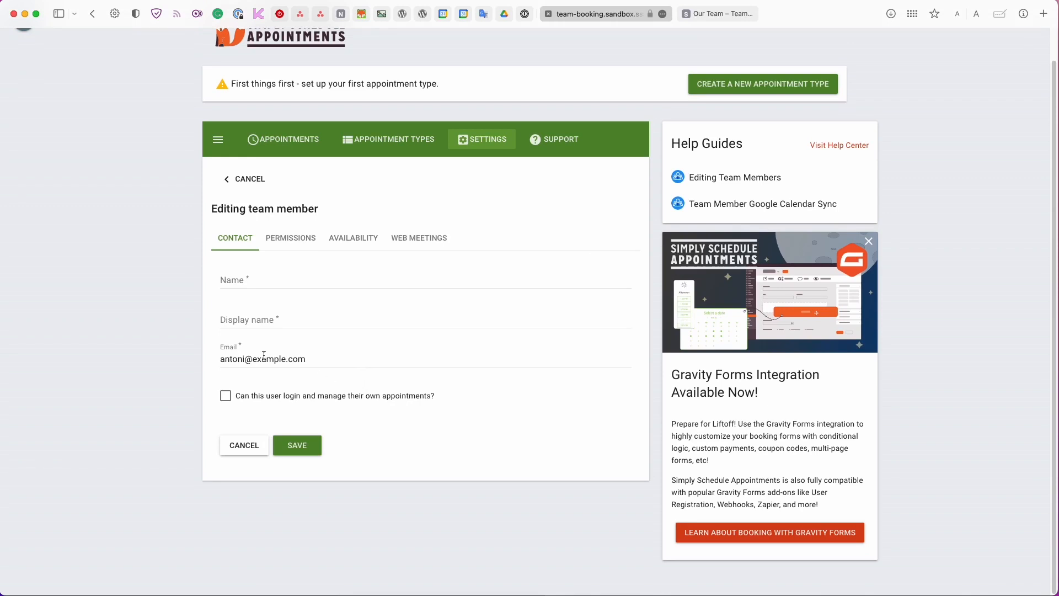
# Give the new member matching name and display name, and save.
pyautogui.click(237, 284)
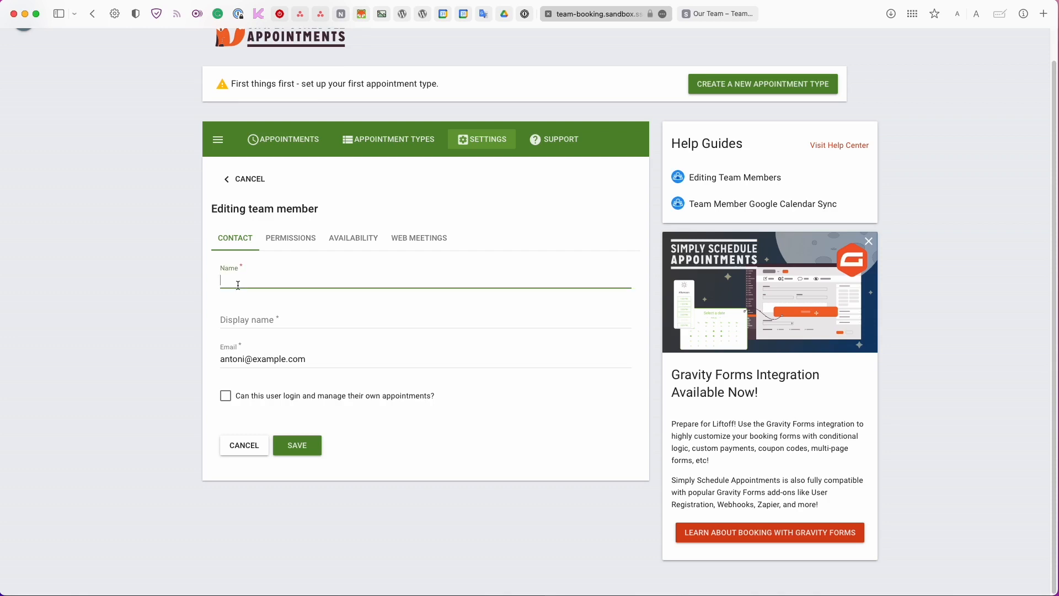
pyautogui.write('Antoni')
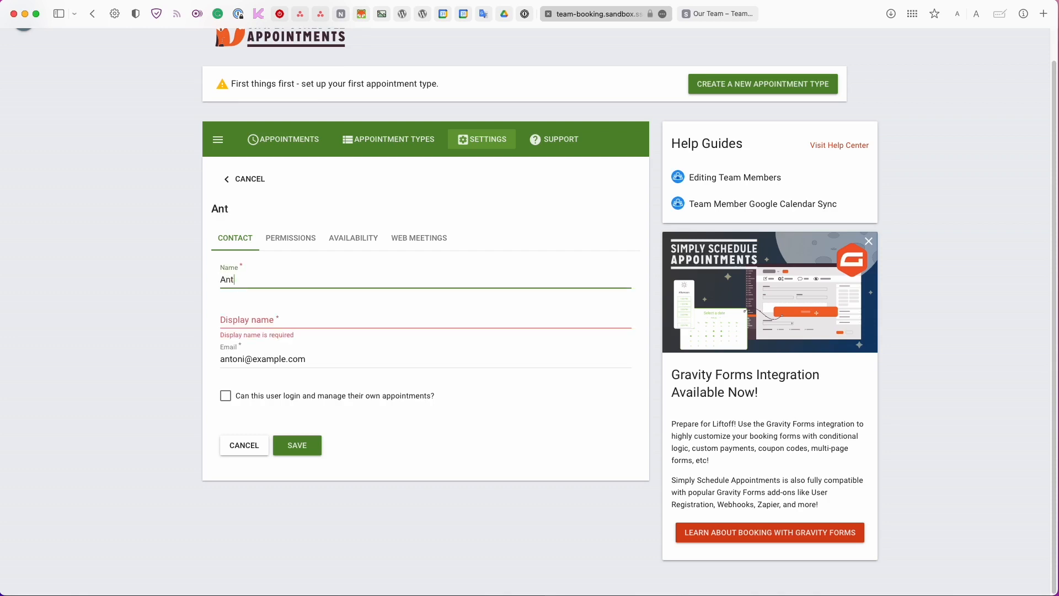
pyautogui.press('Tab')
pyautogui.write('Antoni')
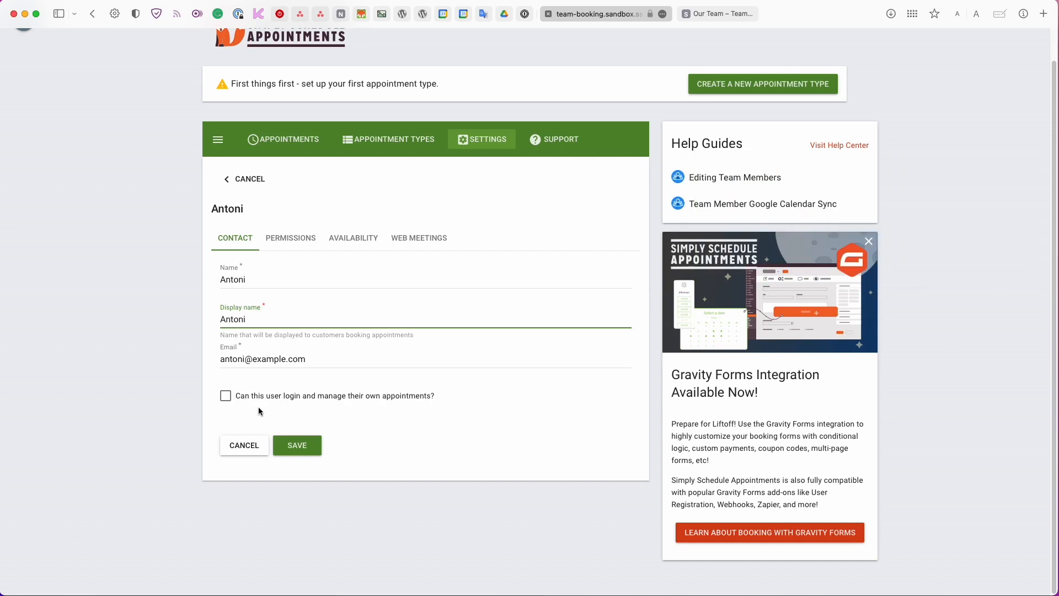
pyautogui.click(305, 440)
pyautogui.click(323, 338)
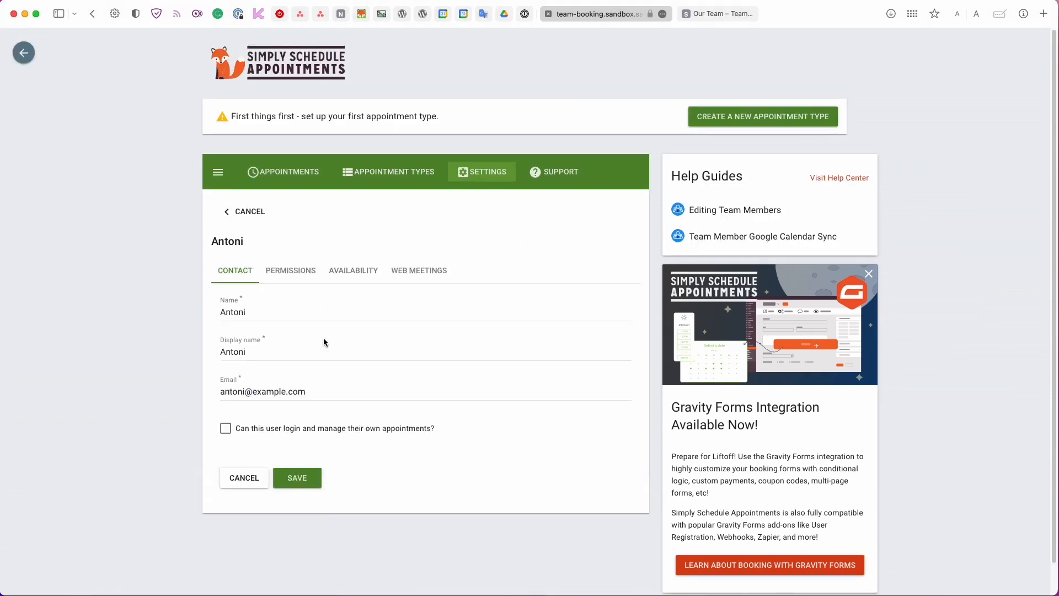
# Review the new member's permissions, availability settings and blackout date options.
pyautogui.click(307, 281)
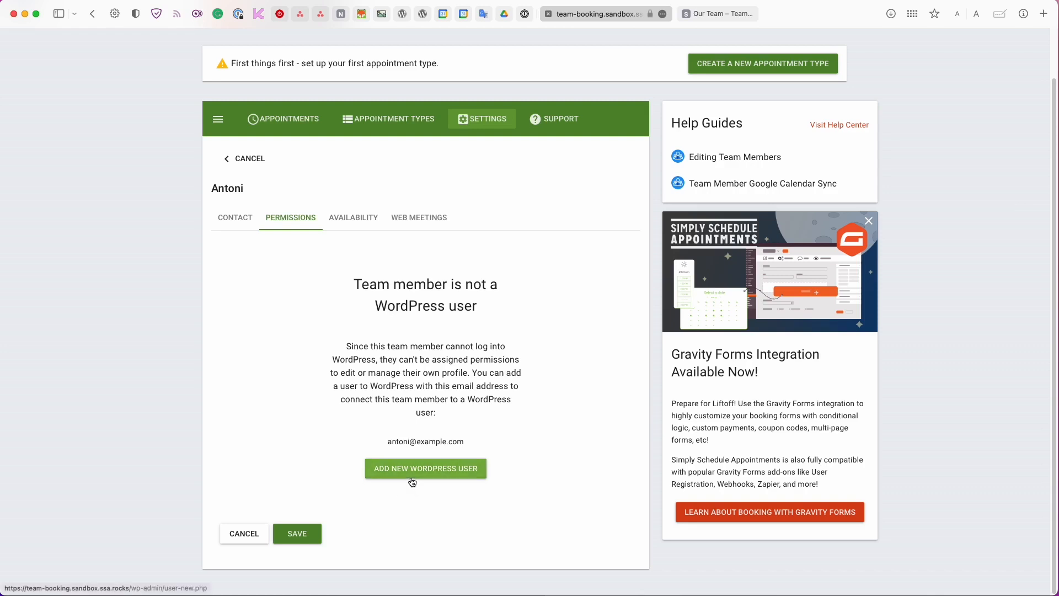
pyautogui.click(348, 218)
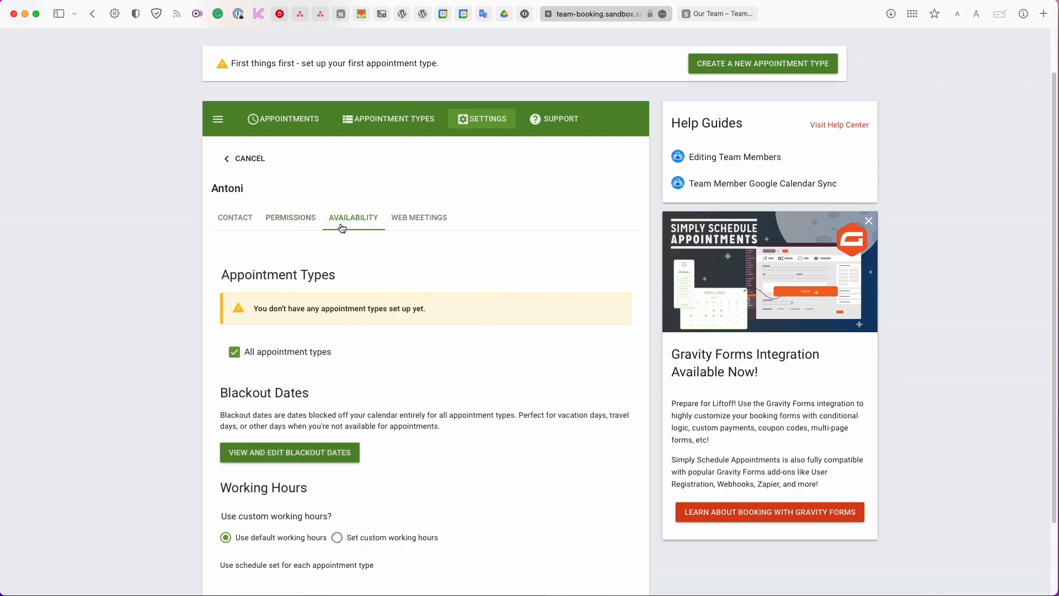
pyautogui.scroll(-3, 325, 262)
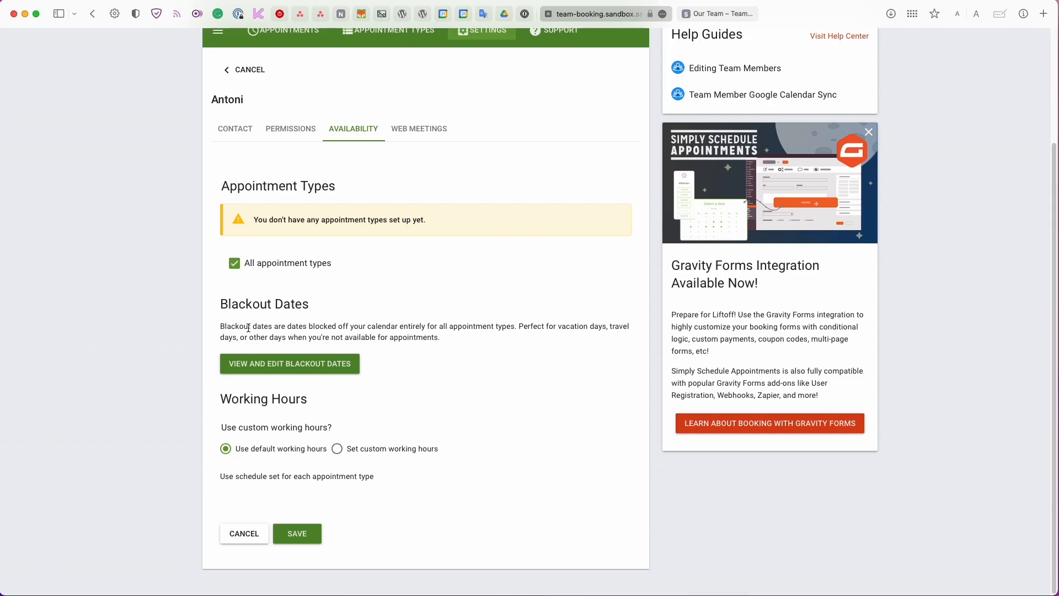
pyautogui.click(277, 368)
pyautogui.click(641, 346)
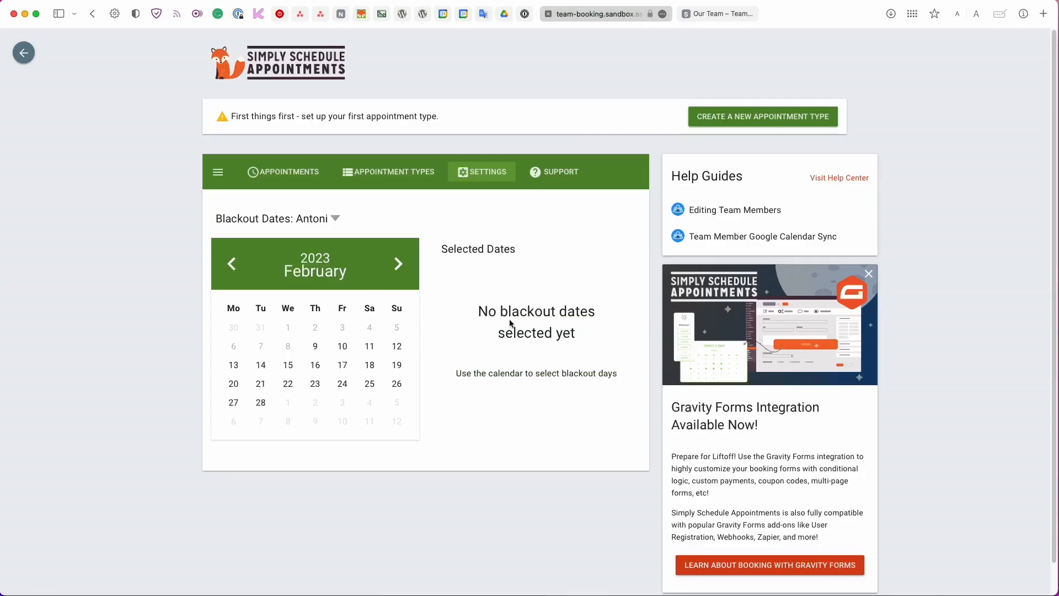
pyautogui.click(323, 220)
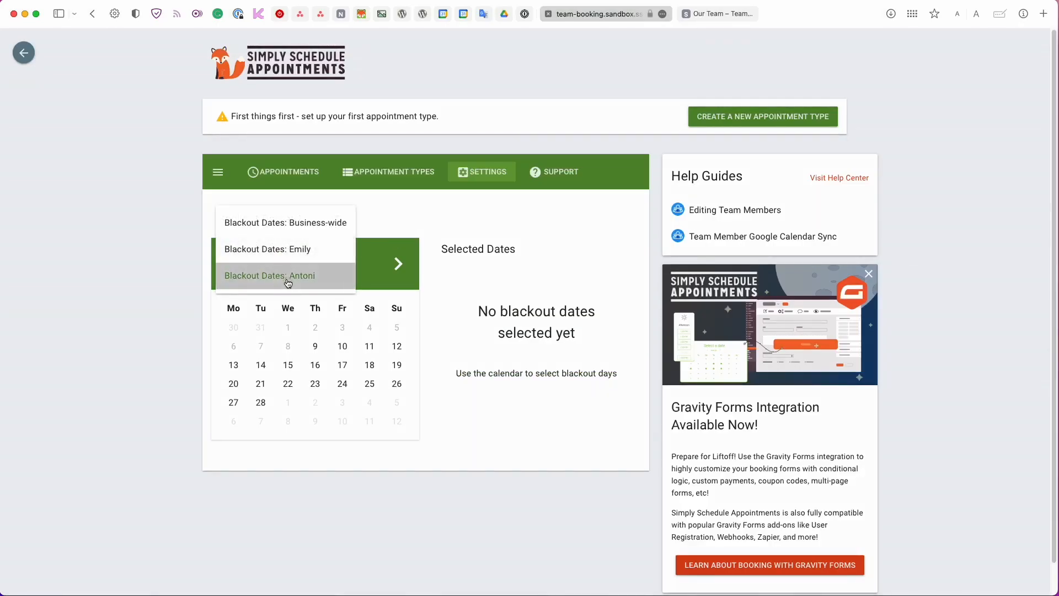
pyautogui.click(286, 276)
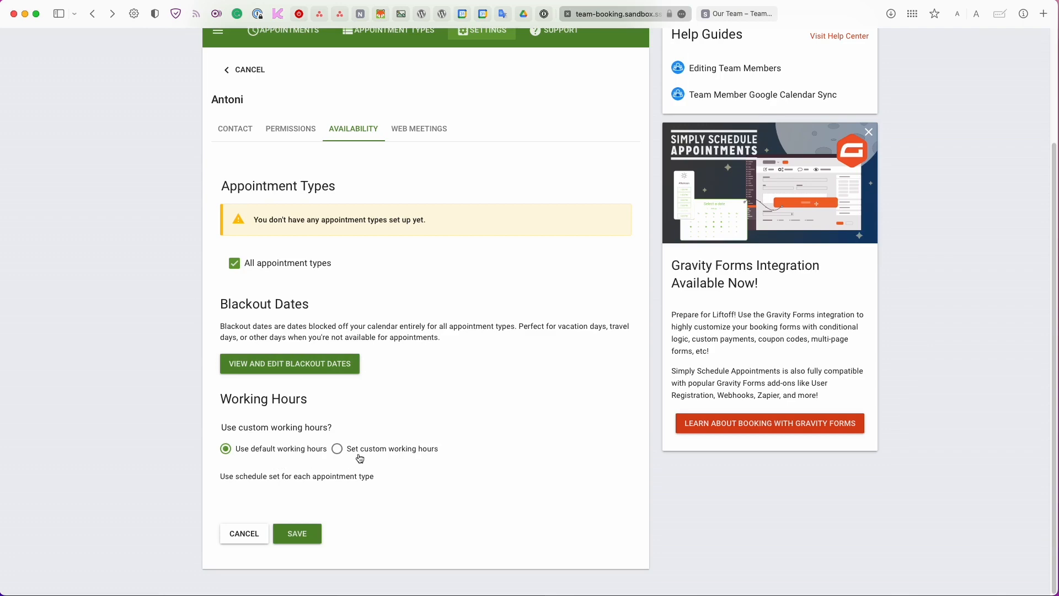
# Switch the member to custom working hours, weekdays 9–12 and 1–5.
pyautogui.click(338, 449)
pyautogui.scroll(-5, 353, 439)
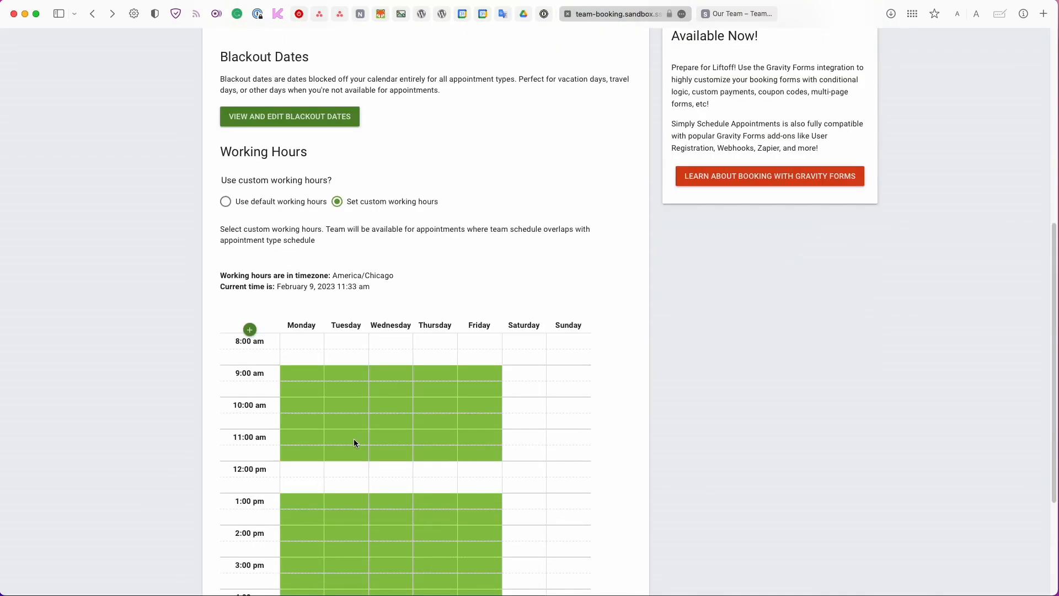
pyautogui.scroll(-3, 353, 439)
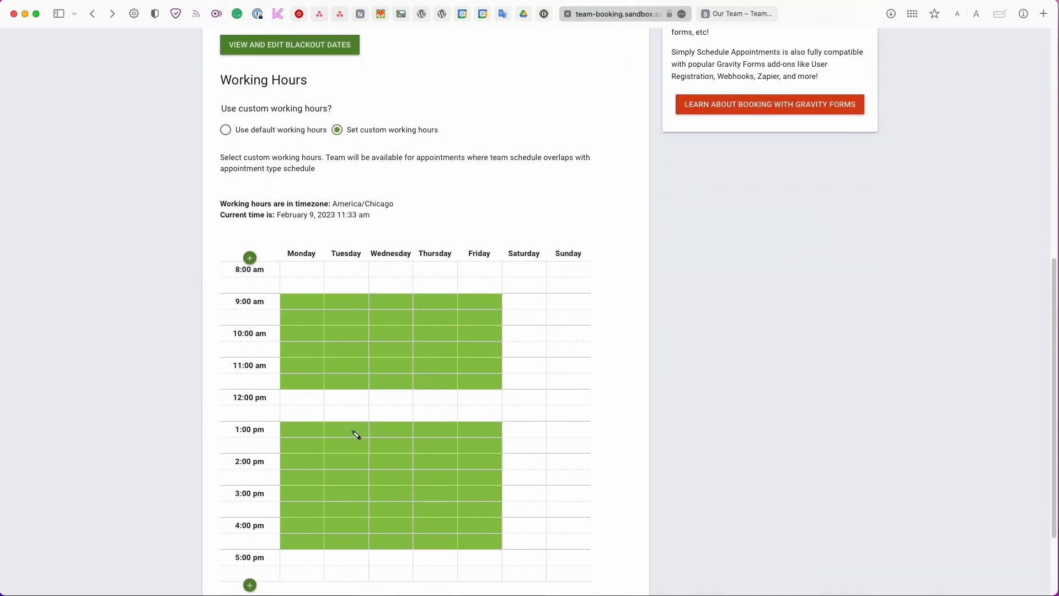
pyautogui.scroll(-1, 355, 435)
pyautogui.scroll(-1, 356, 435)
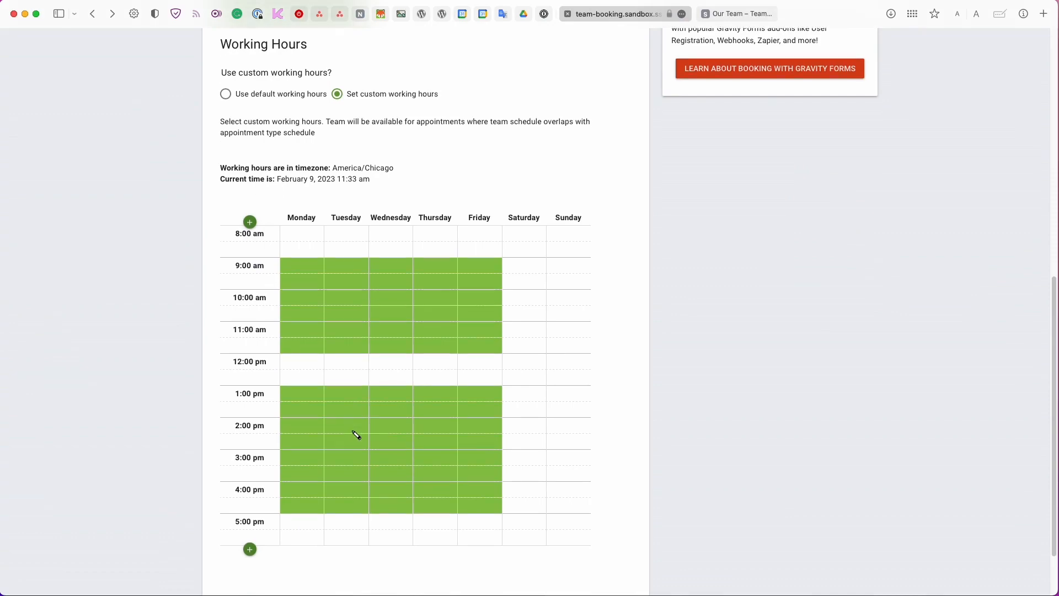
pyautogui.scroll(10, 348, 427)
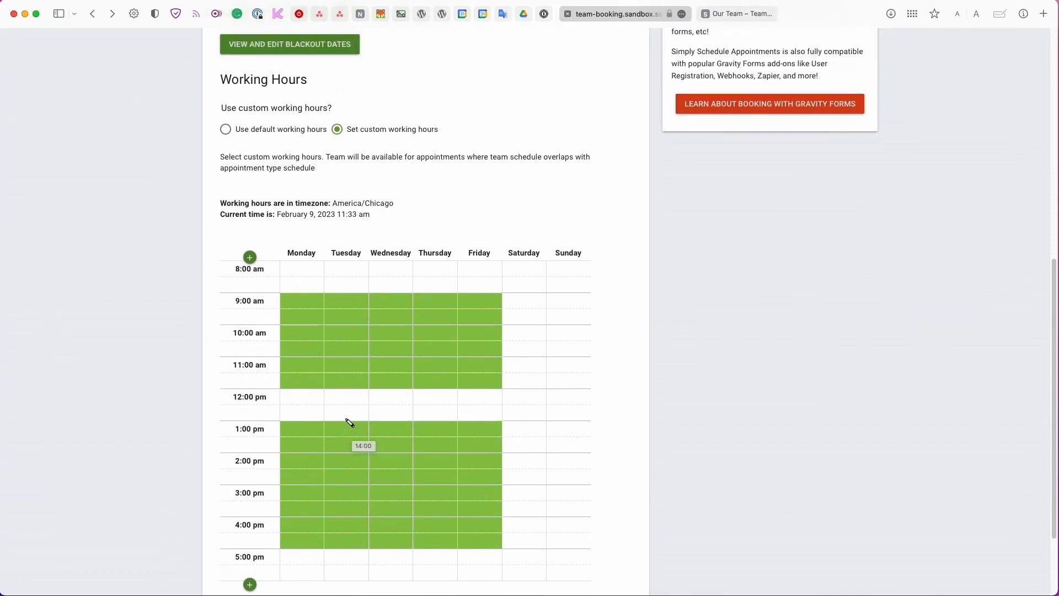
# Enter the member's Zoom web meeting link and save the settings.
pyautogui.click(392, 234)
pyautogui.click(231, 347)
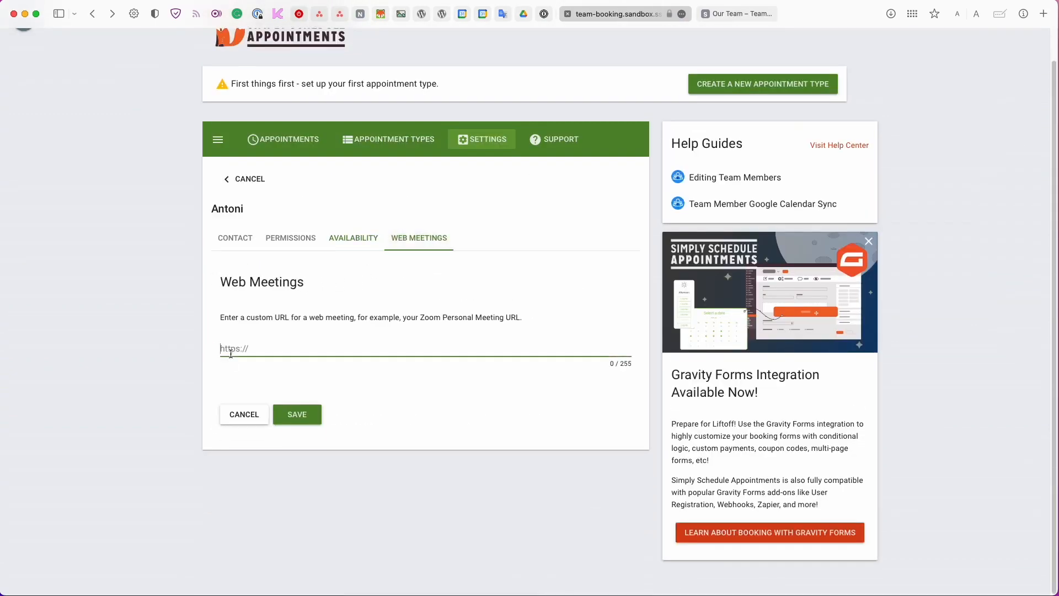
pyautogui.click(316, 411)
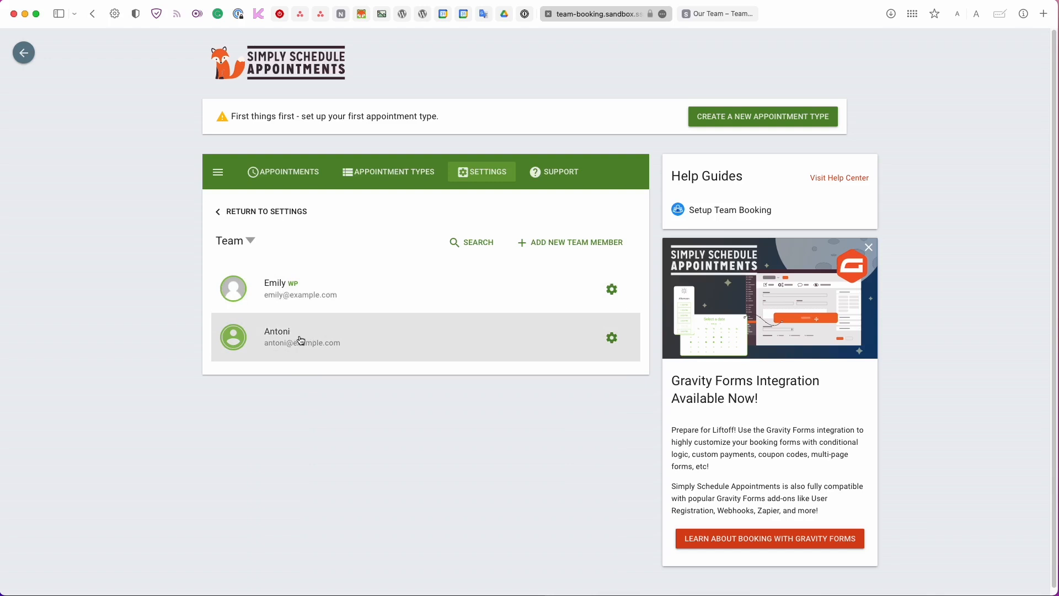
# Confirm the first team member's WordPress profile has the Team Member role, then open Appointments.
pyautogui.click(24, 59)
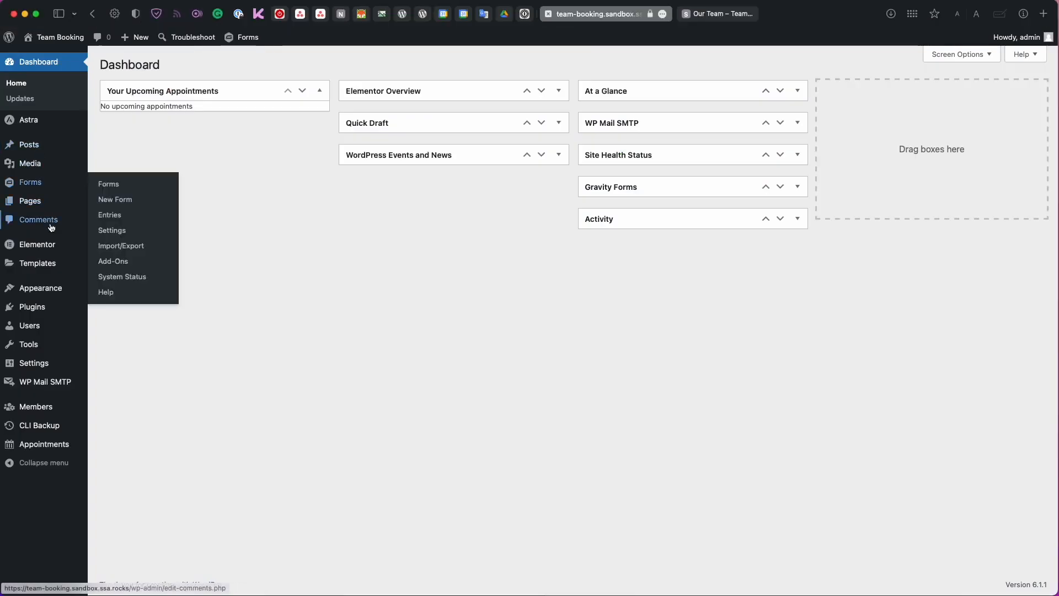
pyautogui.click(52, 326)
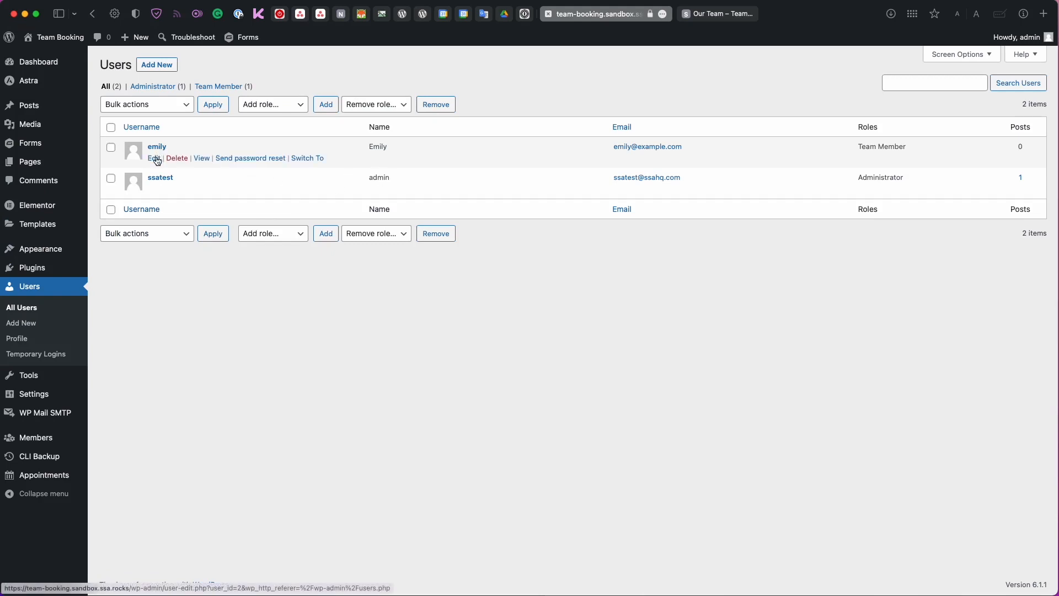
pyautogui.click(156, 160)
pyautogui.scroll(-3, 194, 254)
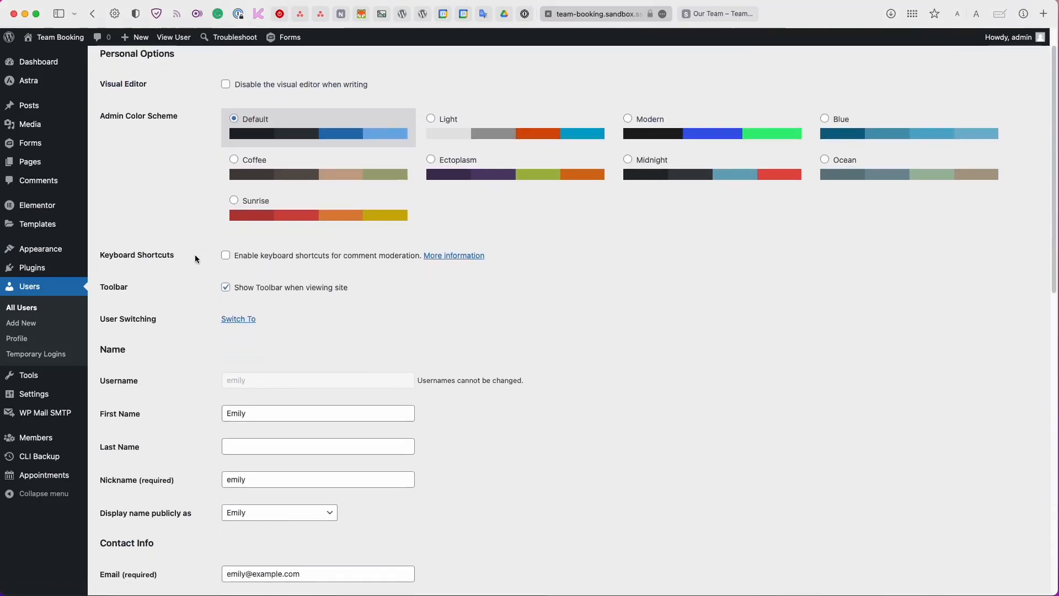
pyautogui.scroll(-15, 194, 254)
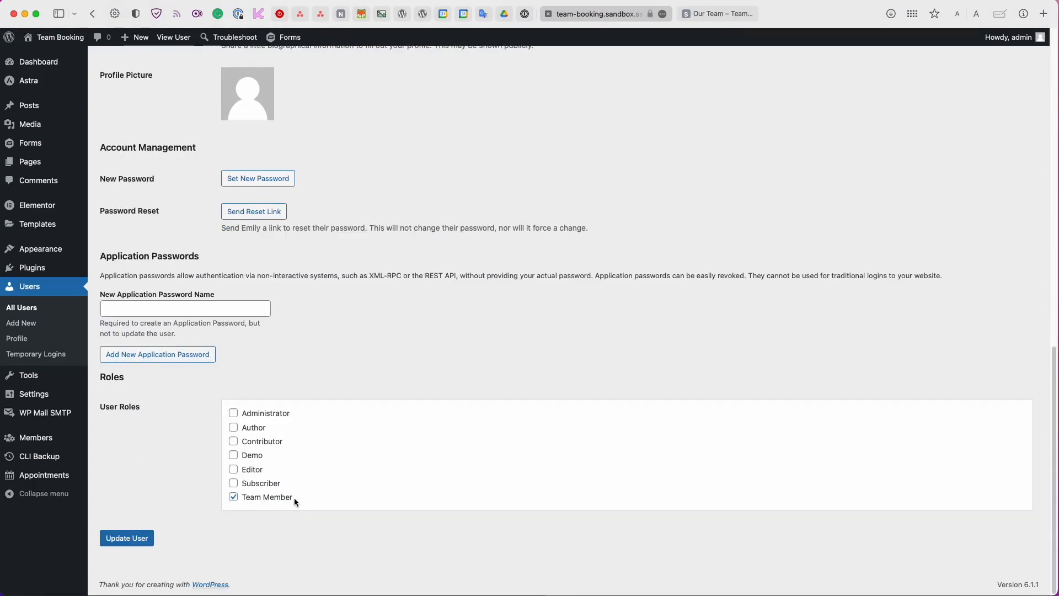
pyautogui.click(39, 474)
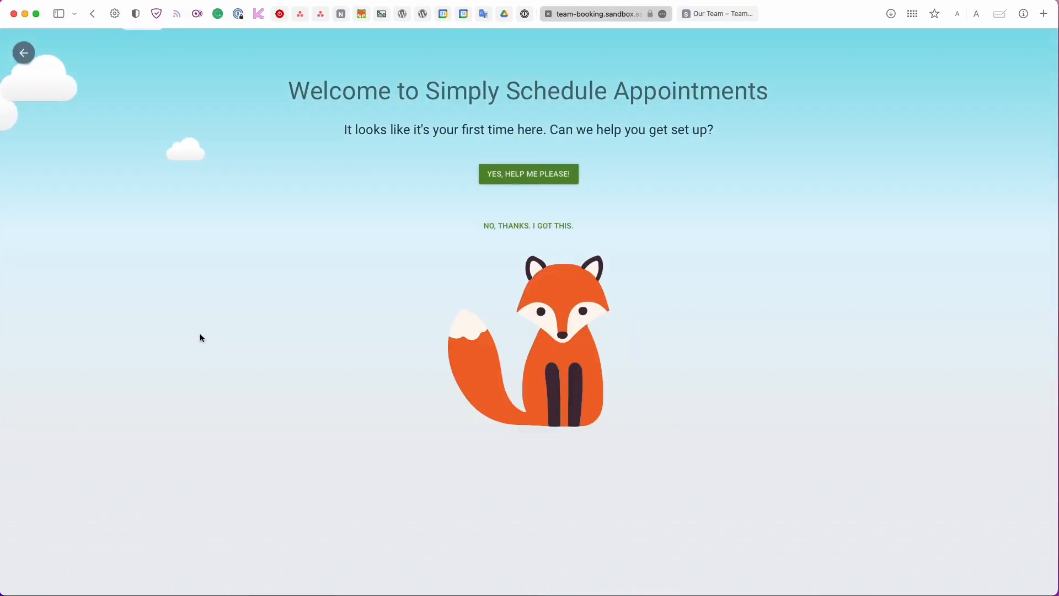
# Allow the second team member to log in and manage their own appointments, and save.
pyautogui.click(499, 224)
pyautogui.click(494, 174)
pyautogui.scroll(-10, 506, 206)
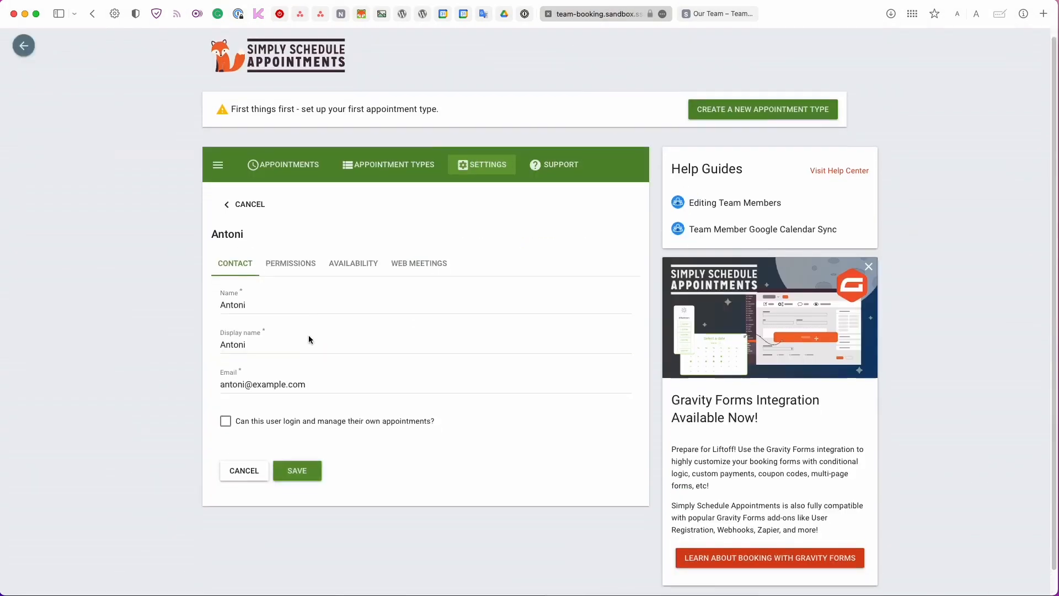
pyautogui.scroll(-1, 311, 358)
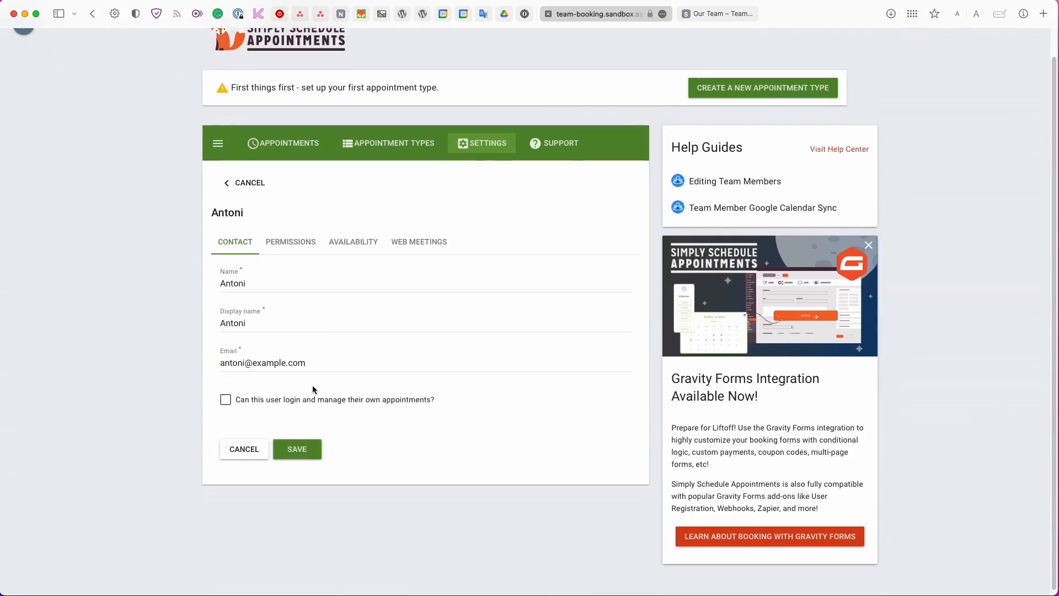
pyautogui.click(312, 398)
pyautogui.click(301, 448)
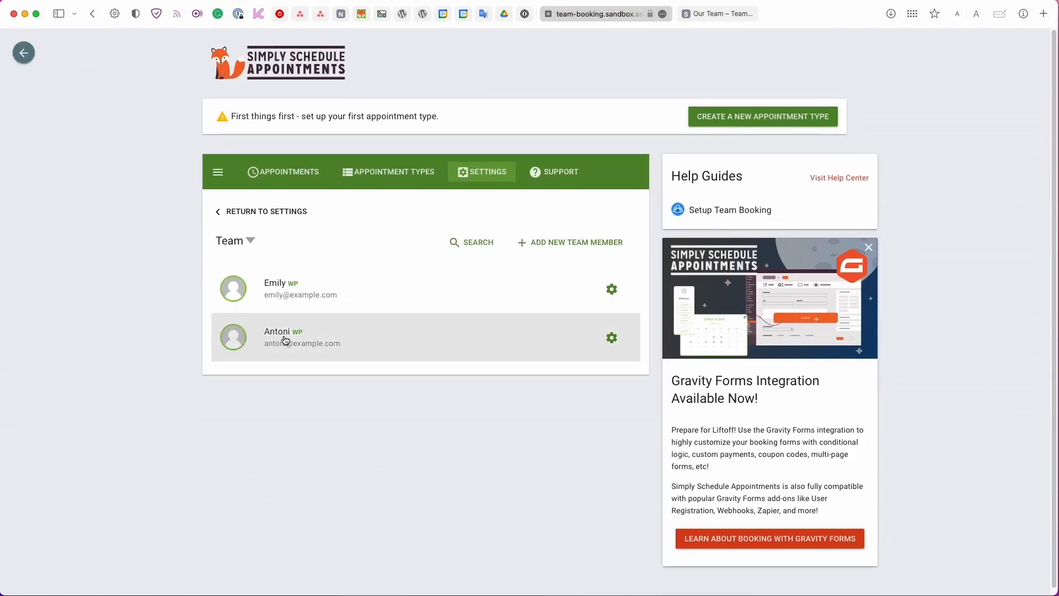
pyautogui.click(298, 340)
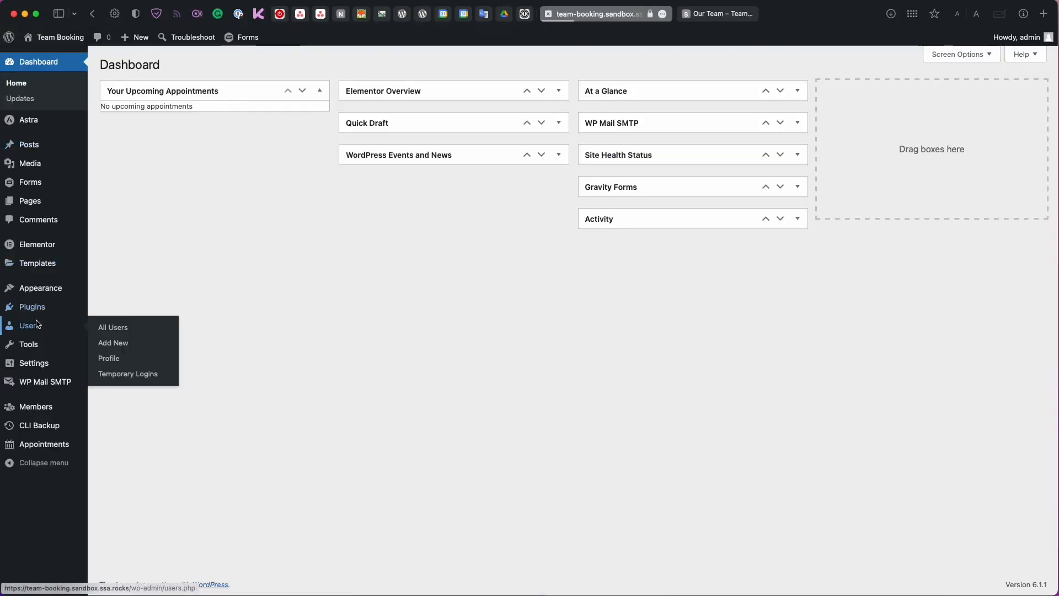
pyautogui.click(37, 324)
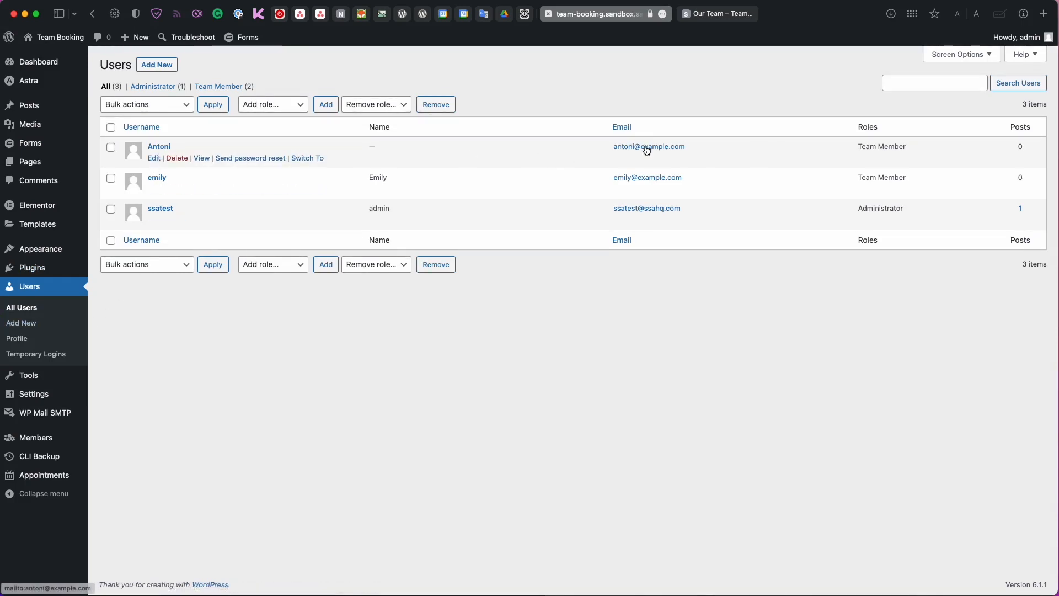
# Verify the second user holds the Team Member role in their profile, then open Appointments.
pyautogui.moveTo(853, 147); pyautogui.dragTo(919, 149)
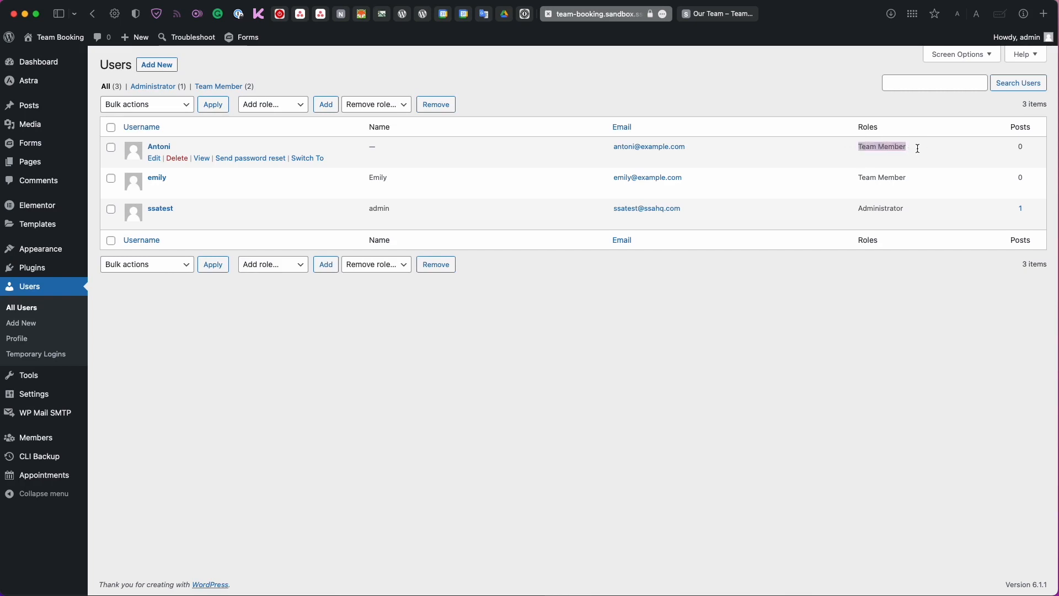
pyautogui.click(175, 179)
pyautogui.scroll(-15, 250, 498)
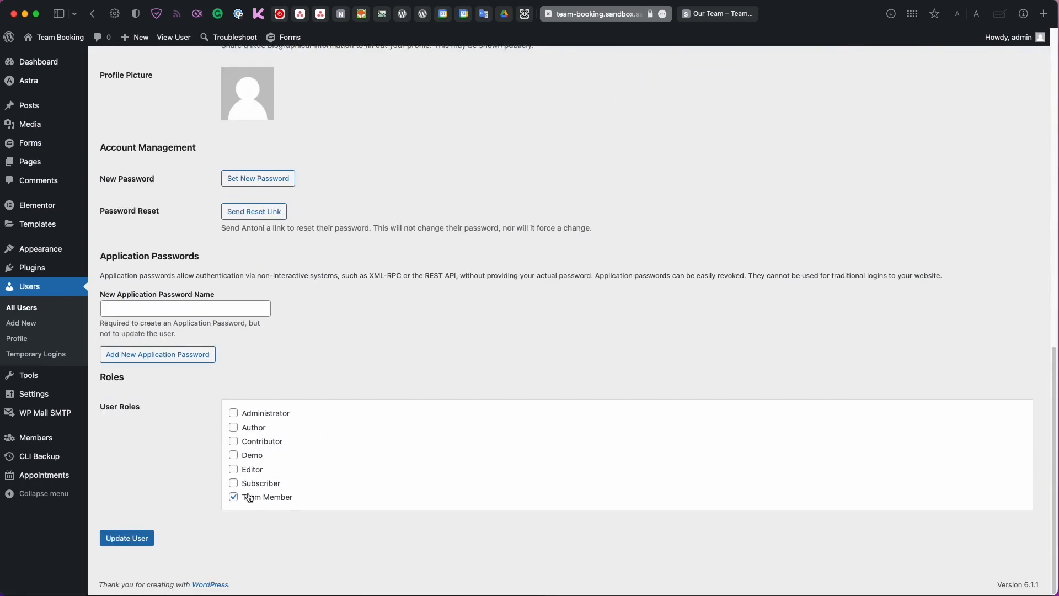
pyautogui.click(62, 476)
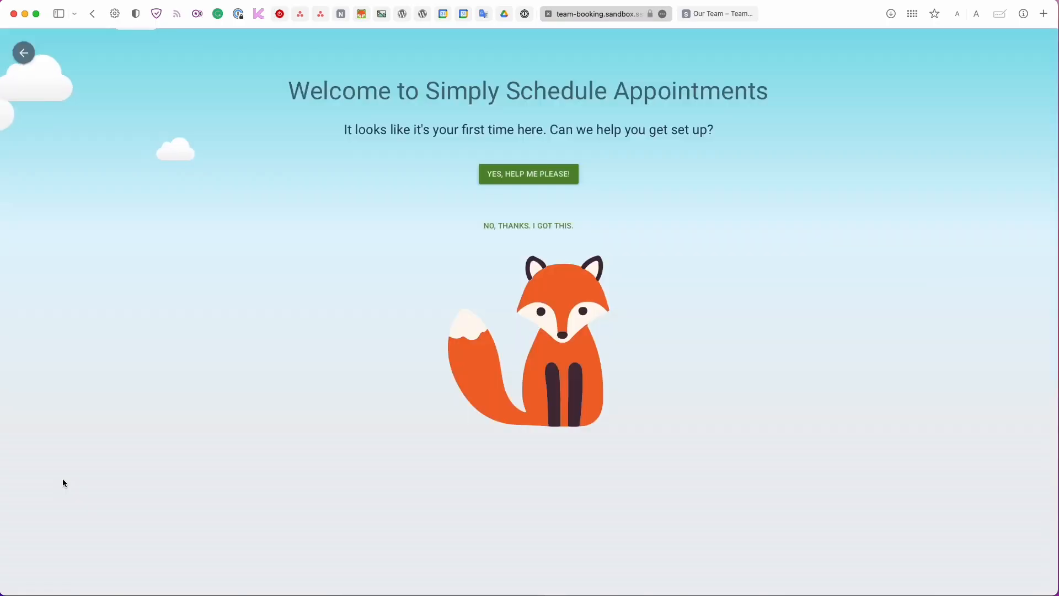
# Skip the guided setup and show the empty Appointment Types list.
pyautogui.click(528, 226)
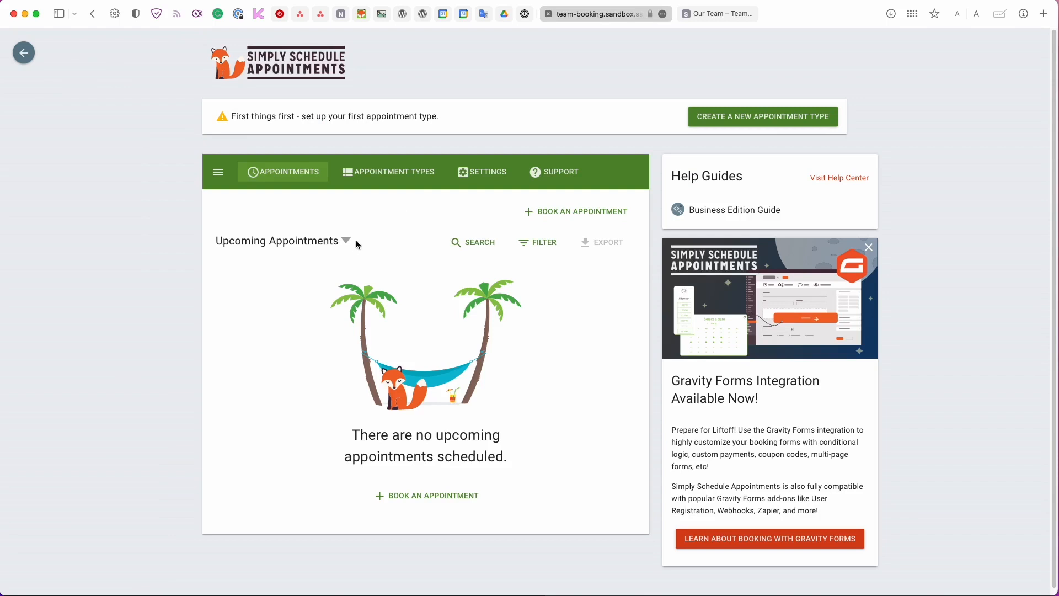
pyautogui.click(392, 177)
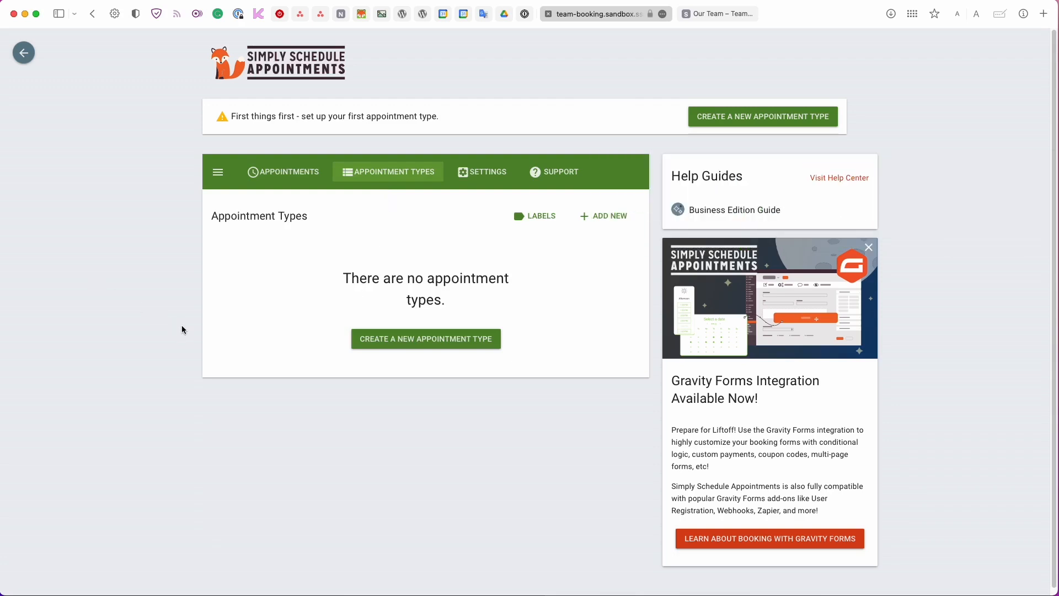
pyautogui.click(716, 13)
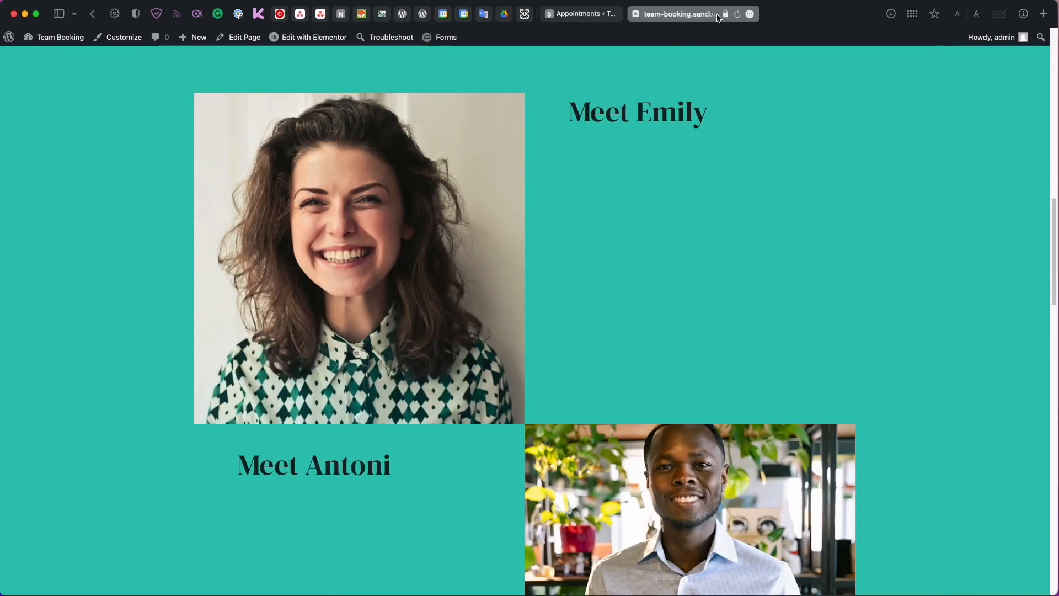
pyautogui.scroll(-15, 575, 107)
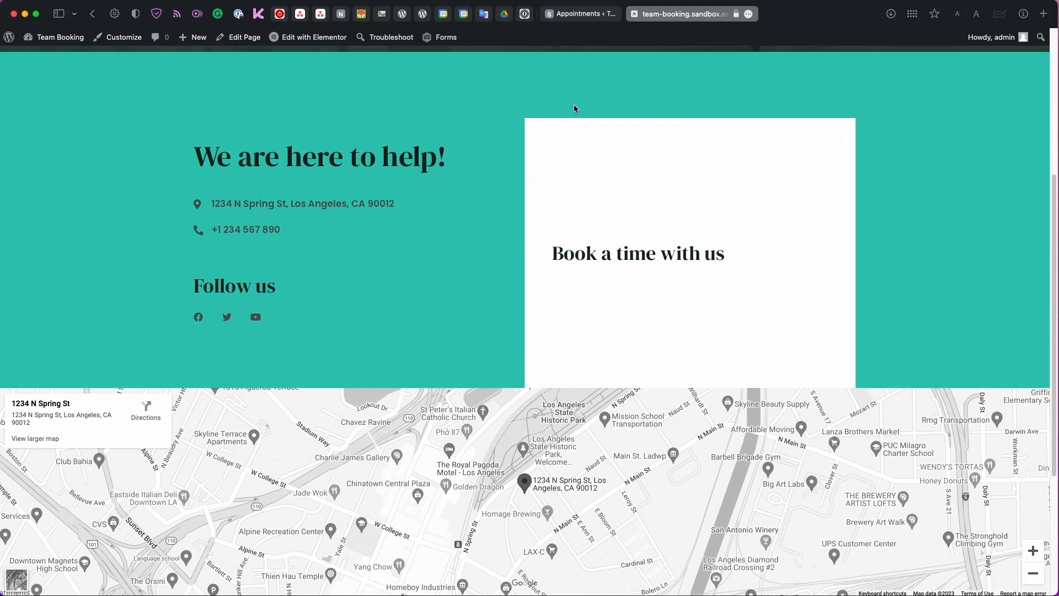
pyautogui.click(575, 17)
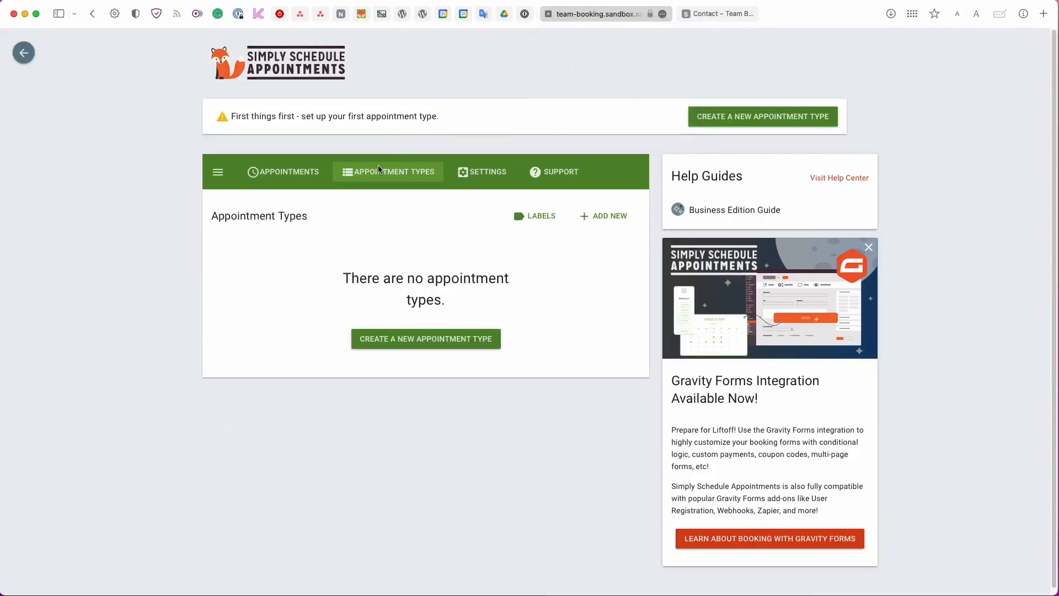
# Create a new appointment type and rename it 'Free Consultation'.
pyautogui.click(417, 339)
pyautogui.scroll(-2, 415, 336)
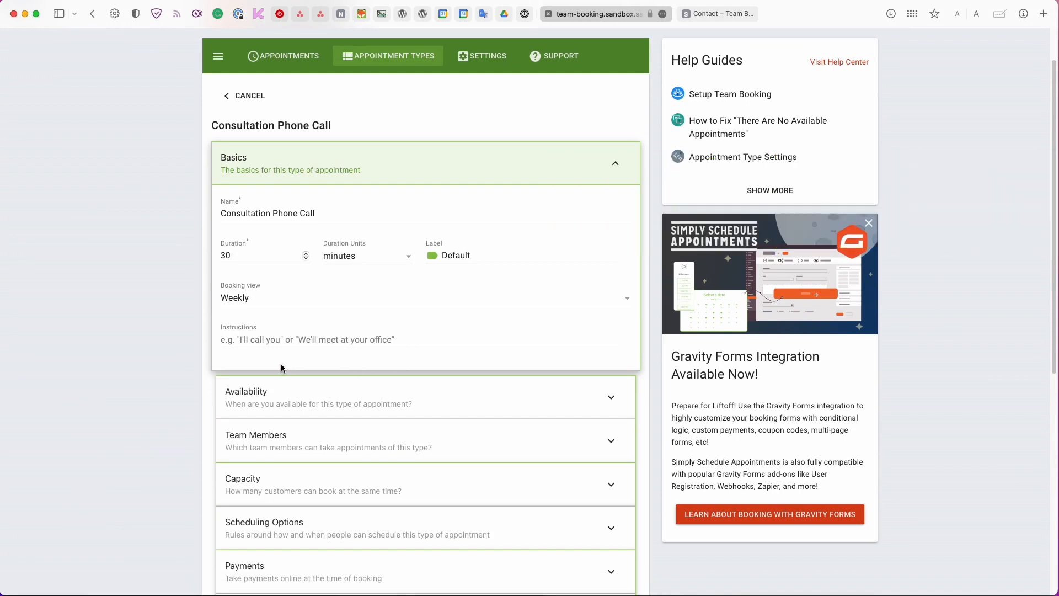
pyautogui.doubleClick(236, 213)
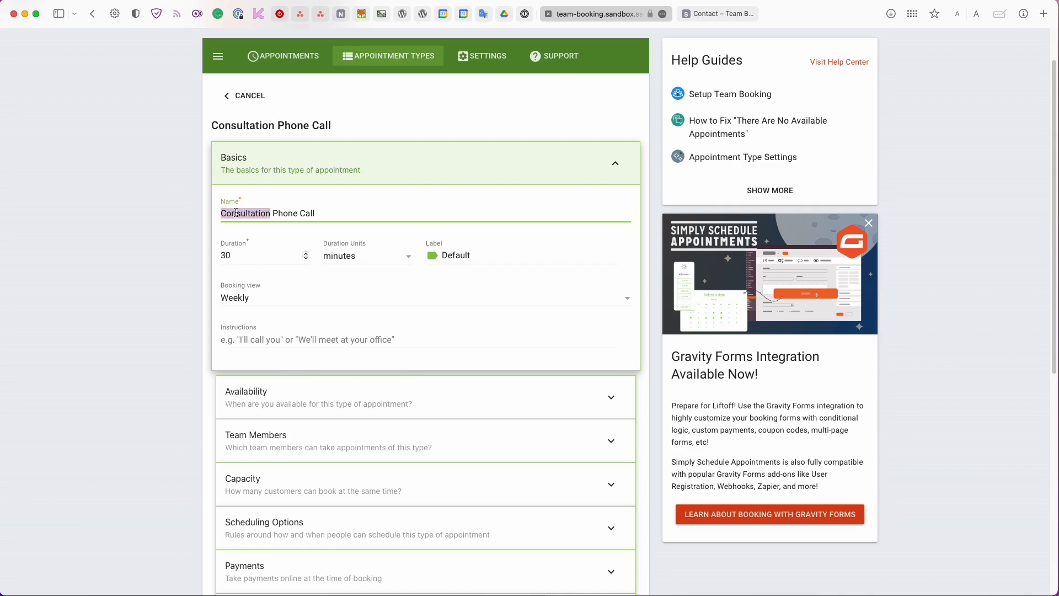
pyautogui.write('Free Consultation')
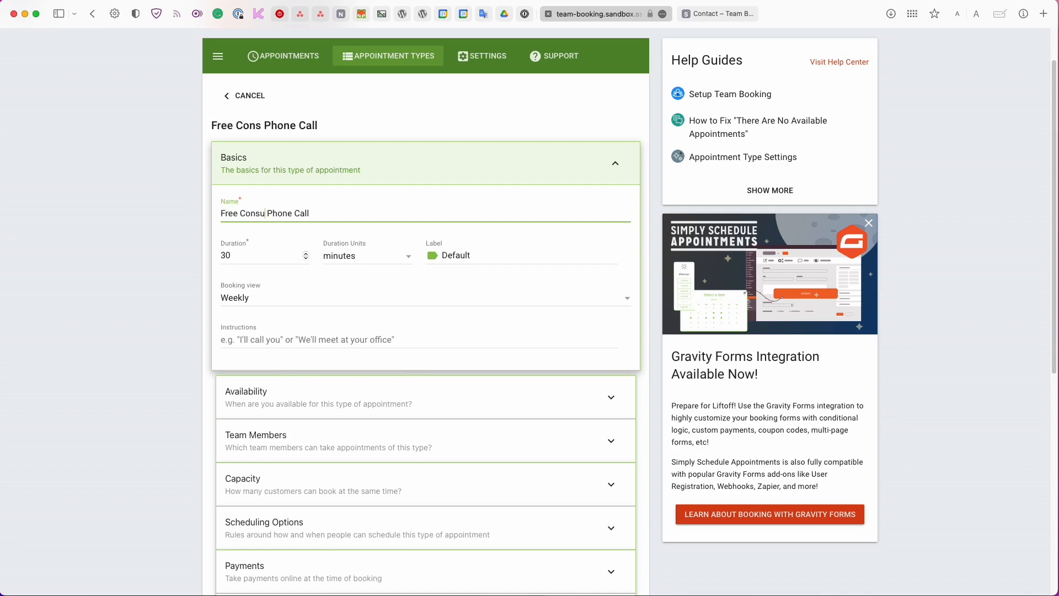
pyautogui.moveTo(335, 214); pyautogui.dragTo(293, 214)
pyautogui.press('BackSpace')
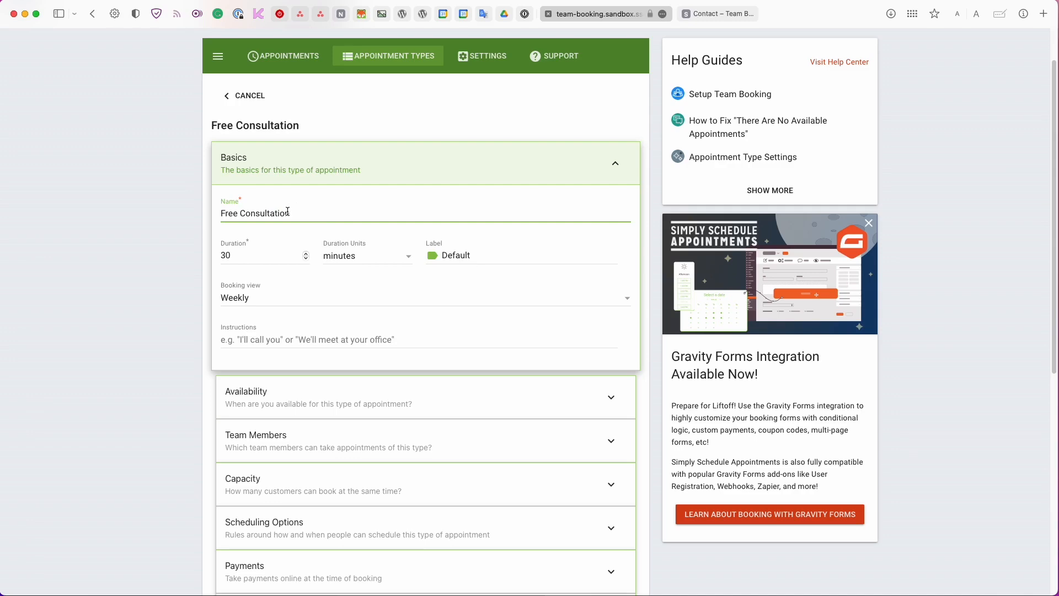
# Set the Free Consultation duration to 20 minutes.
pyautogui.click(228, 254)
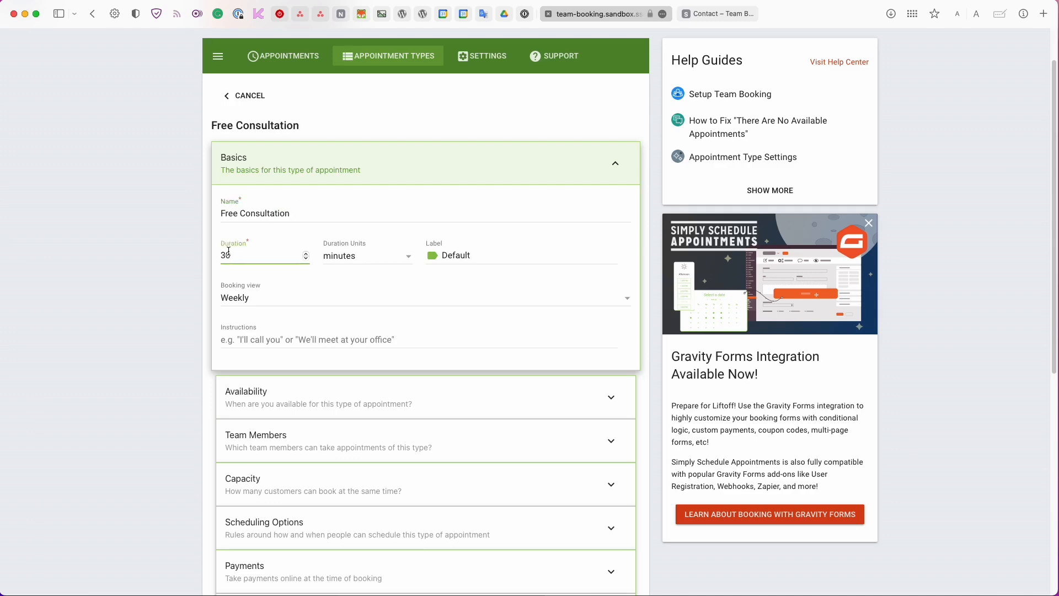
pyautogui.doubleClick(228, 254)
pyautogui.write('20')
pyautogui.scroll(-4, 244, 309)
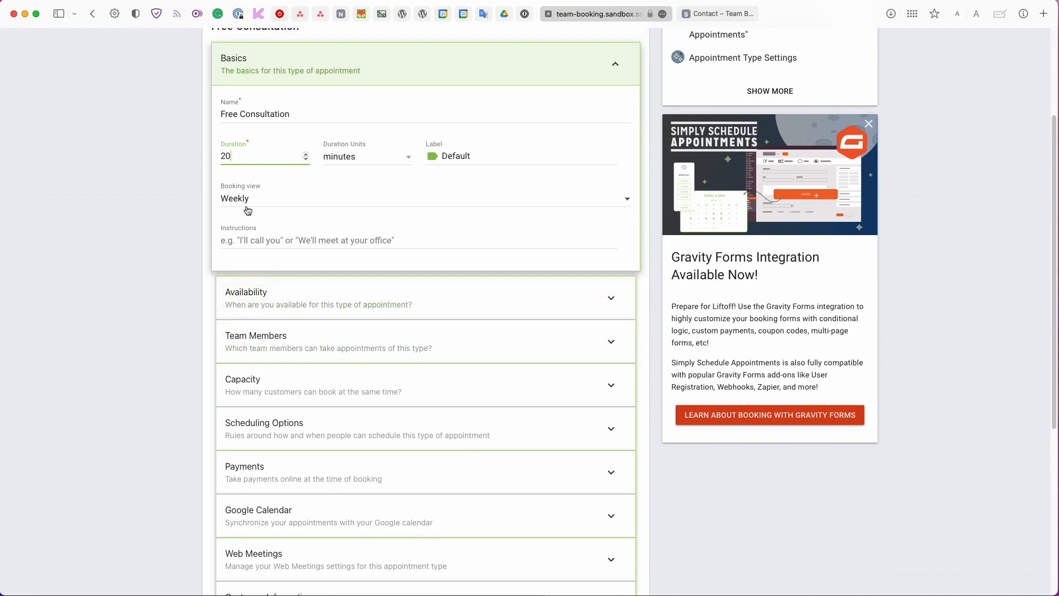
pyautogui.scroll(1, 456, 218)
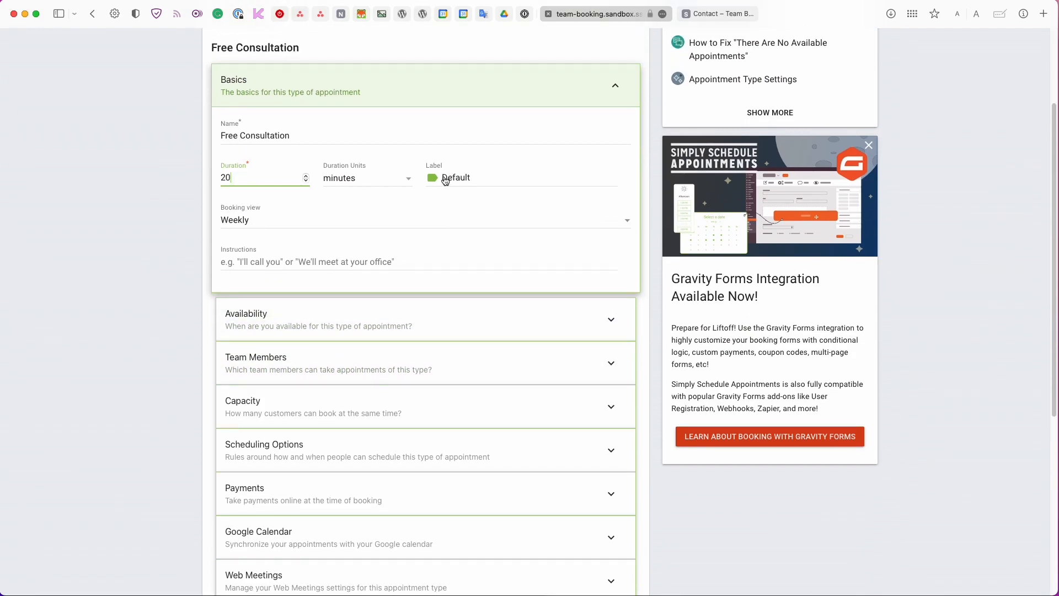
pyautogui.scroll(1, 454, 210)
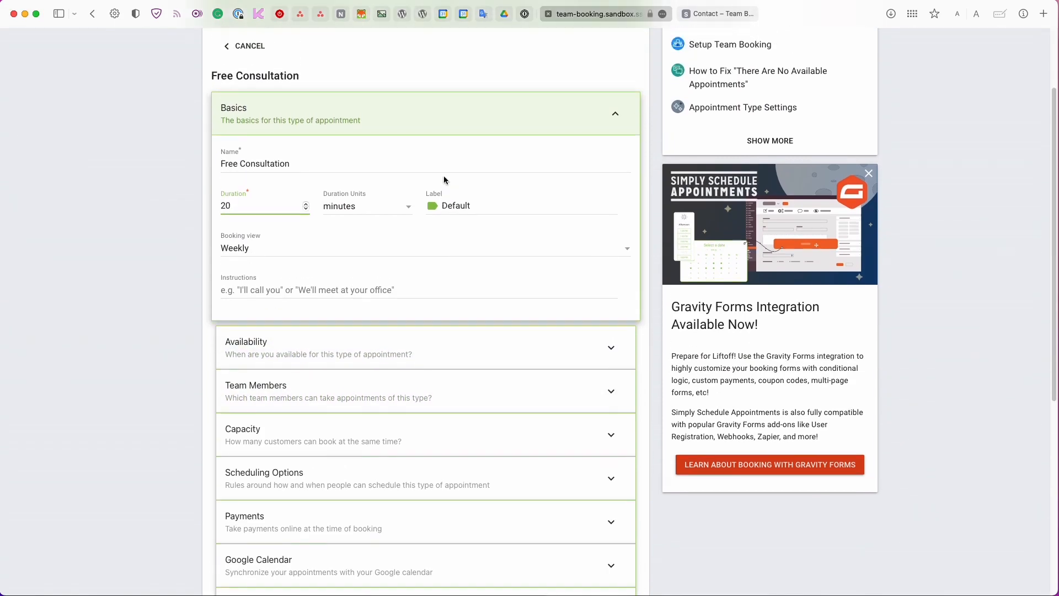
# Create a pink label named after the first team member.
pyautogui.click(452, 210)
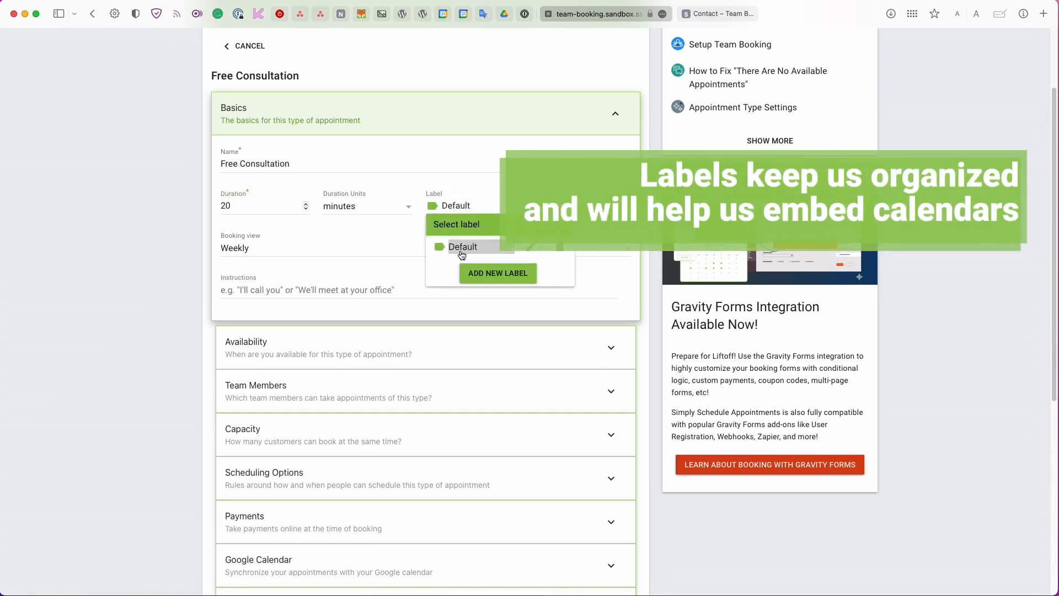
pyautogui.click(497, 275)
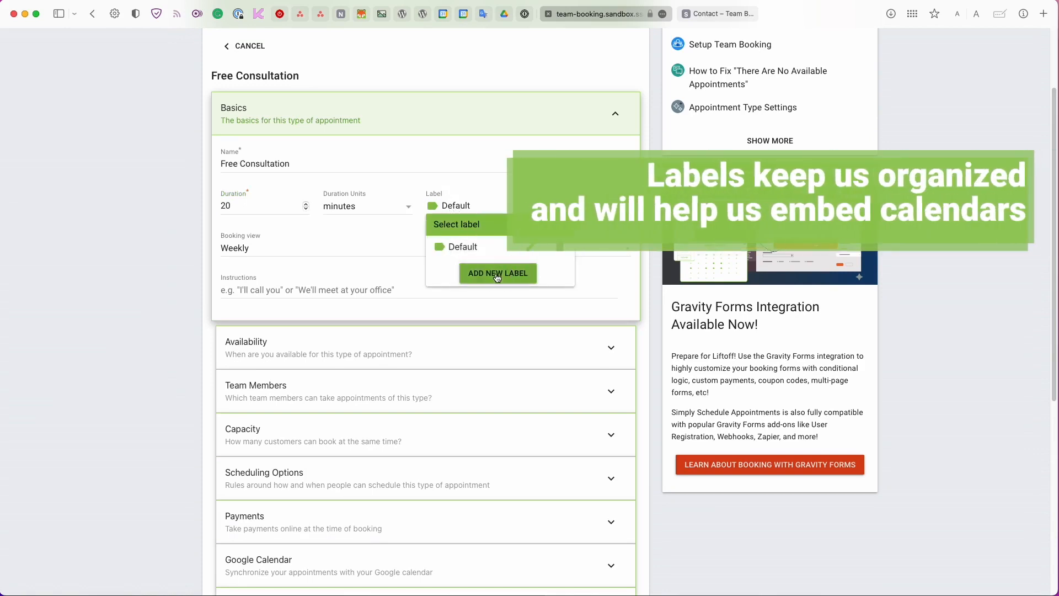
pyautogui.click(484, 265)
pyautogui.write('Emily')
pyautogui.click(465, 300)
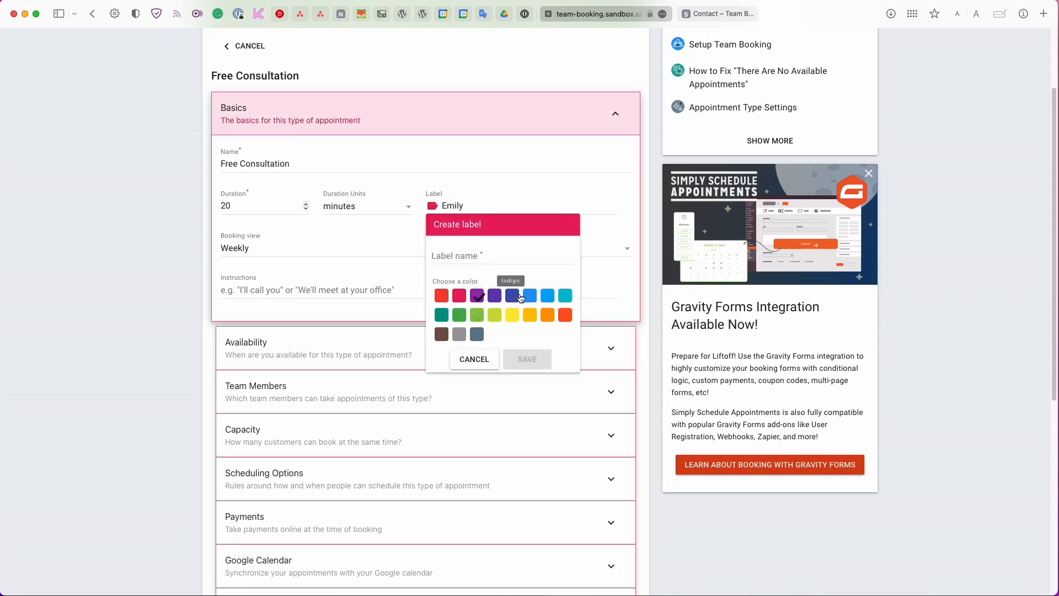
# Add an indigo label for the second team member, keeping Free Consultation's label Default.
pyautogui.click(518, 298)
pyautogui.click(478, 261)
pyautogui.write('Antoni')
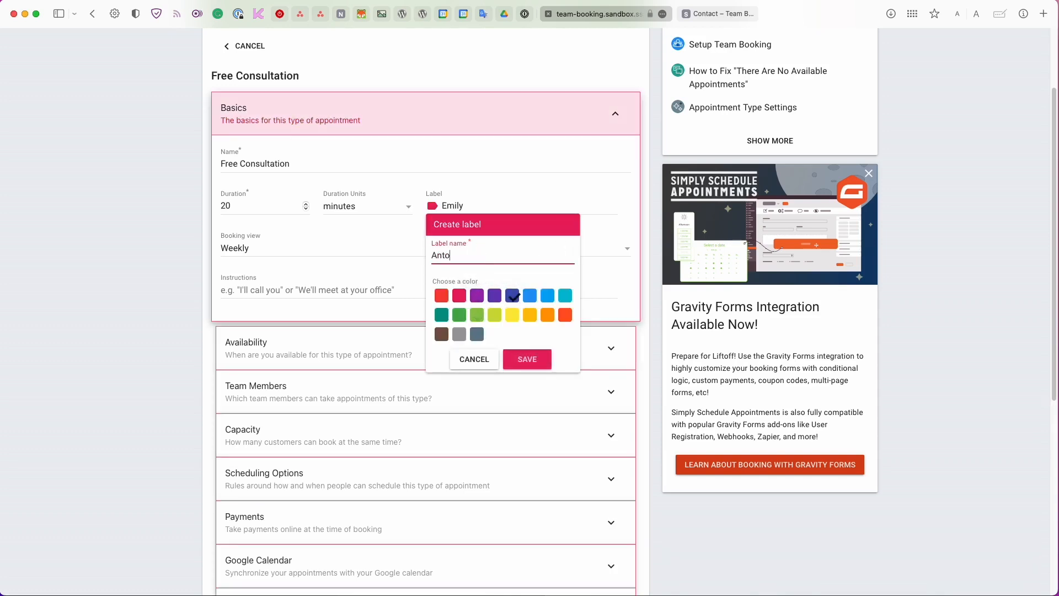
pyautogui.click(527, 359)
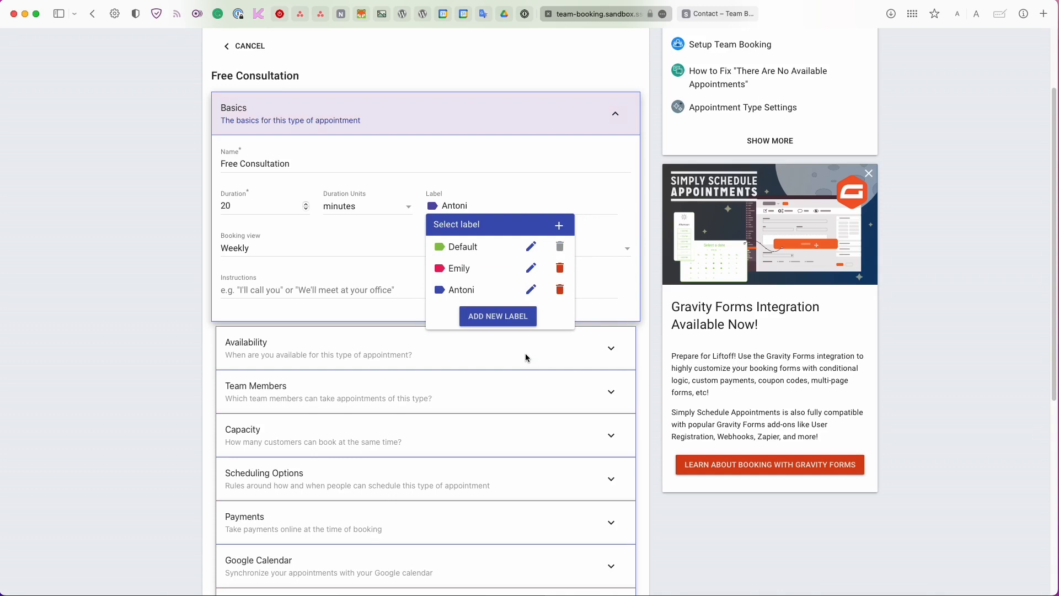
pyautogui.click(469, 249)
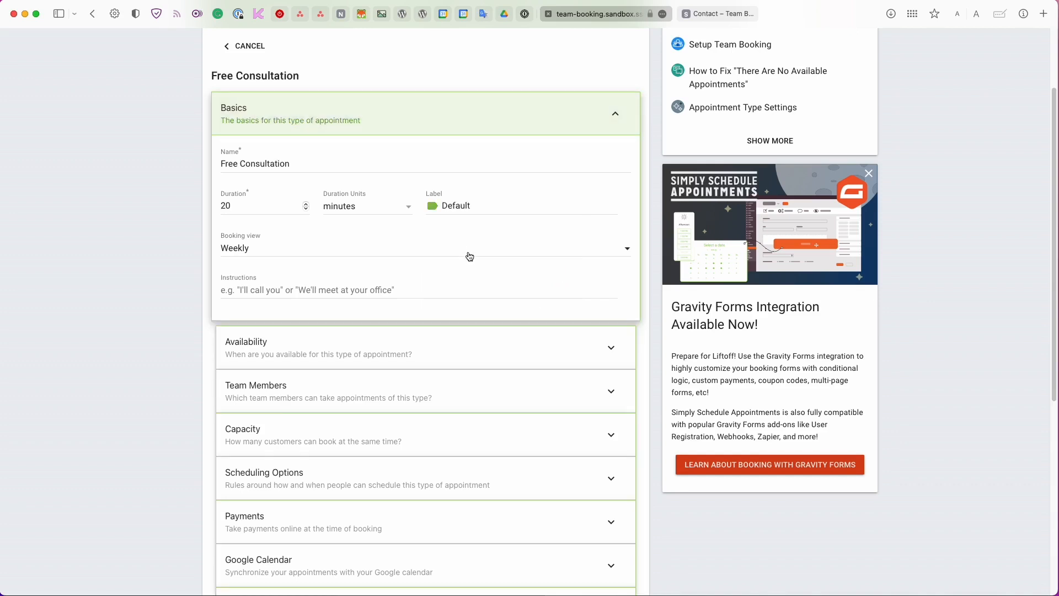
# Write the instructions 'At the time of the meeting, please use the Zoom link to join me for your meeting'.
pyautogui.scroll(-1, 469, 257)
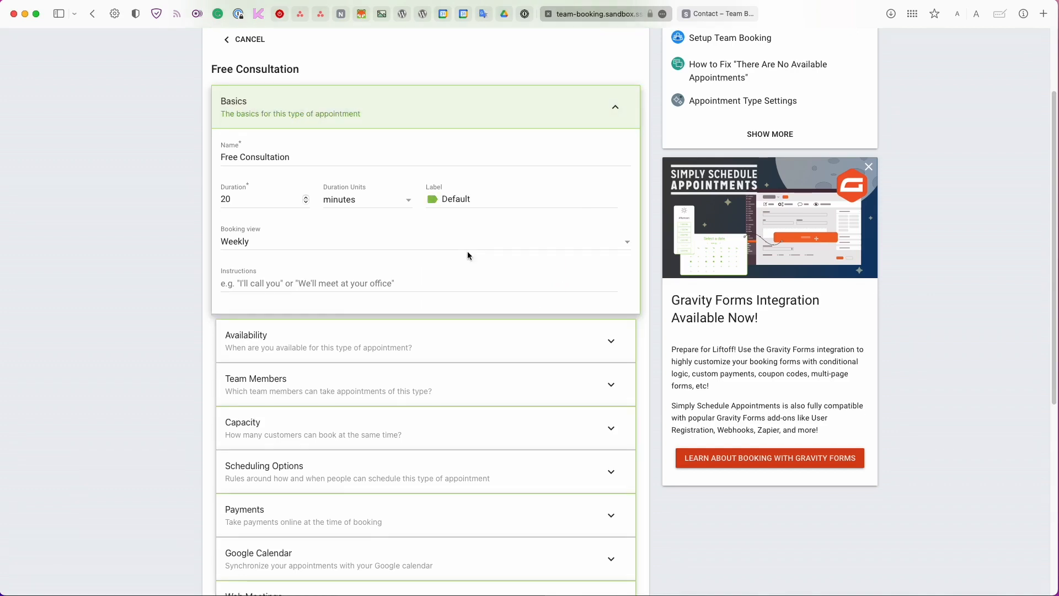
pyautogui.scroll(-1, 468, 255)
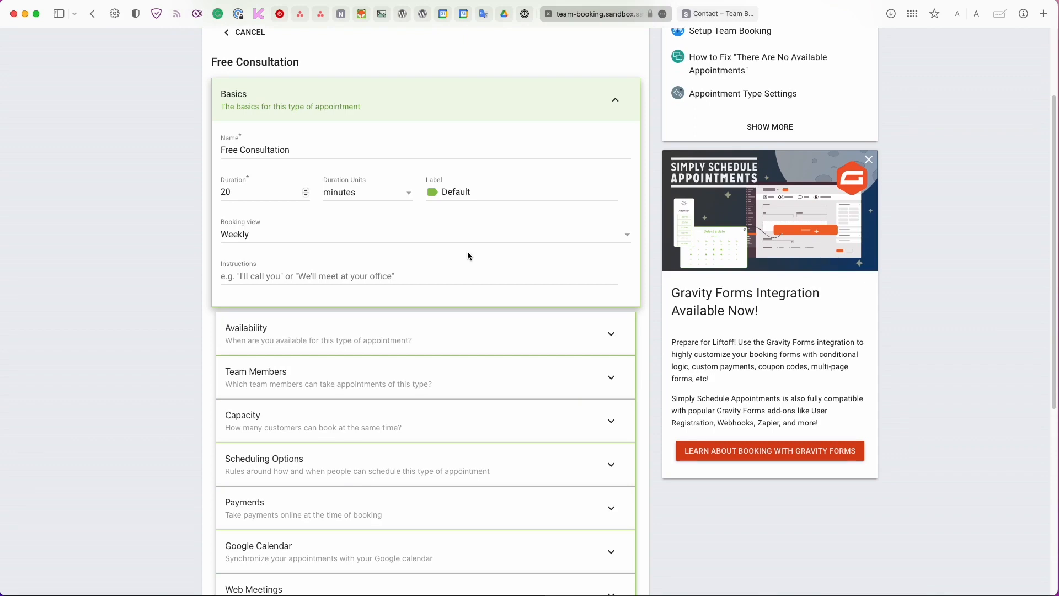
pyautogui.scroll(-5, 468, 253)
pyautogui.click(234, 237)
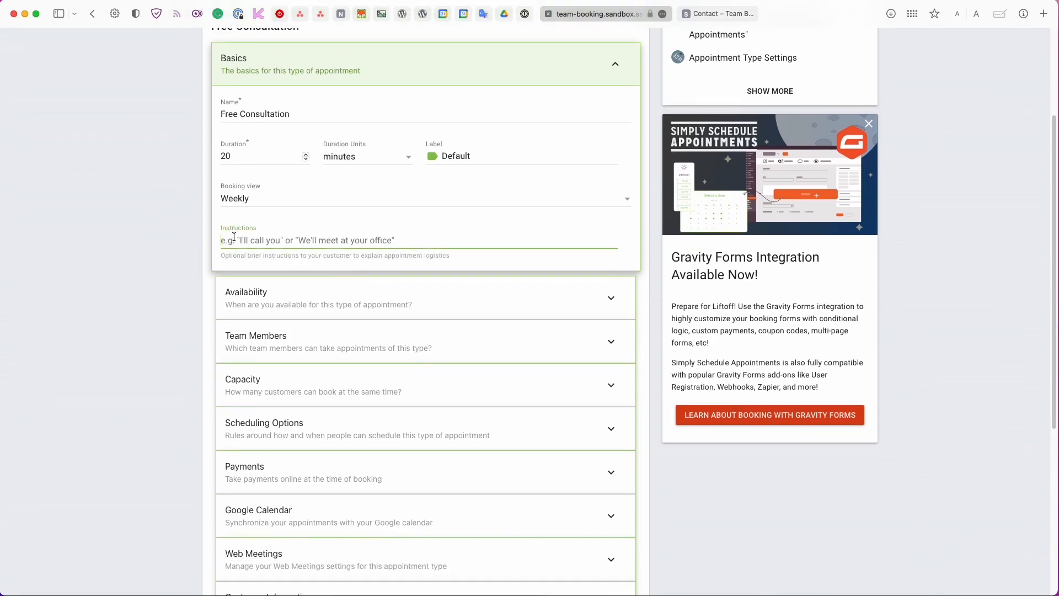
pyautogui.write('At the time of th')
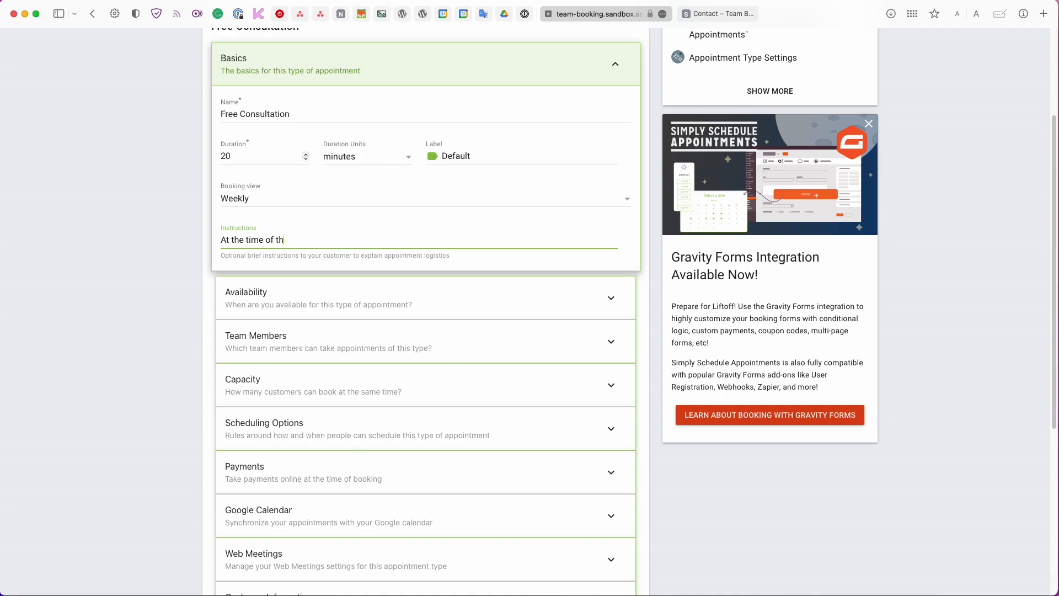
pyautogui.write('e meeting, please use the Zoom link to join me for your meeting')
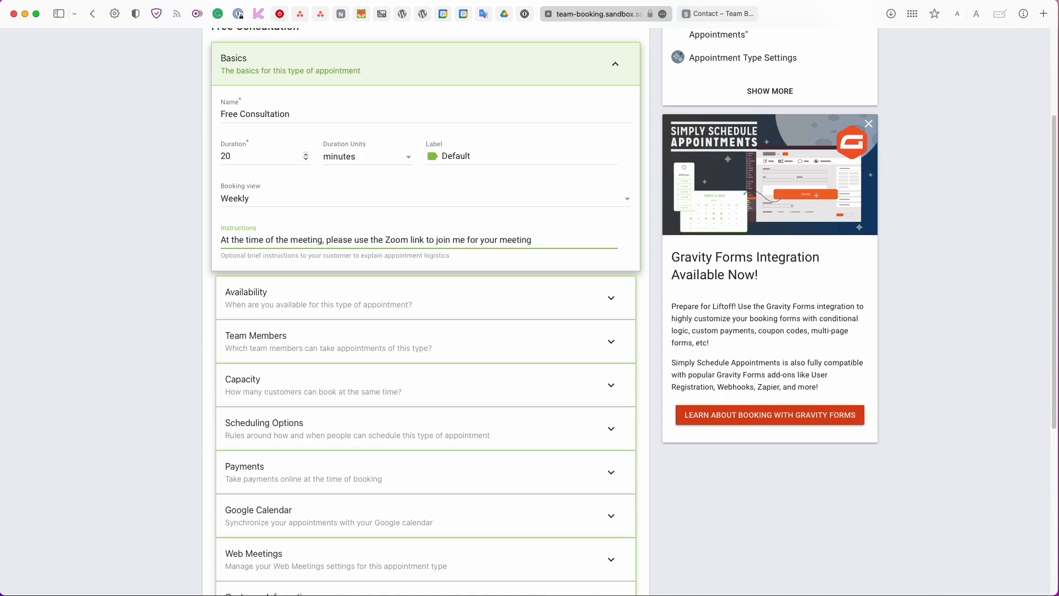
pyautogui.press('BackSpace')
pyautogui.press('BackSpace')
pyautogui.press('BackSpace')
pyautogui.press('BackSpace')
pyautogui.press('BackSpace')
pyautogui.press('BackSpace')
pyautogui.press('BackSpace')
pyautogui.press('BackSpace')
pyautogui.press('BackSpace')
pyautogui.press('BackSpace')
pyautogui.press('BackSpace')
pyautogui.press('BackSpace')
pyautogui.press('BackSpace')
pyautogui.press('BackSpace')
pyautogui.press('BackSpace')
pyautogui.press('BackSpace')
pyautogui.press('BackSpace')
# Expand the Availability panel, scroll its weekly grid, and reveal the Team Members settings.
pyautogui.click(248, 294)
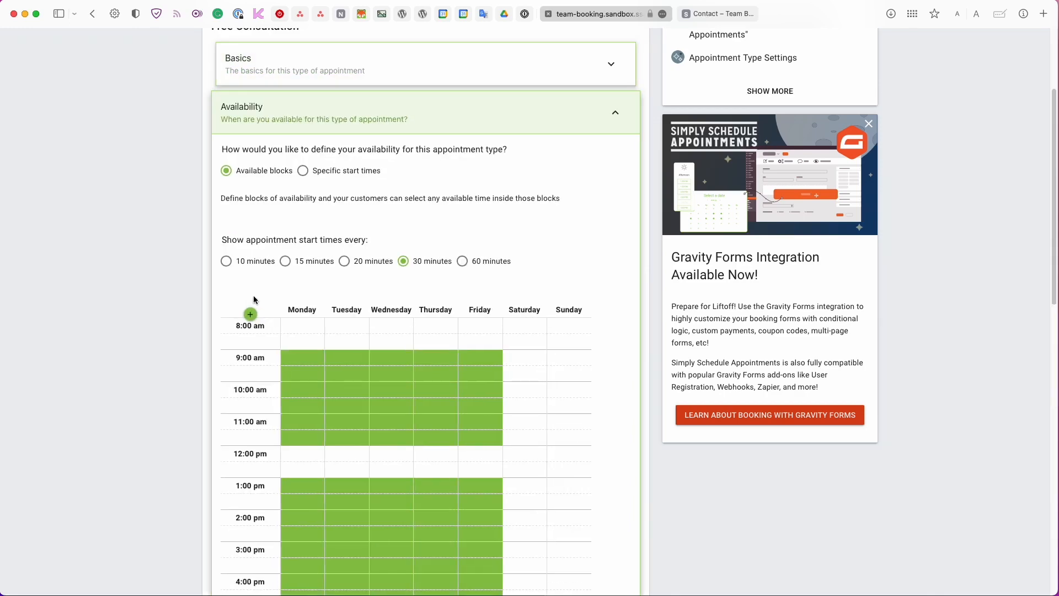
pyautogui.scroll(-3, 254, 299)
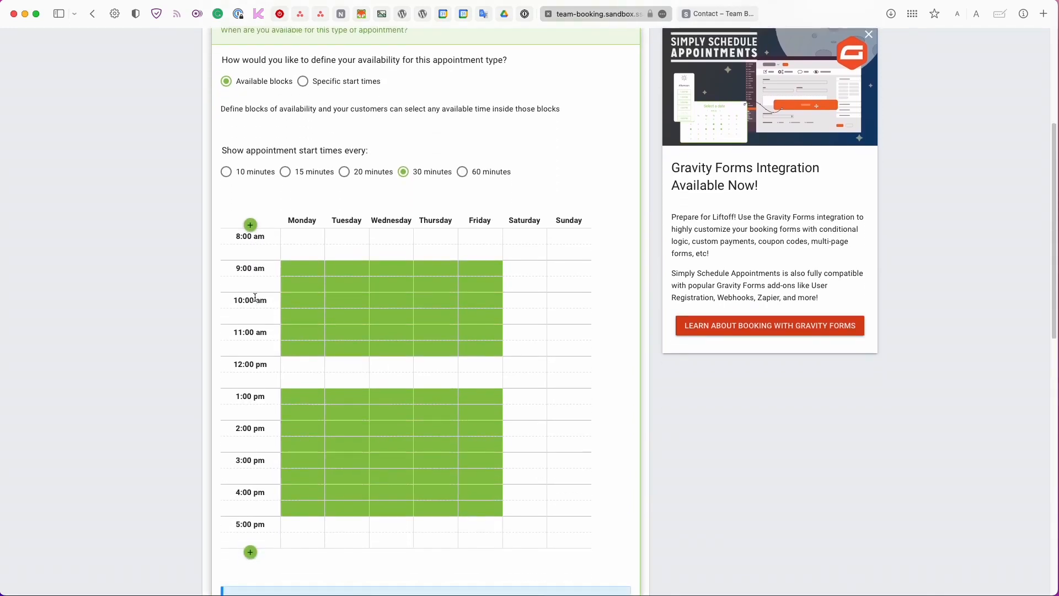
pyautogui.scroll(-6, 255, 297)
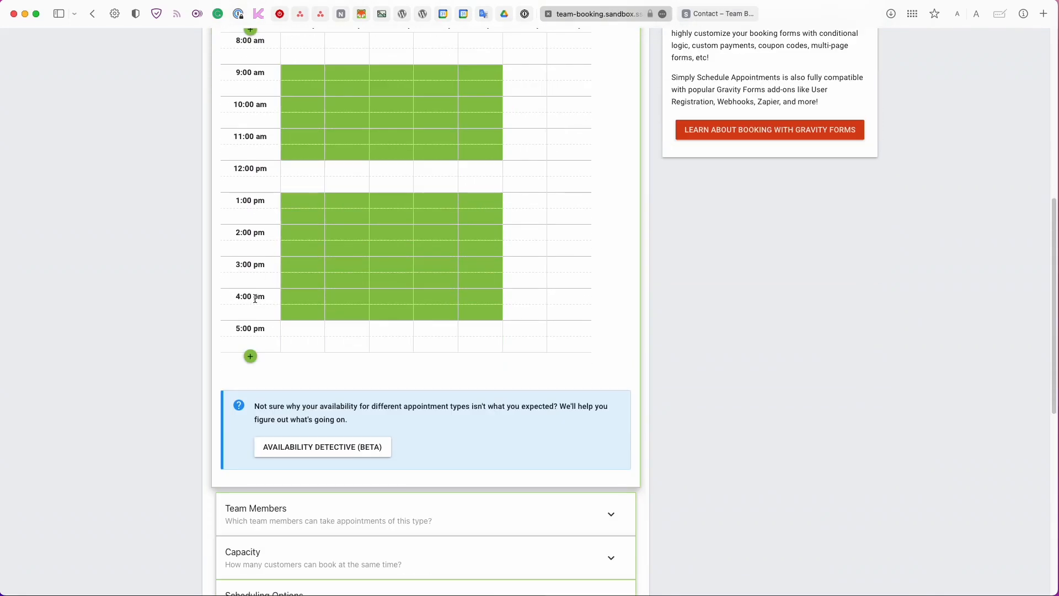
pyautogui.scroll(-5, 255, 299)
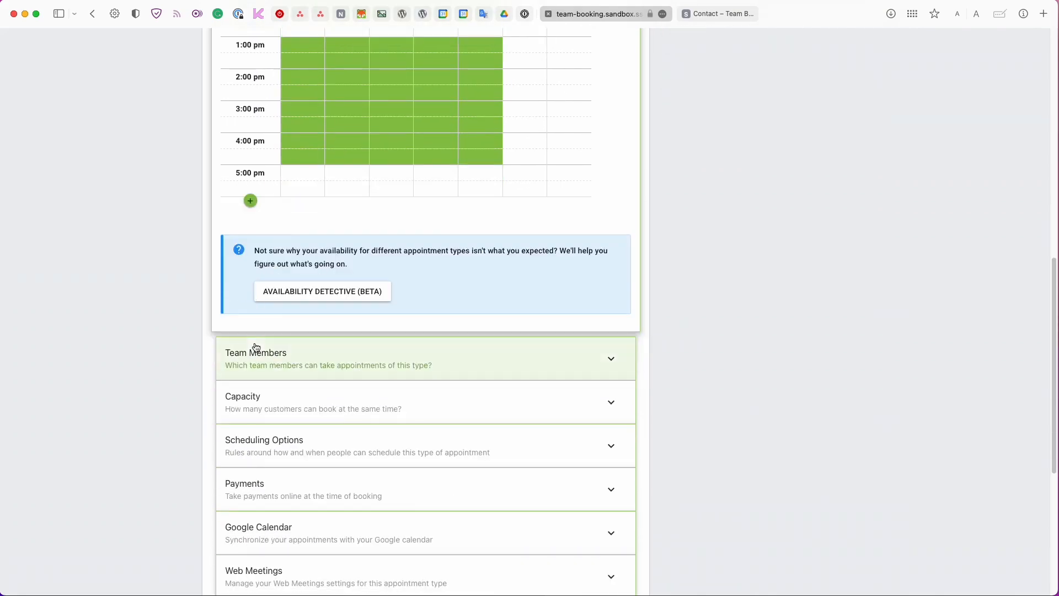
pyautogui.click(255, 346)
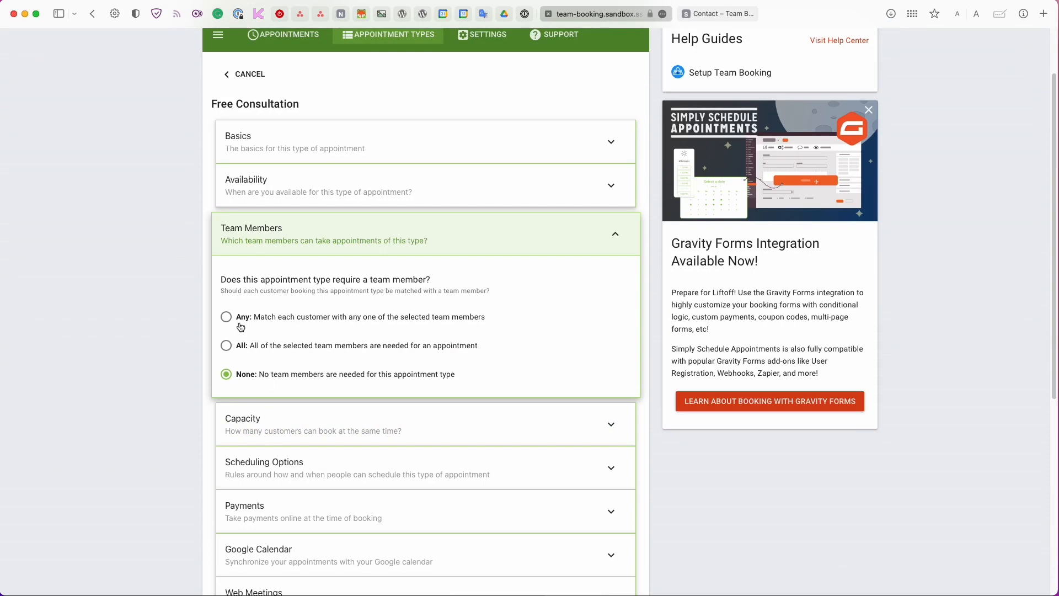
# Set Team Members to Any and select both team members for Free Consultation.
pyautogui.click(272, 316)
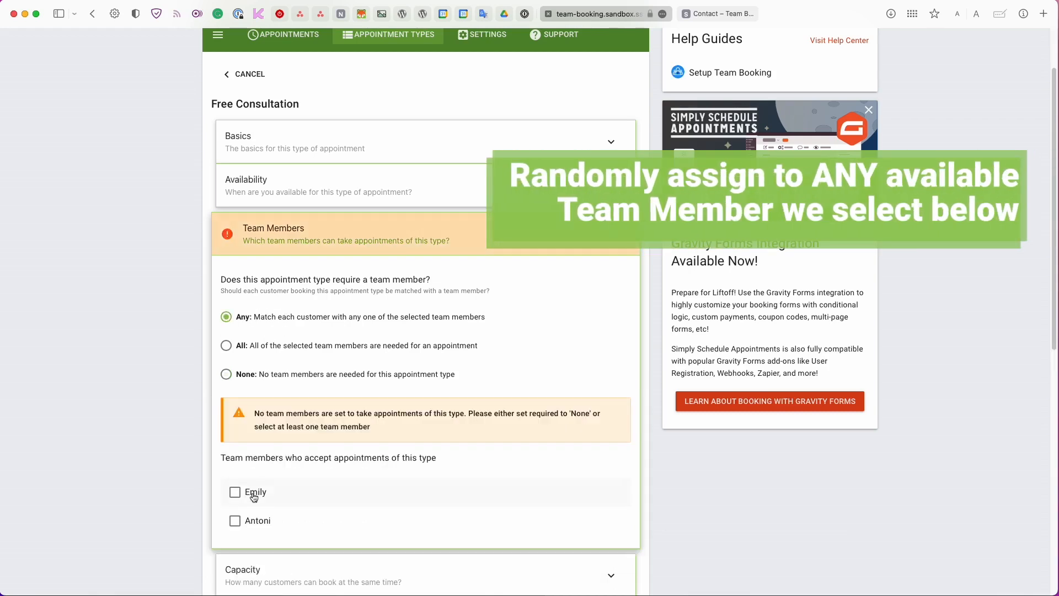
pyautogui.click(267, 522)
pyautogui.click(262, 447)
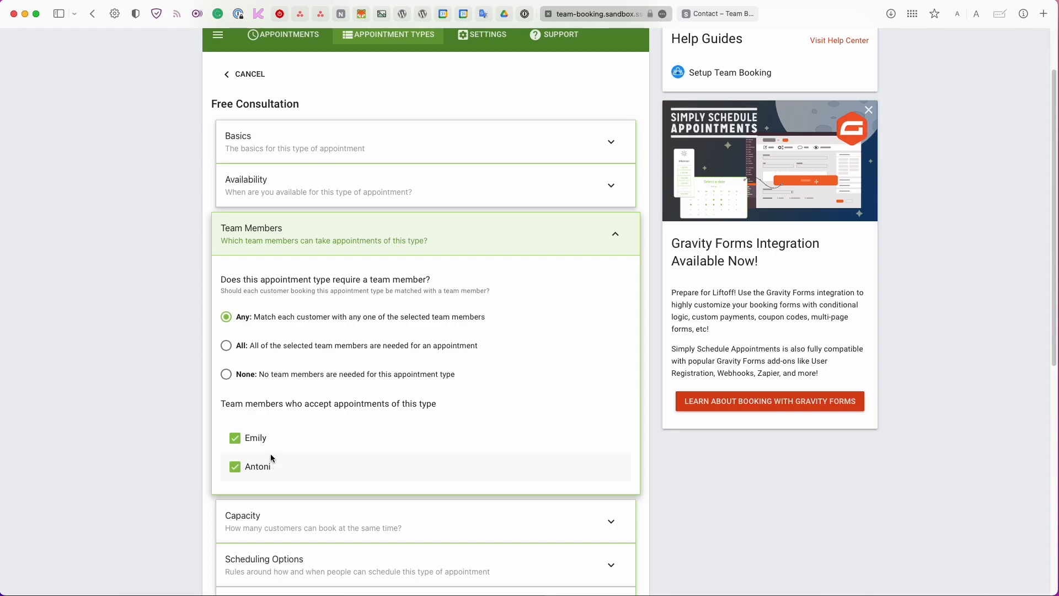
pyautogui.click(229, 350)
pyautogui.click(245, 322)
pyautogui.scroll(-1, 259, 330)
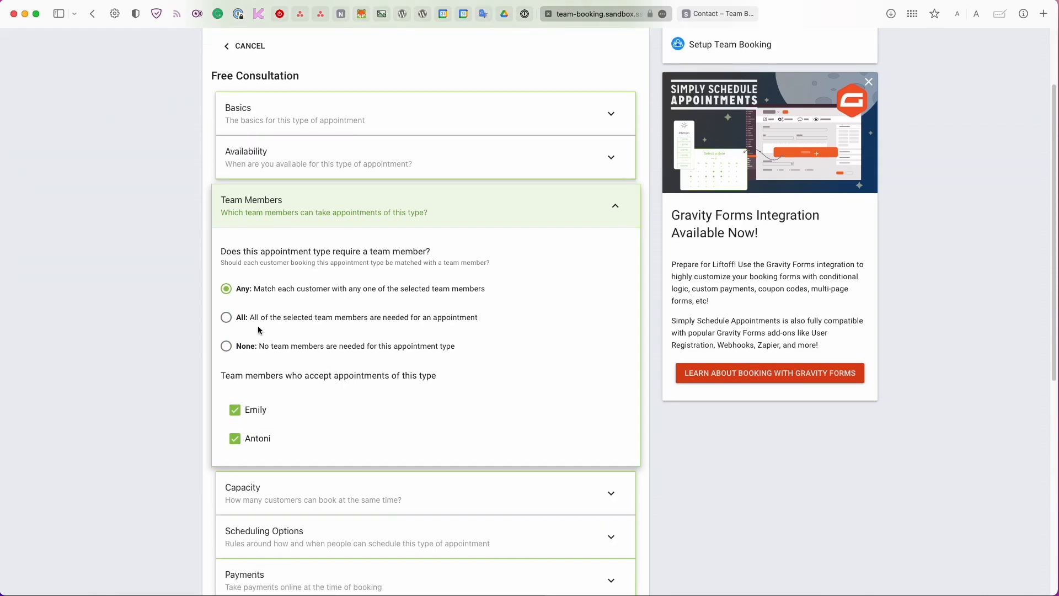
pyautogui.scroll(-1, 259, 330)
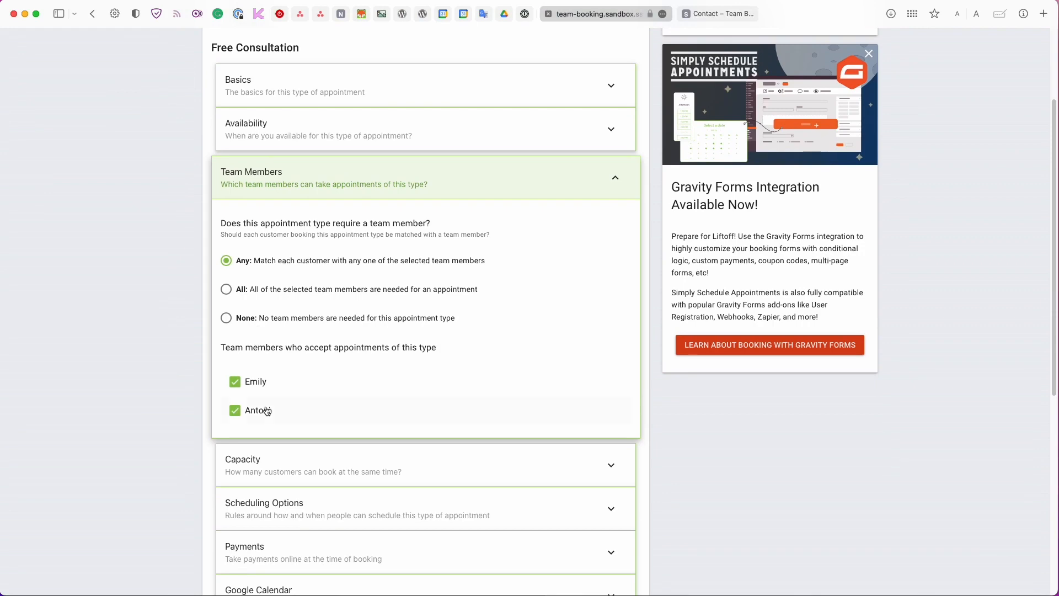
pyautogui.scroll(-4, 267, 411)
# Open Capacity and Scheduling Options, keeping the customer's own timezone setting.
pyautogui.click(315, 369)
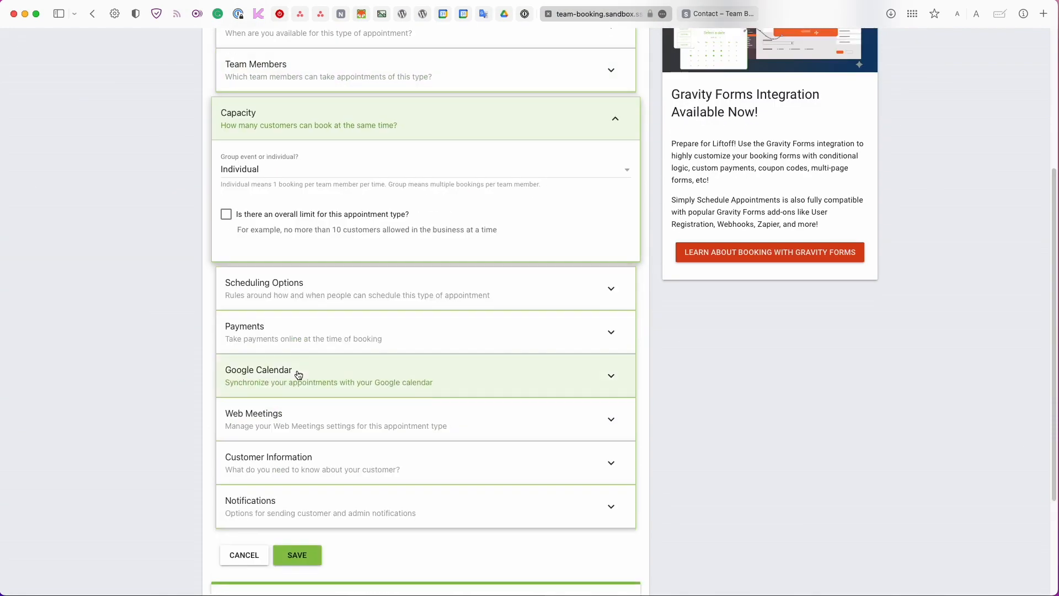
pyautogui.click(262, 313)
pyautogui.scroll(-1, 261, 312)
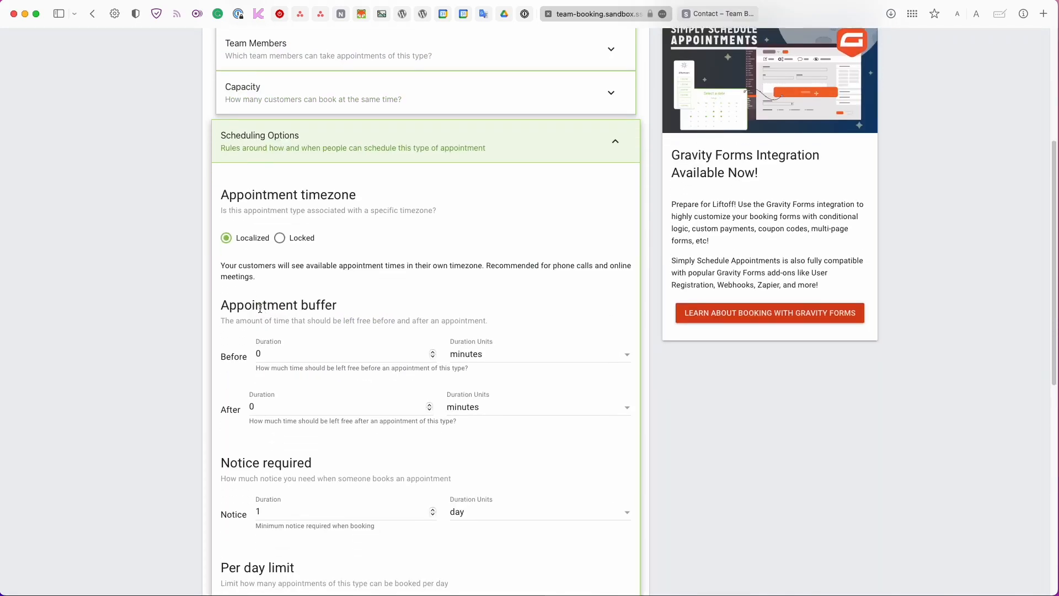
pyautogui.scroll(-1, 260, 311)
pyautogui.scroll(-1, 260, 312)
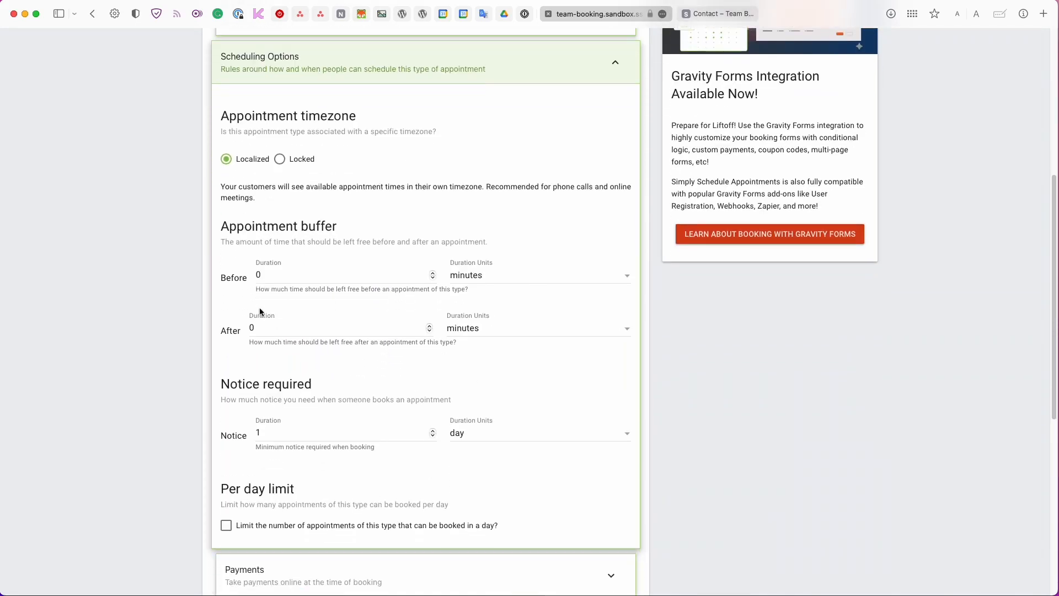
pyautogui.scroll(-1, 259, 307)
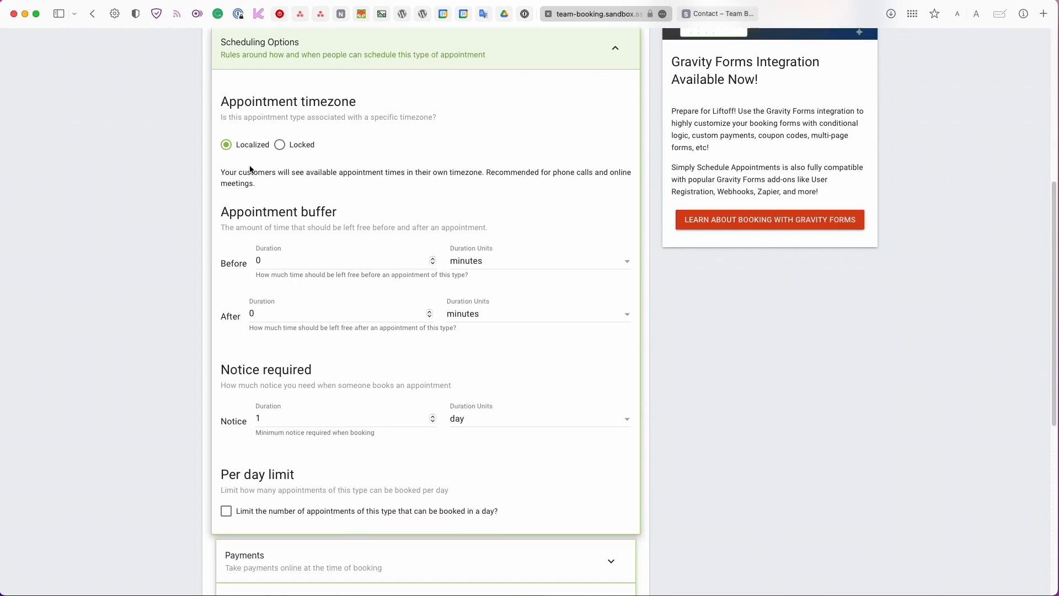
pyautogui.scroll(1, 250, 169)
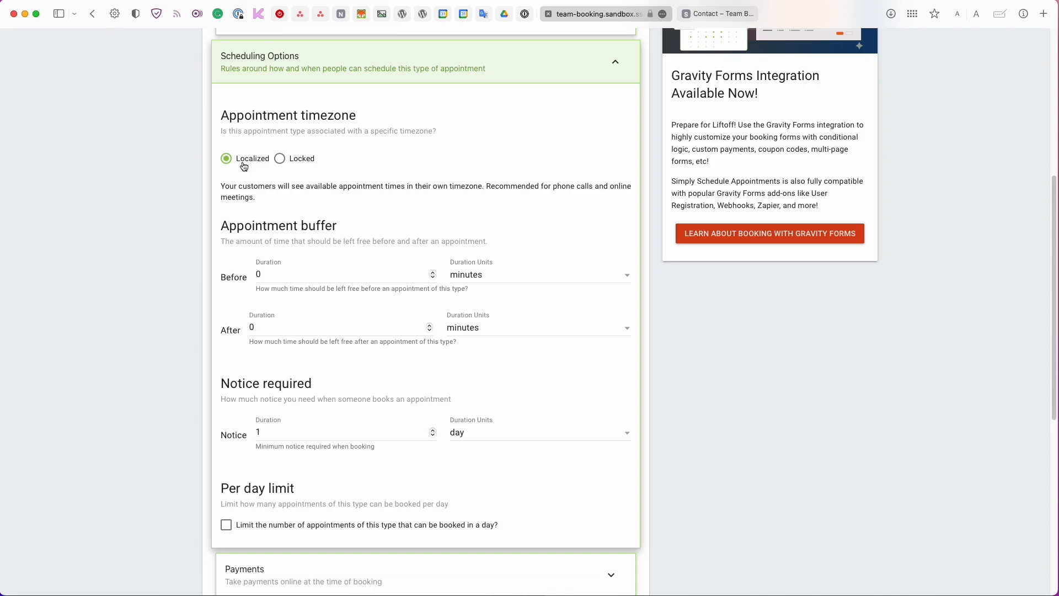
pyautogui.click(303, 161)
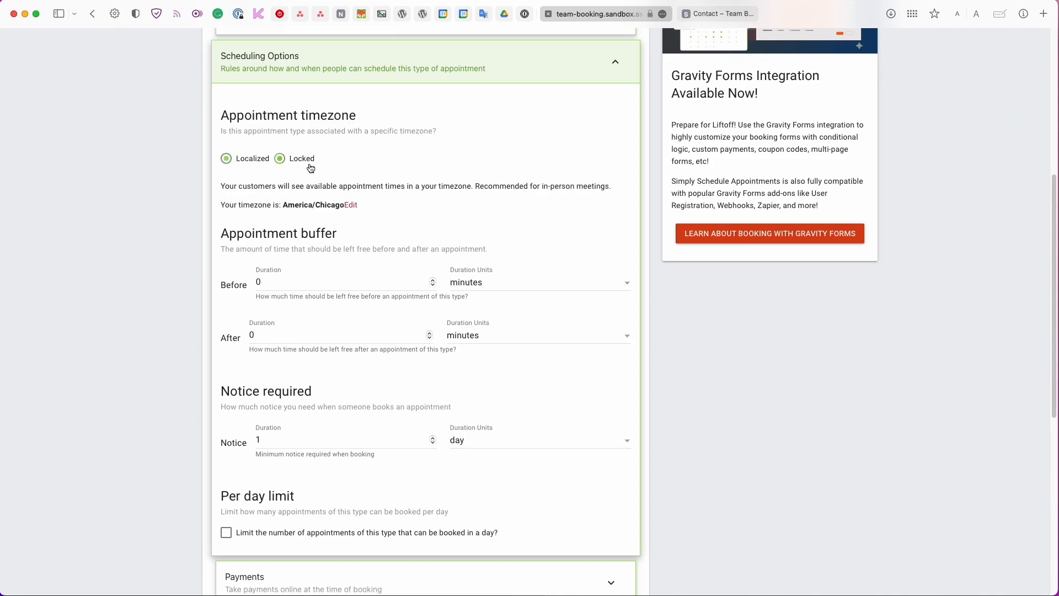
pyautogui.click(241, 160)
pyautogui.scroll(-3, 242, 176)
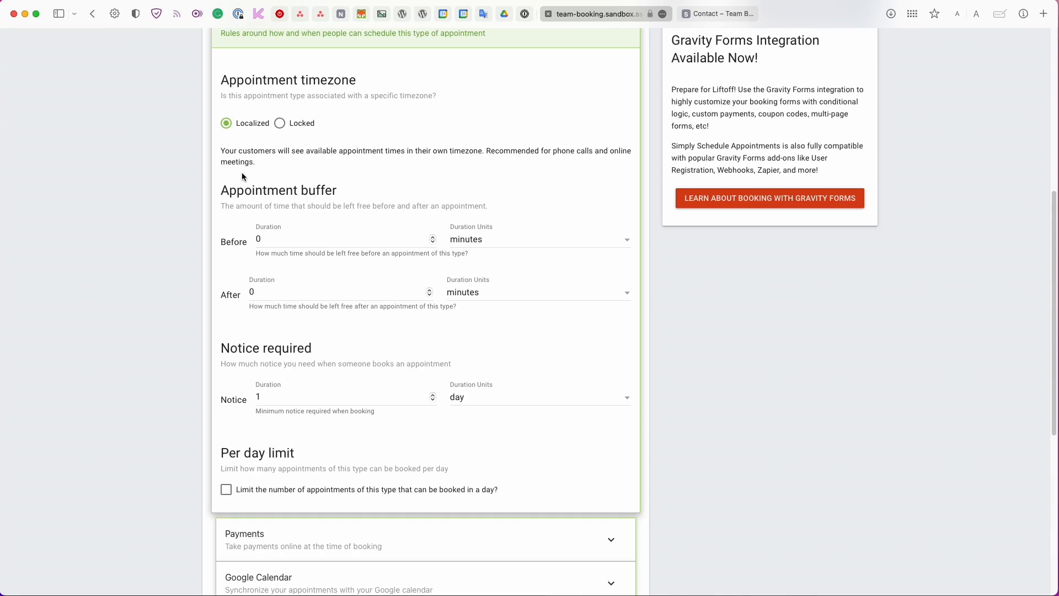
pyautogui.scroll(-1, 243, 176)
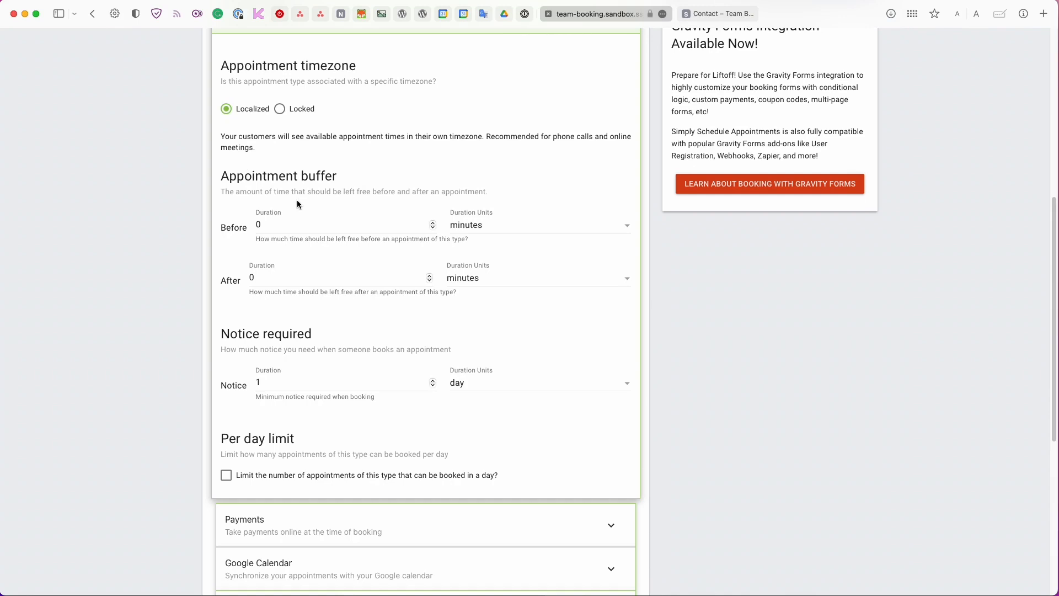
# Set a 10-minute buffer after each Free Consultation.
pyautogui.click(265, 275)
pyautogui.write('10')
pyautogui.scroll(-3, 261, 300)
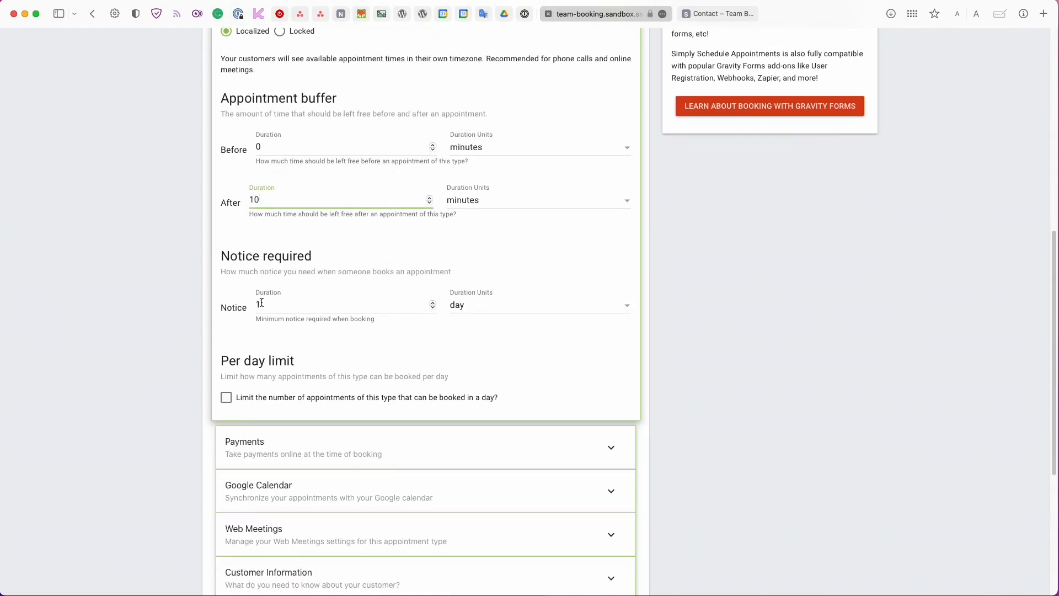
# Require 8 hours' notice before booking instead of 1 day.
pyautogui.click(261, 302)
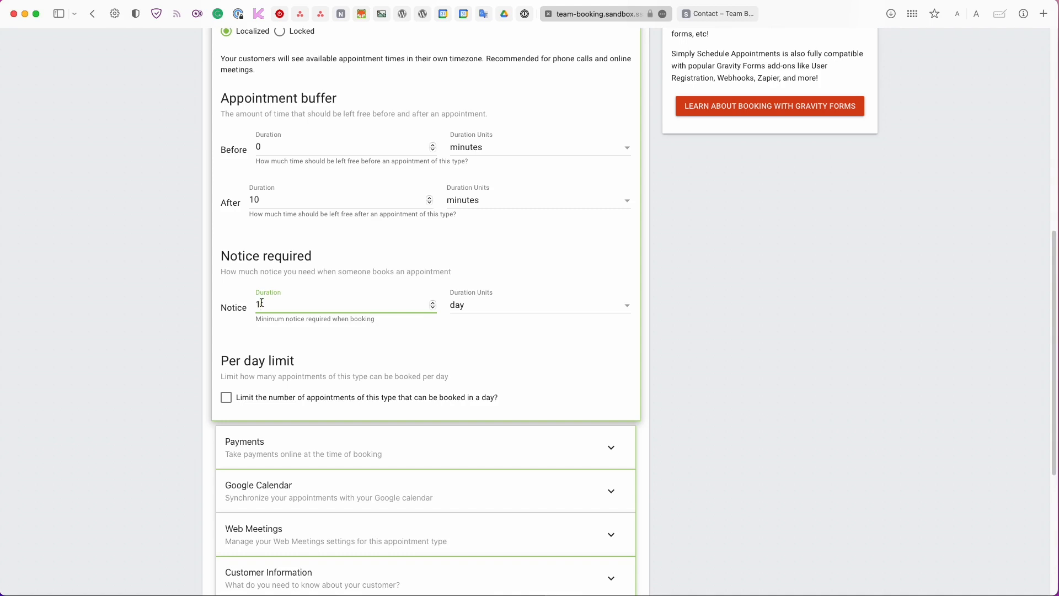
pyautogui.doubleClick(262, 302)
pyautogui.write('8')
pyautogui.click(503, 307)
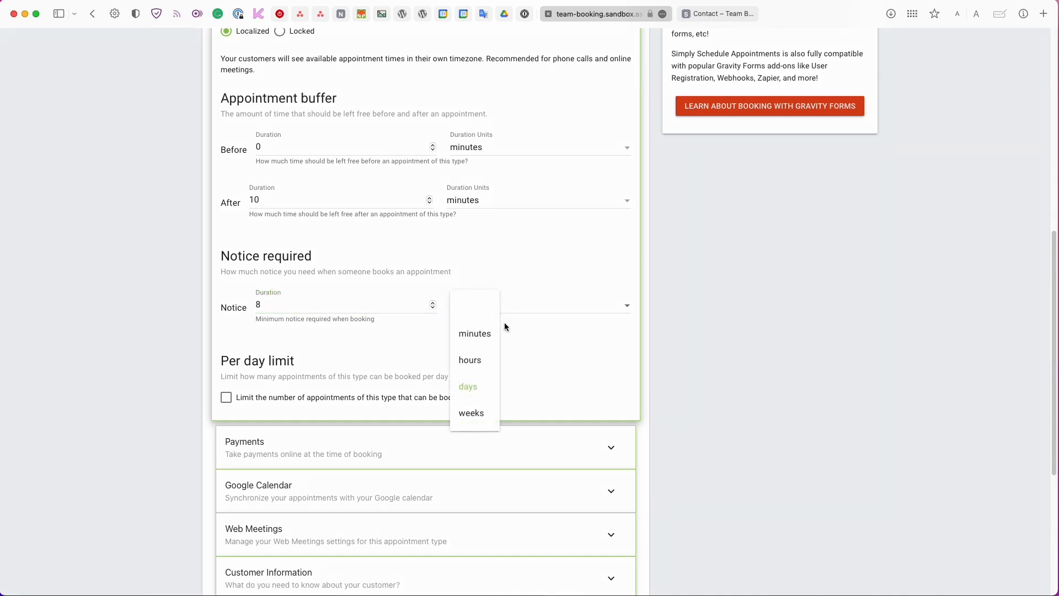
pyautogui.click(480, 360)
pyautogui.scroll(-1, 479, 359)
pyautogui.scroll(-1, 477, 360)
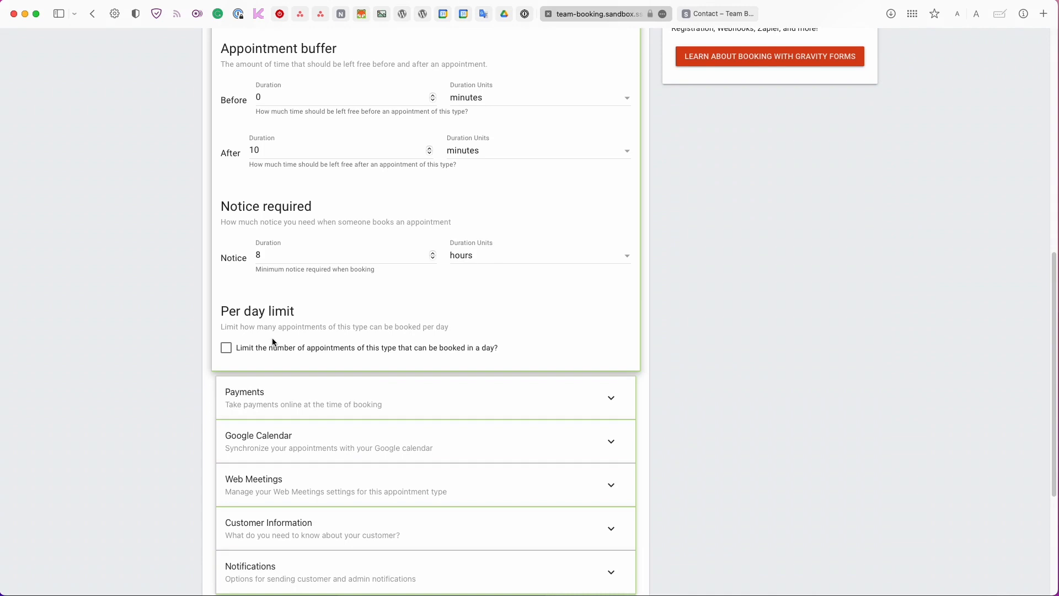
pyautogui.scroll(1, 272, 339)
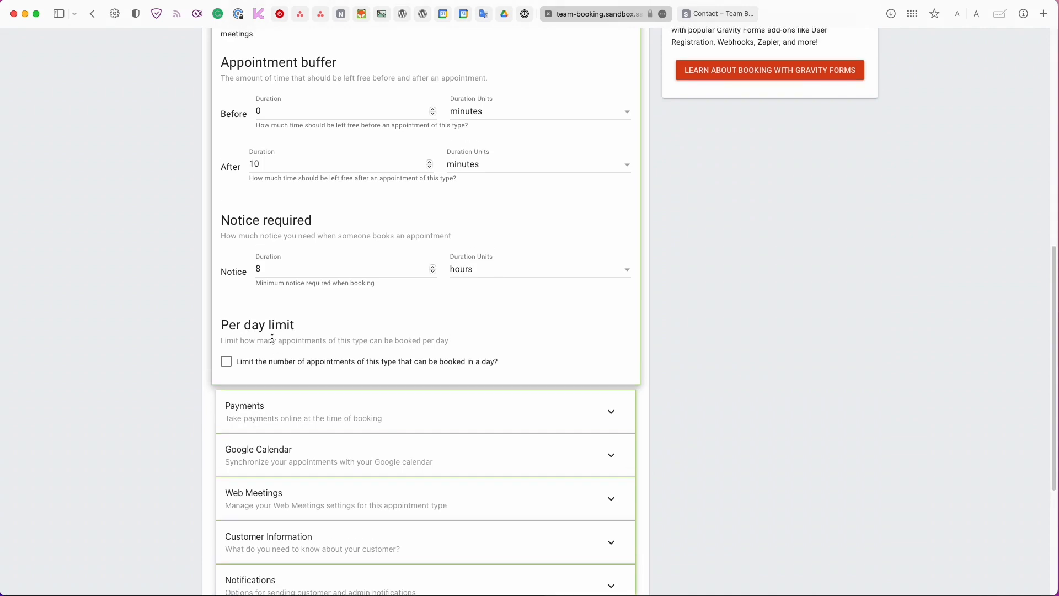
pyautogui.scroll(1, 273, 338)
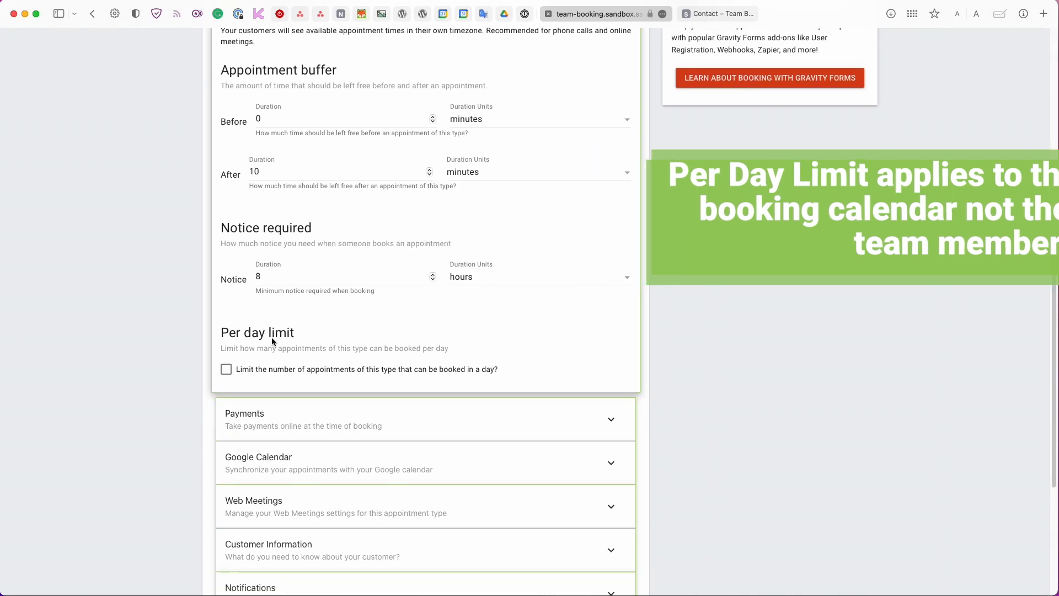
pyautogui.scroll(-8, 271, 337)
# Sync Free Consultation bookings to the main Google account calendar, leaving customer invites on.
pyautogui.click(330, 222)
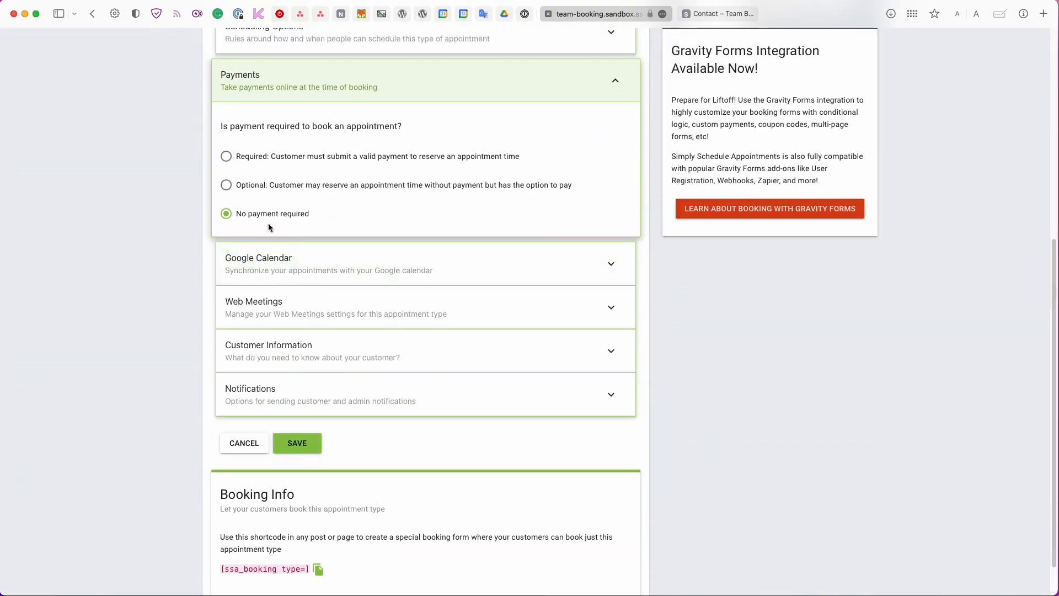
pyautogui.click(302, 260)
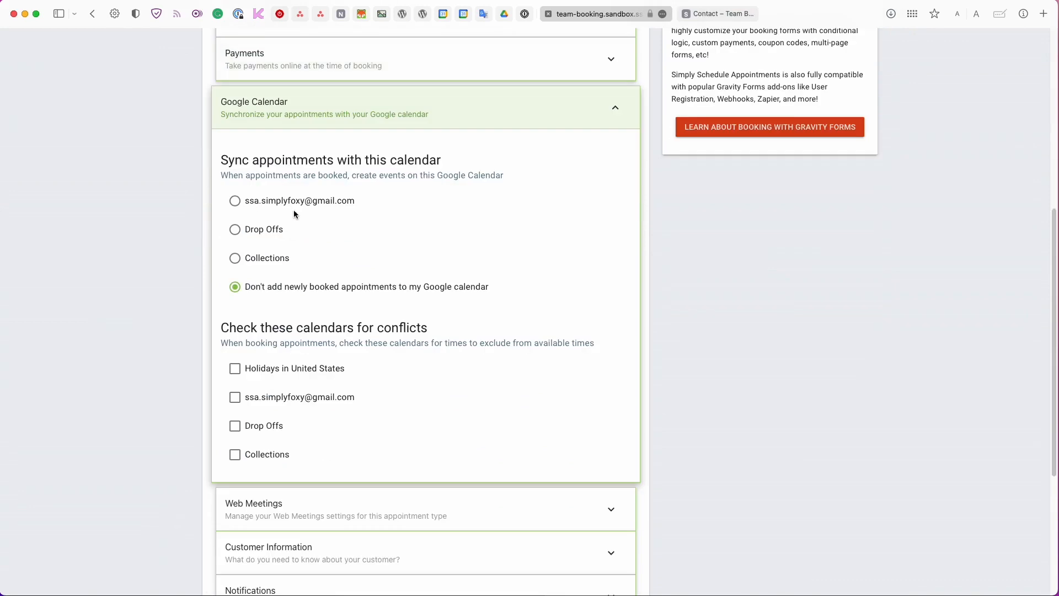
pyautogui.click(296, 204)
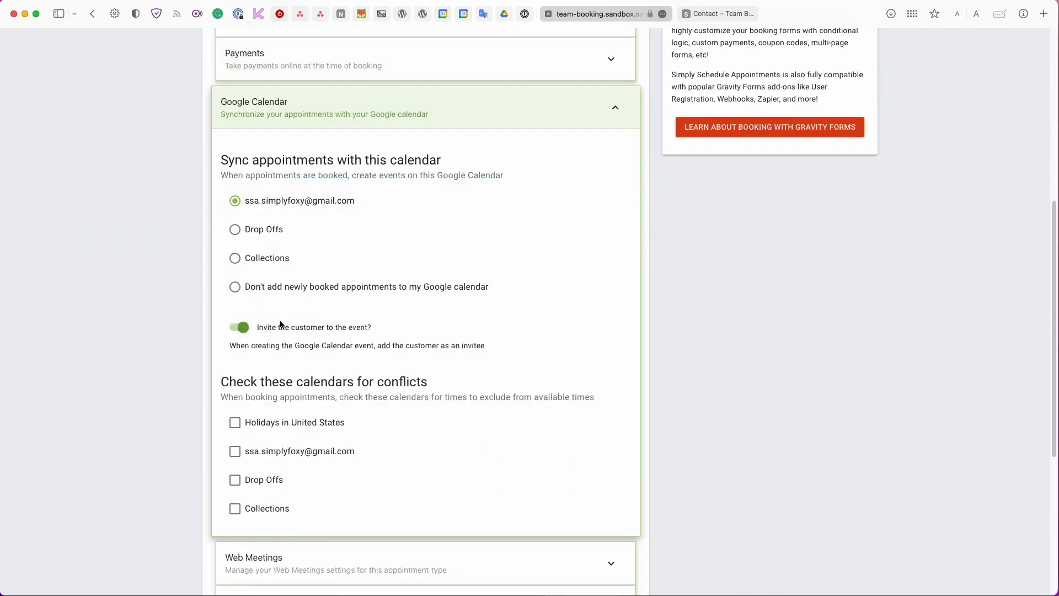
pyautogui.scroll(-1, 281, 325)
pyautogui.scroll(-1, 267, 328)
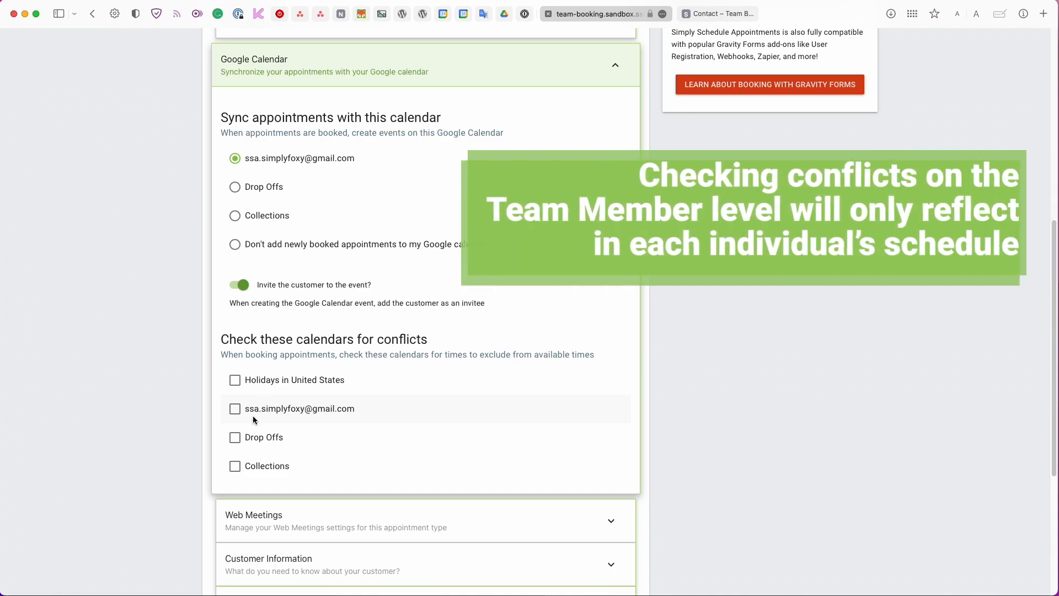
pyautogui.scroll(1, 255, 397)
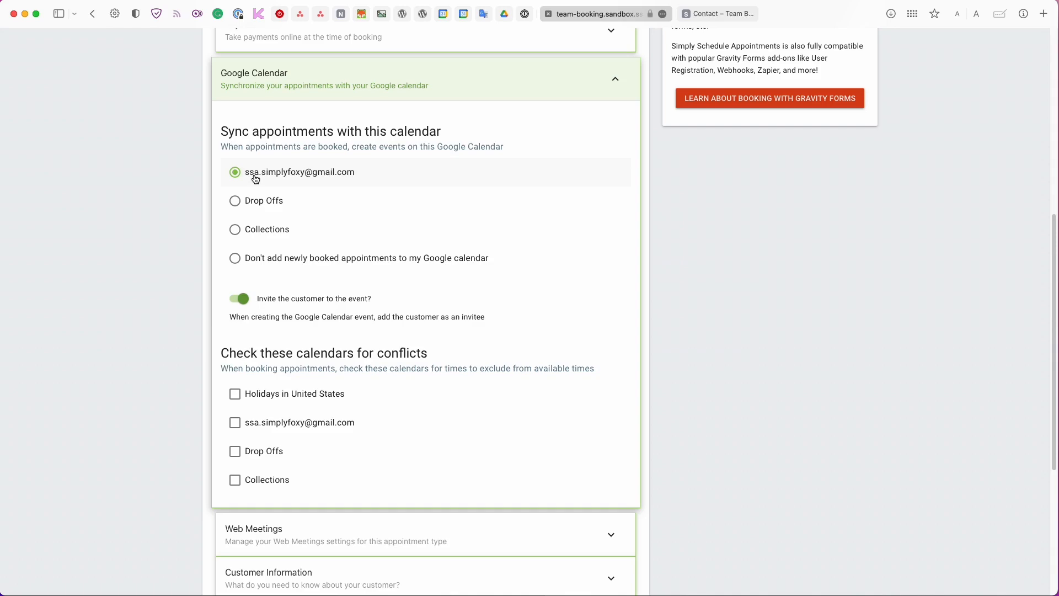
pyautogui.scroll(-3, 256, 179)
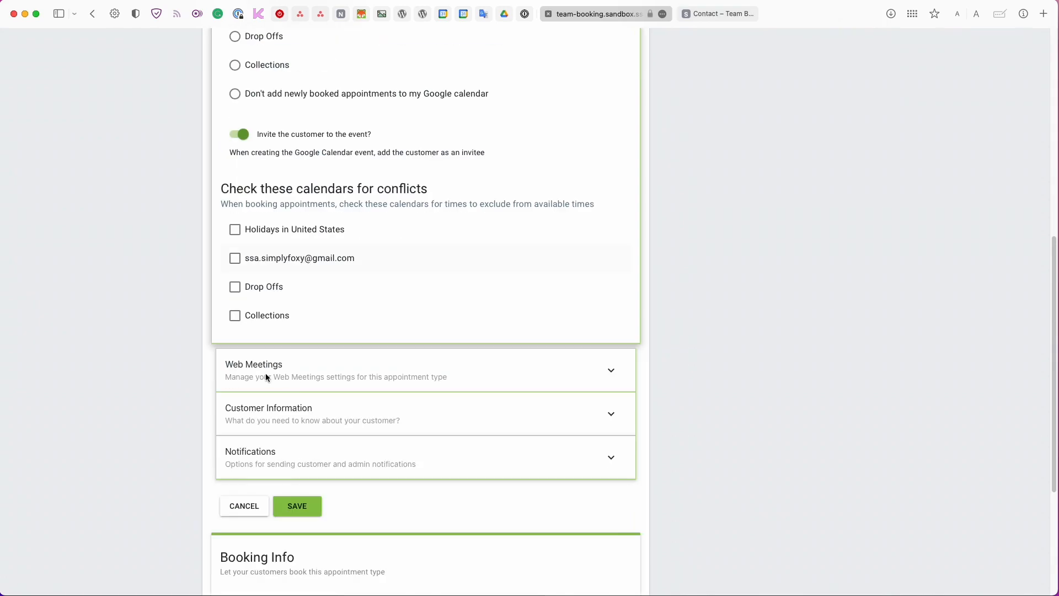
pyautogui.click(287, 375)
pyautogui.scroll(1, 282, 309)
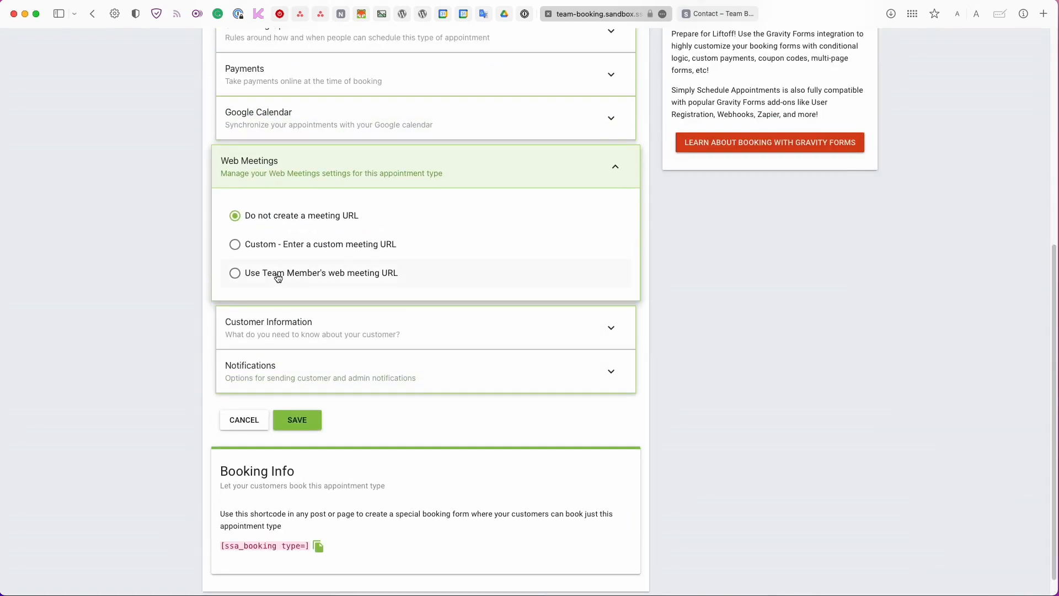
pyautogui.click(278, 277)
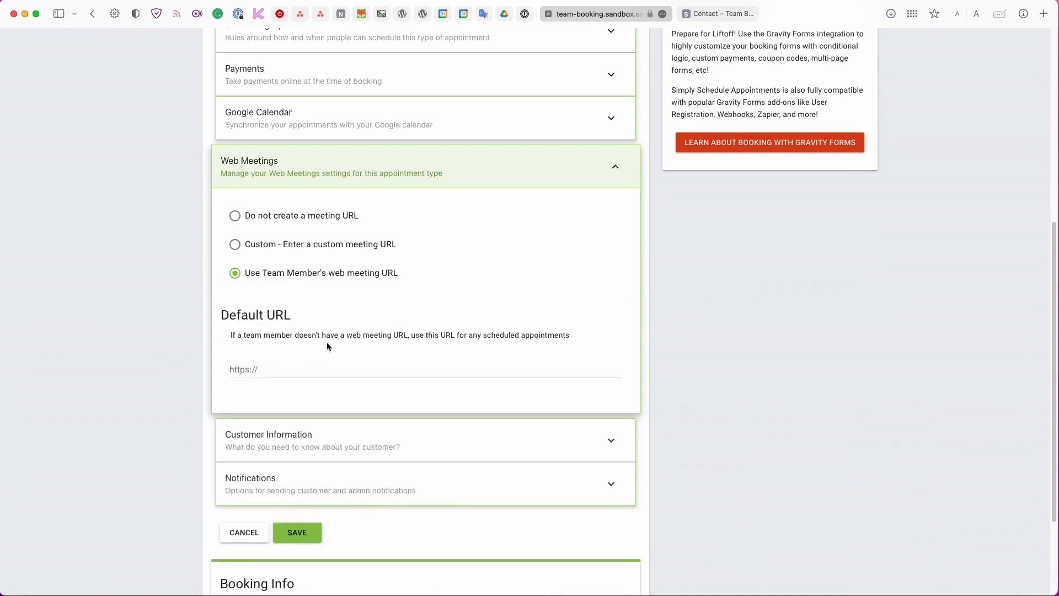
pyautogui.click(265, 370)
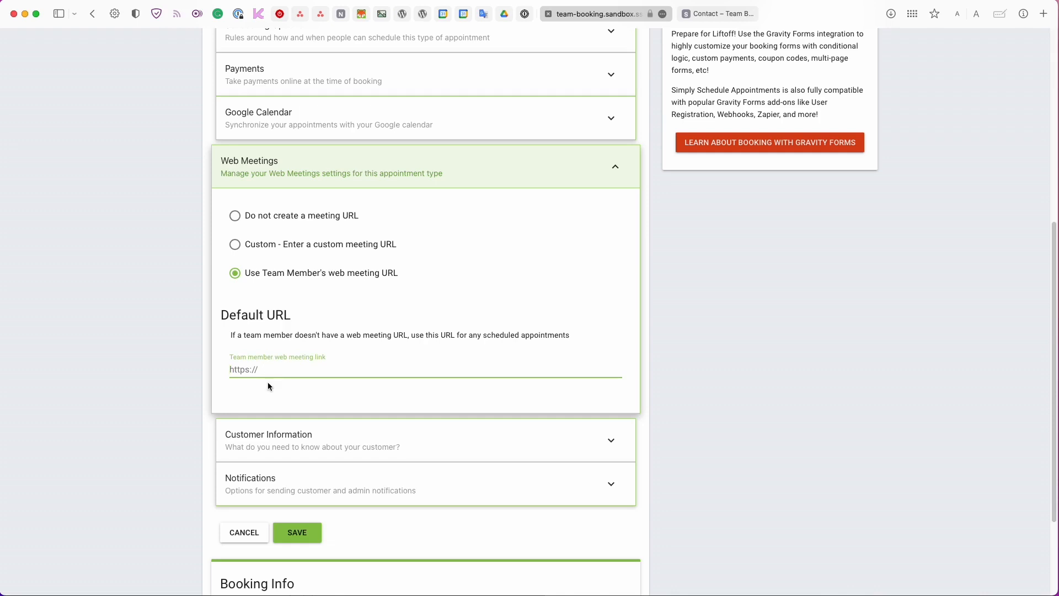
pyautogui.write('https://zoom.com/default')
# Review the Customer Information and Notifications sections of Free Consultation.
pyautogui.click(347, 446)
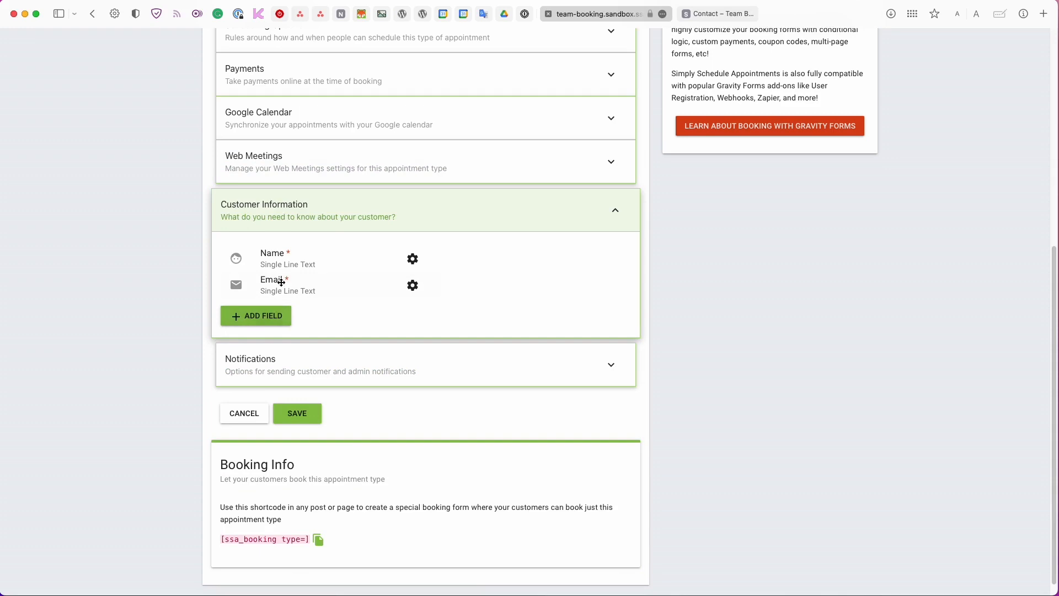
pyautogui.click(286, 359)
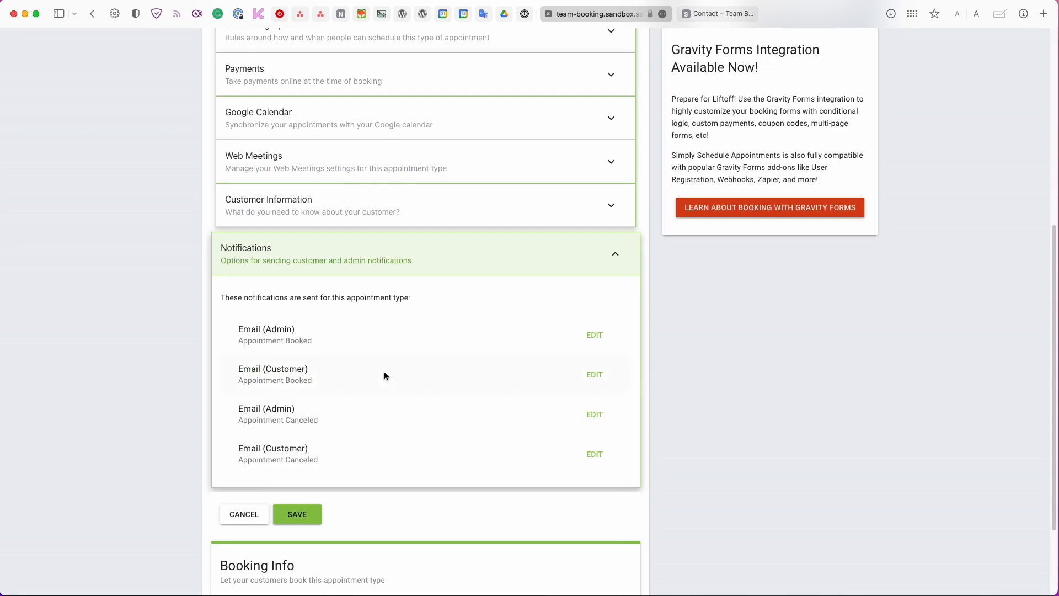
pyautogui.scroll(5, 384, 375)
pyautogui.scroll(-1, 386, 375)
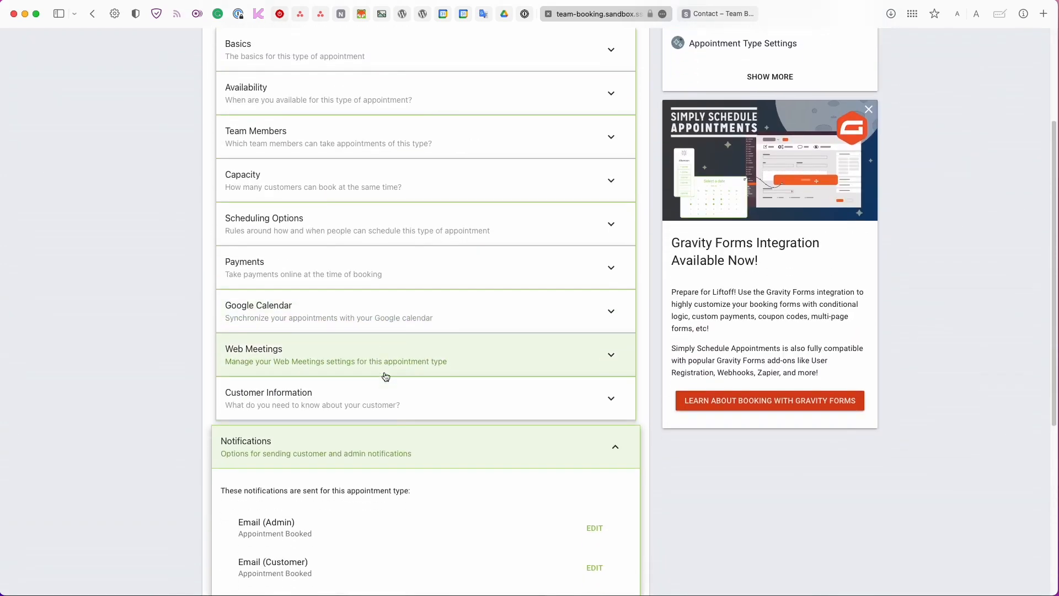
pyautogui.scroll(-4, 385, 374)
pyautogui.scroll(-2, 324, 522)
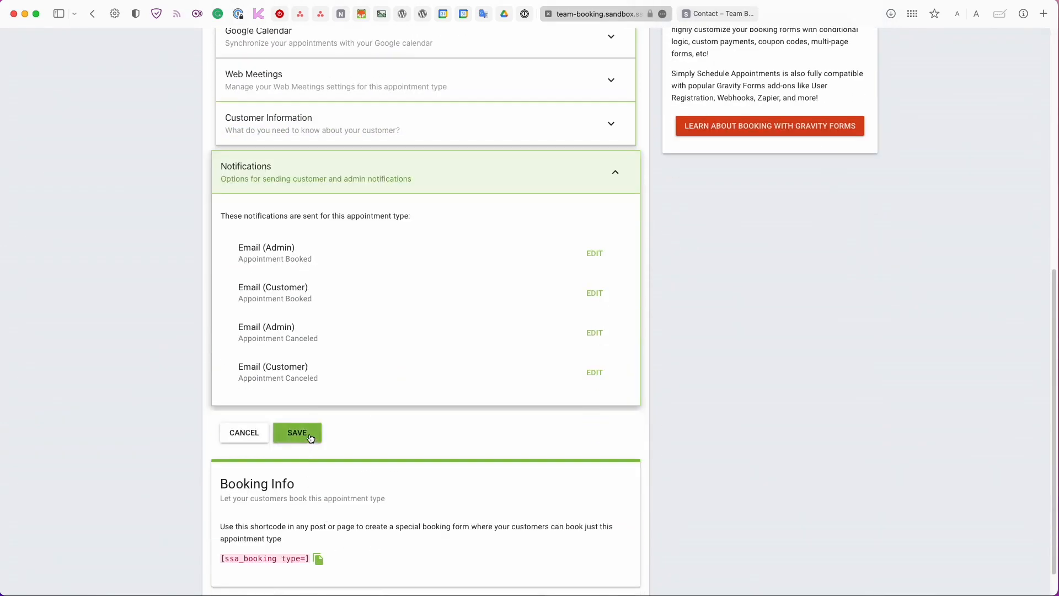
# Save Free Consultation, then rename another appointment type to Creative Design Project Kick-Off.
pyautogui.click(309, 437)
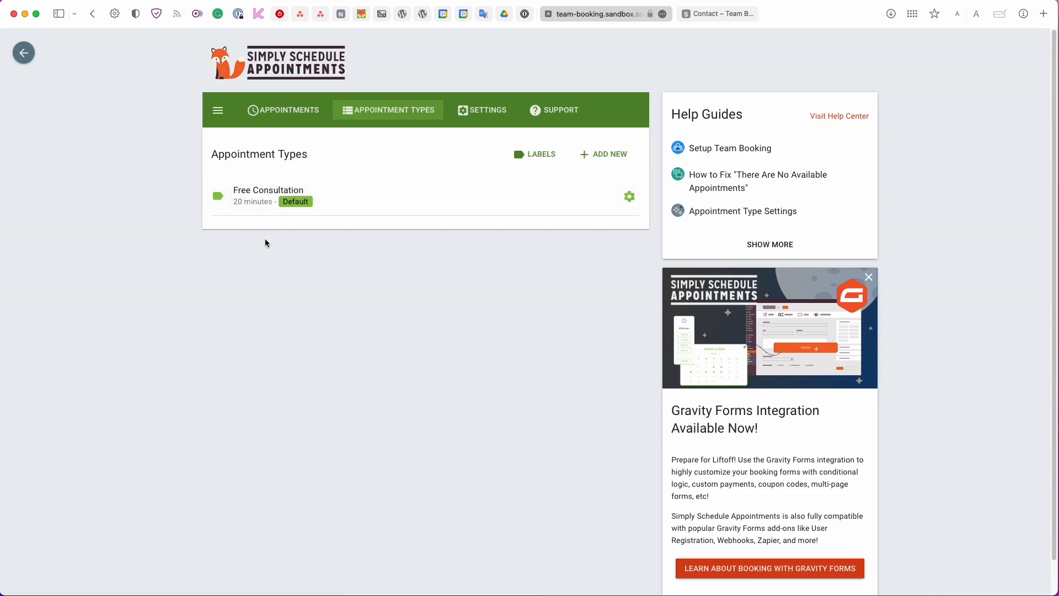
pyautogui.click(593, 186)
pyautogui.tripleClick(327, 264)
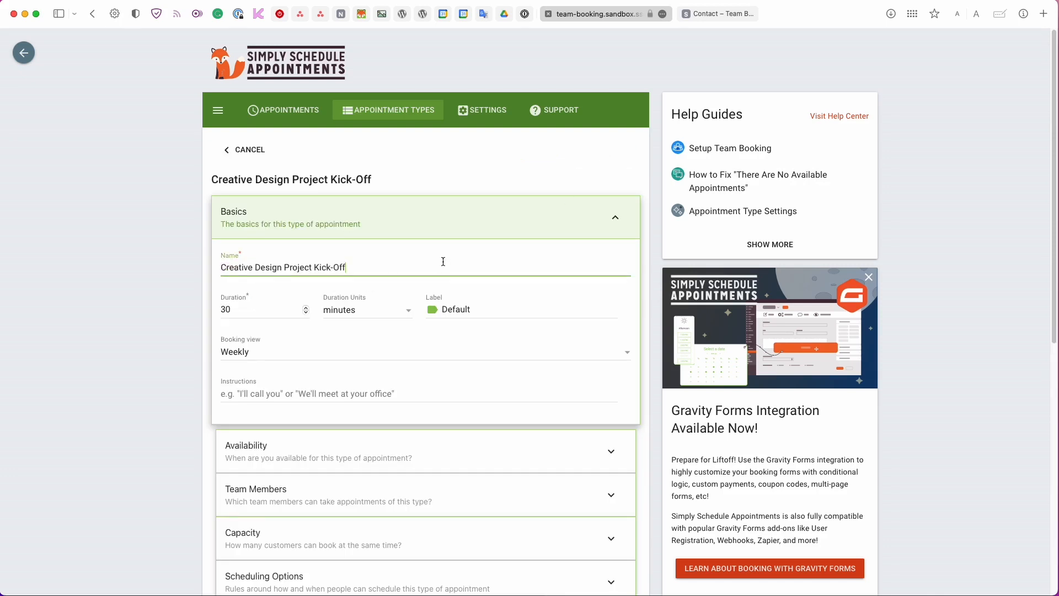
# Set its duration to 120 minutes and give it the first team member's label.
pyautogui.doubleClick(273, 318)
pyautogui.write('120')
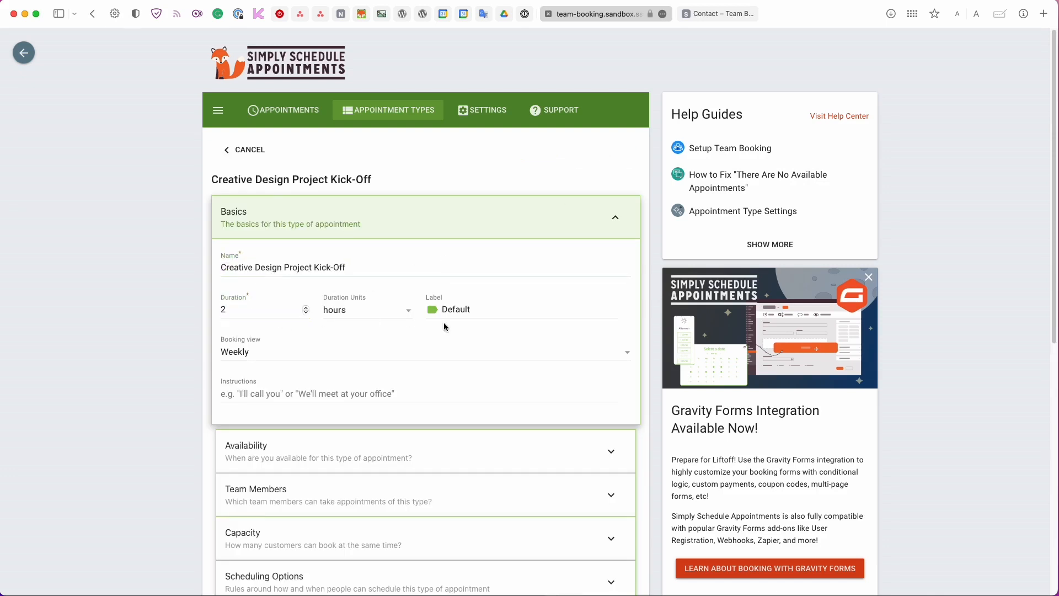
pyautogui.click(446, 310)
pyautogui.click(463, 366)
pyautogui.scroll(-2, 469, 331)
pyautogui.click(452, 269)
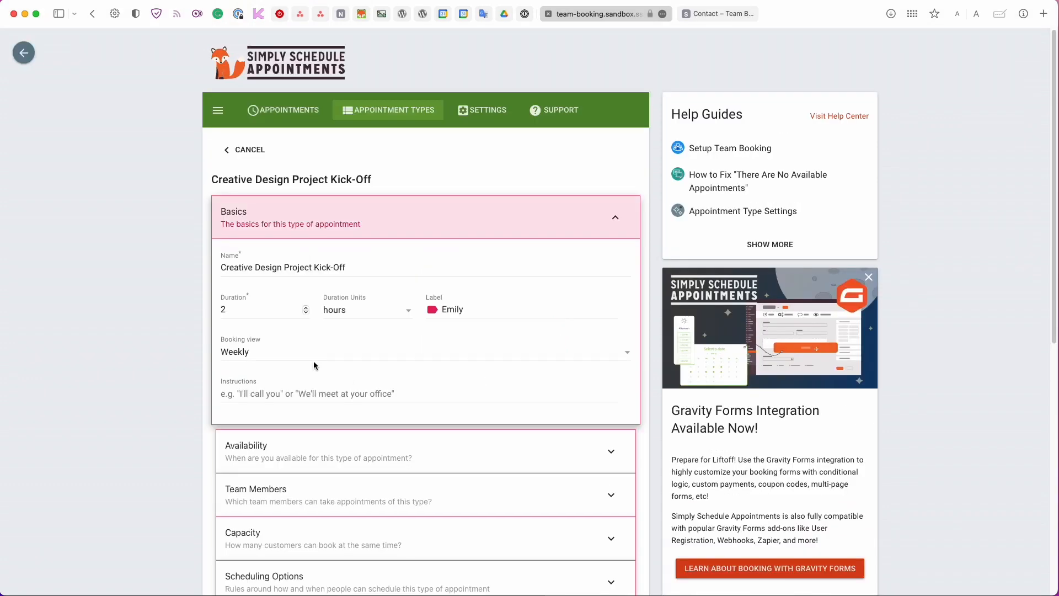
# Switch the booking view to Monthly.
pyautogui.click(313, 359)
pyautogui.click(255, 390)
pyautogui.scroll(-2, 252, 393)
# Offer only 9:00 am specific start times Monday–Friday at 60-minute intervals.
pyautogui.click(252, 393)
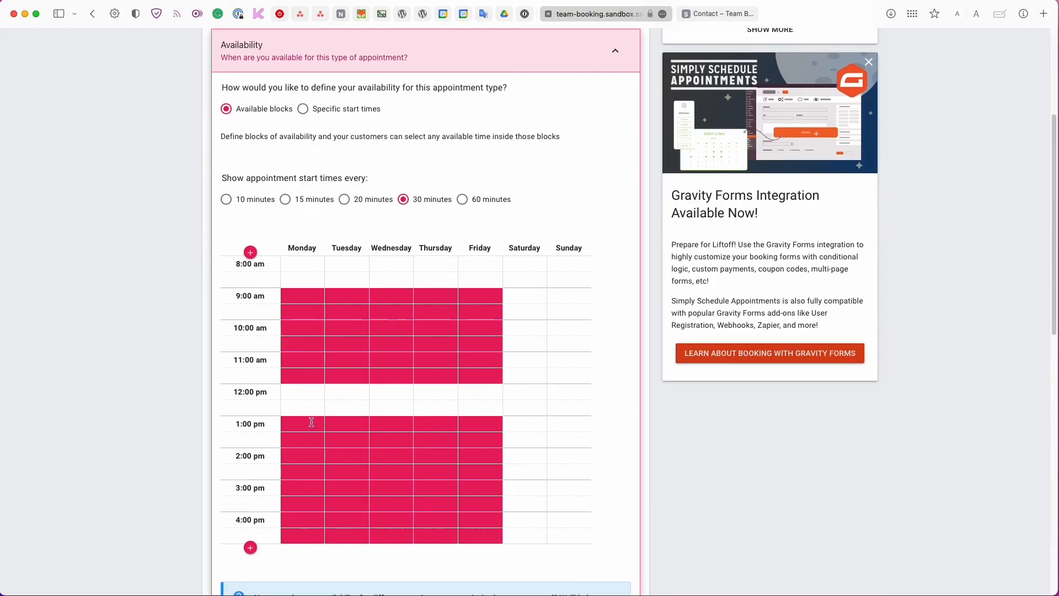
pyautogui.click(311, 426)
pyautogui.click(462, 199)
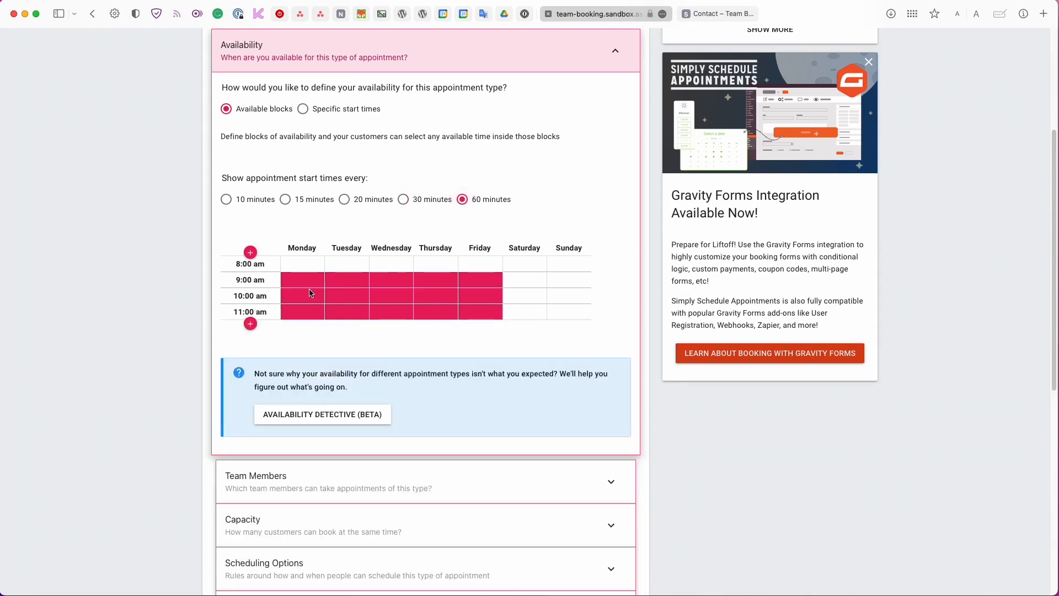
pyautogui.moveTo(303, 295); pyautogui.dragTo(480, 309)
pyautogui.click(317, 109)
pyautogui.scroll(-3, 402, 303)
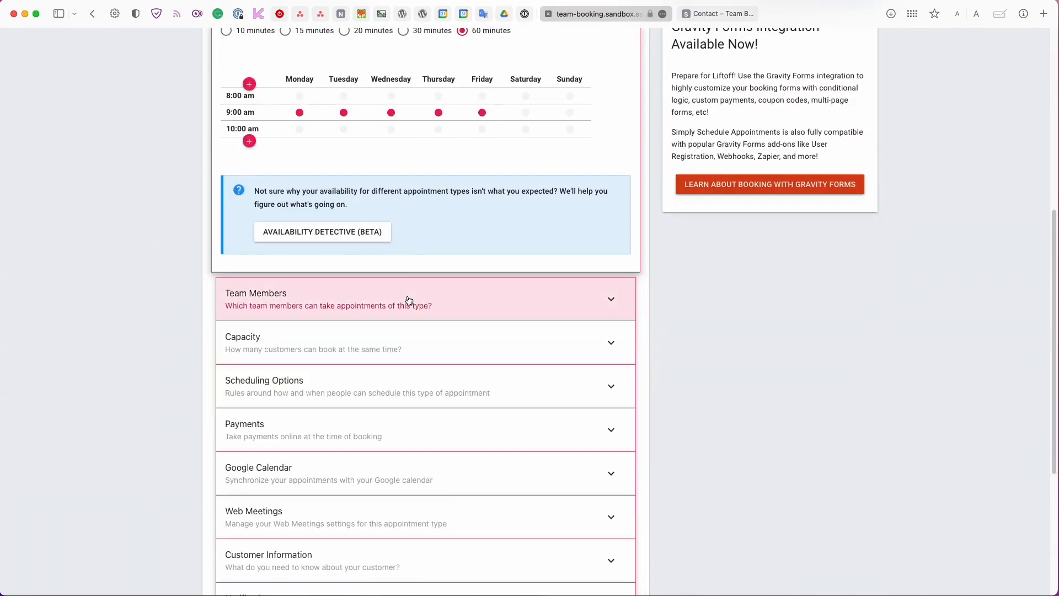
# Match customers with any selected team member, selecting only the first member.
pyautogui.click(402, 303)
pyautogui.scroll(2, 415, 303)
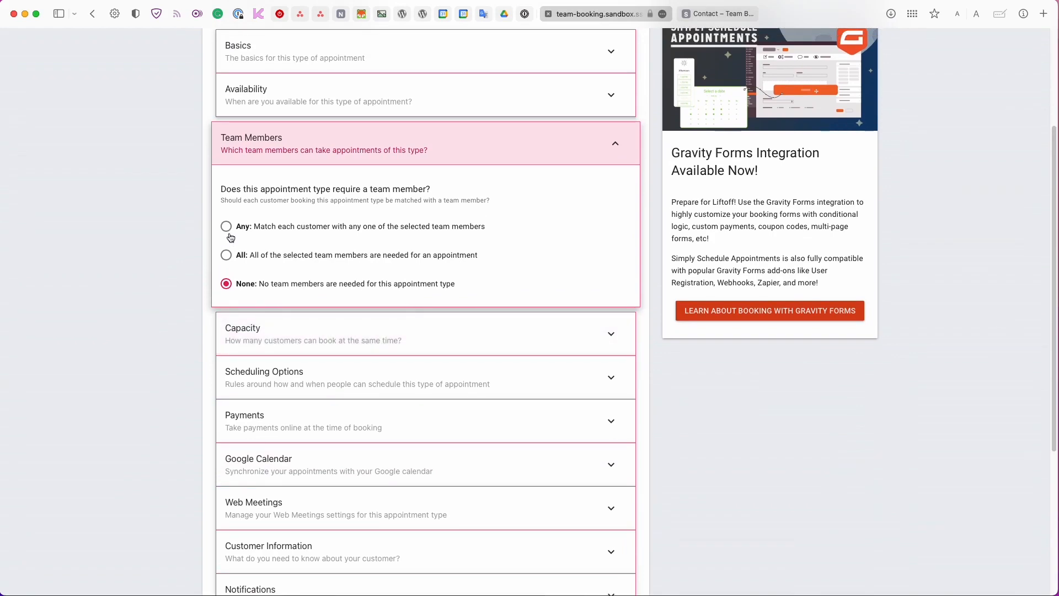
pyautogui.scroll(4, 230, 237)
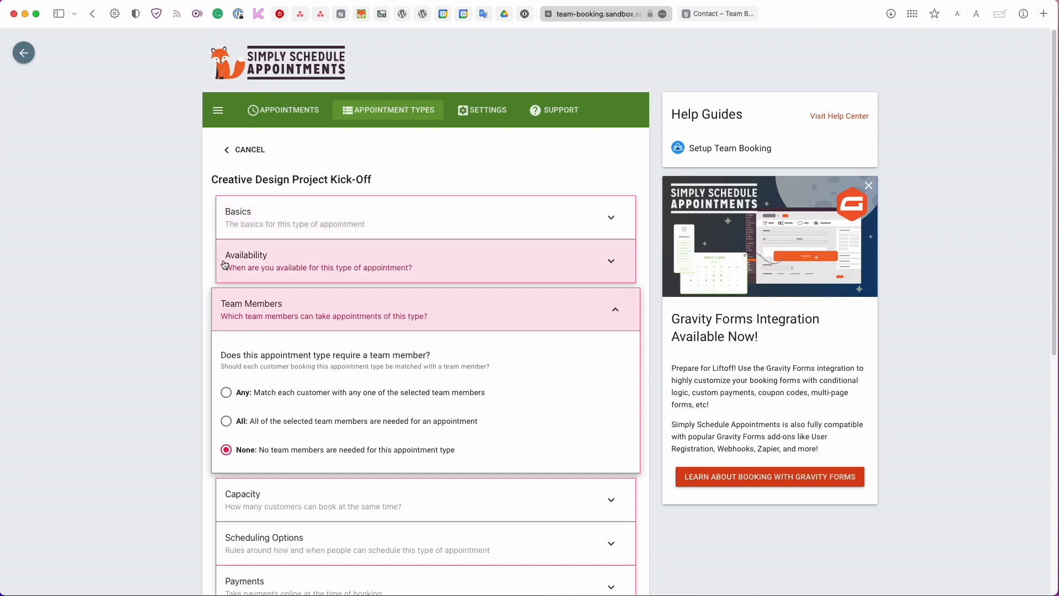
pyautogui.click(225, 394)
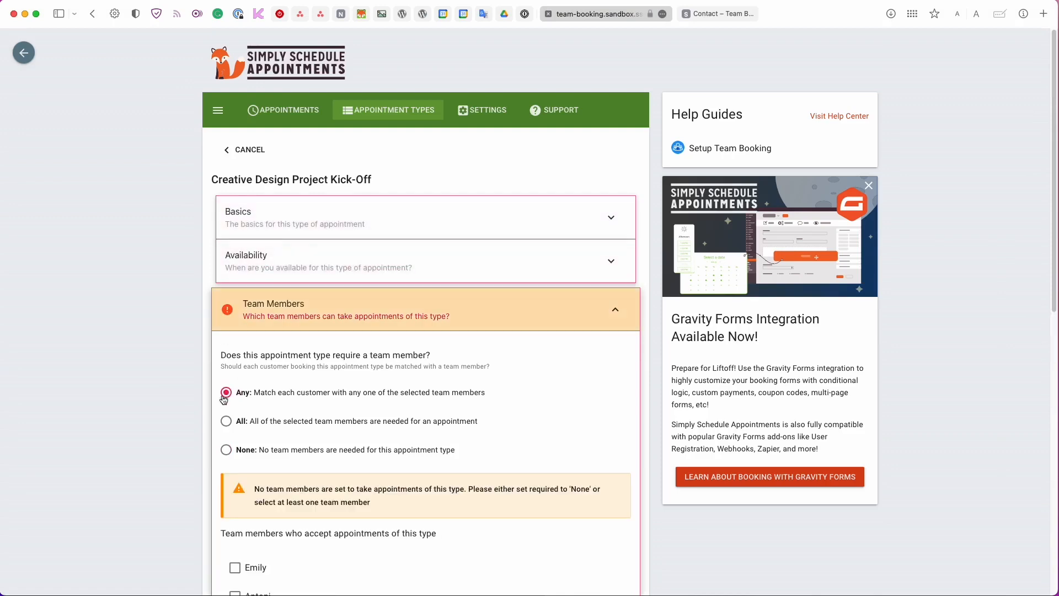
pyautogui.scroll(-1, 223, 397)
pyautogui.scroll(-3, 223, 386)
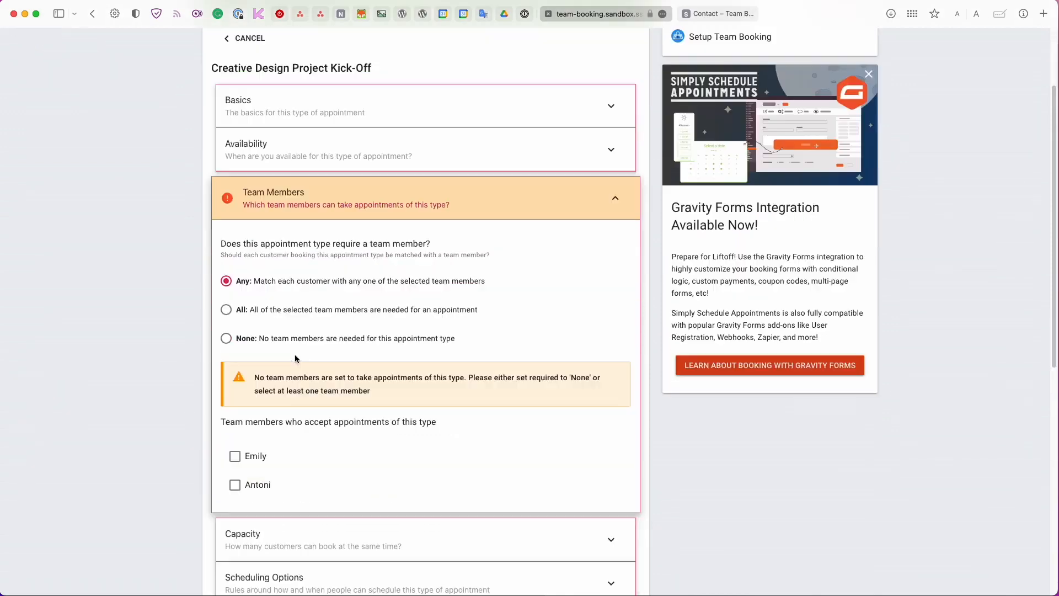
pyautogui.click(237, 457)
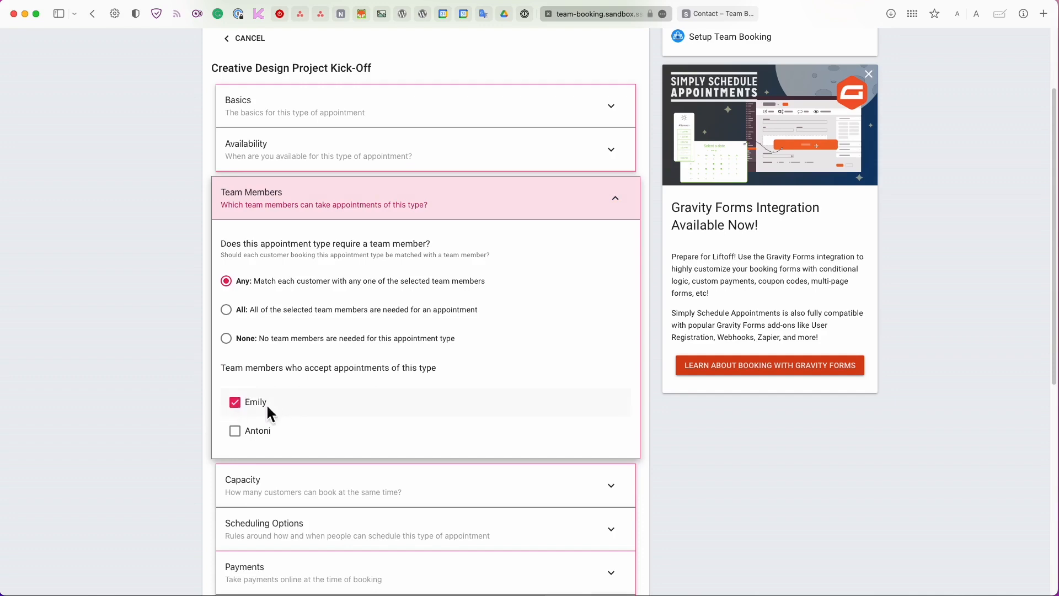
pyautogui.click(510, 194)
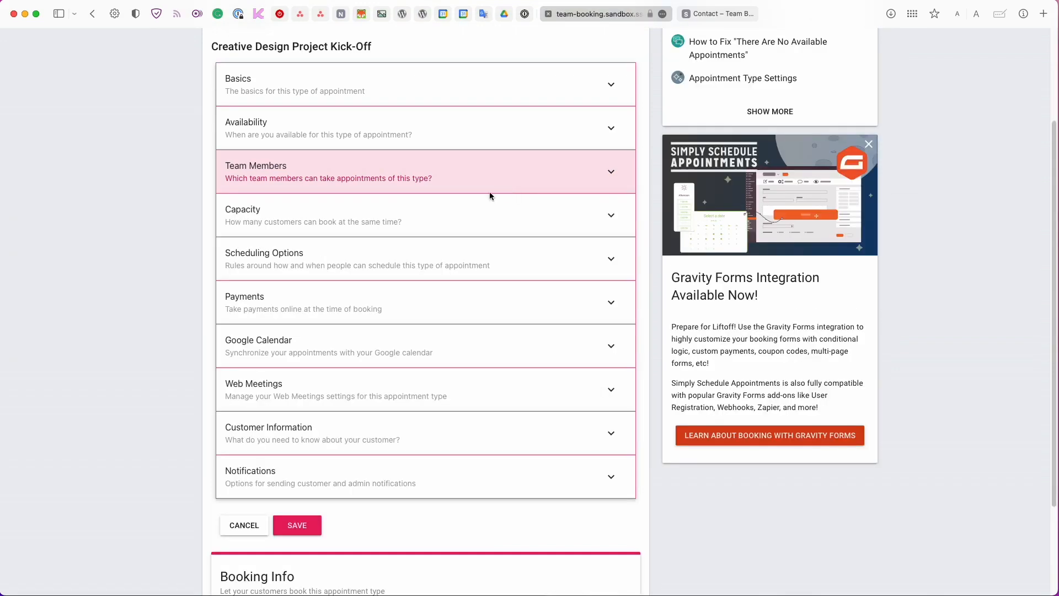
# Require payment at booking with a price of $100.
pyautogui.click(355, 304)
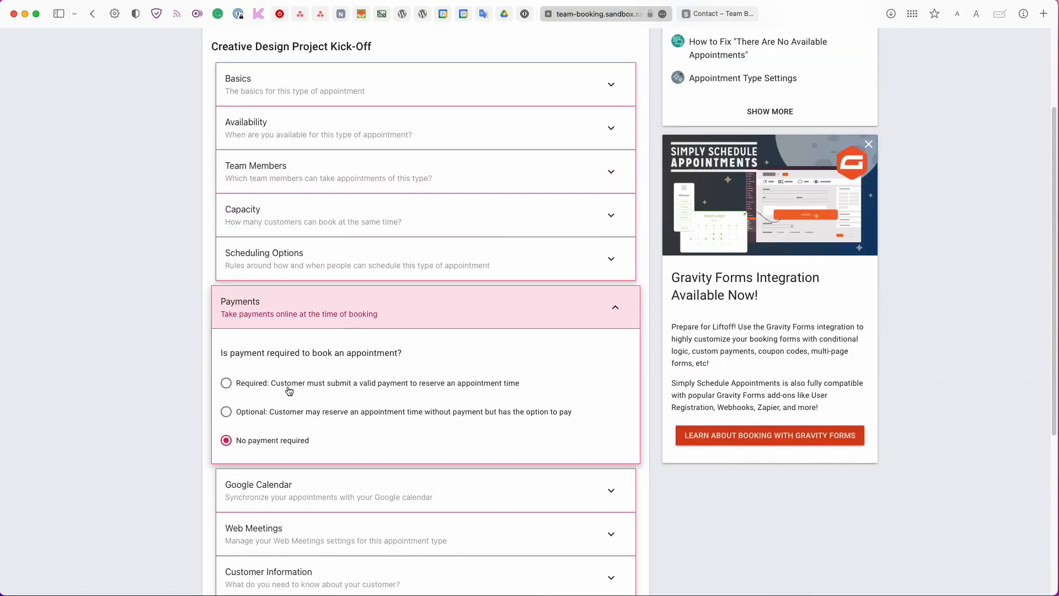
pyautogui.scroll(-1, 289, 391)
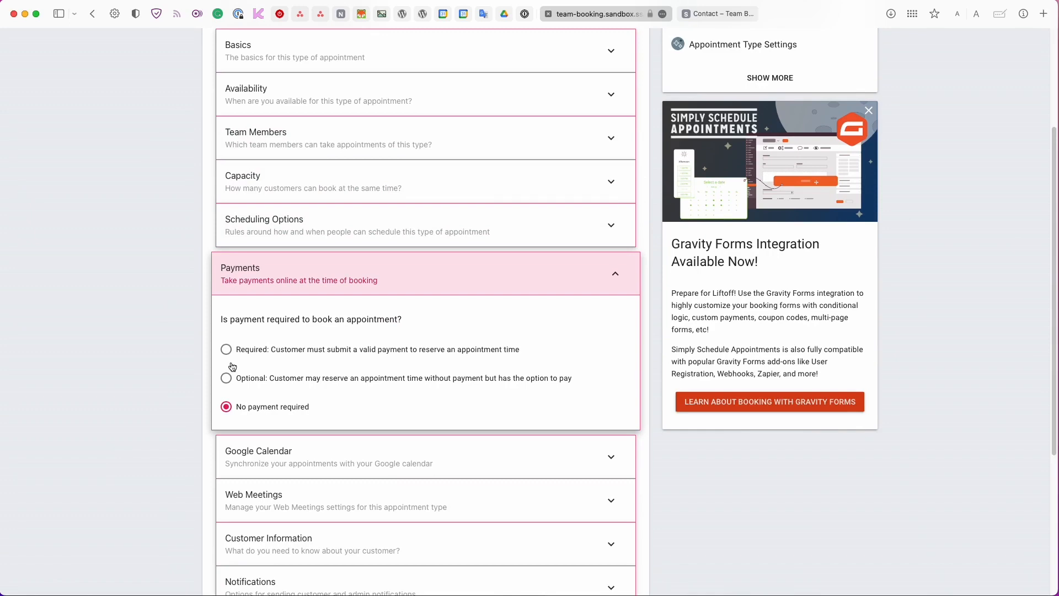
pyautogui.click(227, 349)
pyautogui.scroll(-5, 246, 331)
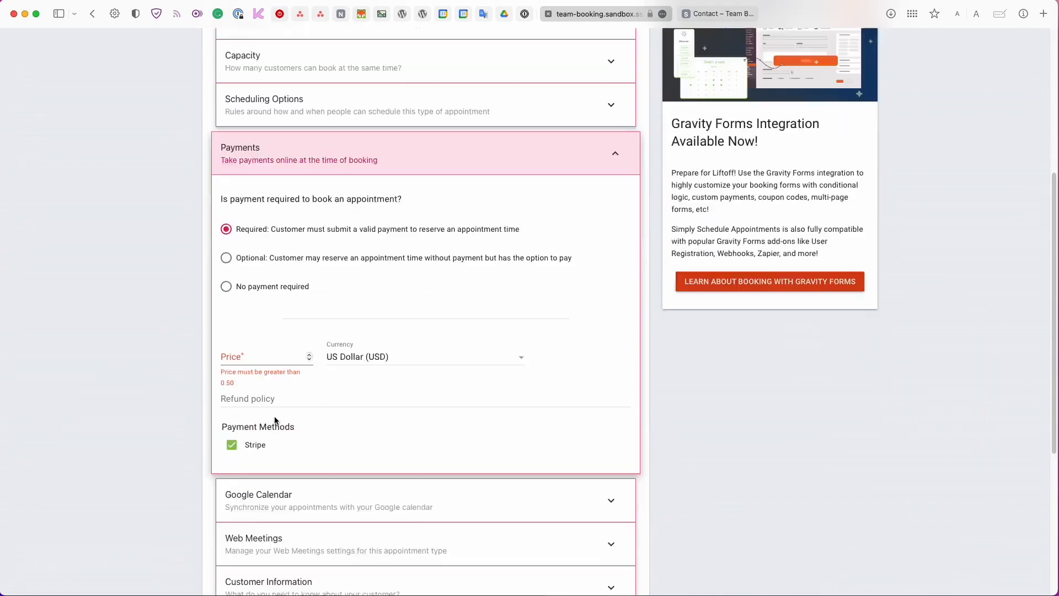
pyautogui.click(248, 267)
pyautogui.write('100')
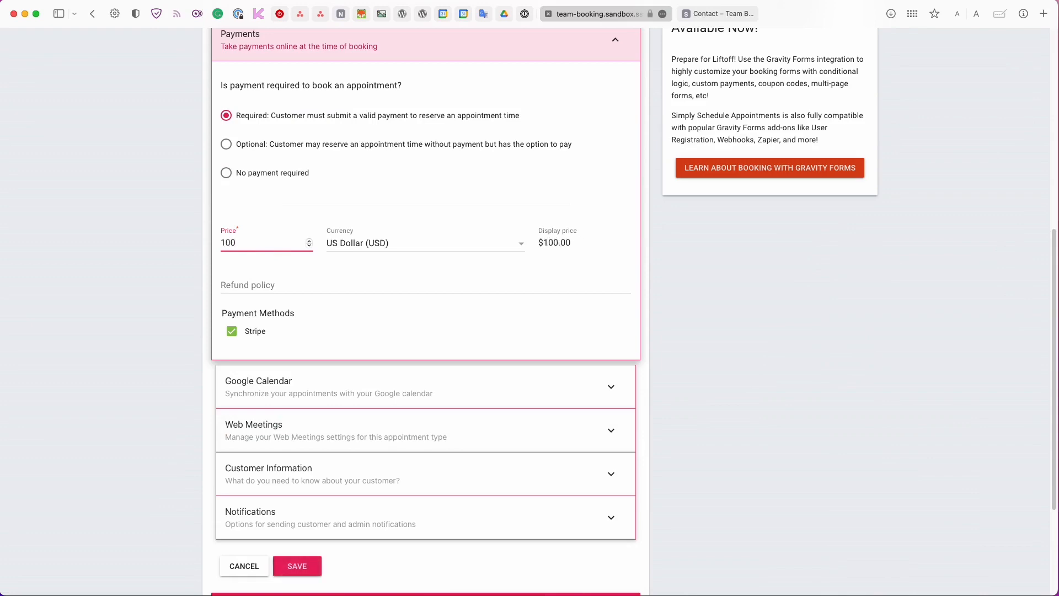
pyautogui.click(289, 311)
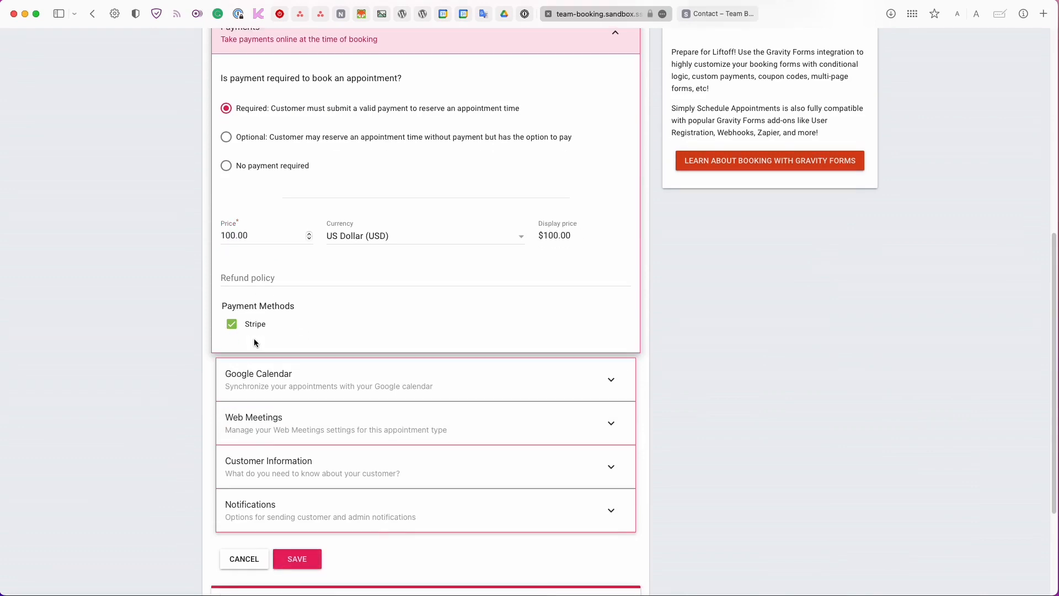
# Sync to the main Google calendar, use team members' web meeting URLs, and save.
pyautogui.click(259, 383)
pyautogui.click(304, 166)
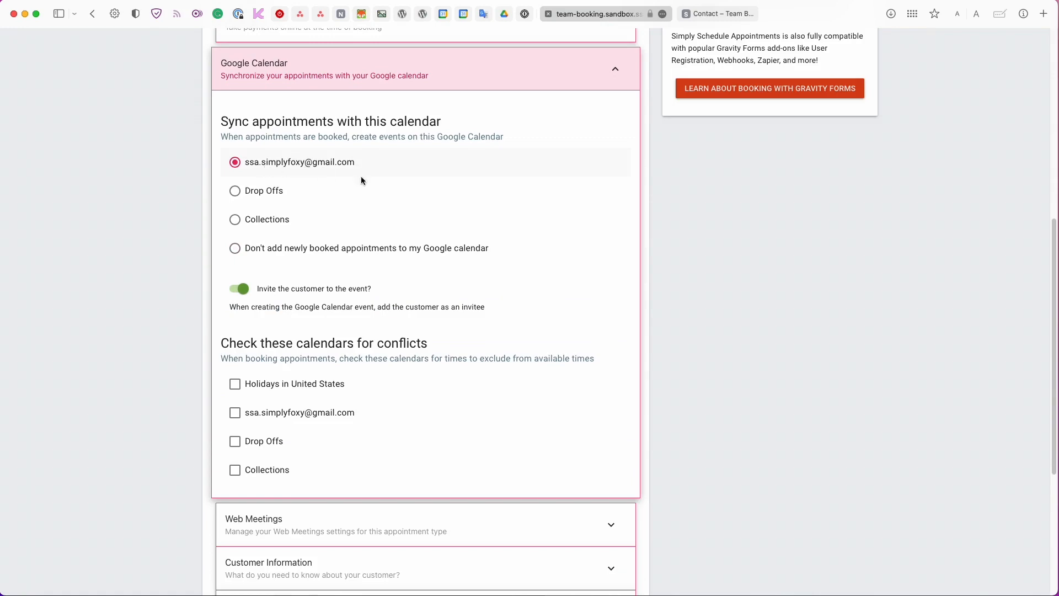
pyautogui.click(383, 524)
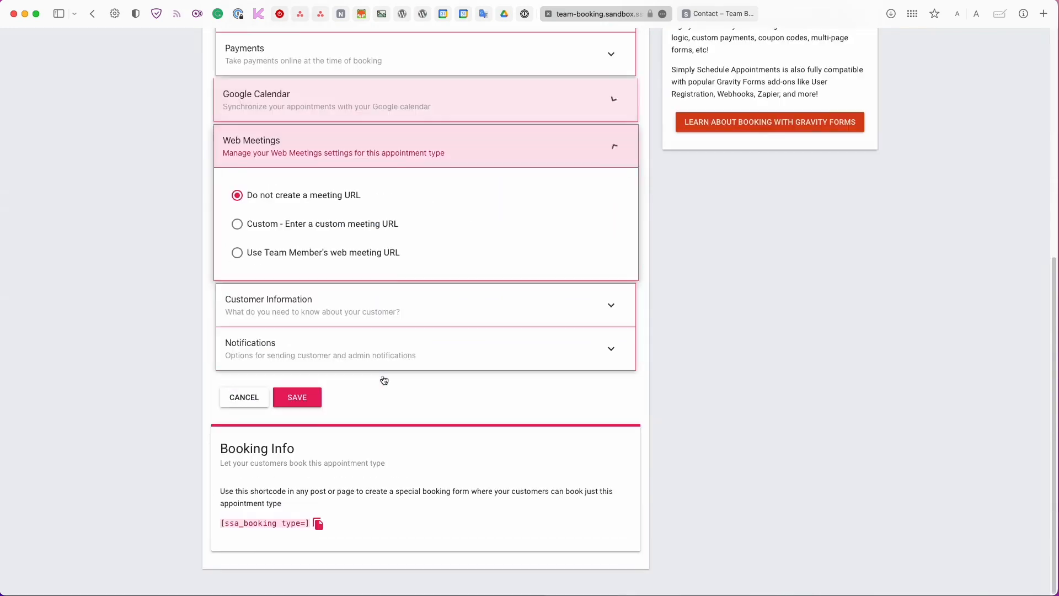
pyautogui.click(336, 255)
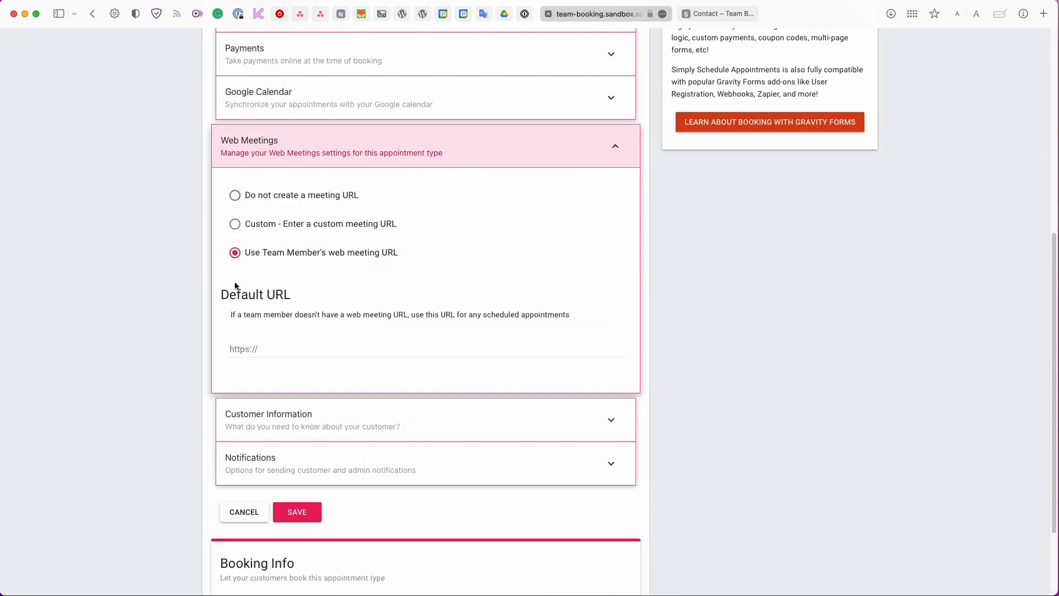
pyautogui.click(272, 442)
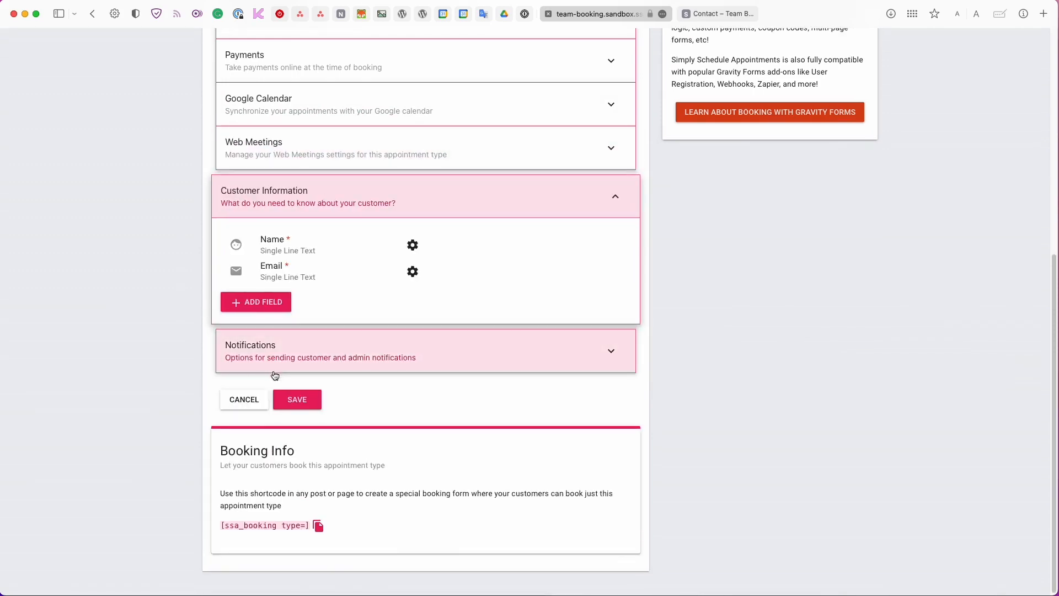
pyautogui.click(276, 370)
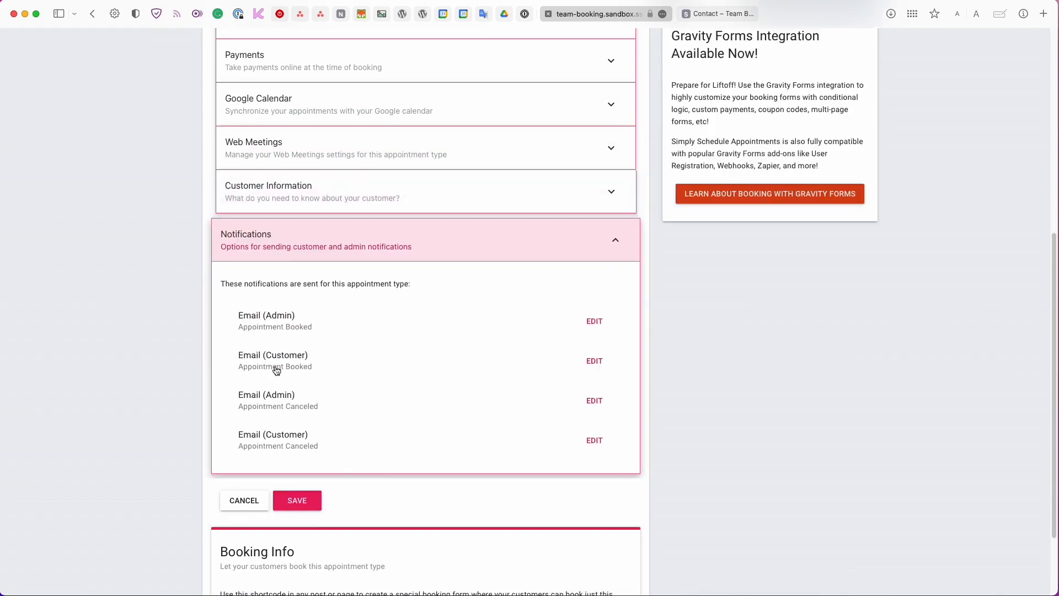
pyautogui.click(298, 499)
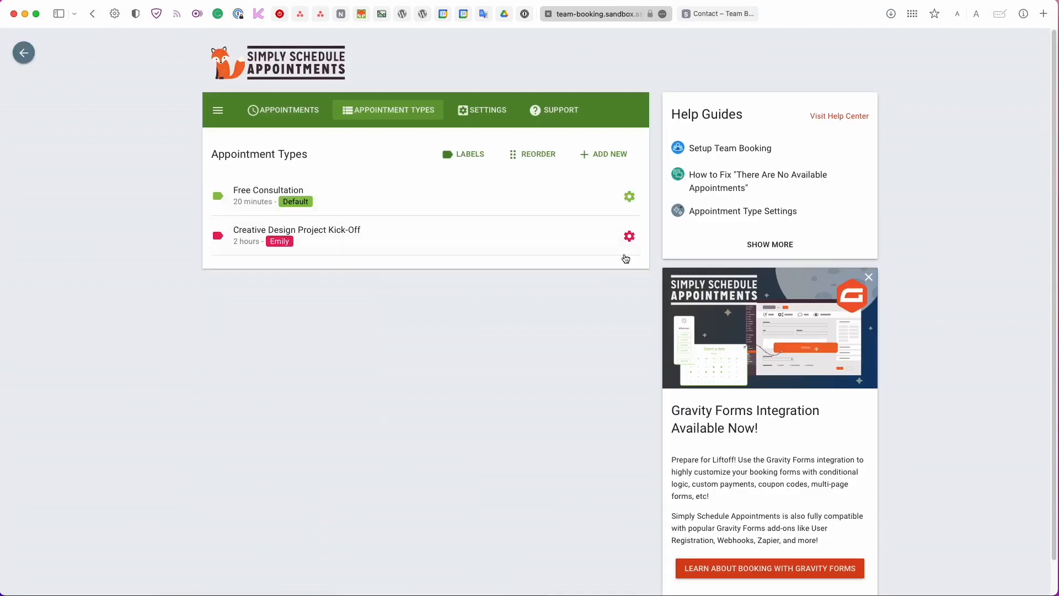
# Clone Creative Design into a Branding & Marketing Project Kick-Off copy.
pyautogui.click(629, 237)
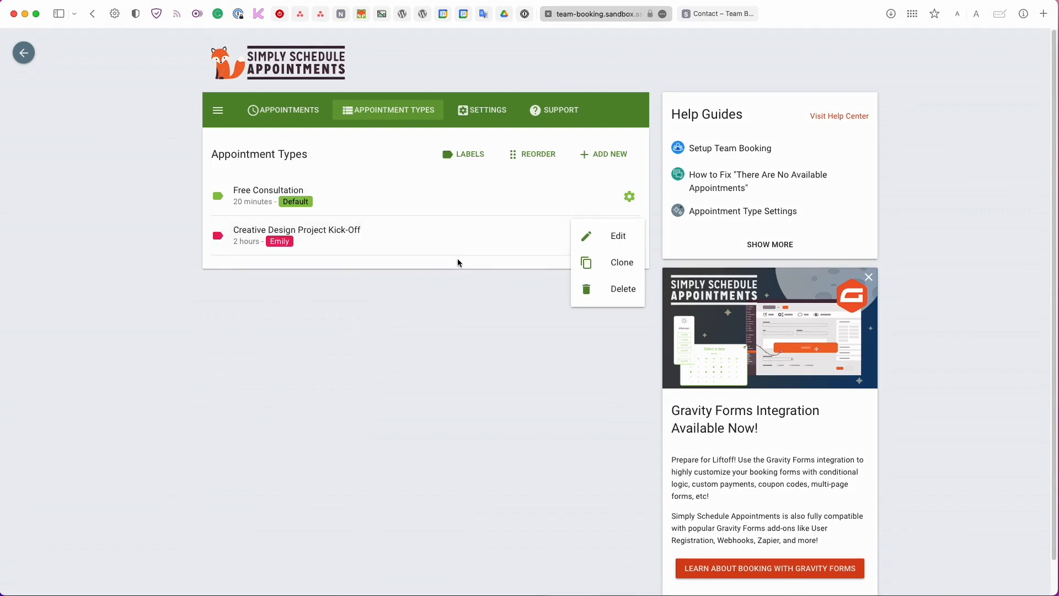
pyautogui.click(595, 267)
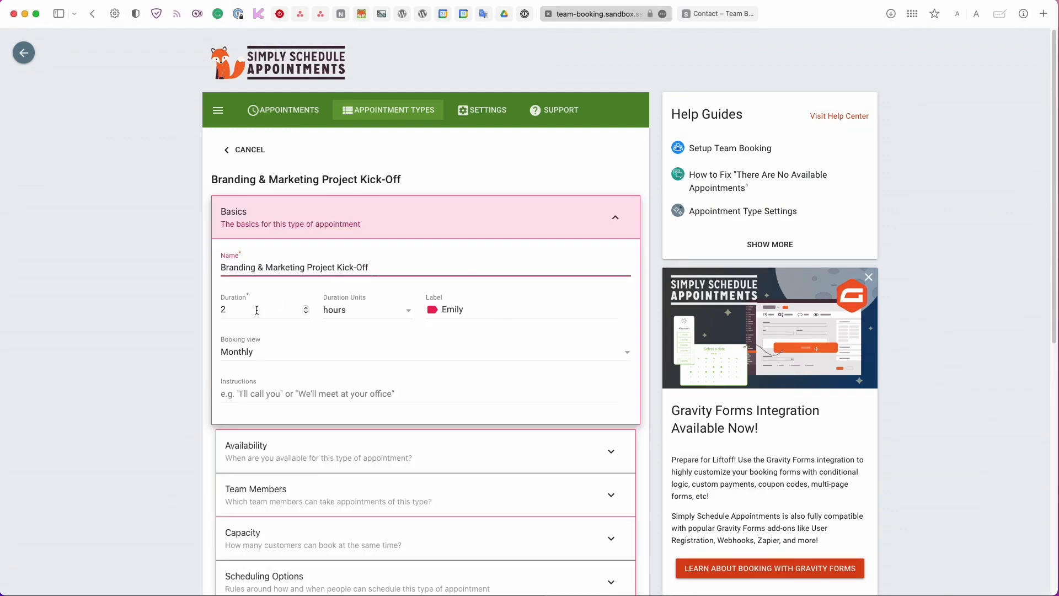
pyautogui.scroll(-1, 260, 311)
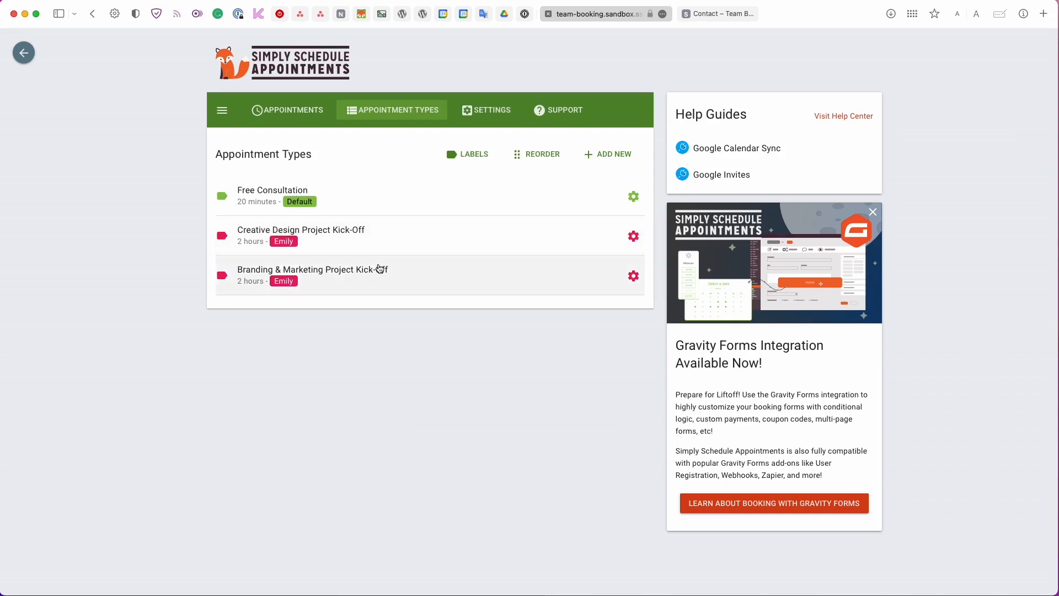
# Clone Branding & Marketing as SEO Project Kick-Off, 1 hour, with the second team member's label.
pyautogui.click(634, 276)
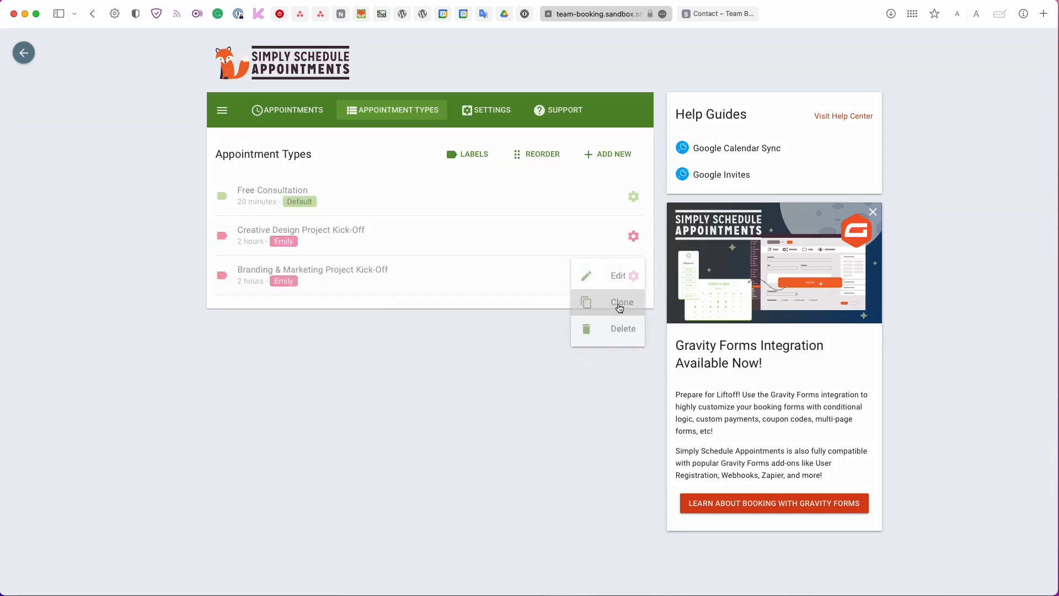
pyautogui.click(620, 304)
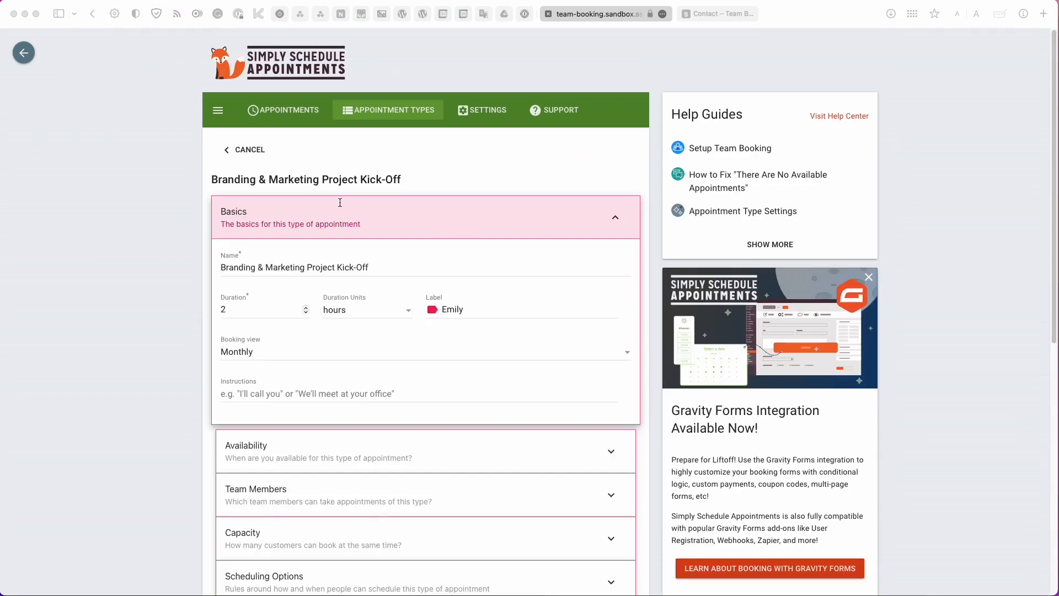
pyautogui.click(502, 263)
pyautogui.write('SEO')
pyautogui.scroll(-1, 502, 261)
pyautogui.doubleClick(284, 257)
pyautogui.write('1')
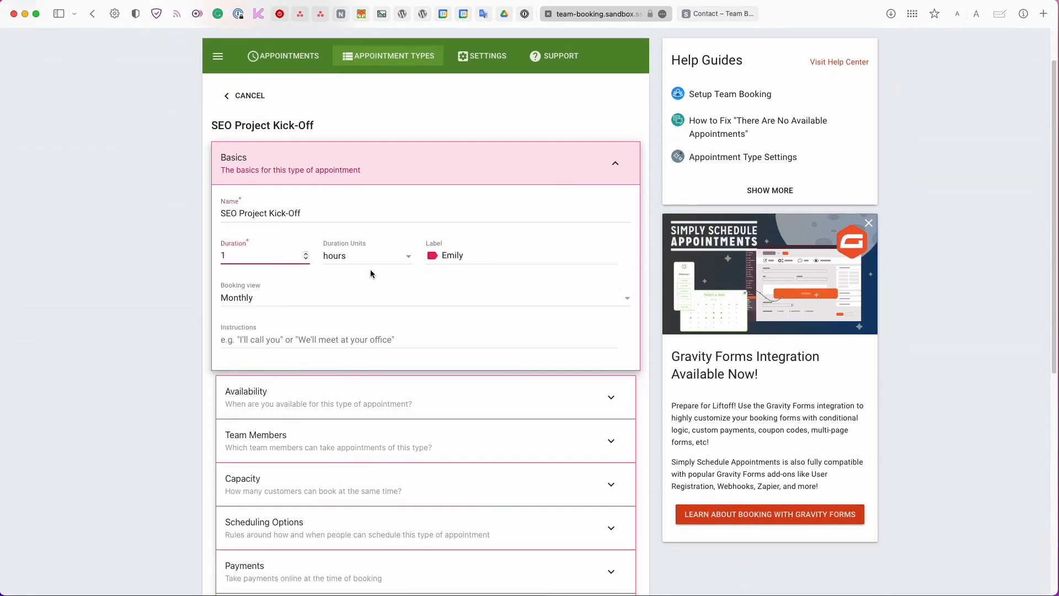
pyautogui.click(451, 256)
pyautogui.click(454, 338)
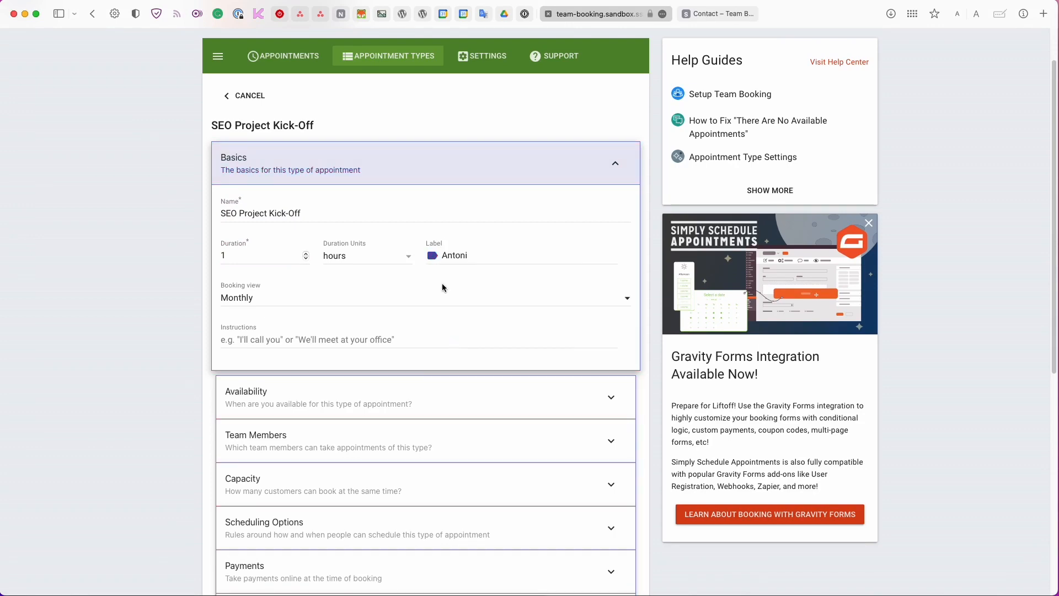
# Let the second team member take it, set the price to $75, and save.
pyautogui.click(375, 439)
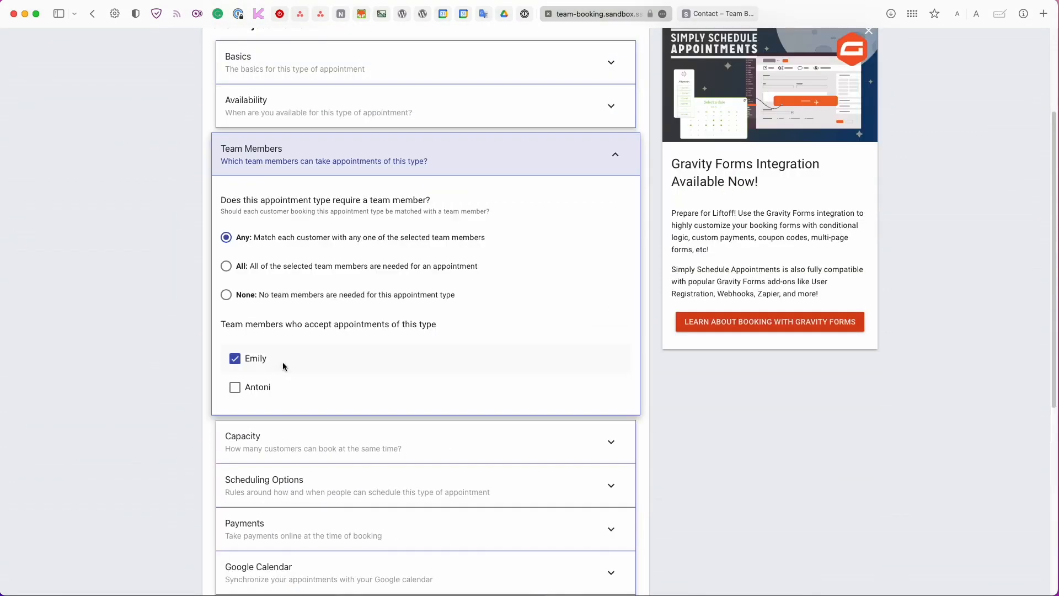
pyautogui.click(246, 387)
pyautogui.click(243, 529)
pyautogui.doubleClick(222, 409)
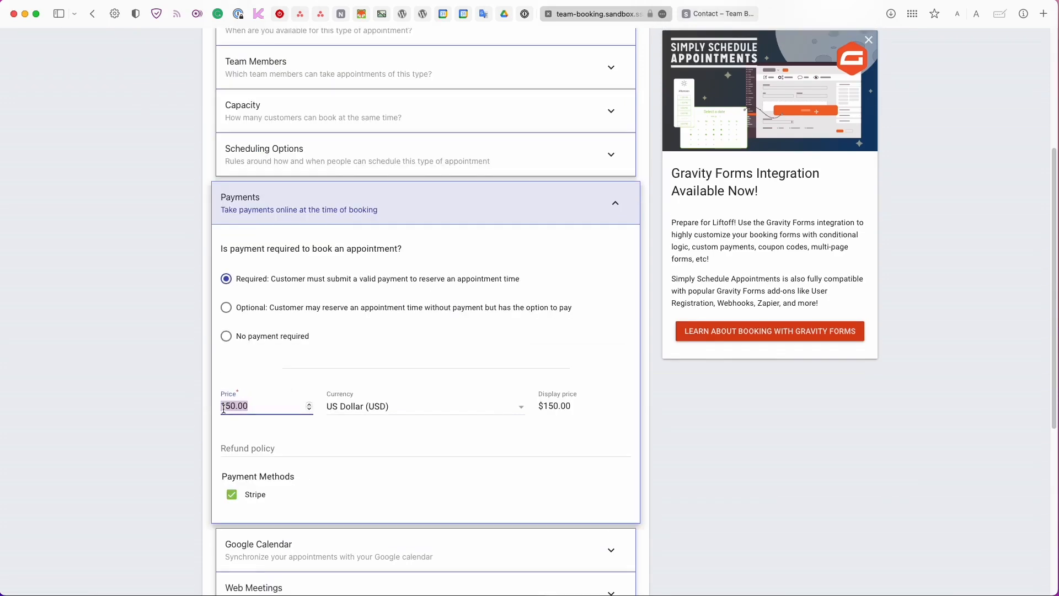
pyautogui.write('75')
pyautogui.scroll(-5, 386, 427)
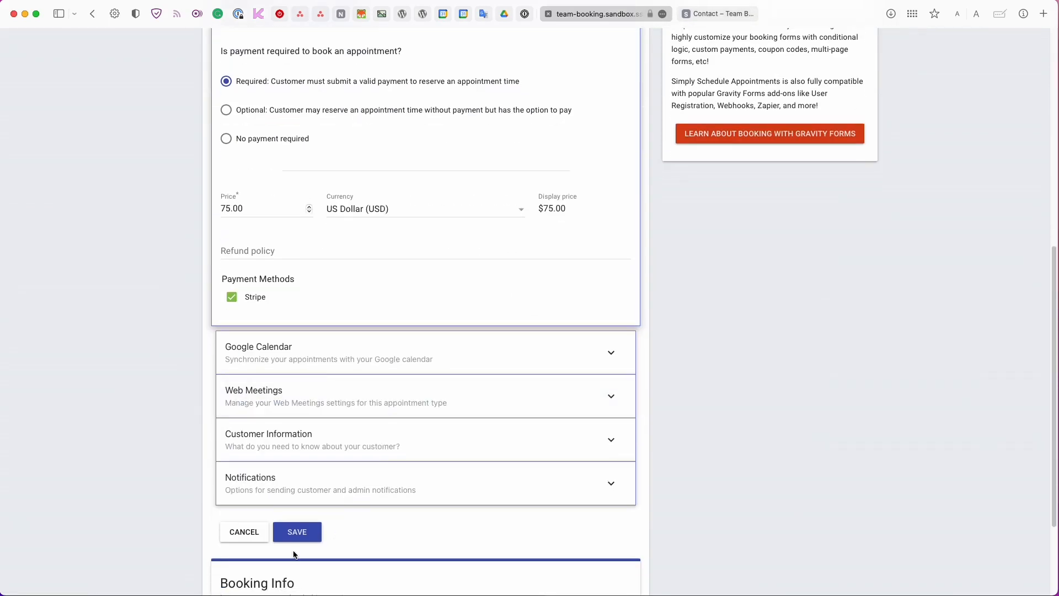
pyautogui.click(296, 539)
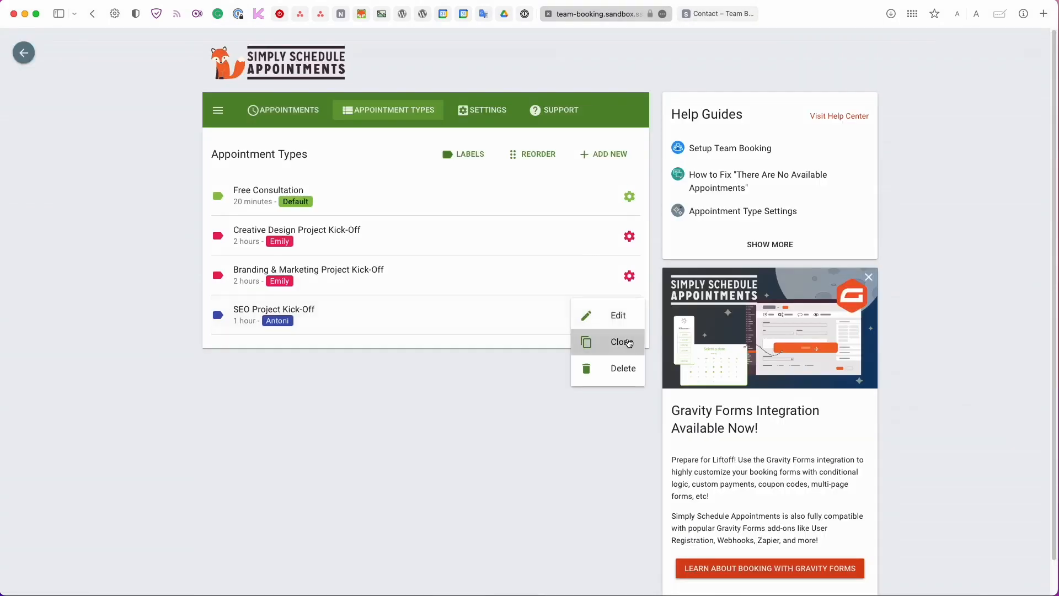
# Clone SEO Project Kick-Off and rename the copy Website Development Project Kick-Off.
pyautogui.click(620, 340)
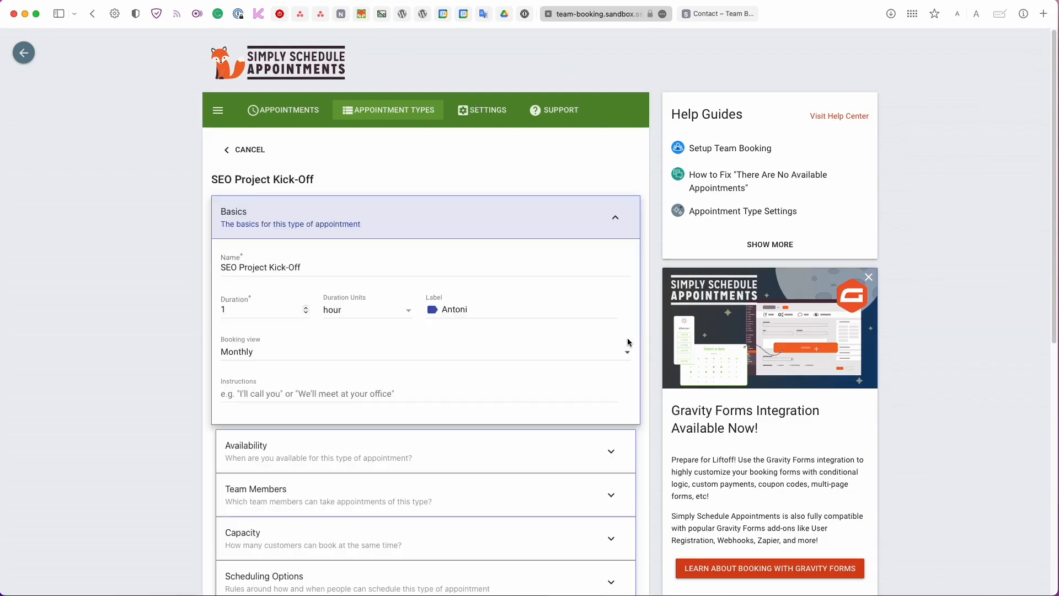
pyautogui.tripleClick(329, 268)
pyautogui.write('Website Development Project Kick-Off')
pyautogui.press('Tab')
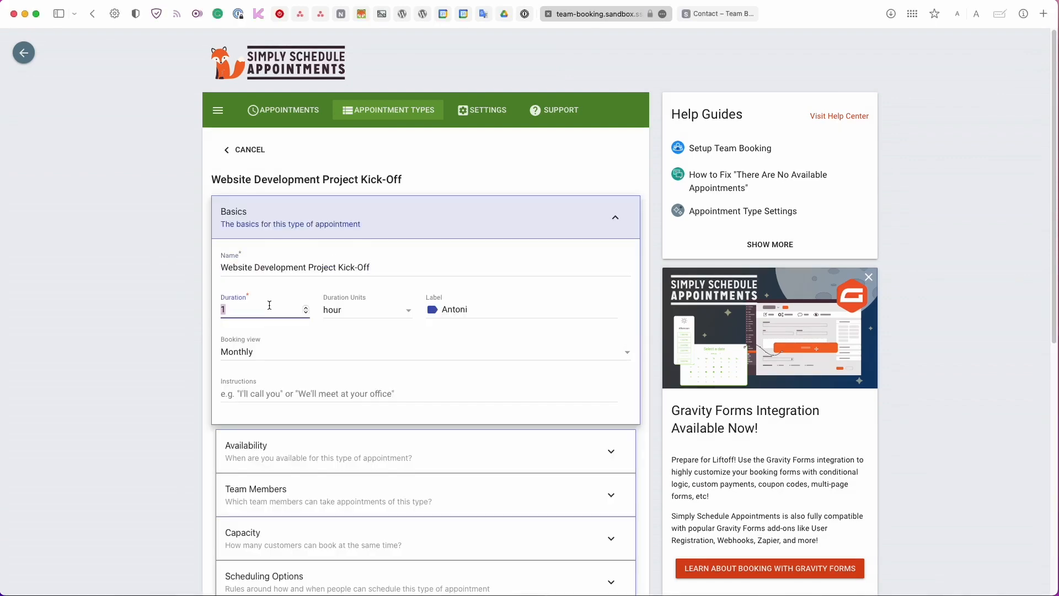
pyautogui.scroll(-2, 322, 370)
# Keep the second team member assigned, set the price to $250, and save.
pyautogui.click(320, 395)
pyautogui.scroll(-3, 316, 442)
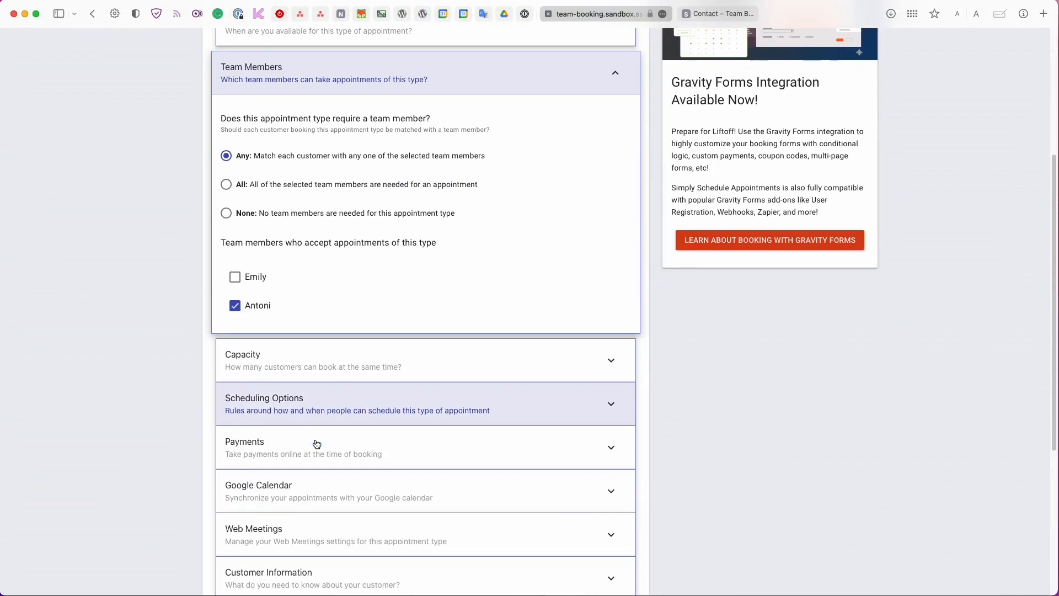
pyautogui.click(316, 444)
pyautogui.doubleClick(236, 402)
pyautogui.write('250')
pyautogui.scroll(-3, 186, 464)
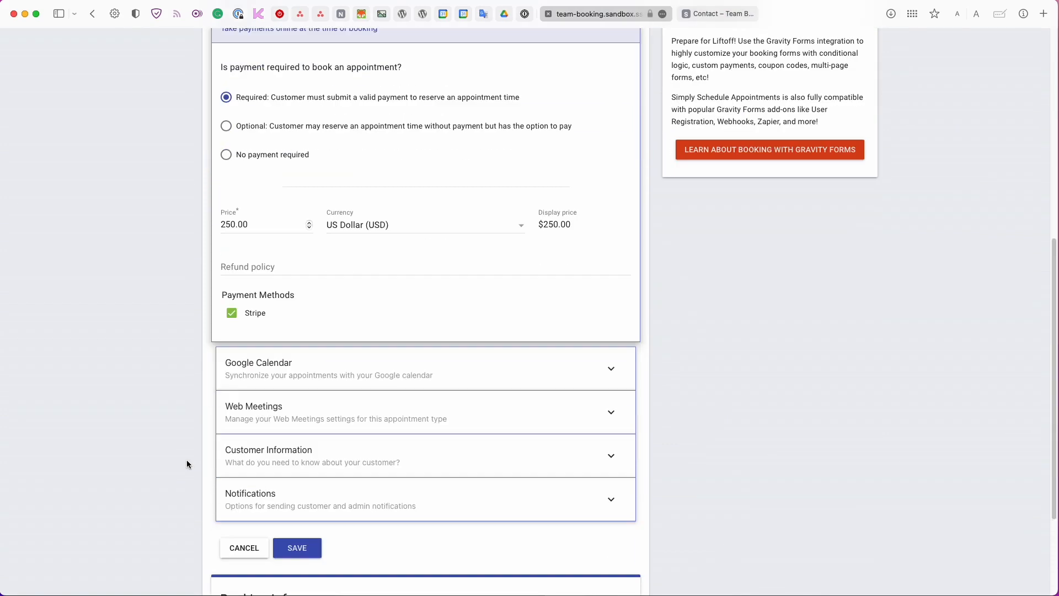
pyautogui.click(259, 368)
pyautogui.click(279, 513)
pyautogui.click(298, 465)
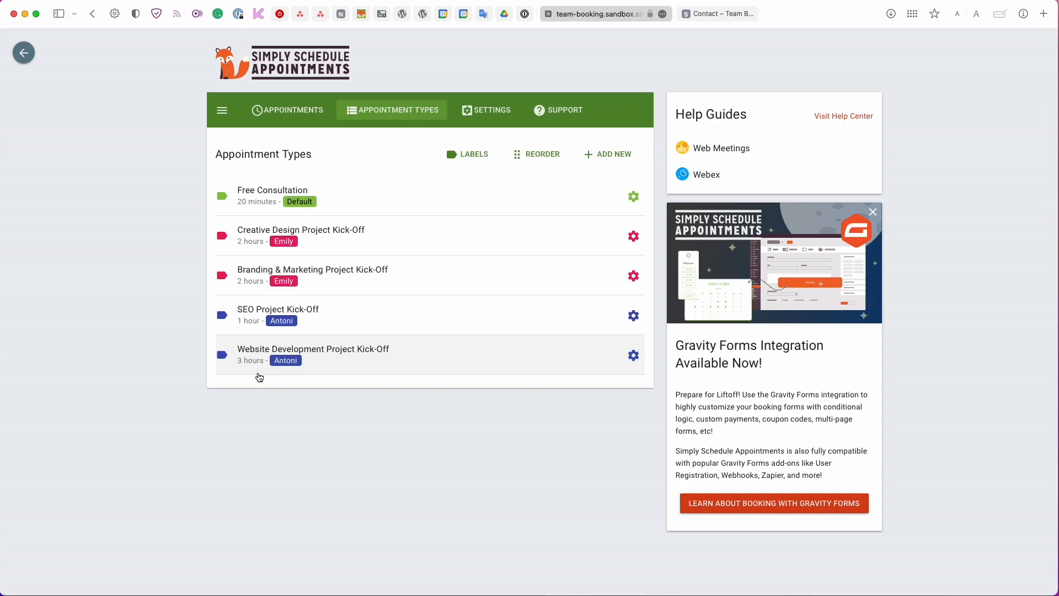
# In Settings > Advanced Scheduling Options, toggle 'Give appointment types independent availability'.
pyautogui.click(463, 114)
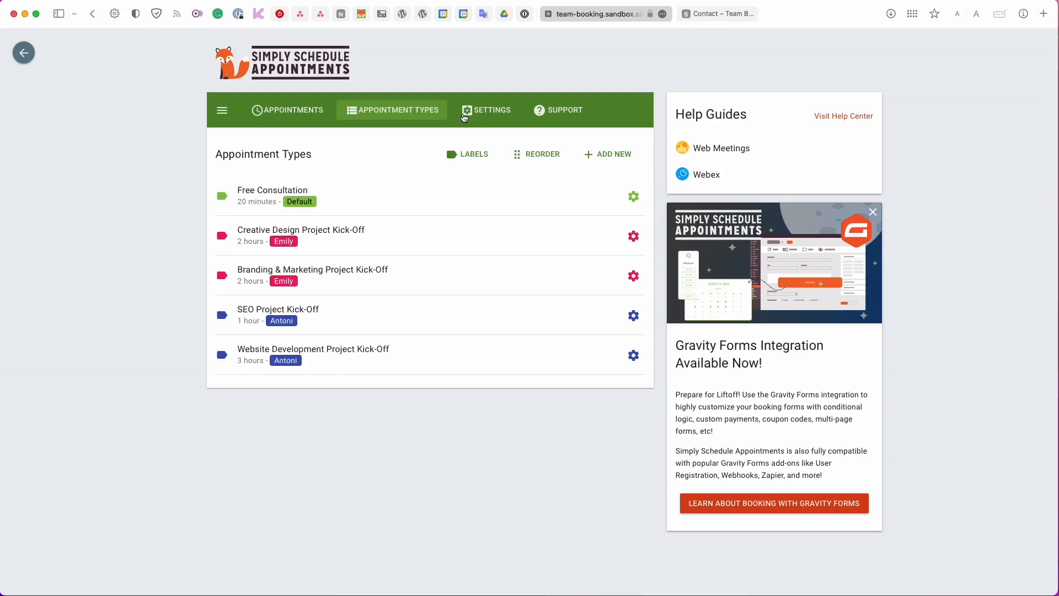
pyautogui.click(469, 114)
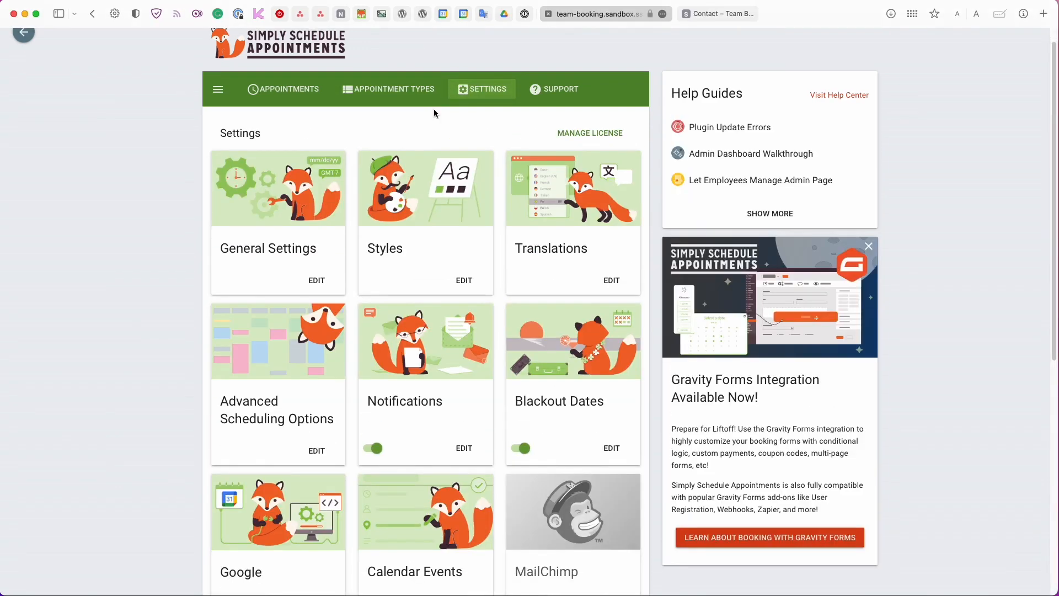
pyautogui.scroll(-2, 433, 108)
pyautogui.scroll(-1, 435, 117)
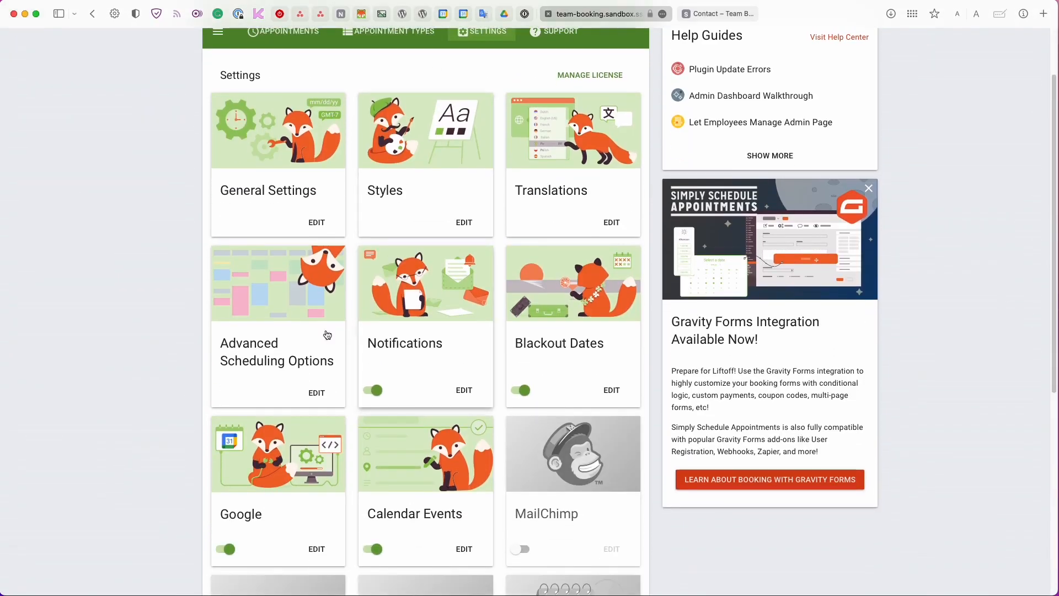
pyautogui.click(260, 345)
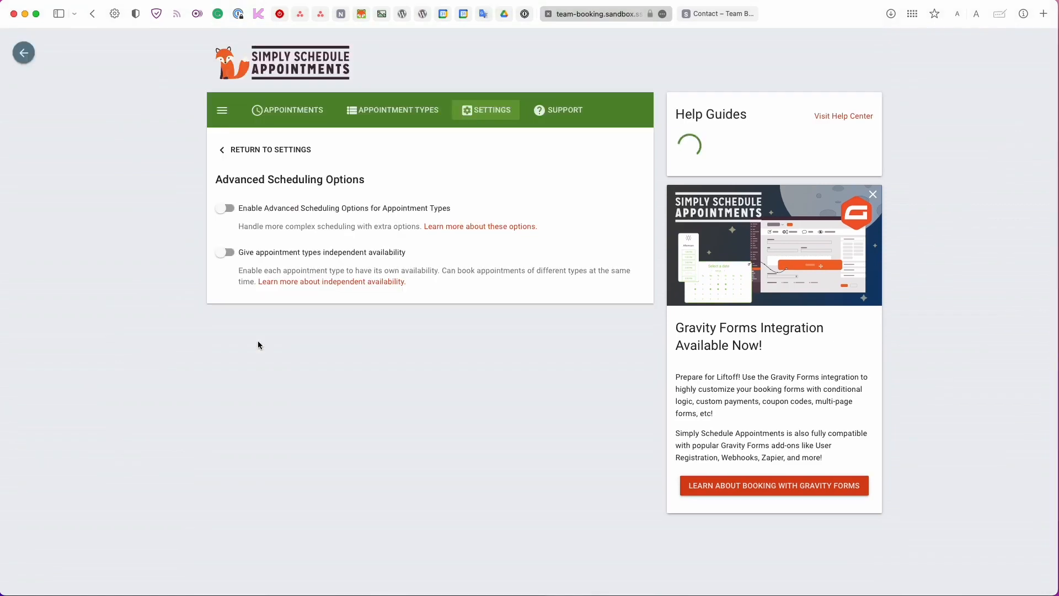
pyautogui.click(245, 253)
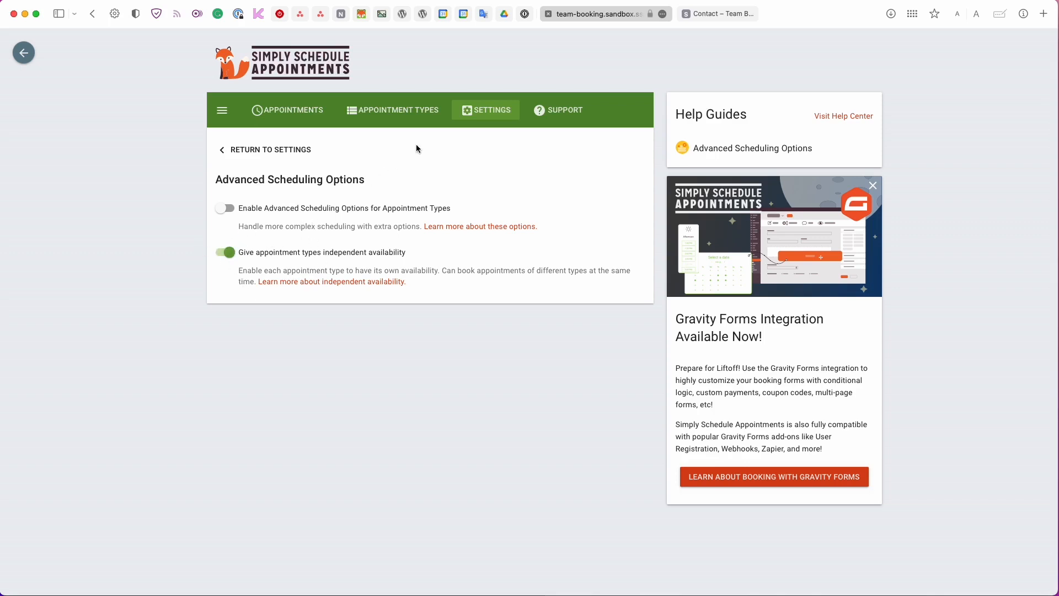
# Open the admin booking notification for editing in Notifications settings.
pyautogui.click(468, 113)
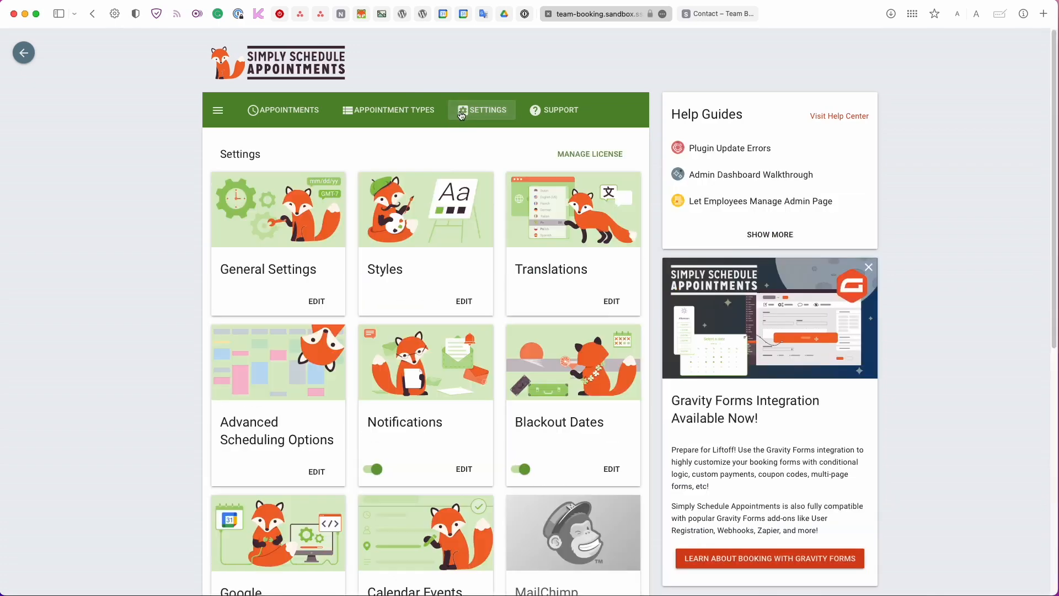
pyautogui.scroll(-3, 442, 166)
pyautogui.click(441, 175)
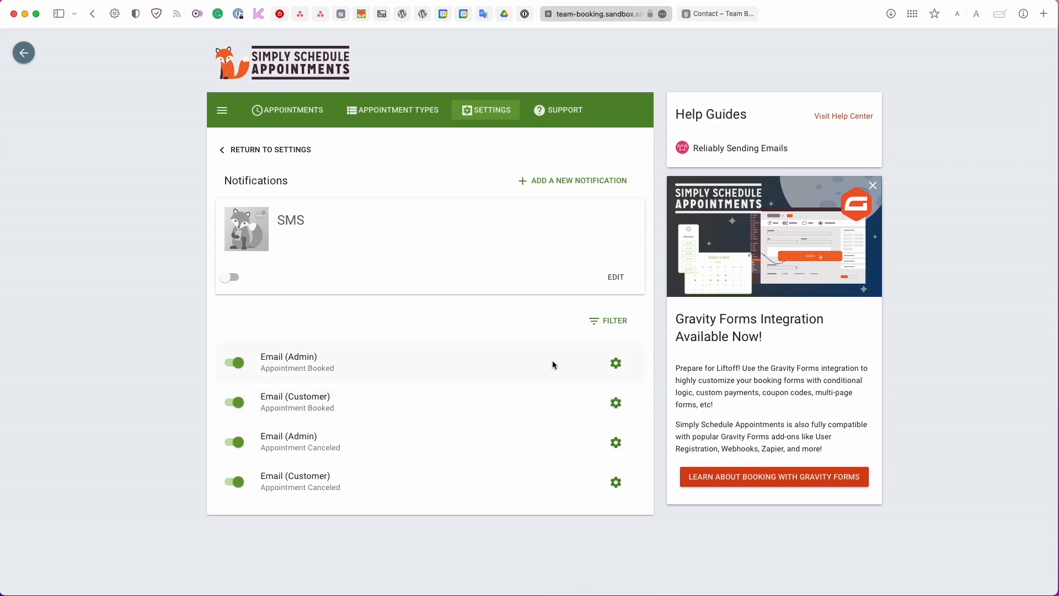
pyautogui.click(617, 365)
pyautogui.click(601, 363)
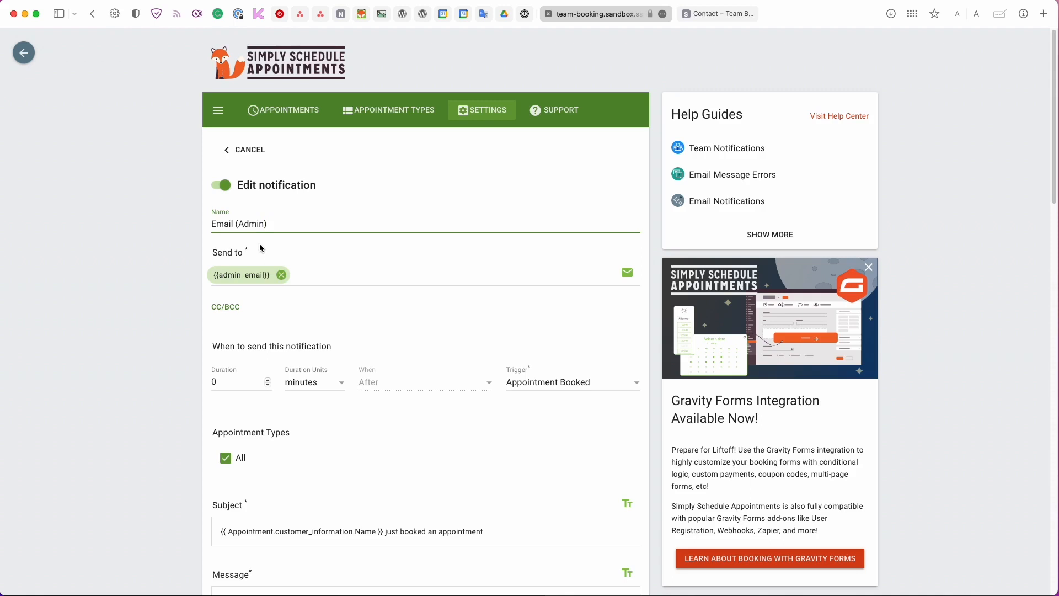
# Append '& Team' and add {{team_member_email}} as a second recipient.
pyautogui.write('& Team')
pyautogui.click(620, 273)
pyautogui.click(633, 285)
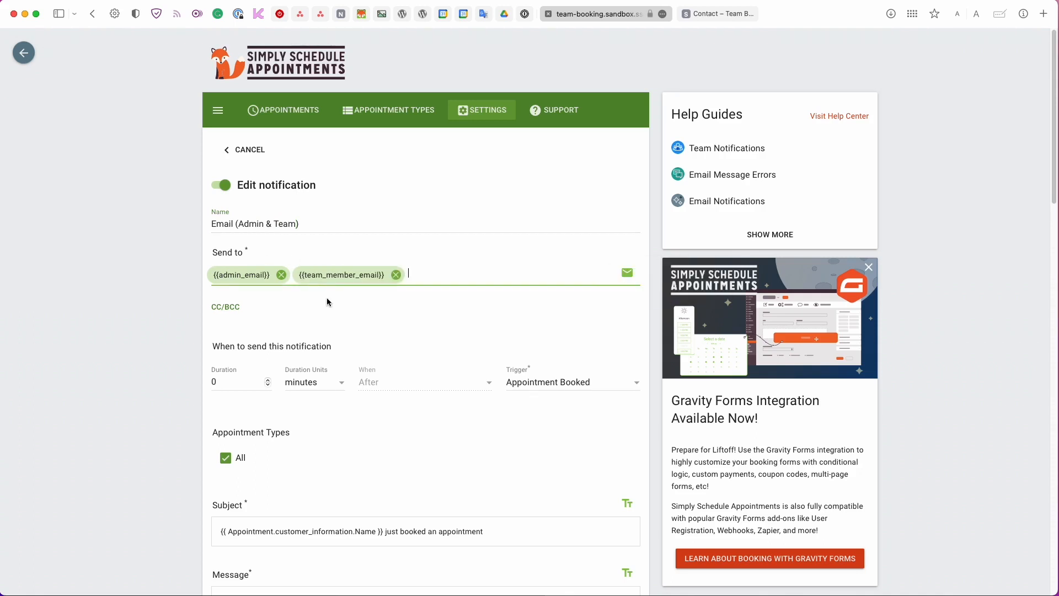
pyautogui.scroll(-1, 319, 291)
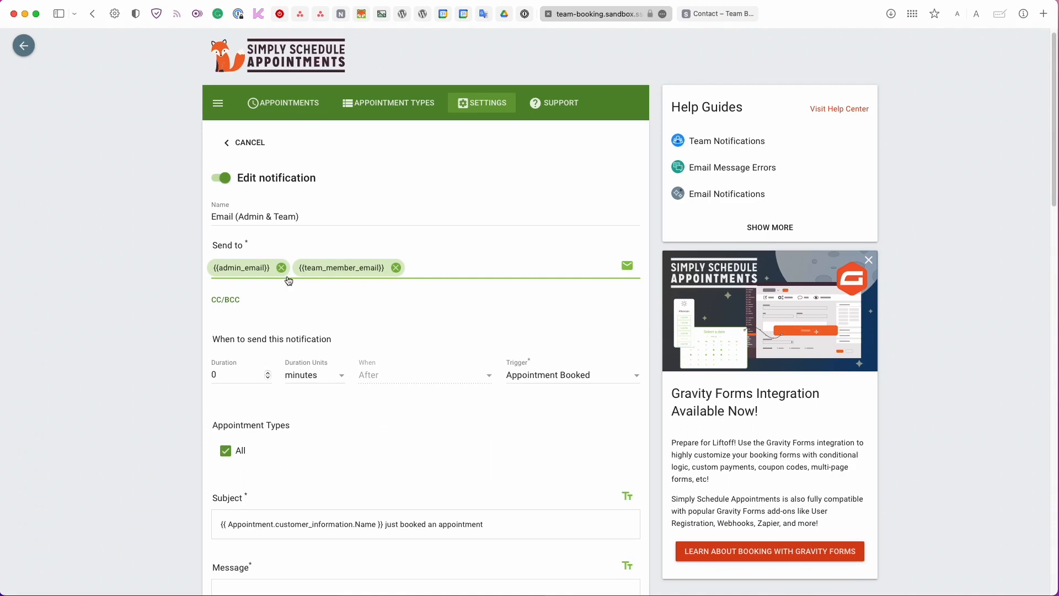
pyautogui.scroll(-4, 282, 294)
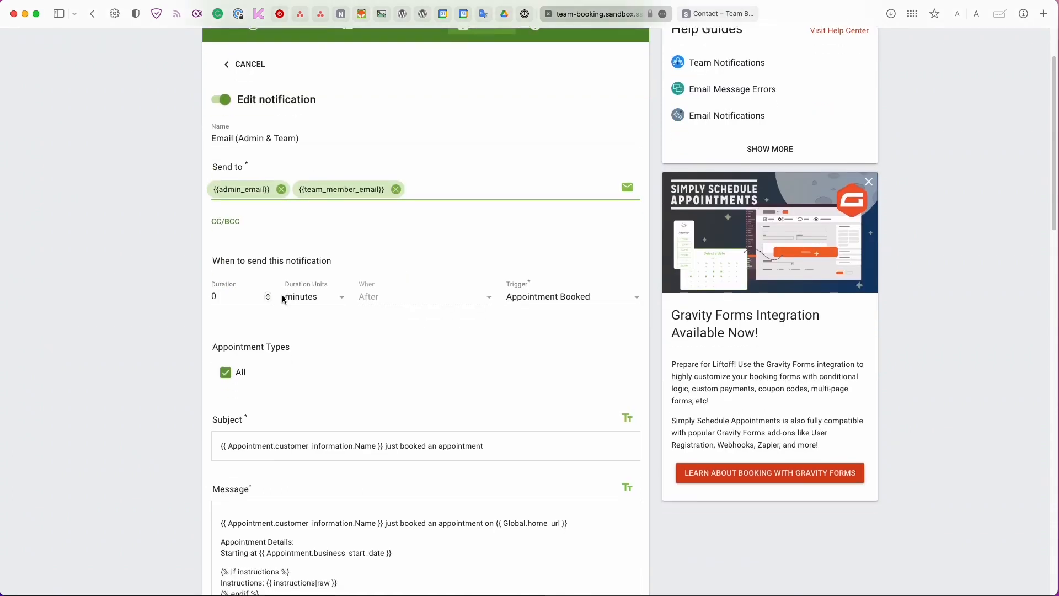
pyautogui.scroll(-3, 282, 299)
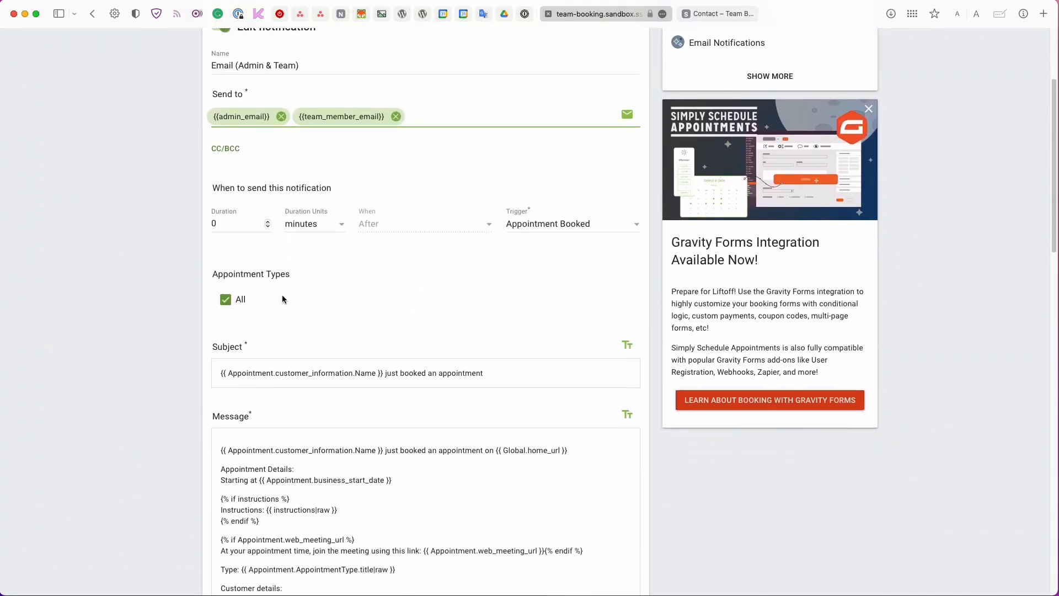
pyautogui.scroll(2, 282, 296)
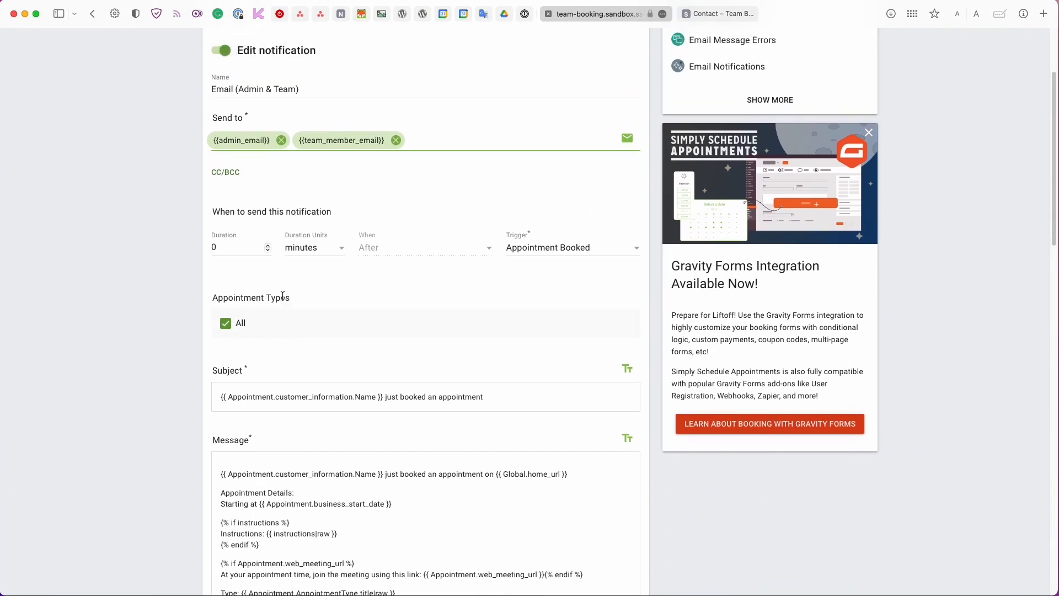
pyautogui.scroll(1, 282, 296)
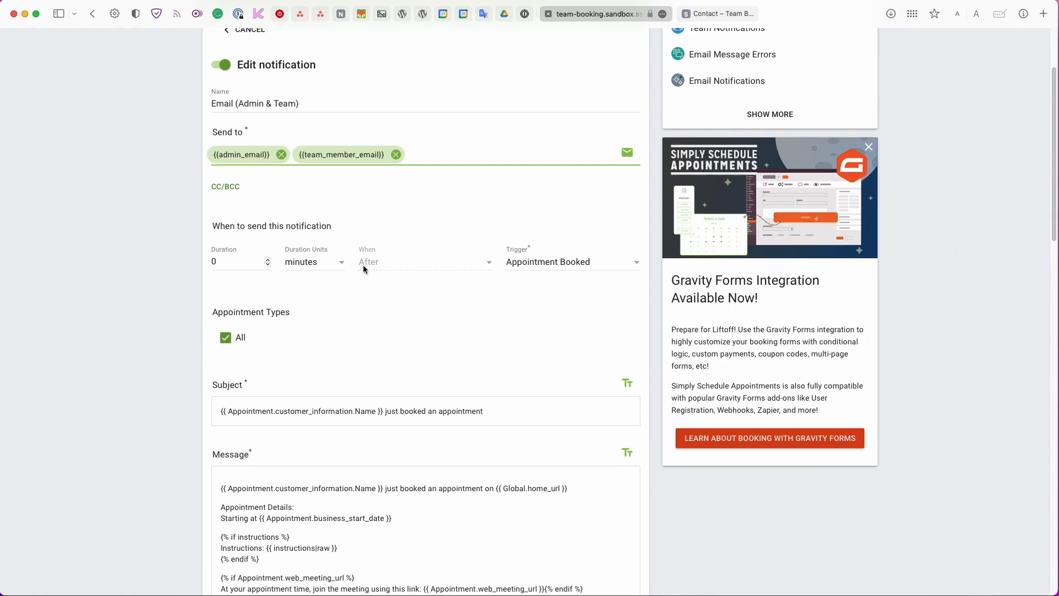
pyautogui.scroll(-5, 363, 269)
# Keep the notification applied to all appointment types.
pyautogui.click(239, 218)
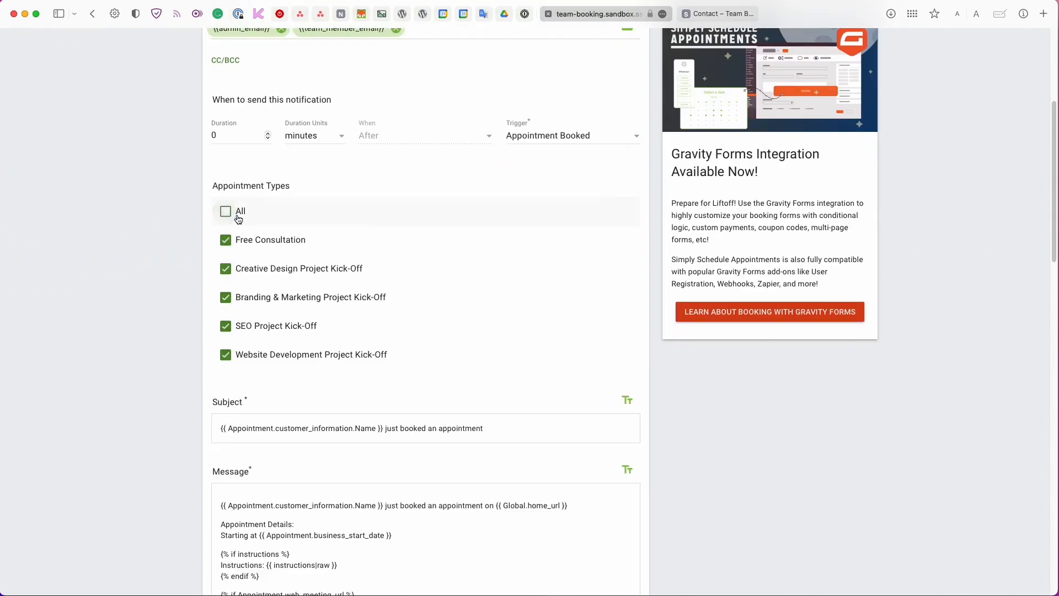
pyautogui.click(238, 213)
pyautogui.scroll(-1, 234, 239)
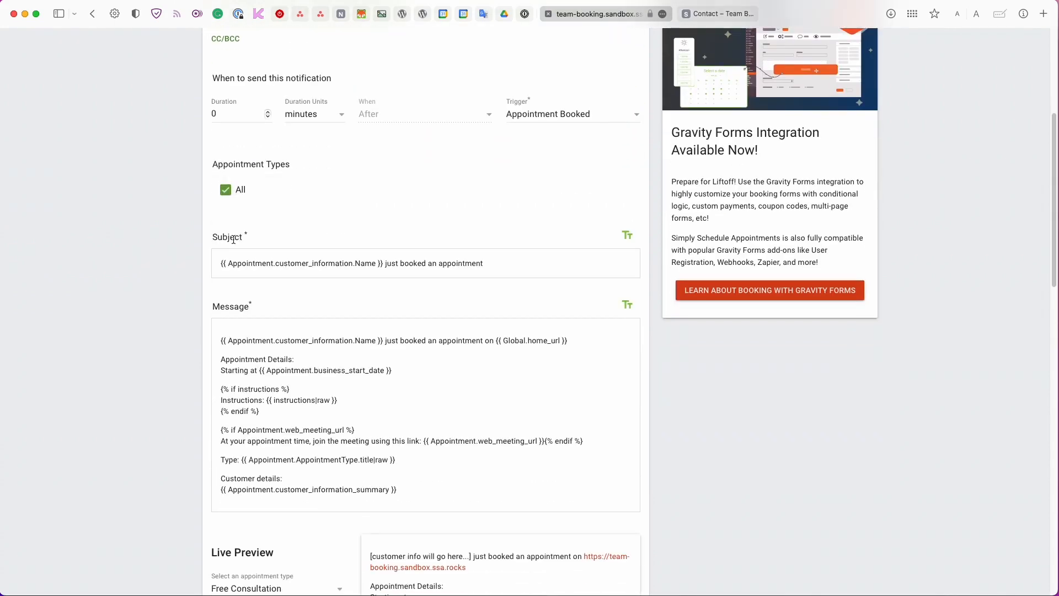
pyautogui.scroll(-8, 233, 239)
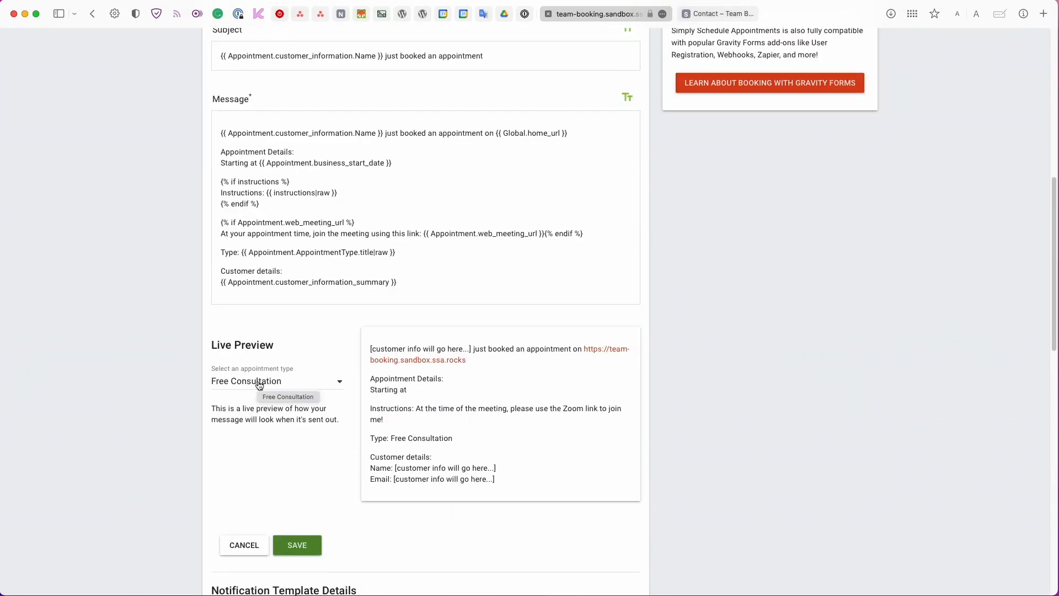
pyautogui.scroll(15, 245, 403)
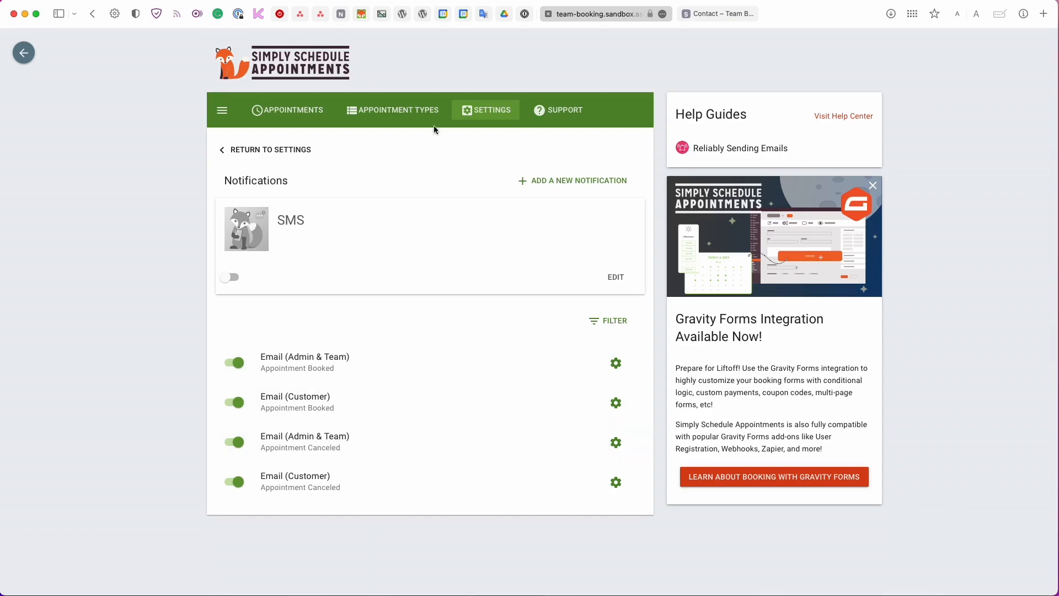
# Open the Calendar Events settings and expand the Shared Event section.
pyautogui.click(489, 115)
pyautogui.scroll(-5, 496, 154)
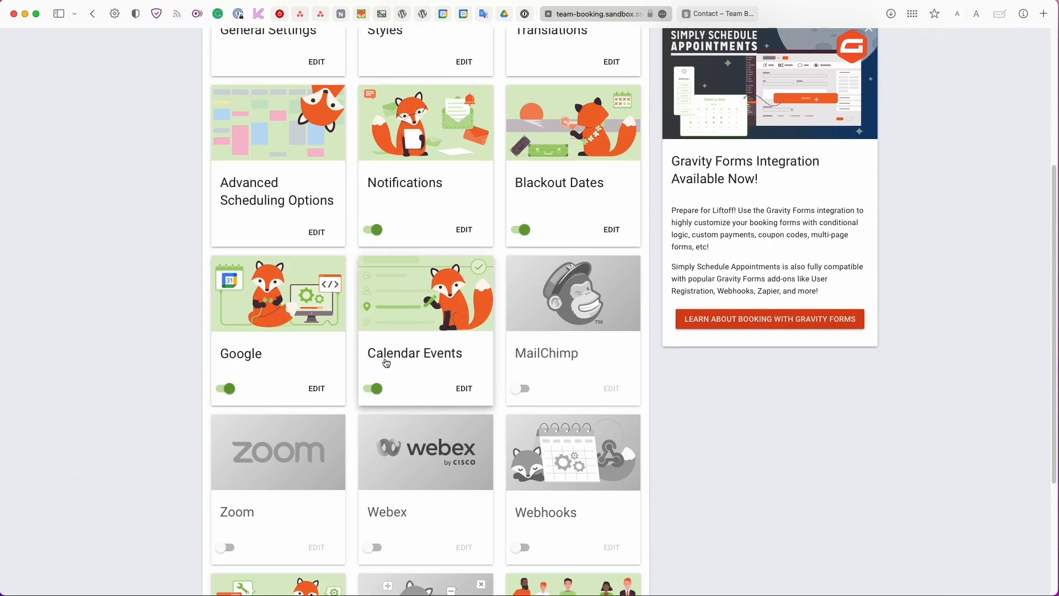
pyautogui.click(463, 368)
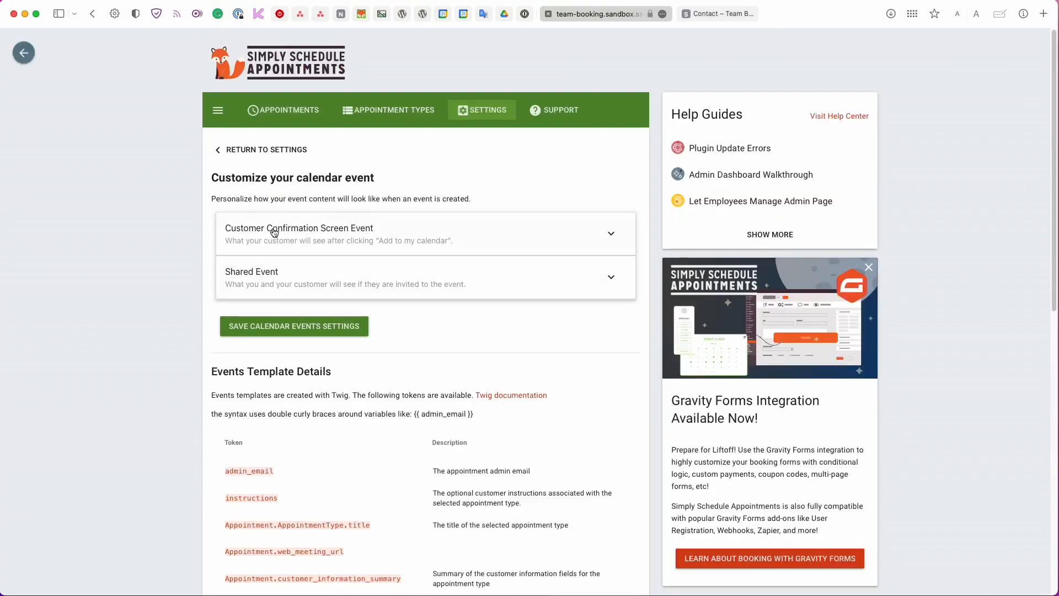
pyautogui.click(362, 245)
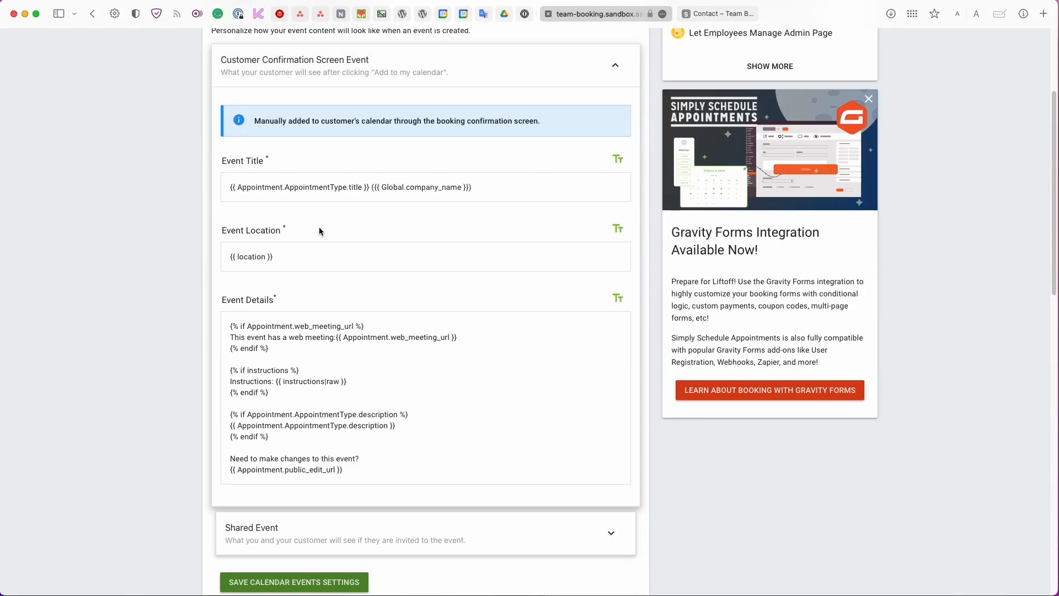
pyautogui.scroll(1, 319, 234)
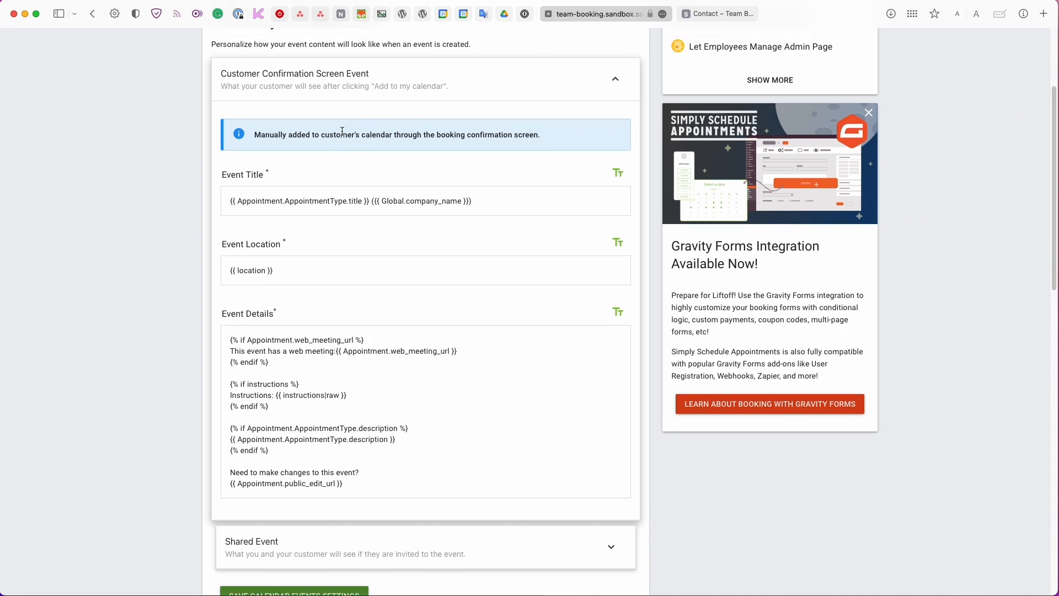
pyautogui.click(421, 74)
pyautogui.click(415, 113)
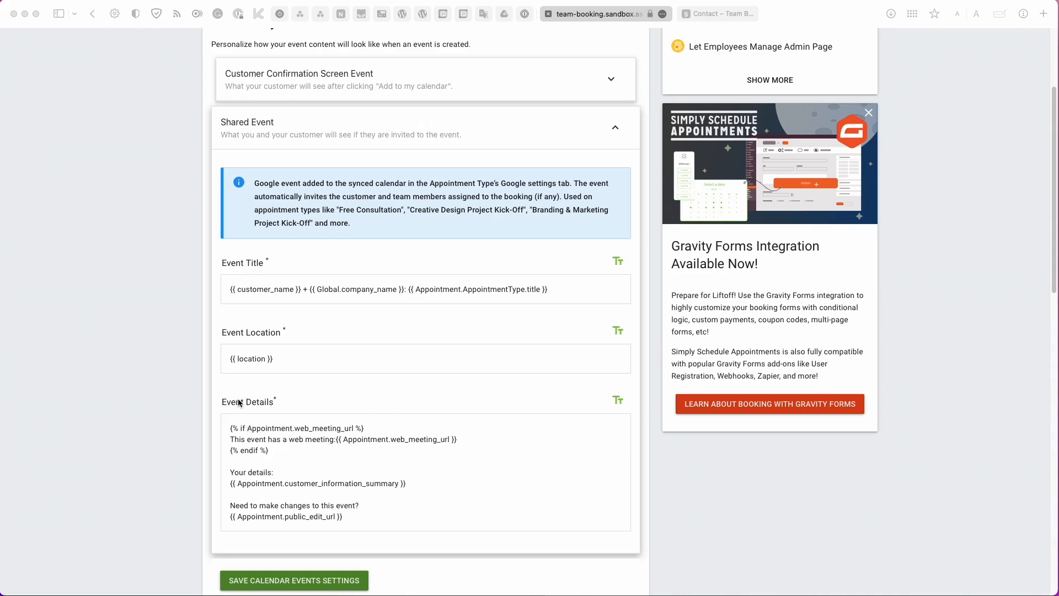
# Add 'If you have any questions, contact me at {{team_member_email}}' to the Shared Event details.
pyautogui.click(455, 480)
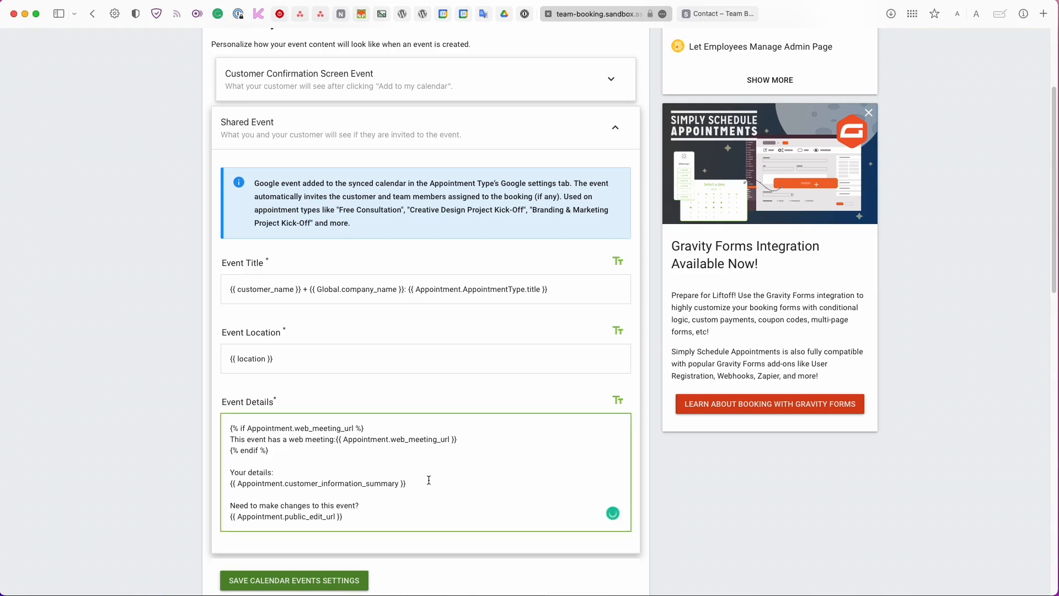
pyautogui.press('Return')
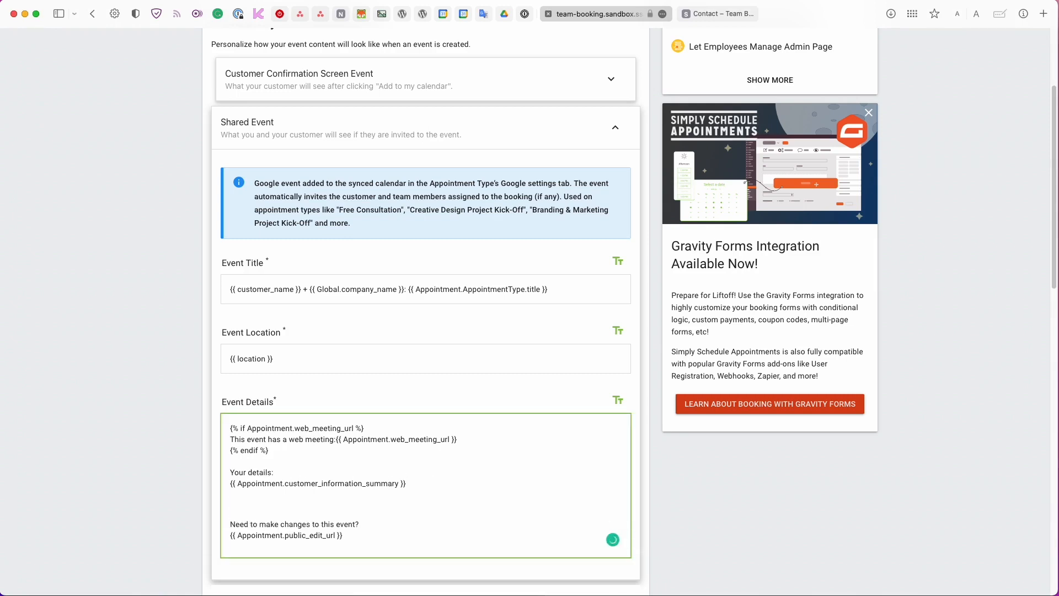
pyautogui.write('If you have any questions, contact me at {{team_member_email}}')
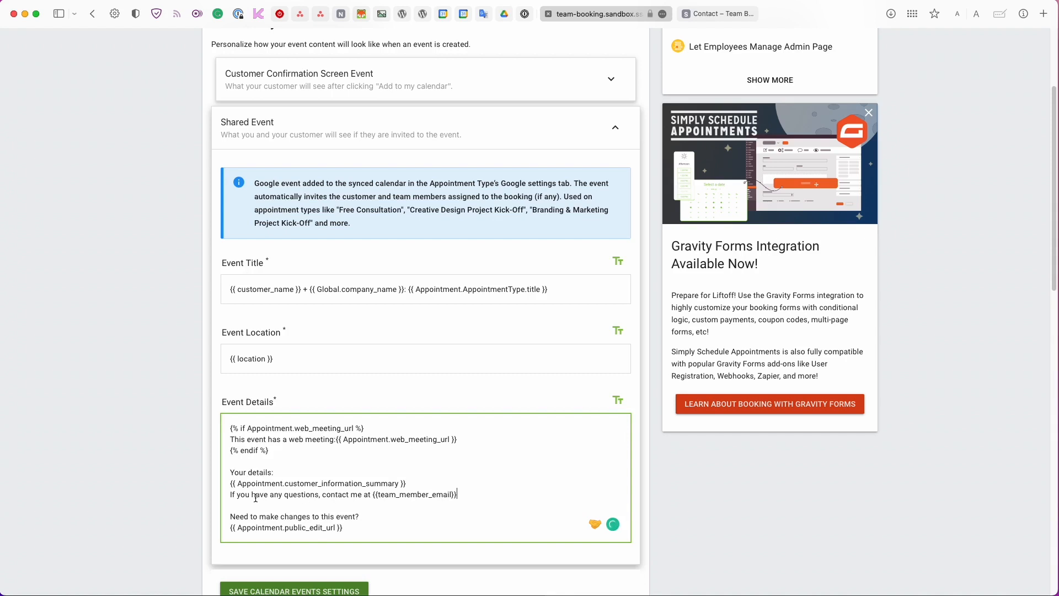
pyautogui.click(227, 491)
pyautogui.press('Return')
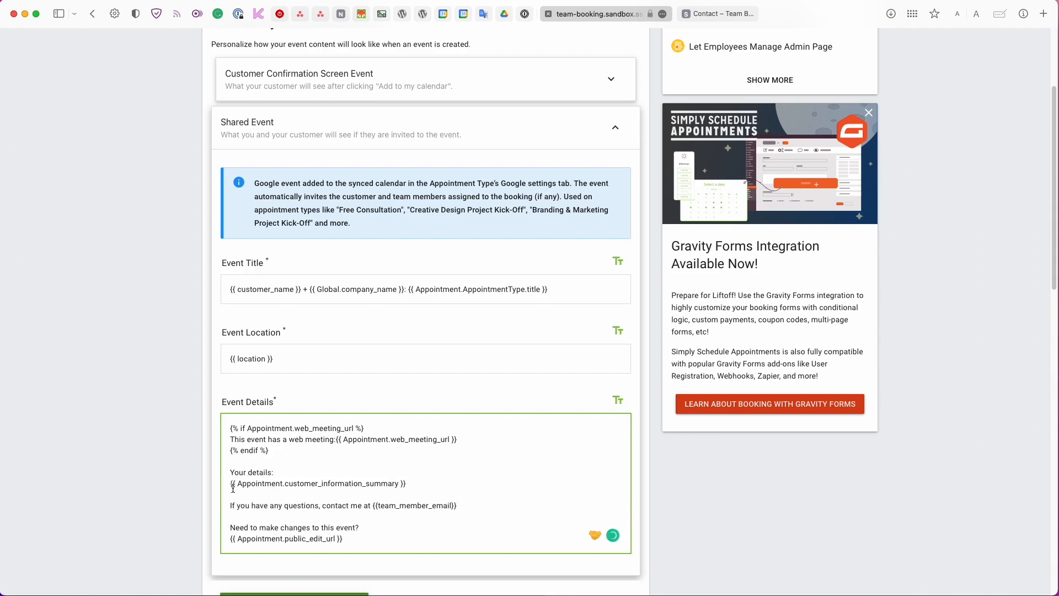
pyautogui.press('Left')
pyautogui.doubleClick(445, 506)
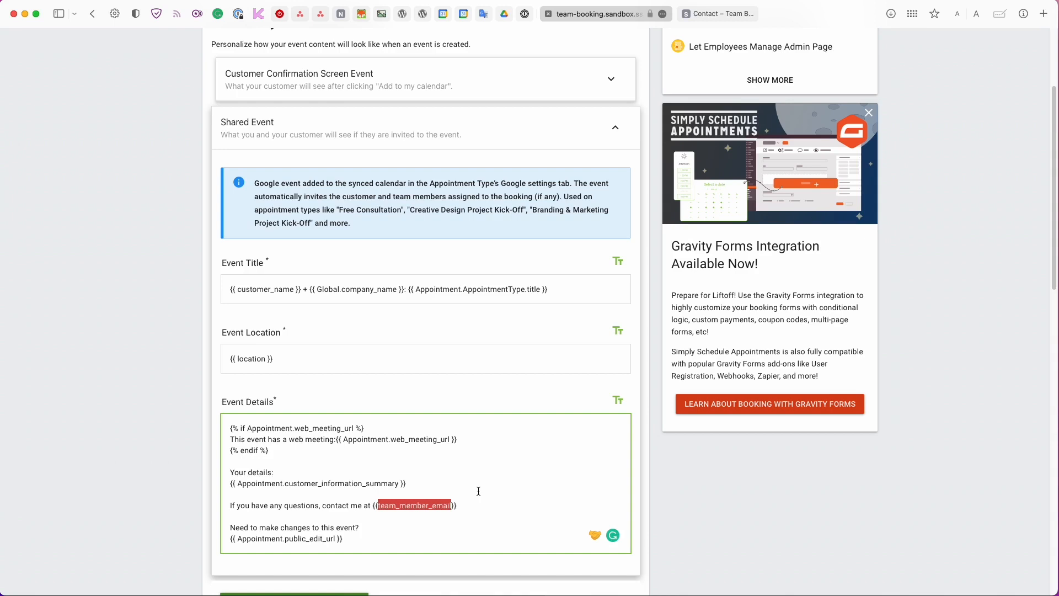
pyautogui.scroll(-2, 478, 491)
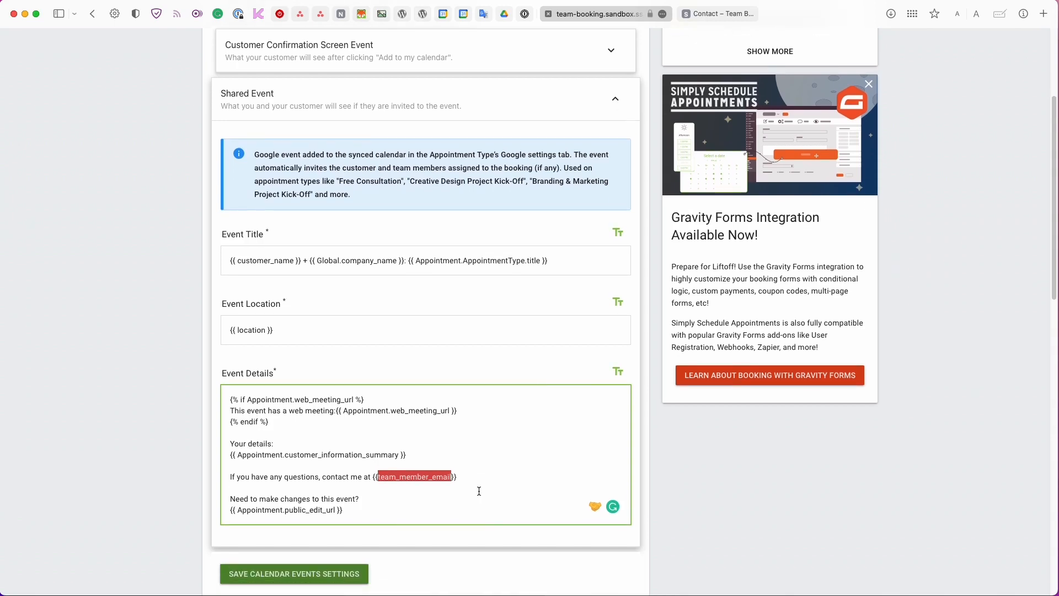
pyautogui.scroll(2, 478, 490)
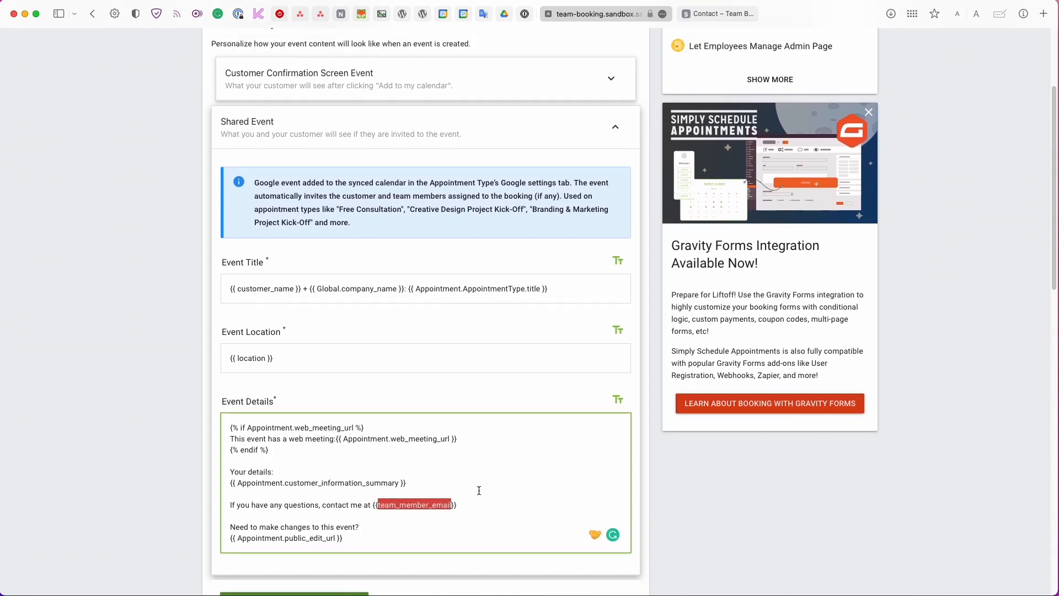
pyautogui.scroll(-1, 479, 491)
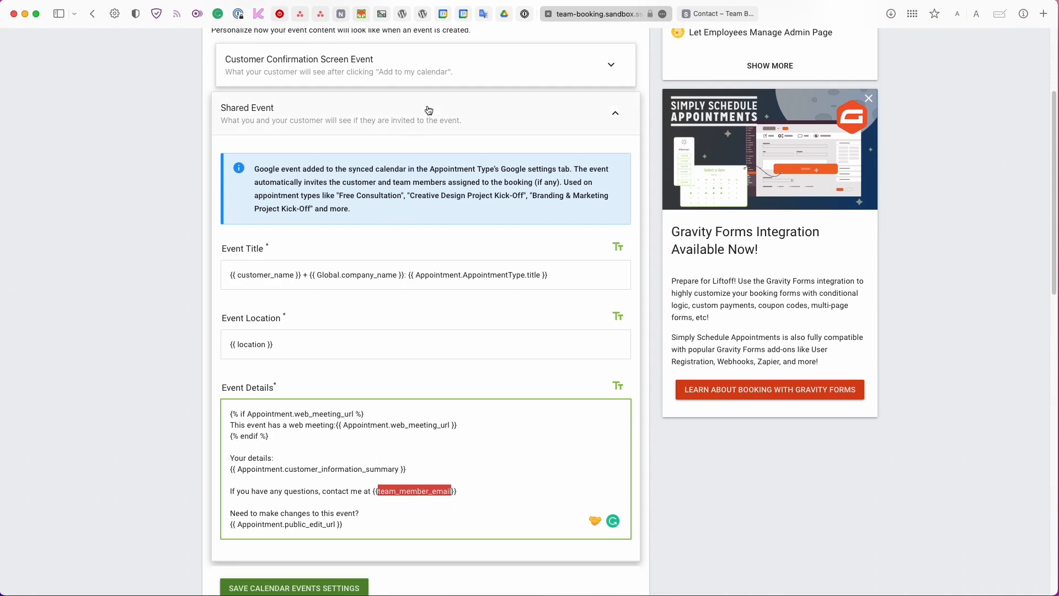
# Paste the same contact line into Customer Confirmation Screen Event details and save.
pyautogui.click(442, 62)
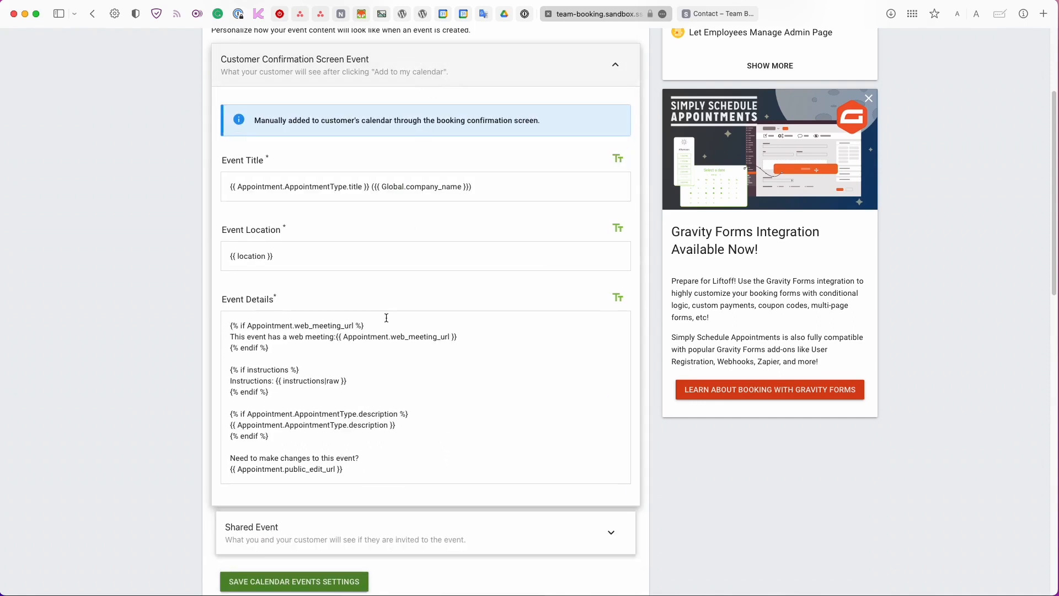
pyautogui.click(354, 432)
pyautogui.write('If you have any questions, contact me at {{team_member_email}}')
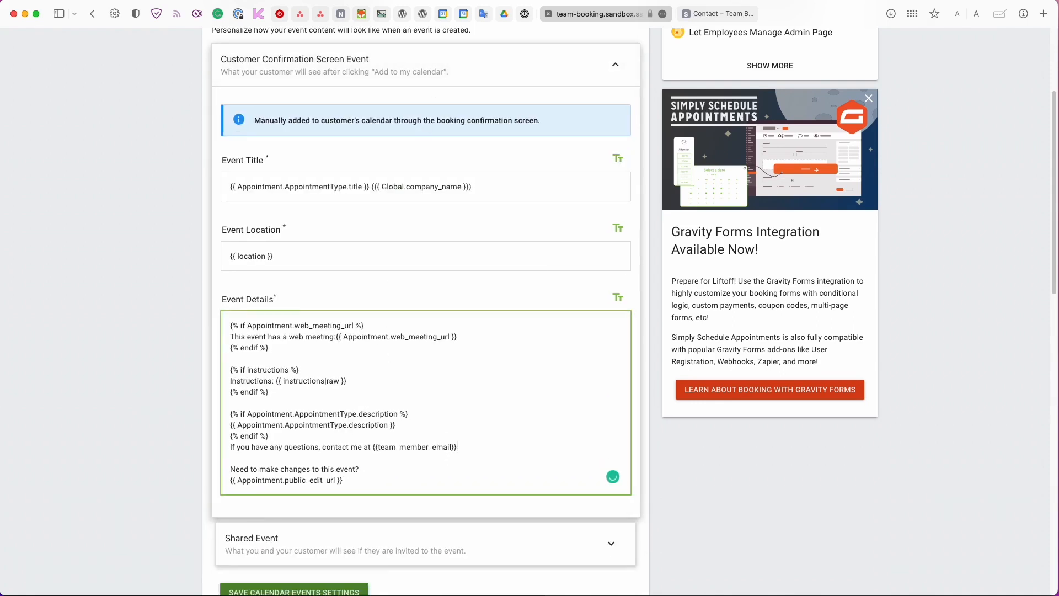
pyautogui.scroll(-5, 284, 436)
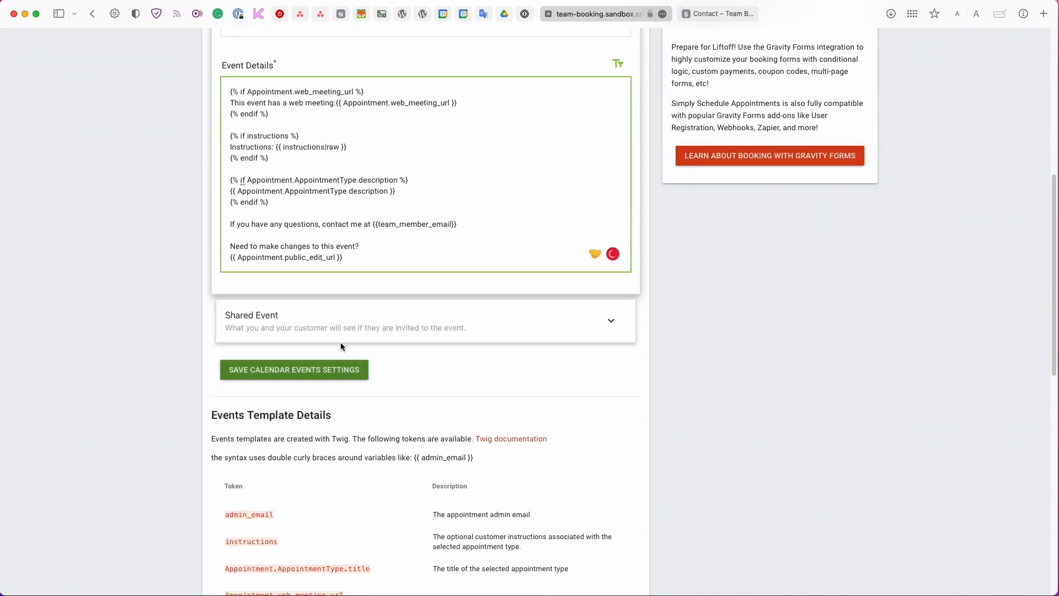
pyautogui.click(329, 370)
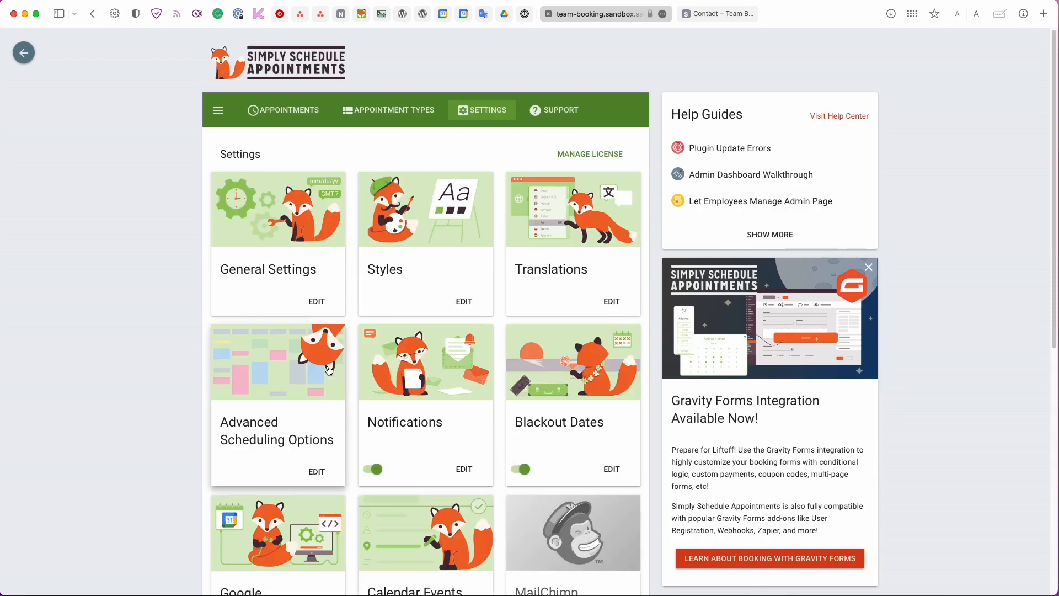
# Go to the Appointment Types page to see all five types with their durations and labels.
pyautogui.scroll(-3, 329, 370)
pyautogui.scroll(-6, 329, 370)
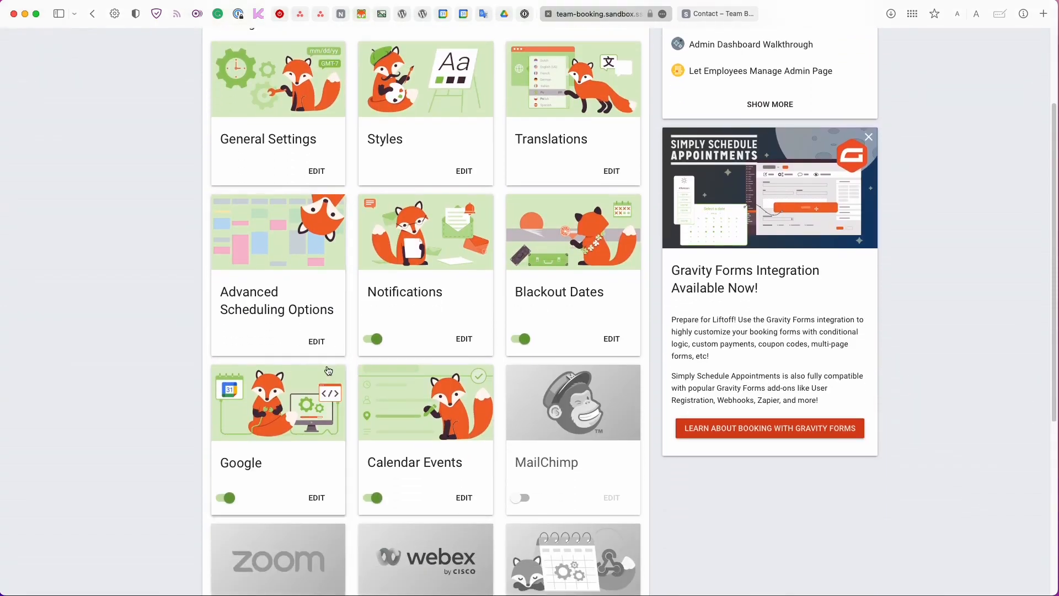
pyautogui.scroll(8, 327, 365)
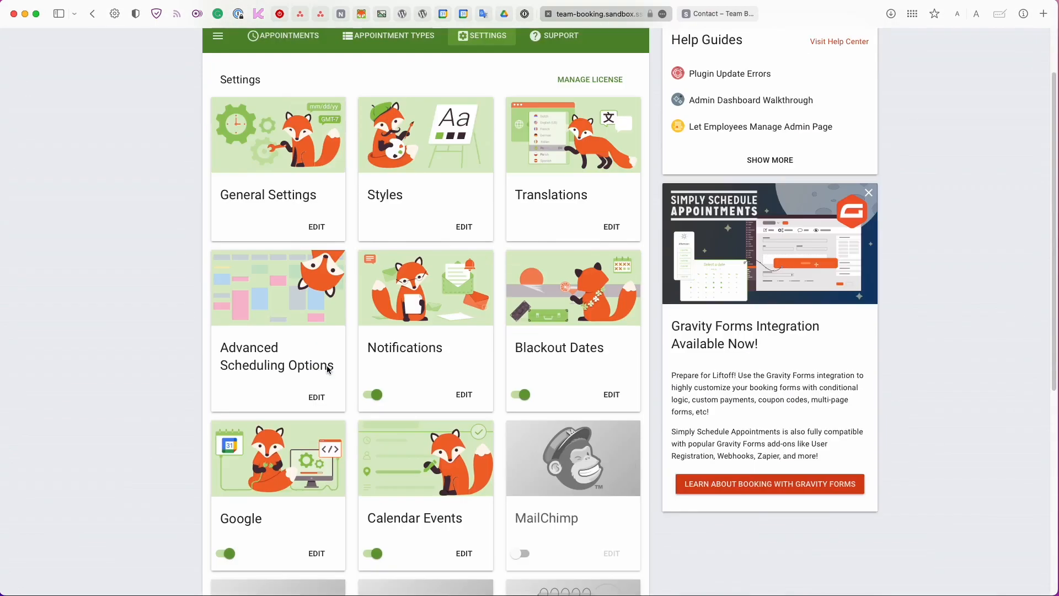
pyautogui.click(391, 110)
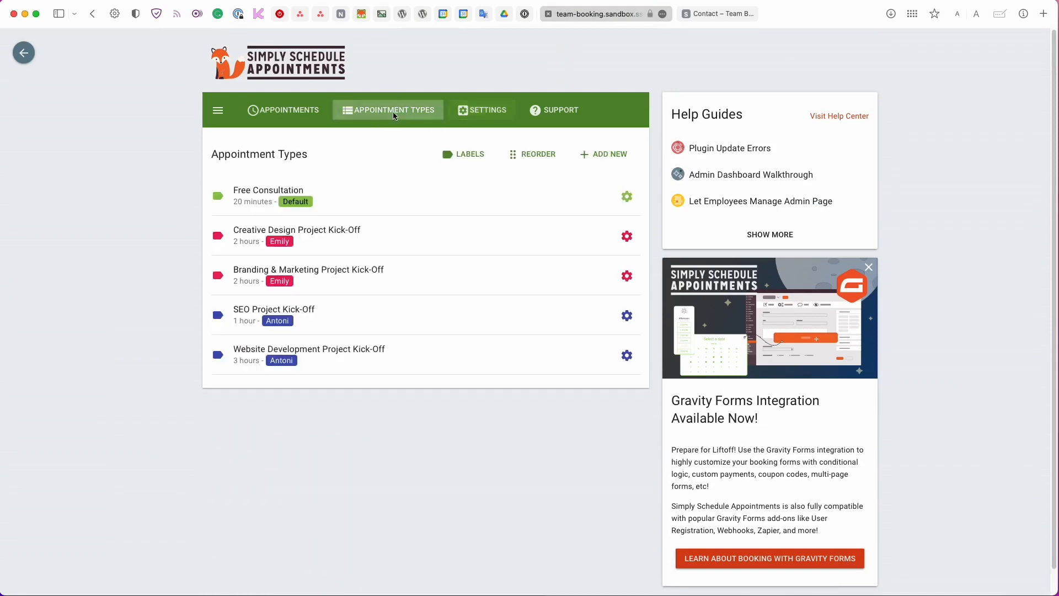
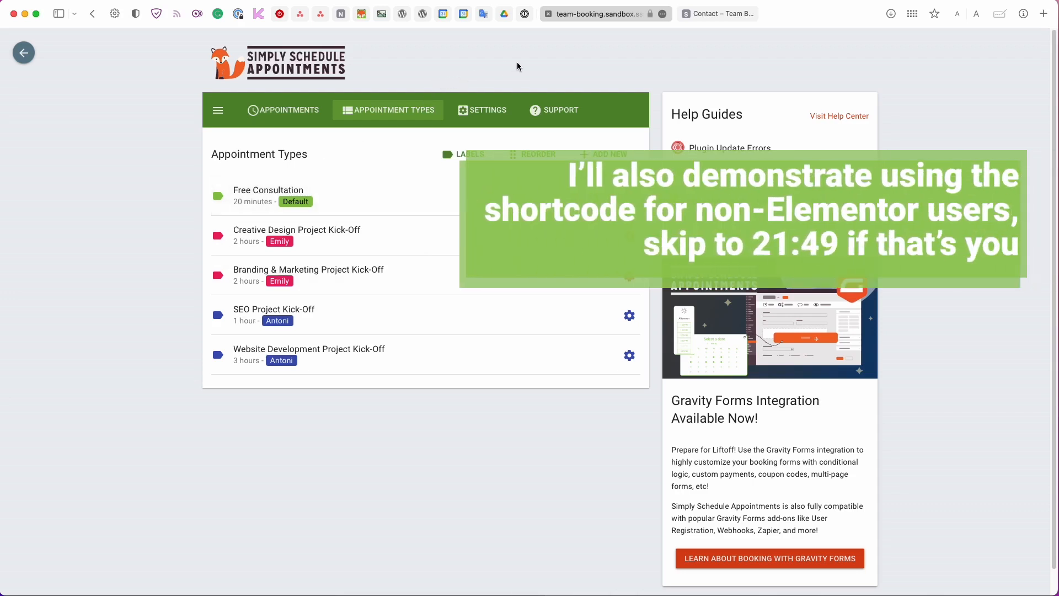
# Open the Contact page in the Elementor editor.
pyautogui.click(706, 16)
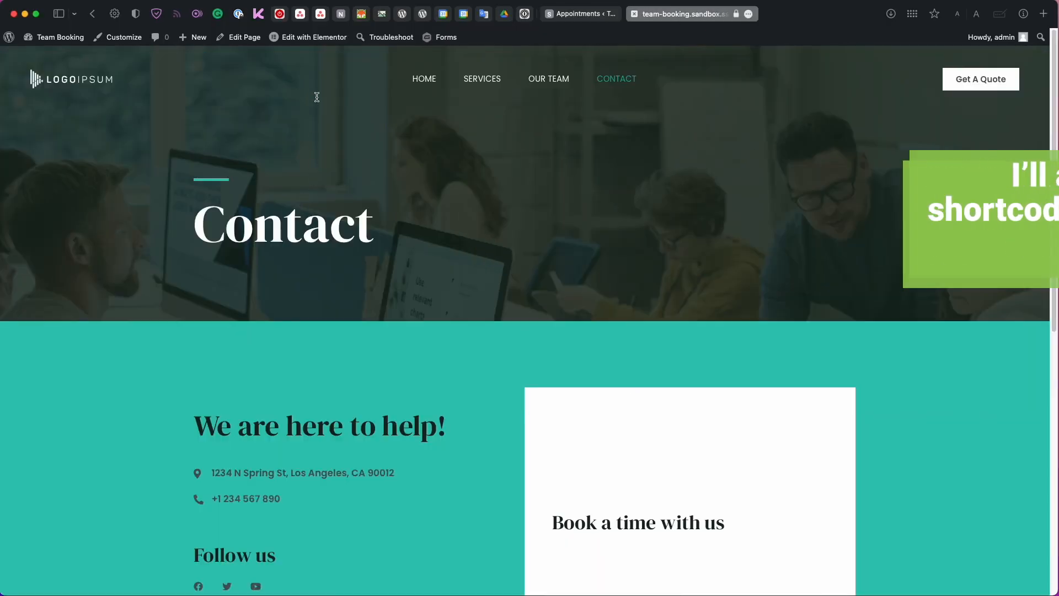
pyautogui.click(323, 48)
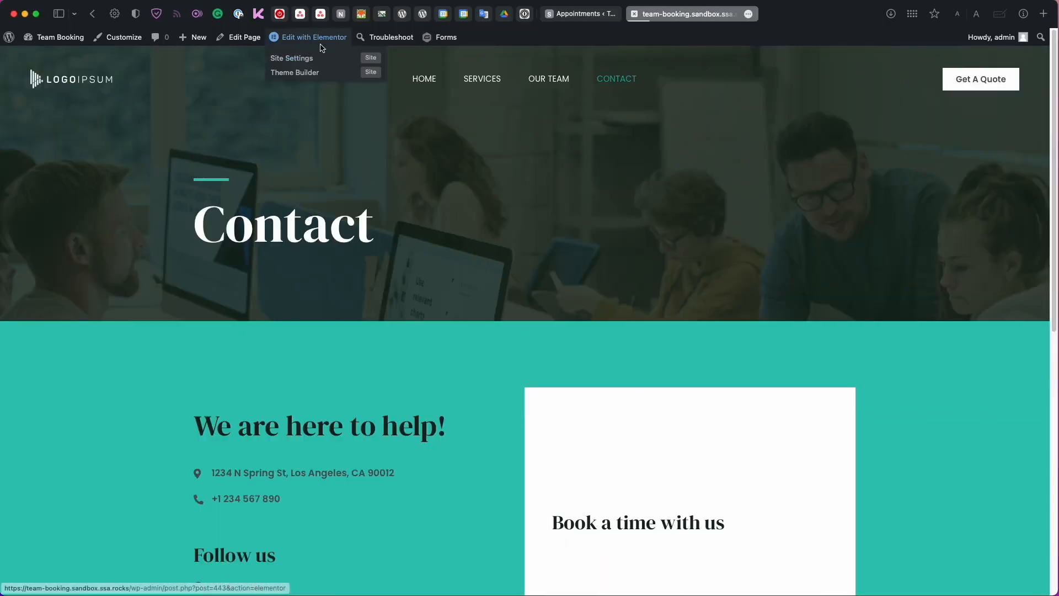
pyautogui.scroll(-6, 392, 301)
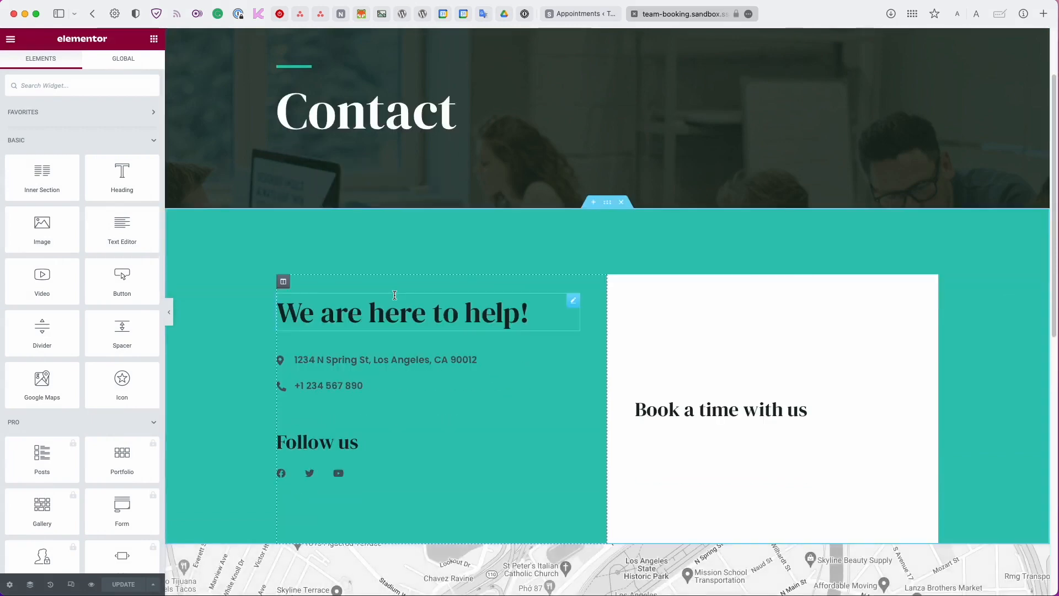
pyautogui.scroll(2, 711, 259)
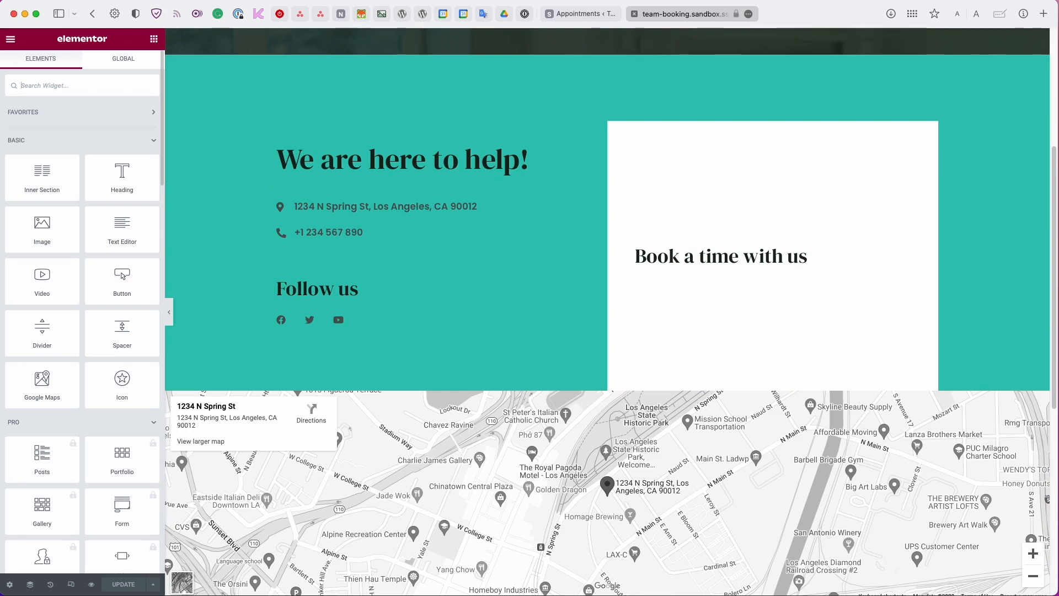
# Add a Schedule an Appointment widget under 'Book a time with us', limited to Free Consultation, and save.
pyautogui.write('ap')
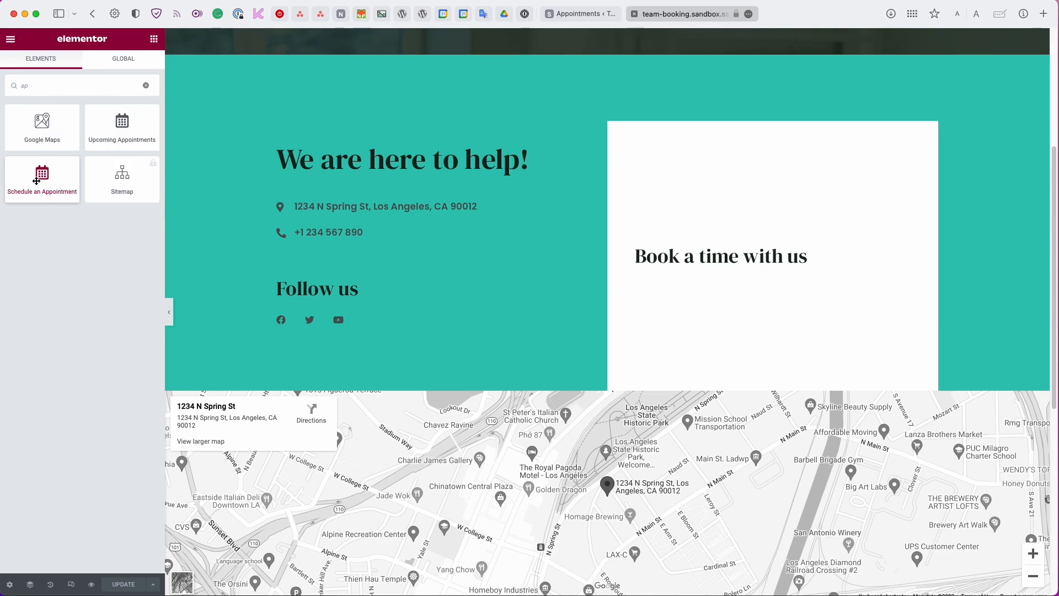
pyautogui.moveTo(37, 183); pyautogui.dragTo(722, 263)
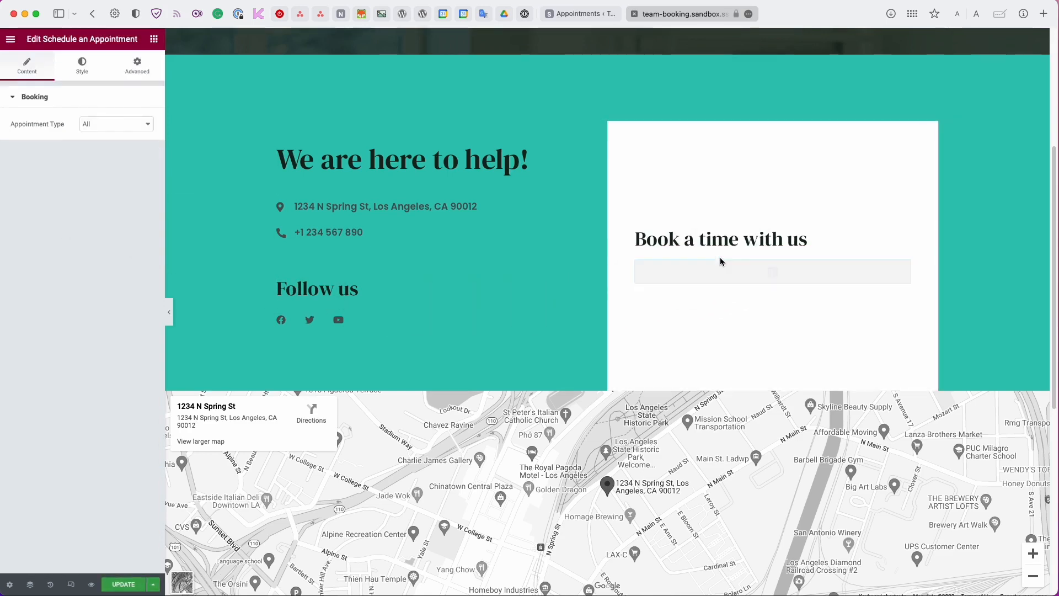
pyautogui.click(119, 127)
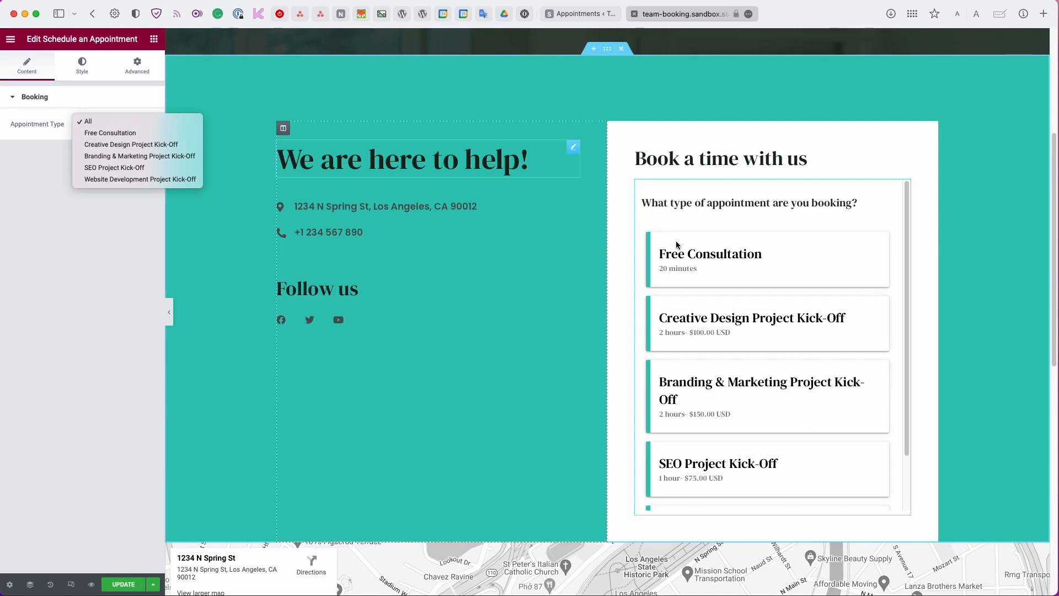
pyautogui.click(97, 132)
pyautogui.scroll(-4, 762, 378)
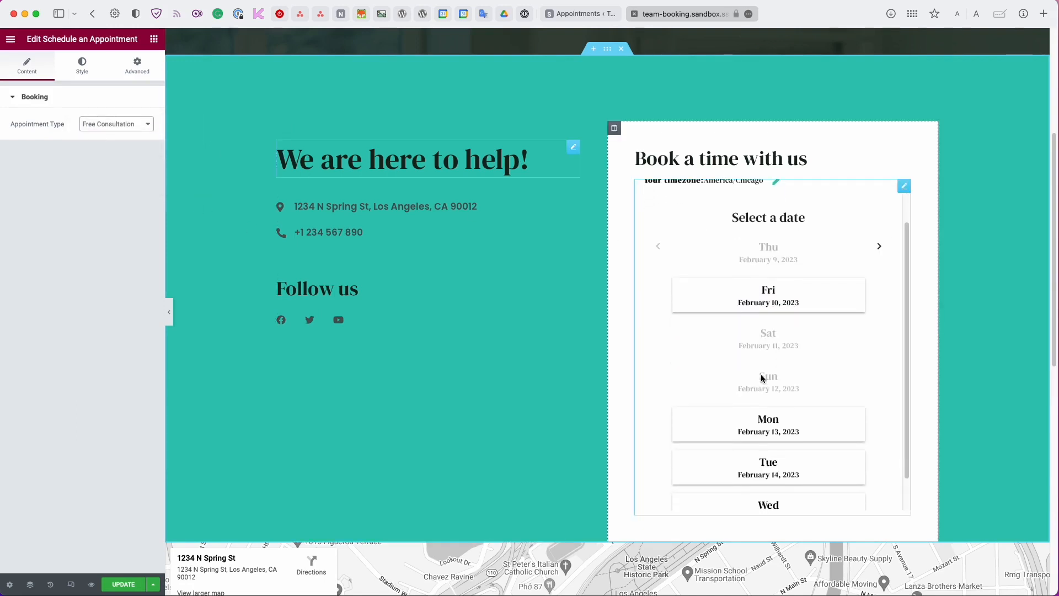
pyautogui.scroll(3, 762, 378)
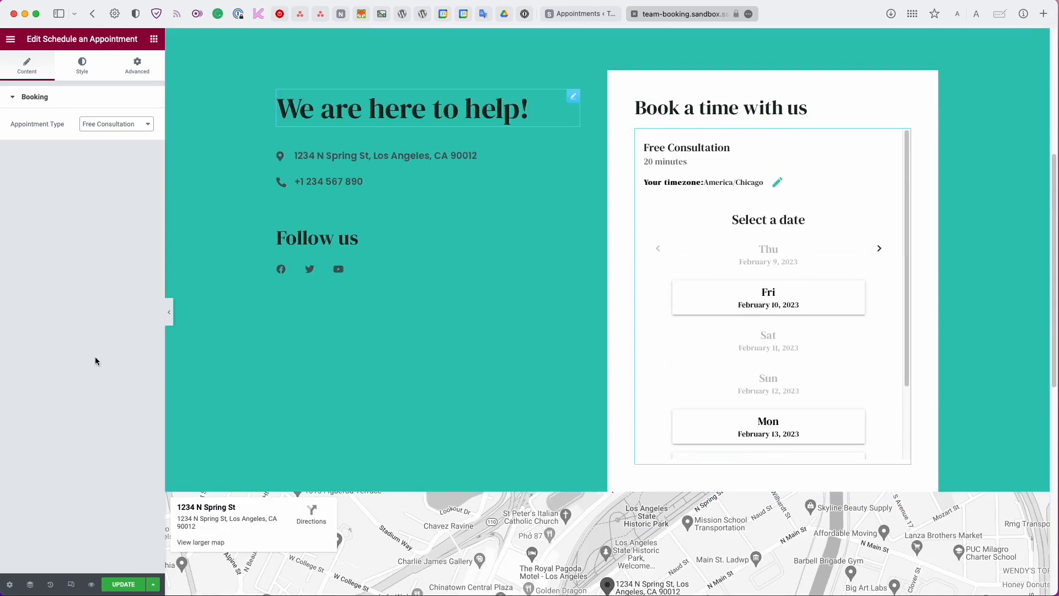
pyautogui.click(112, 583)
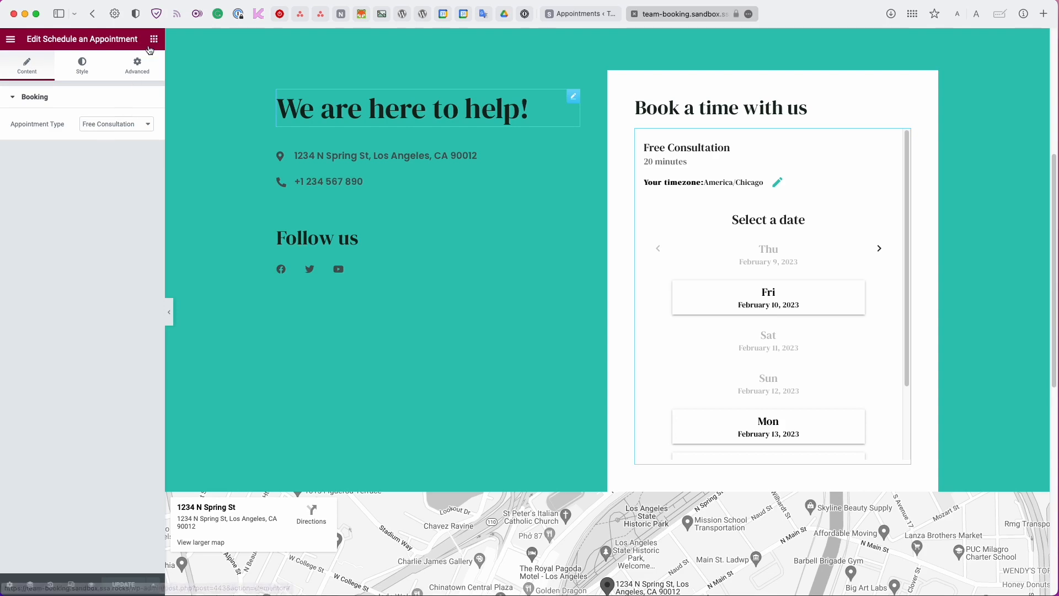
# Copy the Free Consultation shortcode [ssa_booking type=free-consultation] from its Booking Info, then go back to Elementor.
pyautogui.click(593, 14)
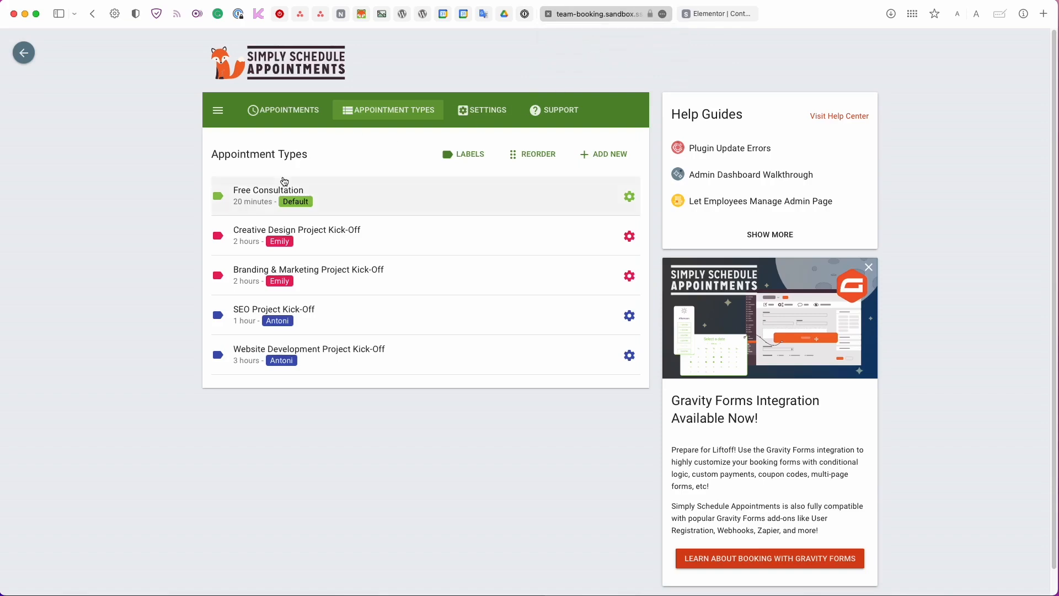
pyautogui.click(319, 195)
pyautogui.scroll(-10, 323, 194)
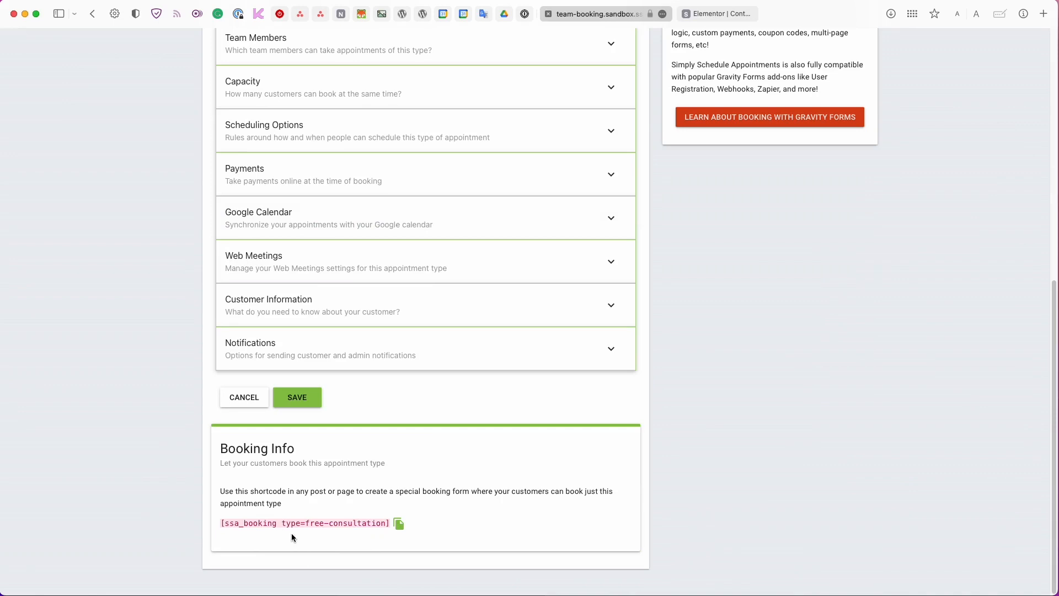
pyautogui.click(399, 524)
pyautogui.click(399, 524)
pyautogui.click(717, 14)
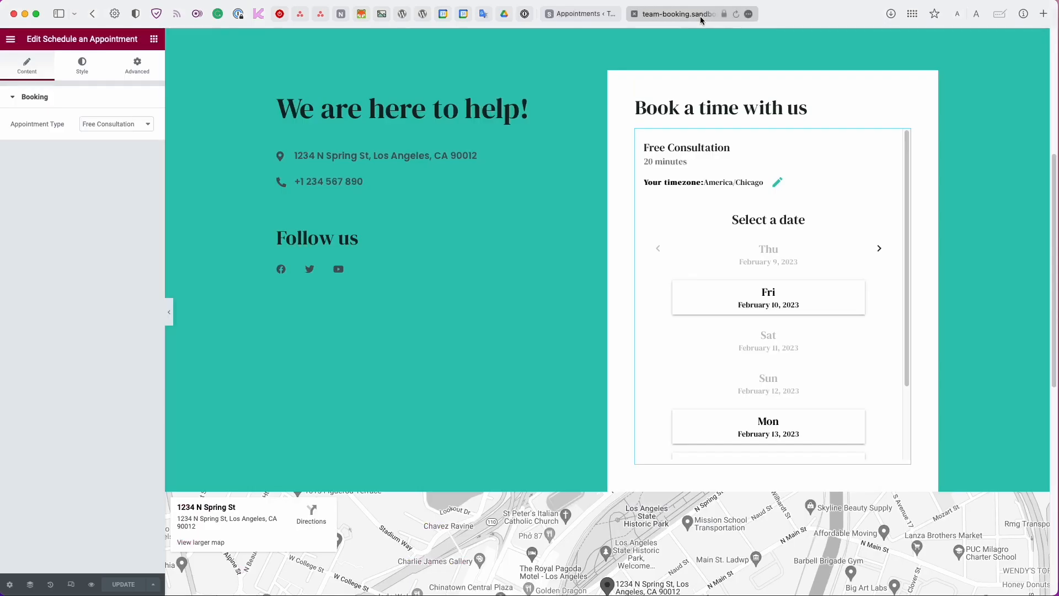
# Replace the booking widget with a Text Editor block holding [ssa_booking type=free-consultation], then view the live page.
pyautogui.click(898, 138)
pyautogui.rightClick(898, 138)
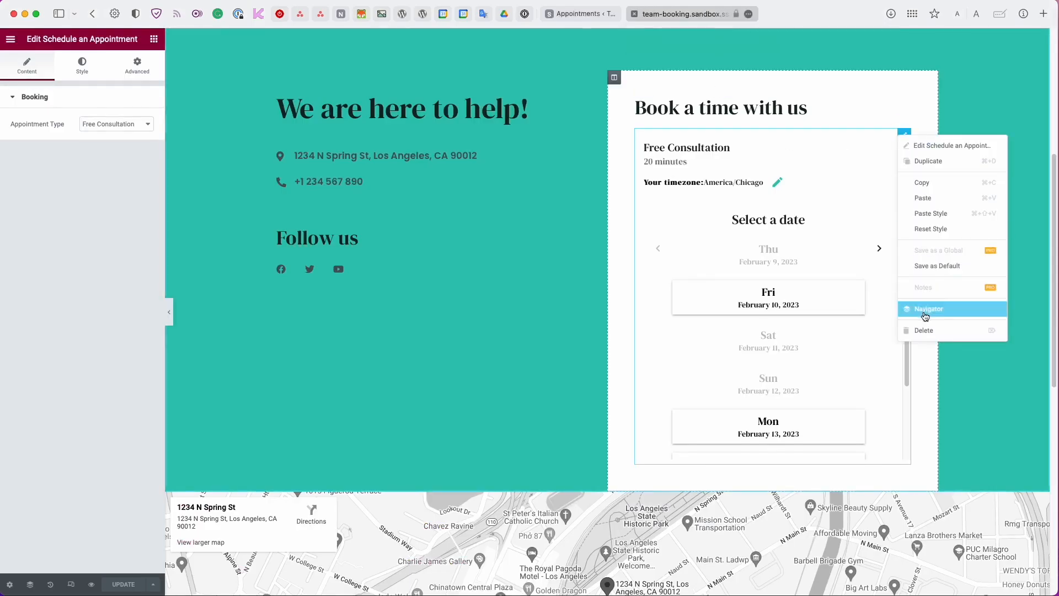
pyautogui.click(922, 331)
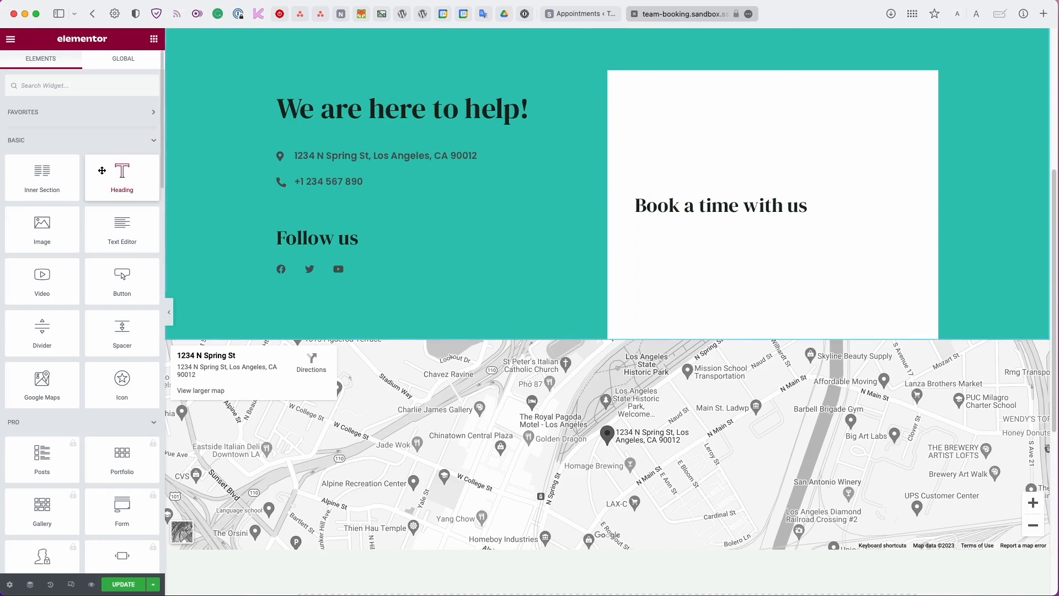
pyautogui.moveTo(91, 213); pyautogui.dragTo(696, 216)
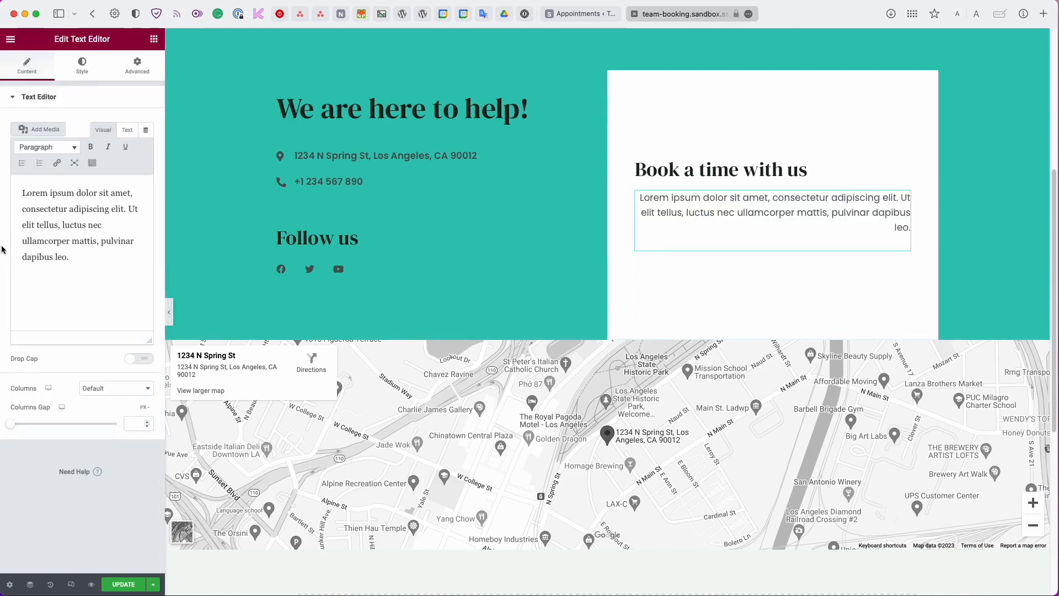
pyautogui.moveTo(83, 259); pyautogui.dragTo(18, 195)
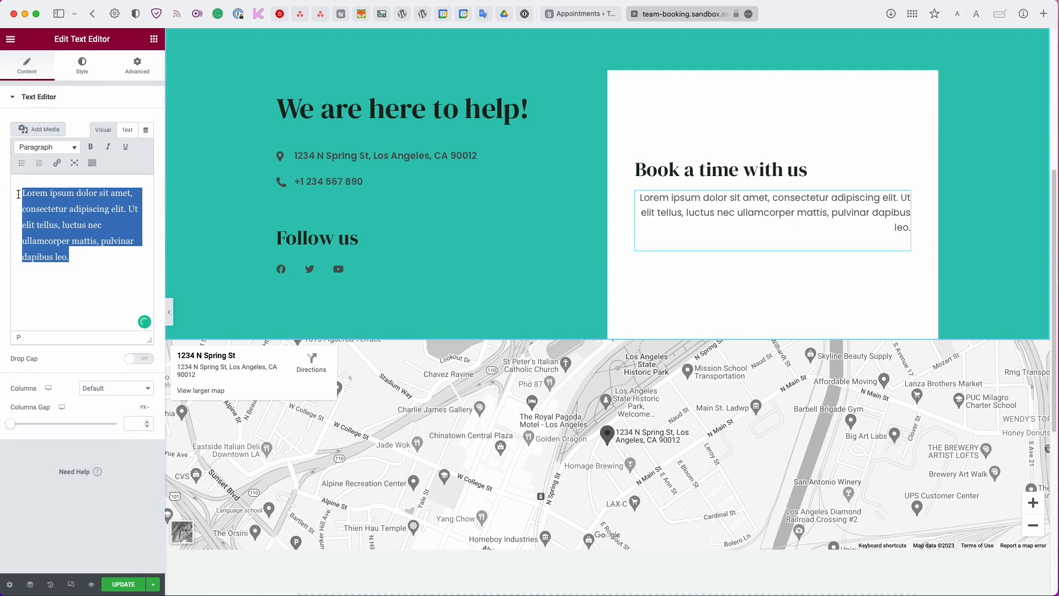
pyautogui.press('super+v')
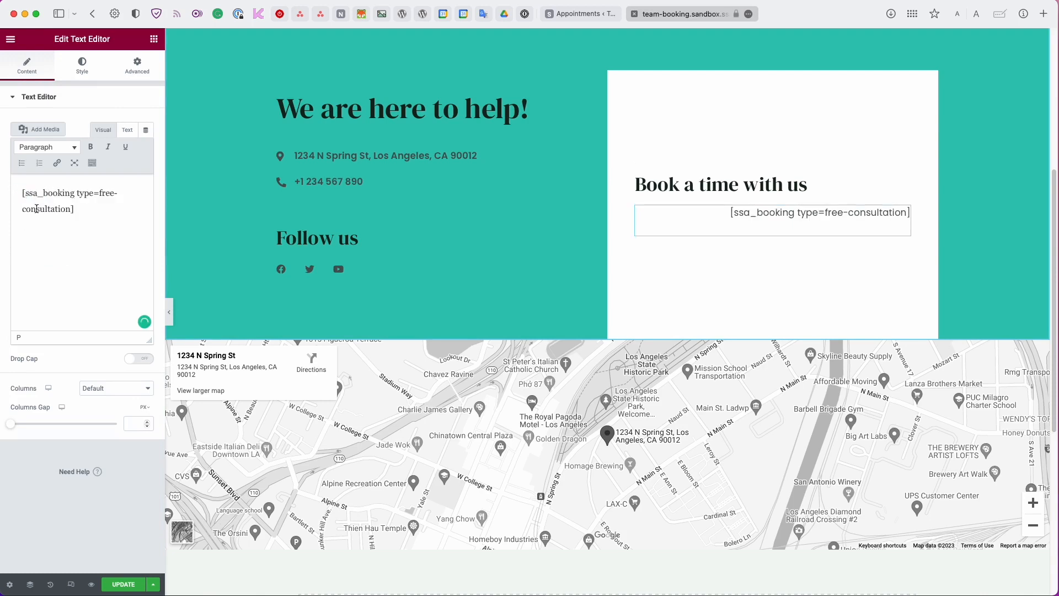
pyautogui.click(11, 39)
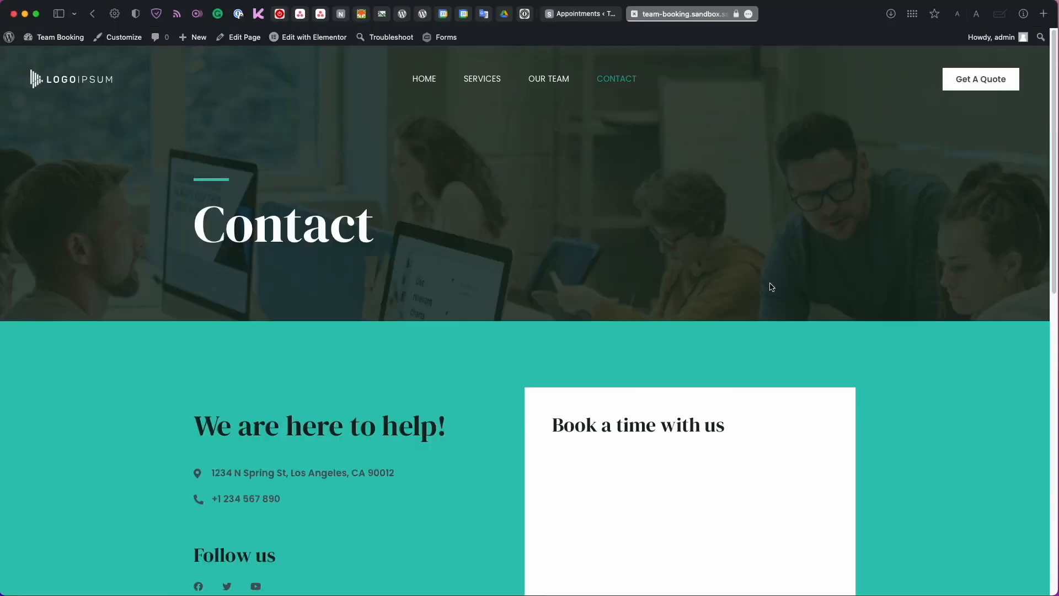
pyautogui.scroll(-5, 770, 289)
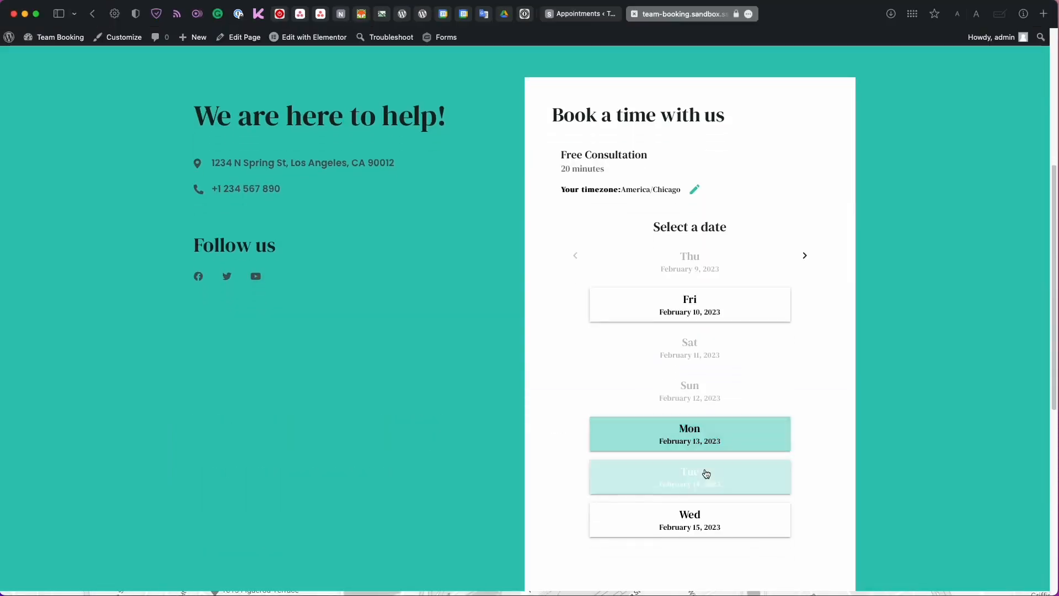
# Pick Friday, February 10 at 9:00 AM in the Free Consultation booking form.
pyautogui.scroll(-1, 634, 414)
pyautogui.click(753, 254)
pyautogui.scroll(7, 853, 419)
pyautogui.scroll(-5, 853, 420)
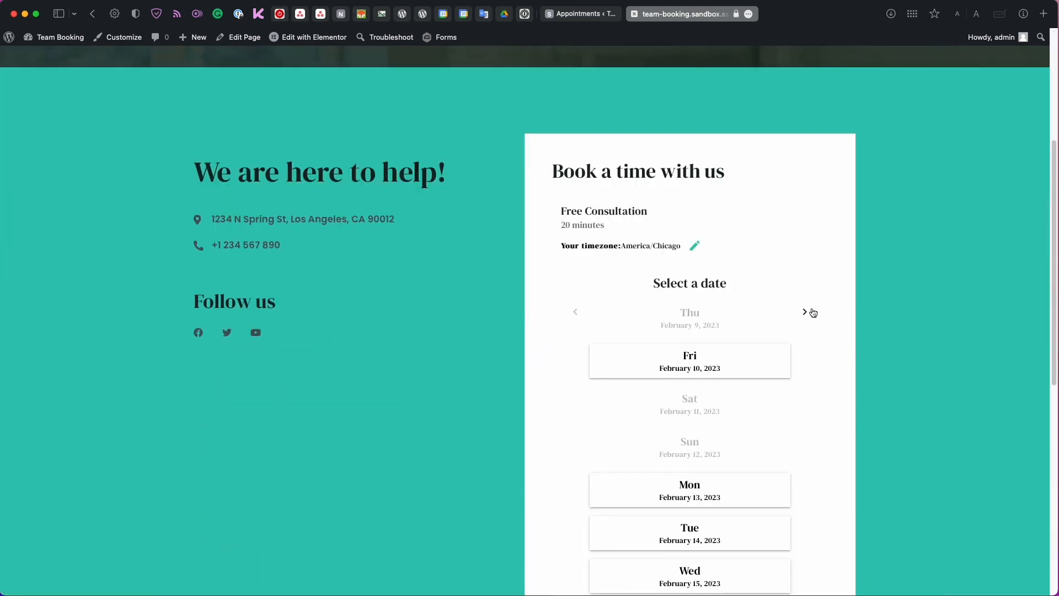
pyautogui.click(807, 311)
pyautogui.click(578, 311)
pyautogui.scroll(-2, 579, 308)
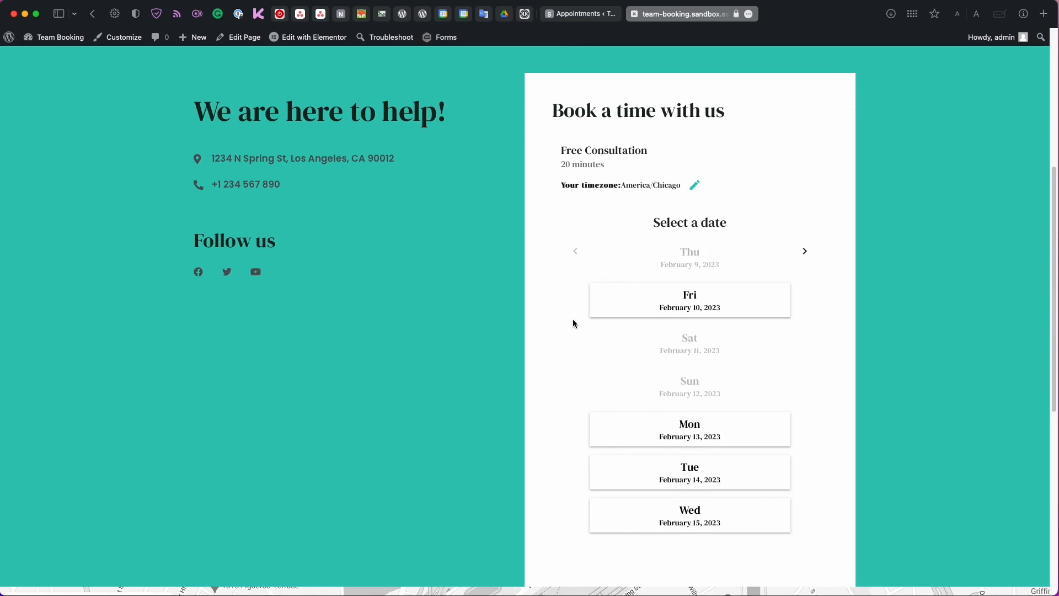
pyautogui.scroll(-1, 568, 331)
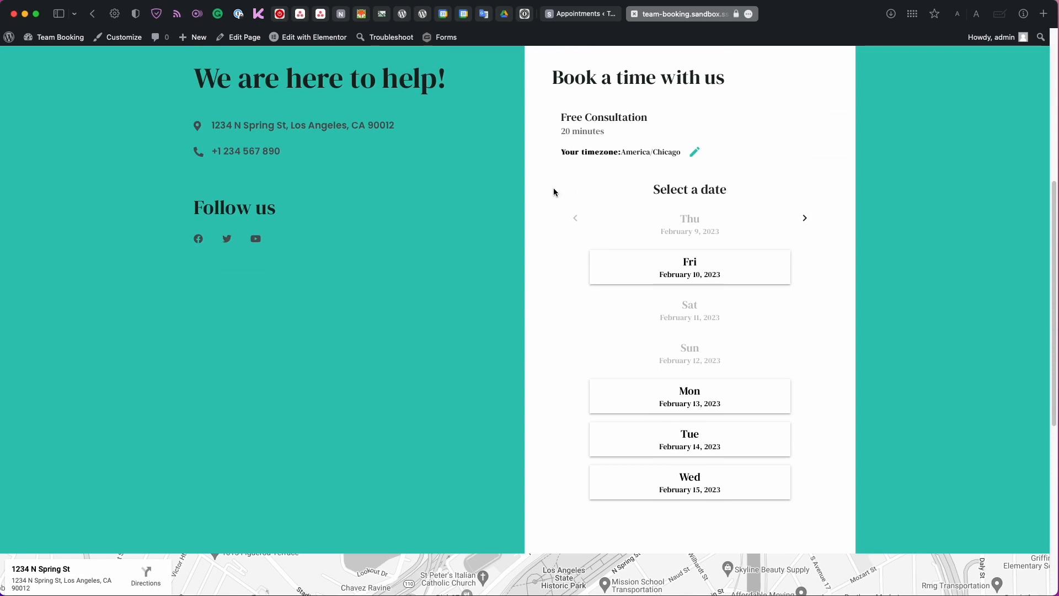
pyautogui.scroll(1, 587, 317)
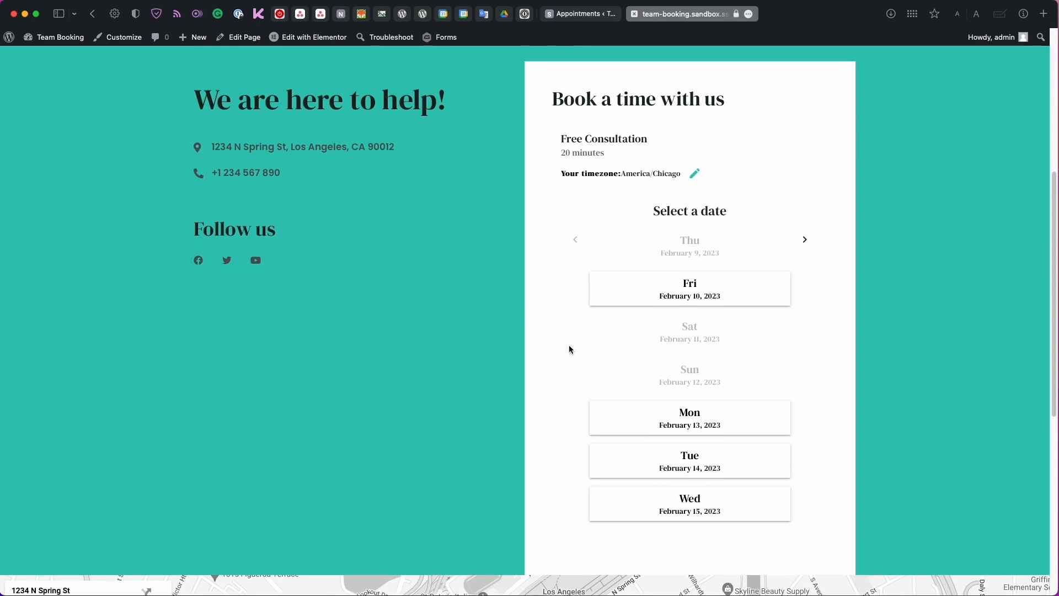
pyautogui.click(660, 300)
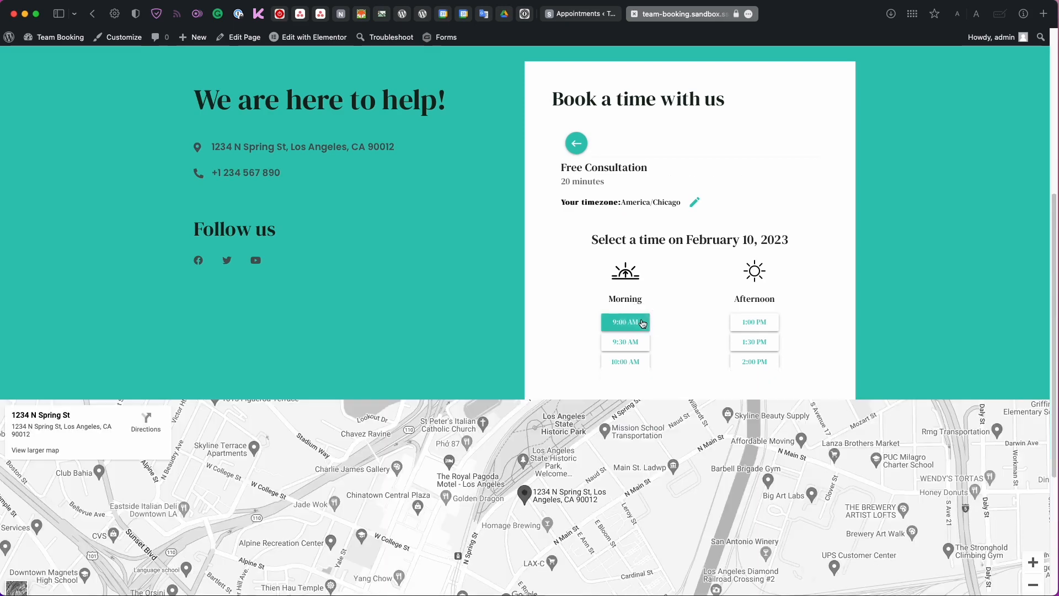
pyautogui.click(643, 324)
# Enter the customer's name and email, book the appointment, and add it to Google Calendar.
pyautogui.click(662, 255)
pyautogui.write('Natalie')
pyautogui.press('Tab')
pyautogui.write('natalie')
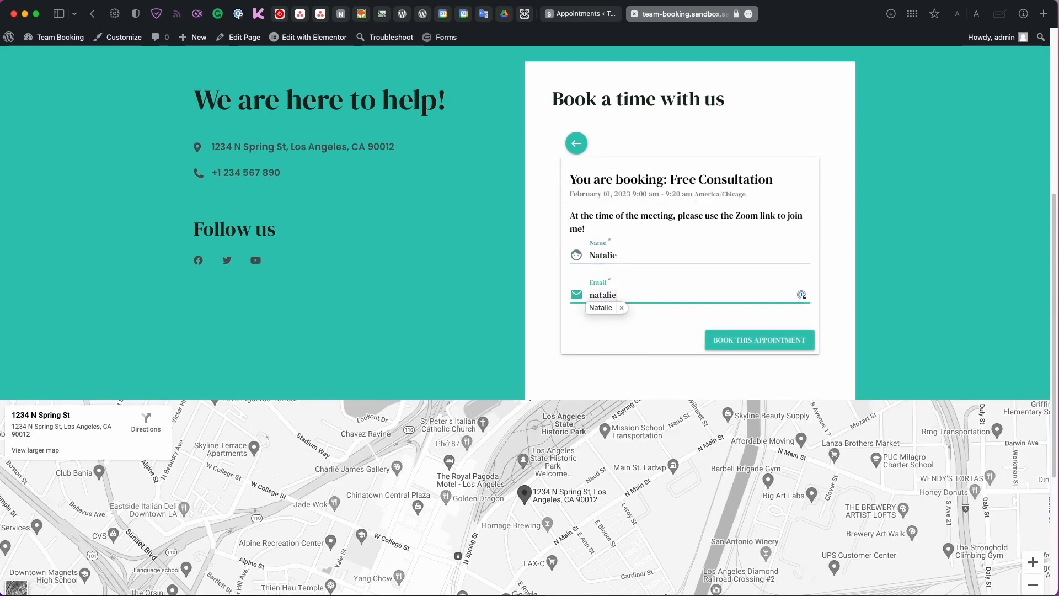
pyautogui.write('@example.com')
pyautogui.click(724, 339)
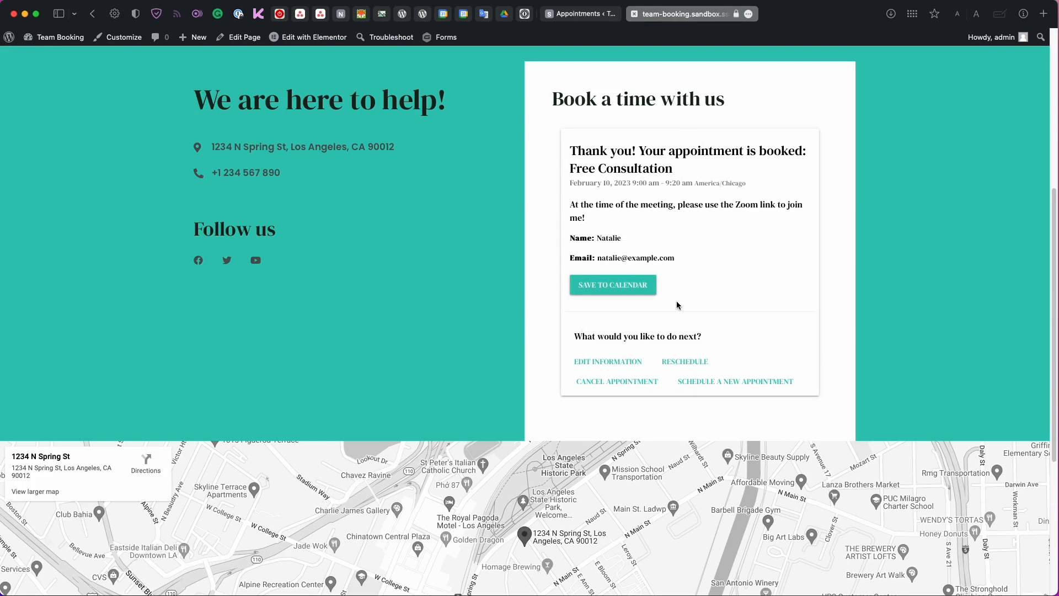
pyautogui.click(618, 286)
pyautogui.click(603, 307)
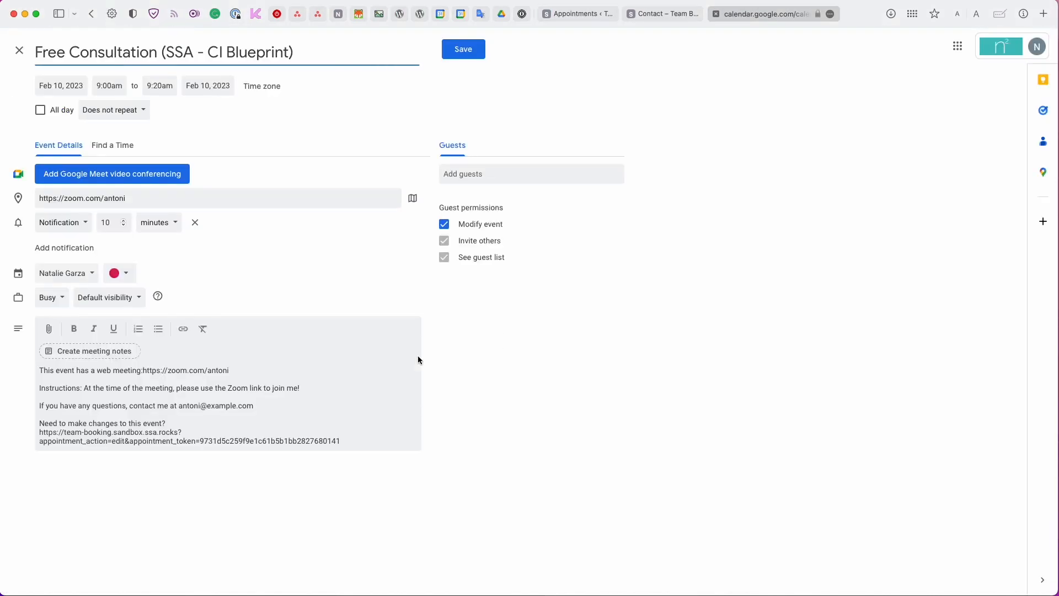
# Review the Free Consultation event description in Google Calendar, then close the tab without saving.
pyautogui.moveTo(40, 407); pyautogui.dragTo(263, 406)
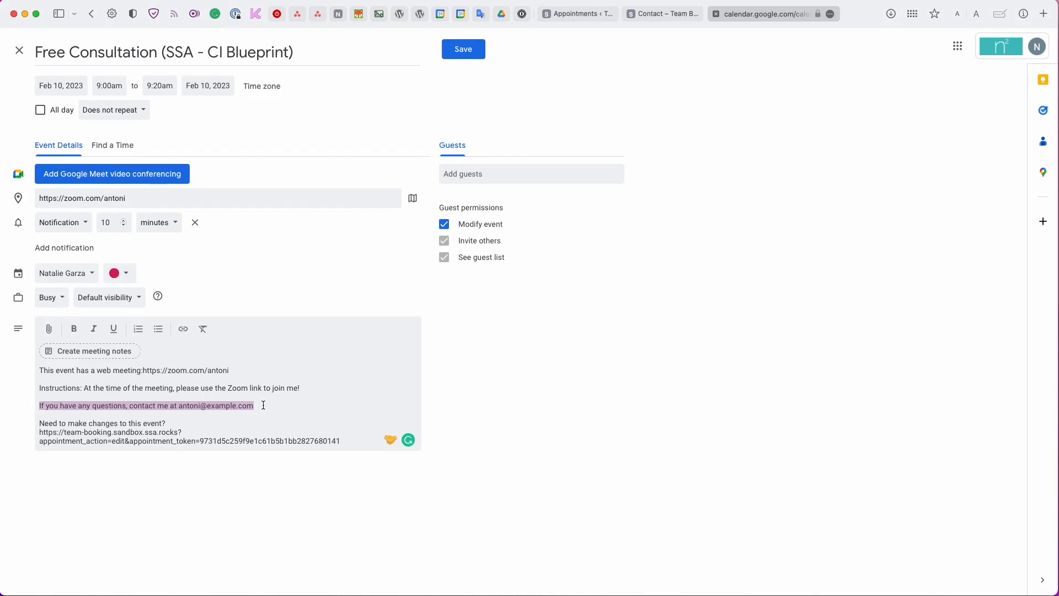
pyautogui.click(264, 406)
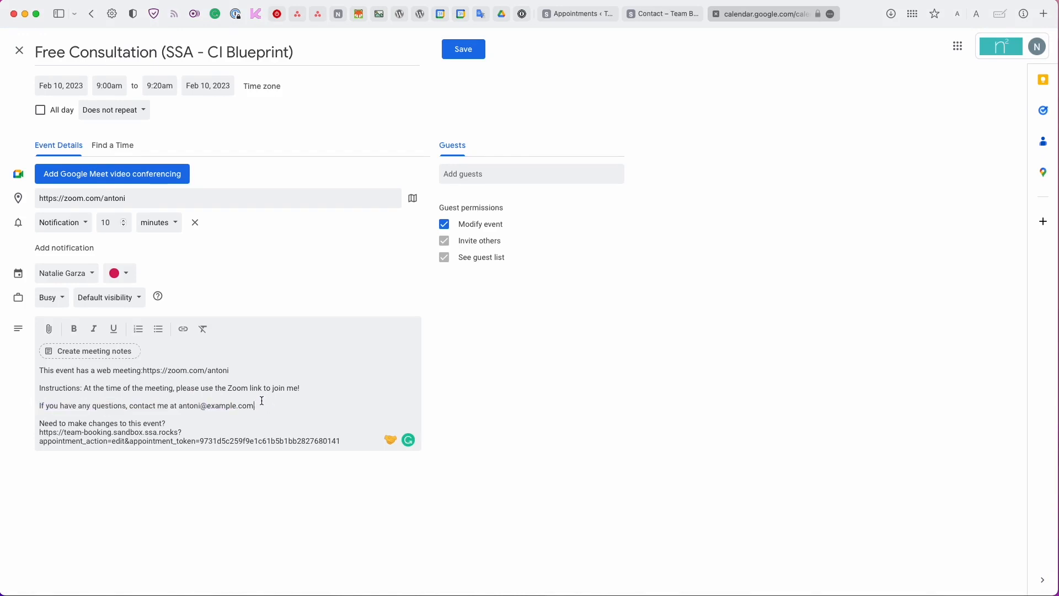
pyautogui.click(716, 14)
pyautogui.press('Return')
# Open the first test booking's Appointment Details to check its date, then start a new booking on the Contact page.
pyautogui.click(593, 17)
pyautogui.scroll(10, 449, 258)
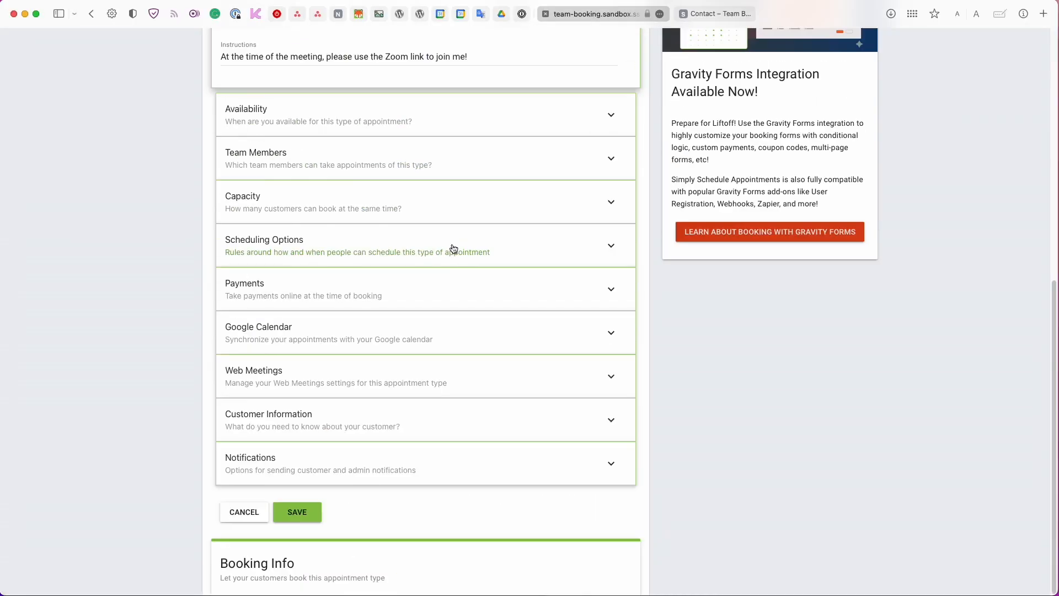
pyautogui.click(298, 112)
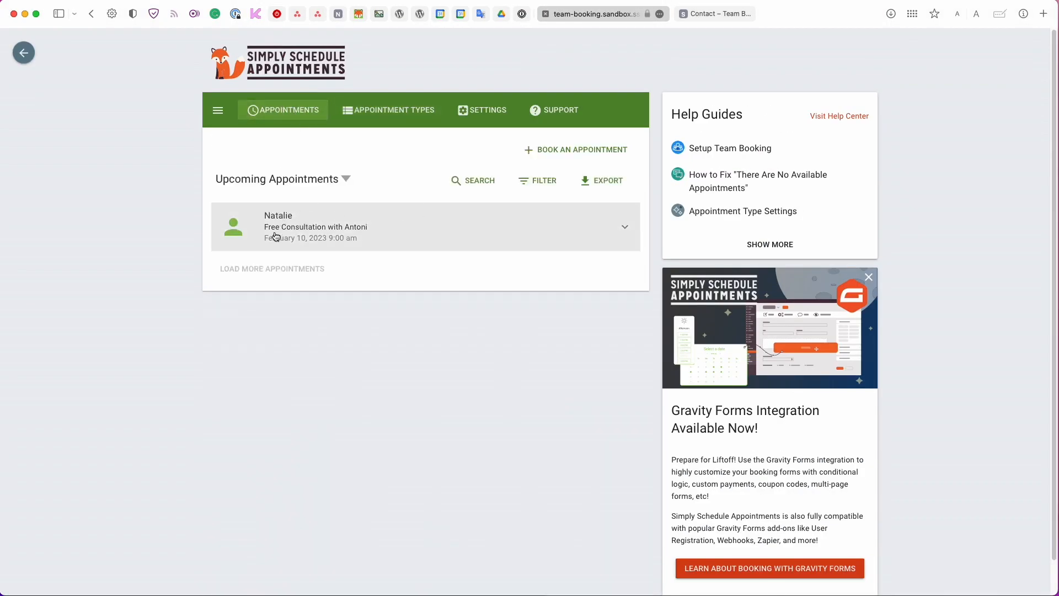
pyautogui.click(389, 230)
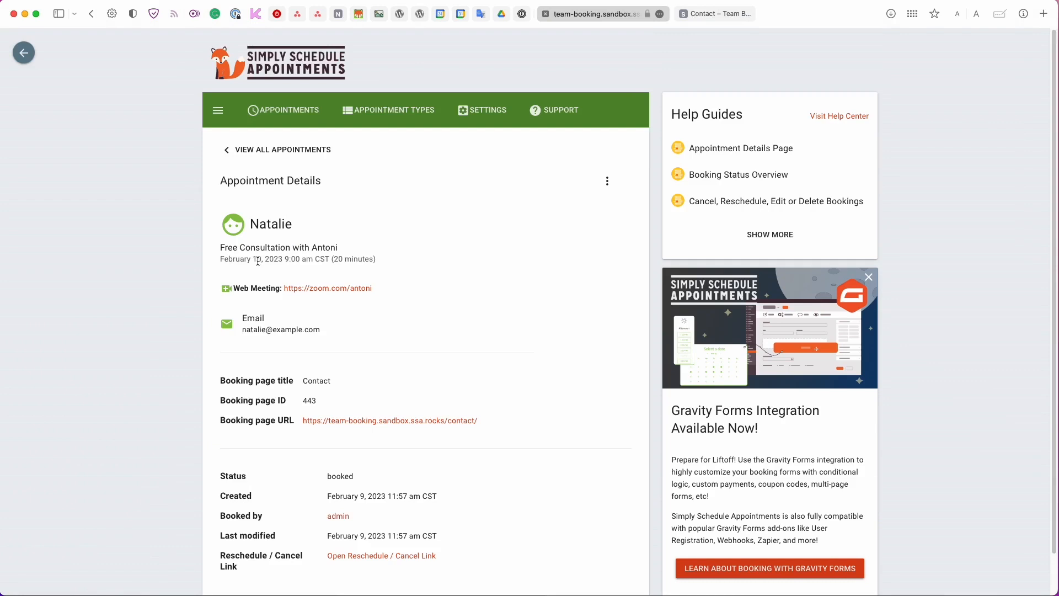
pyautogui.moveTo(282, 261); pyautogui.dragTo(250, 261)
pyautogui.click(309, 249)
pyautogui.click(722, 17)
pyautogui.click(738, 380)
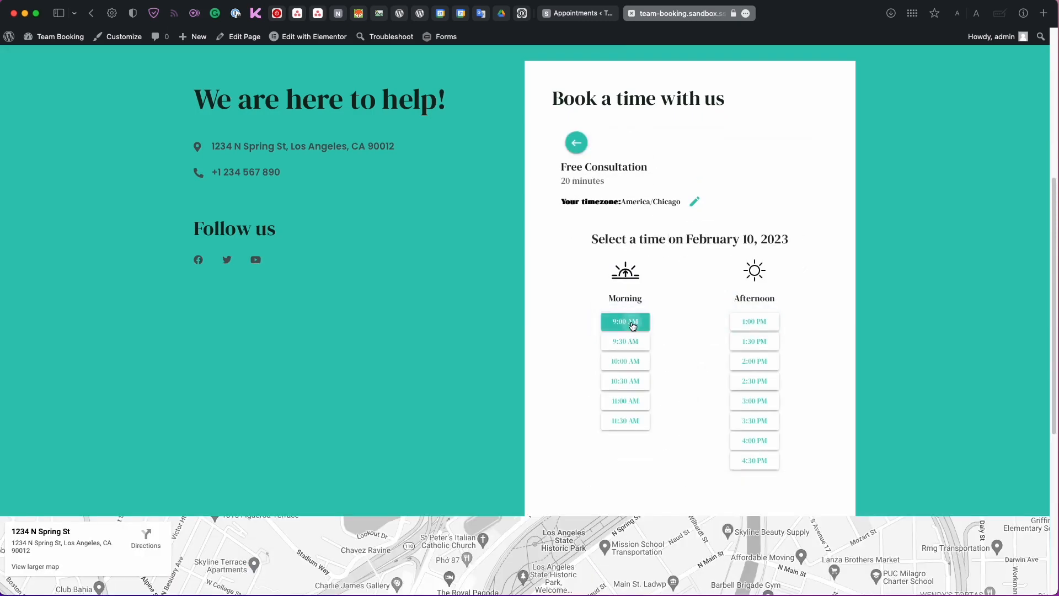
# Book the 9:00 AM February 10 slot again, swapping in a different customer's name and email prefix.
pyautogui.click(633, 325)
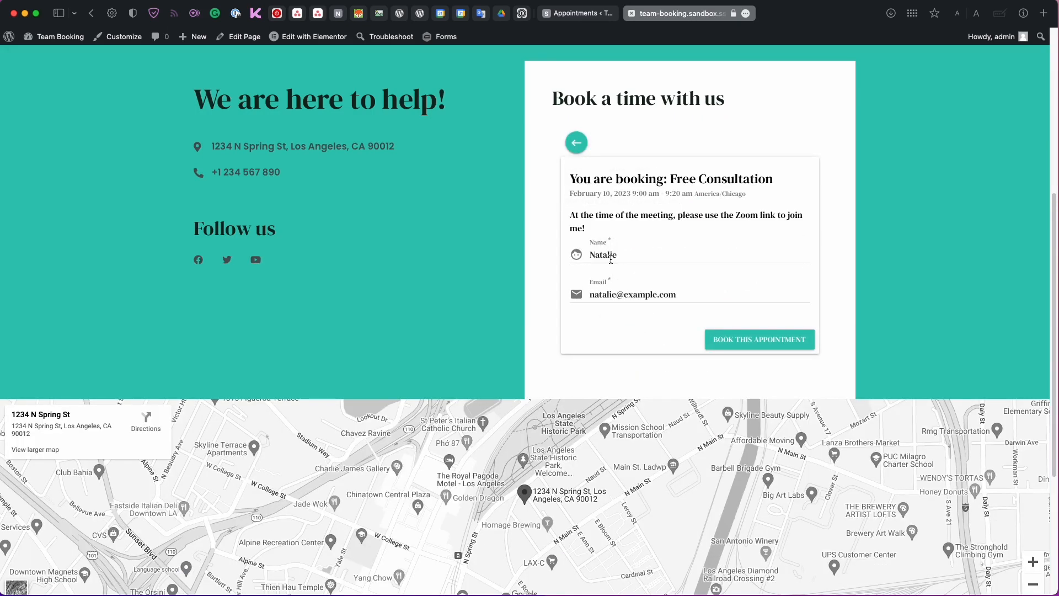
pyautogui.doubleClick(611, 257)
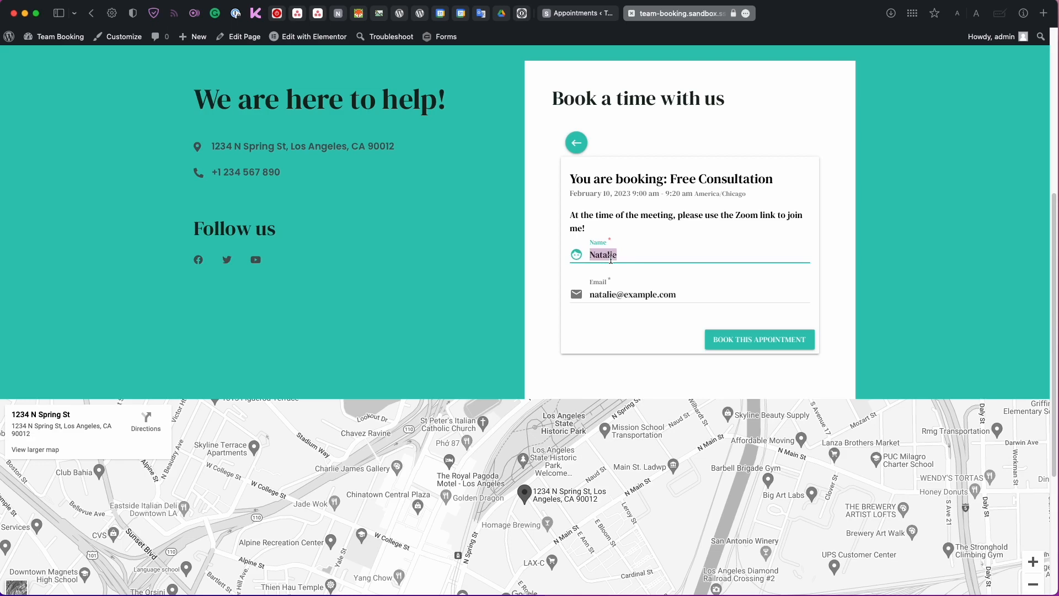
pyautogui.write('Tom')
pyautogui.doubleClick(607, 294)
pyautogui.write('Tom')
pyautogui.click(723, 341)
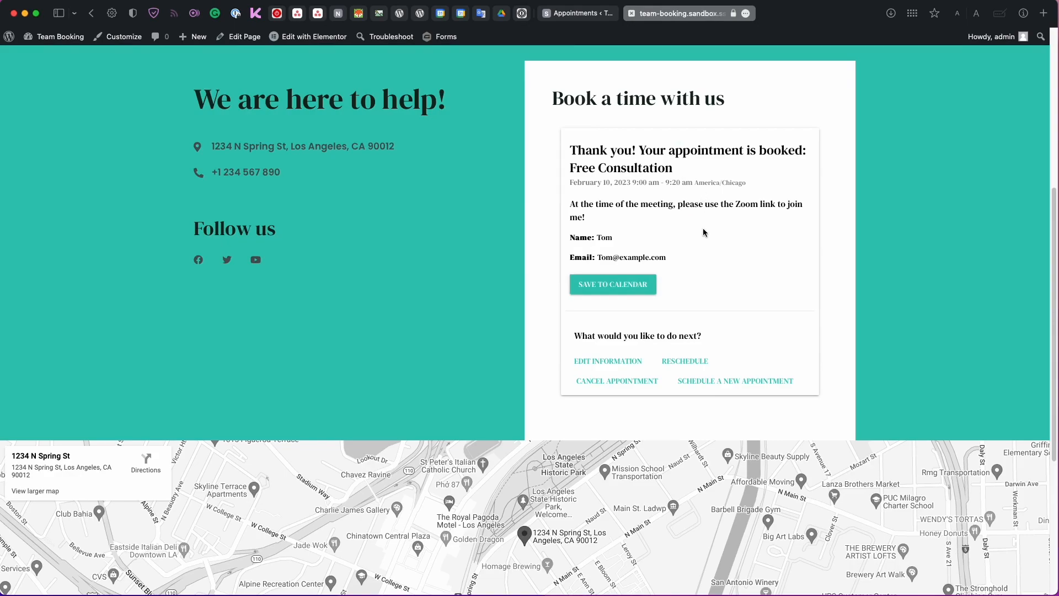
# Check both test bookings in the appointments list, then open February 10's slots in a new Contact-page booking.
pyautogui.click(572, 16)
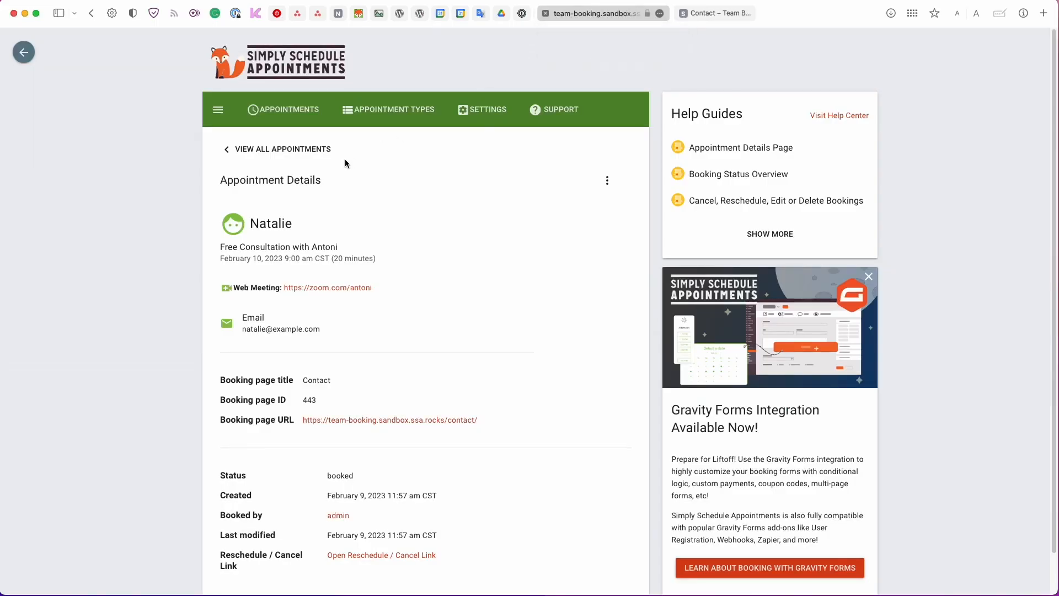
pyautogui.click(334, 150)
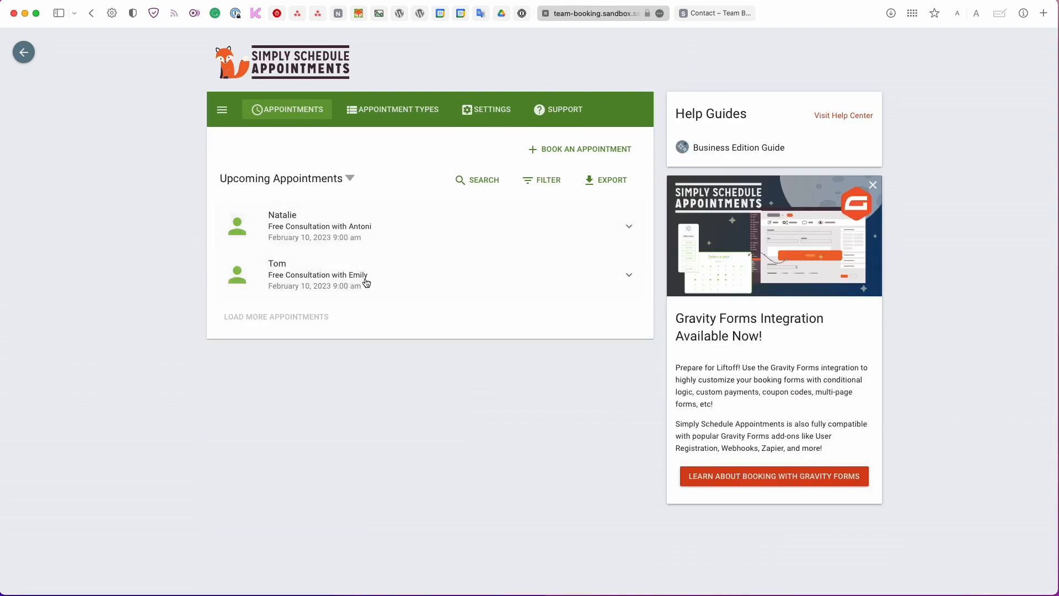
pyautogui.moveTo(698, 18)
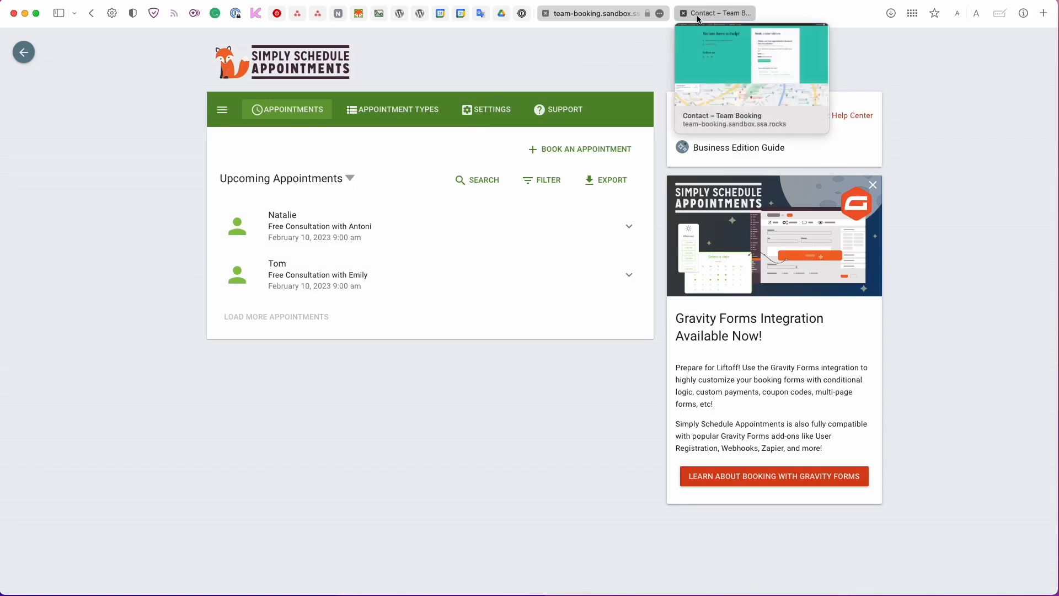
pyautogui.click(699, 16)
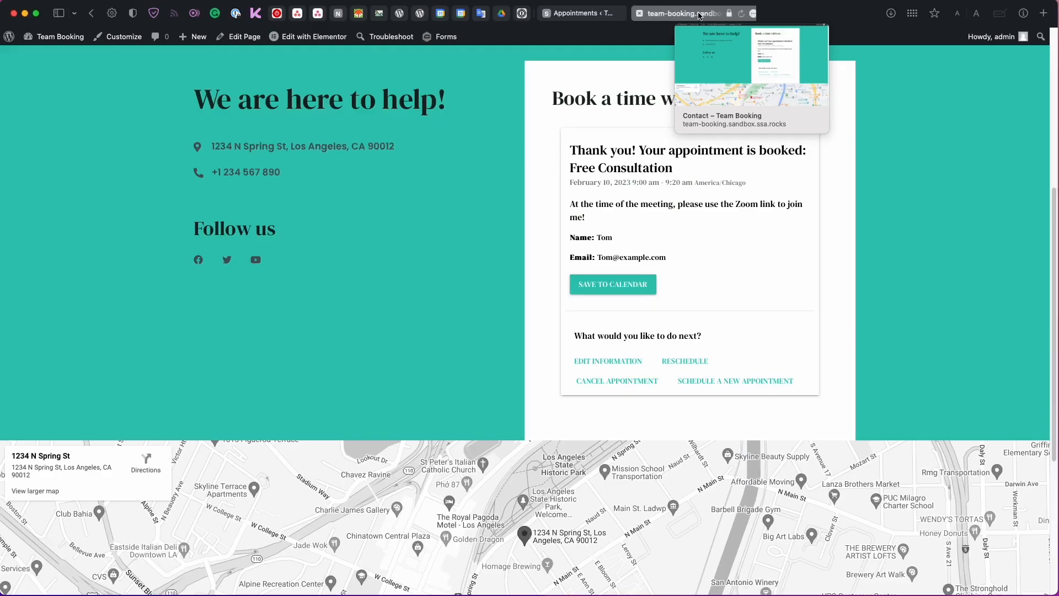
pyautogui.click(713, 385)
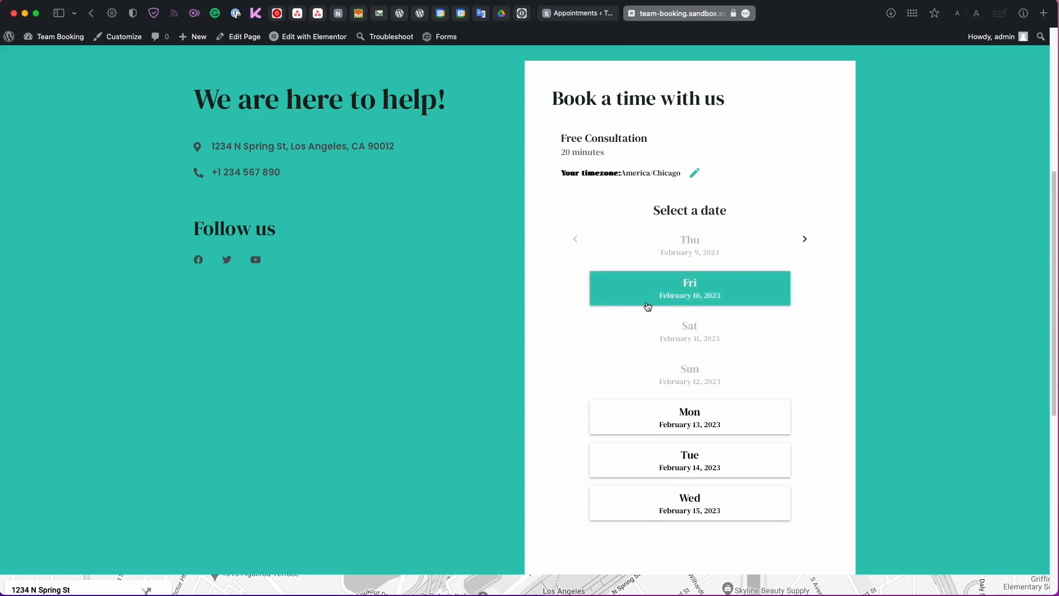
pyautogui.click(648, 305)
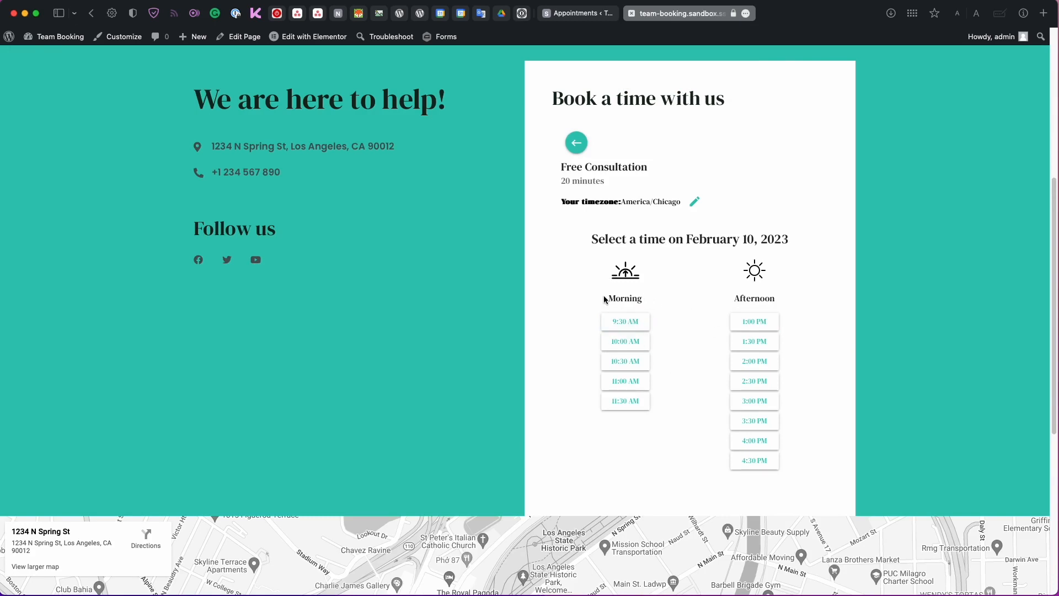
# Confirm 9:00 AM is gone from February 10, then open the Our Team page from the menu.
pyautogui.scroll(2, 605, 299)
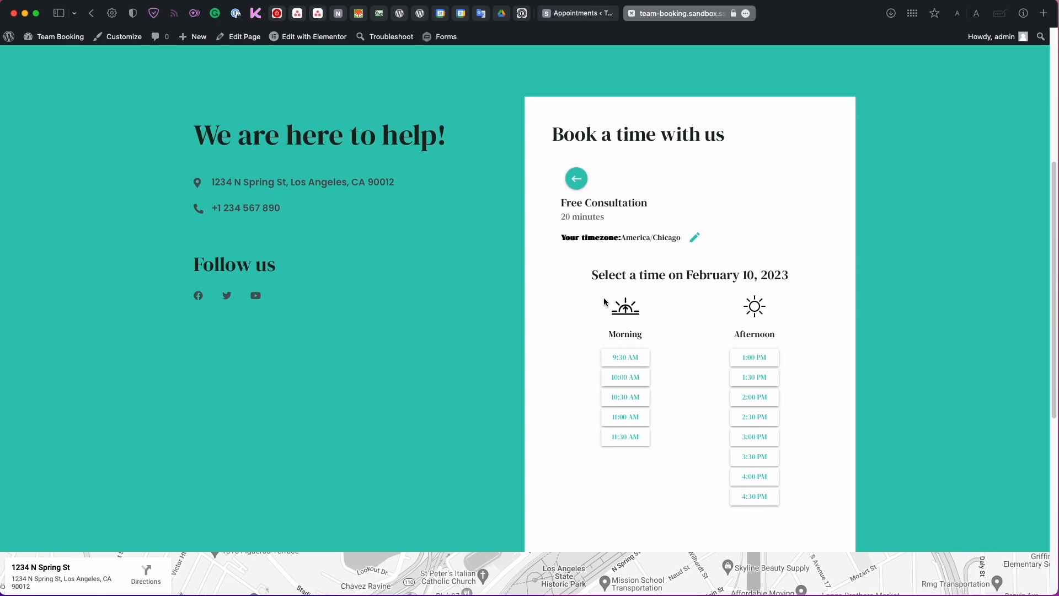
pyautogui.scroll(10, 604, 300)
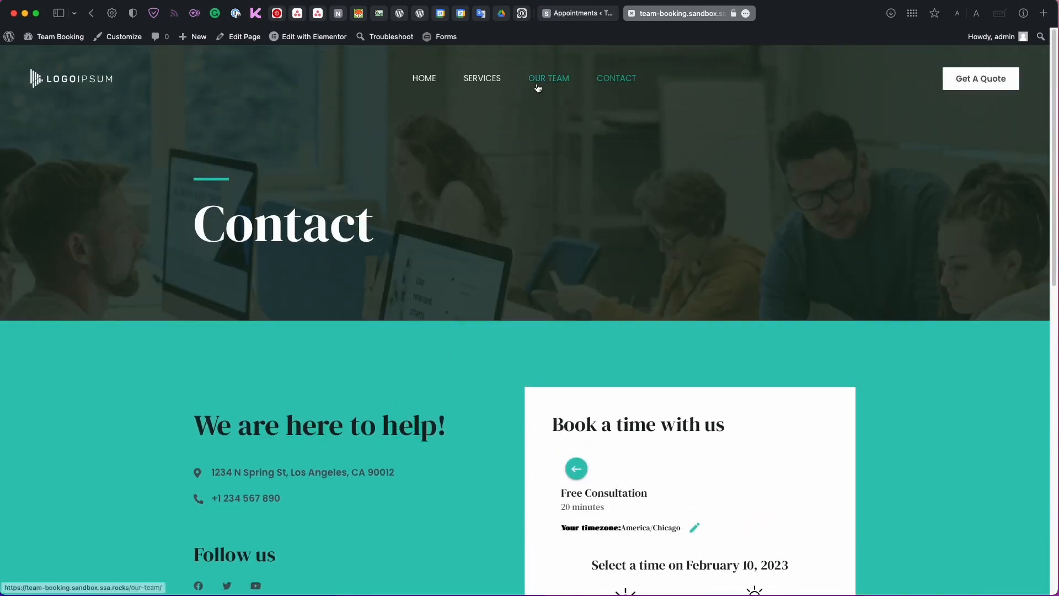
pyautogui.click(539, 81)
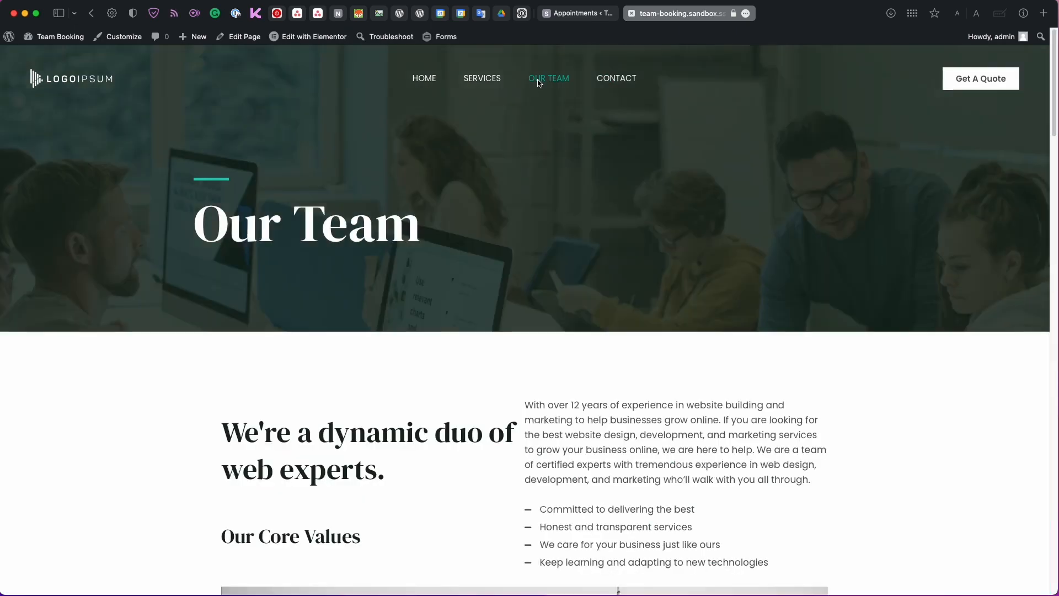
pyautogui.scroll(-2, 540, 83)
pyautogui.scroll(2, 539, 84)
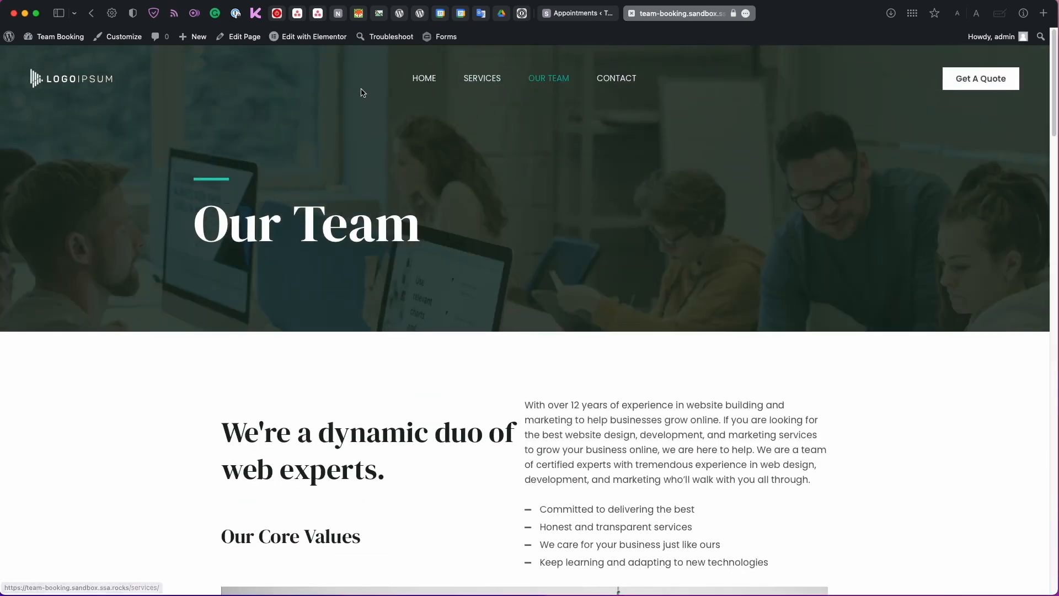
# Open the Our Team page in Elementor and add a Text Editor block below the first team member's heading.
pyautogui.moveTo(332, 46)
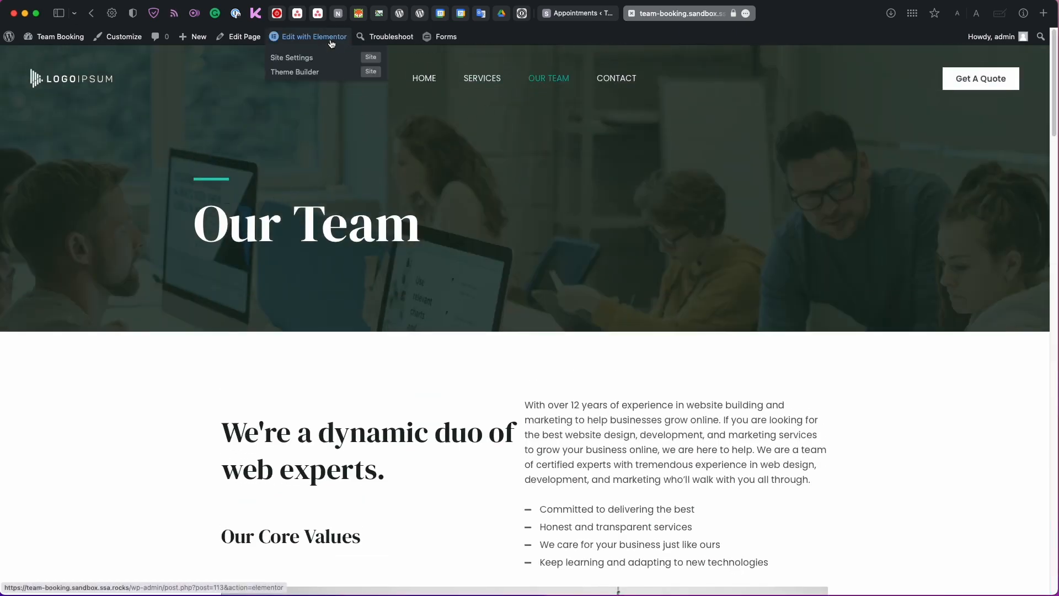
pyautogui.click(330, 42)
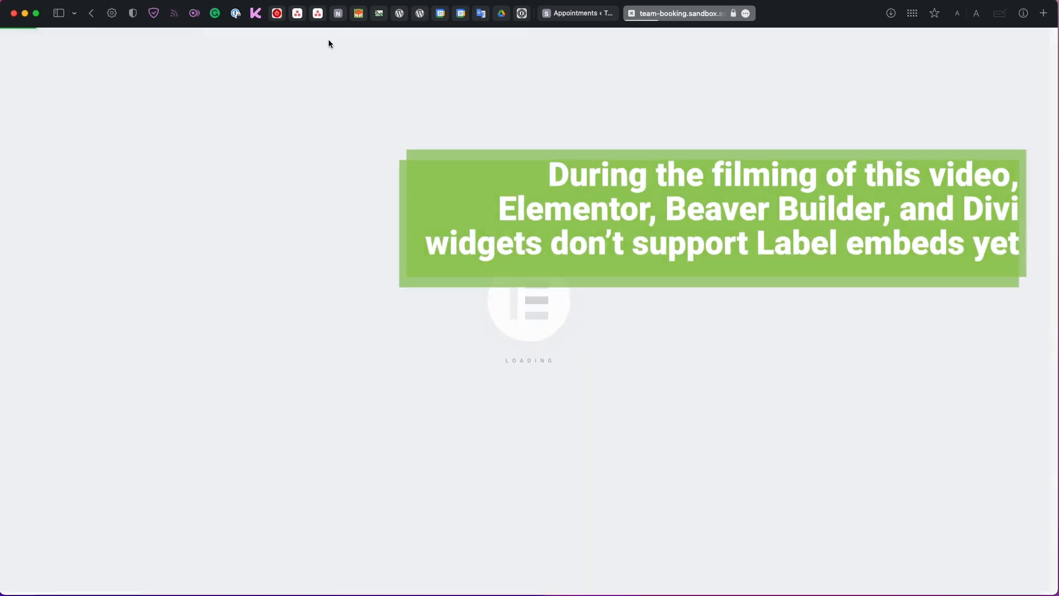
pyautogui.scroll(-15, 257, 341)
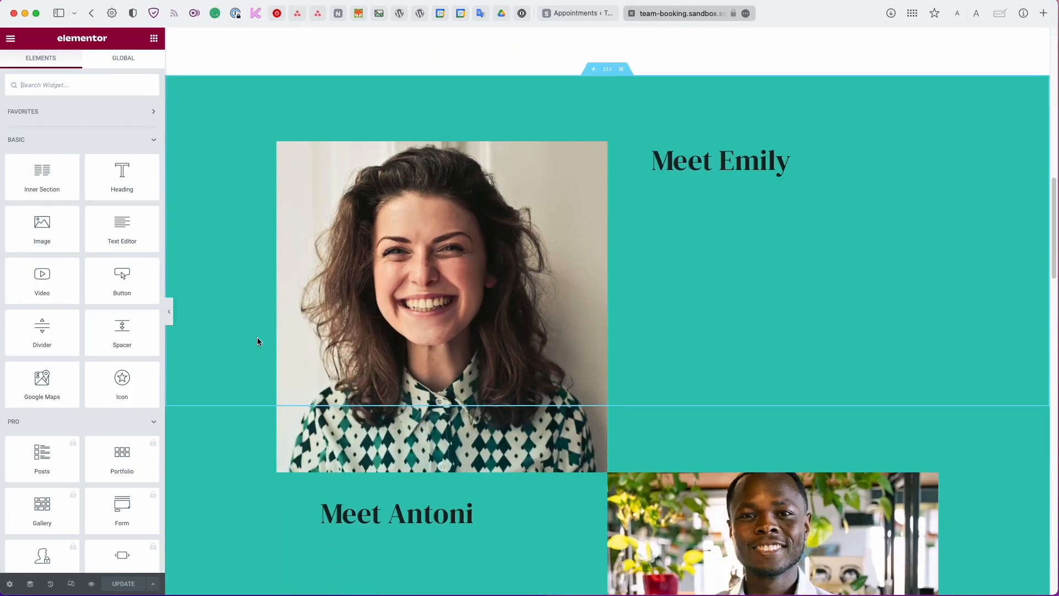
pyautogui.scroll(-2, 257, 341)
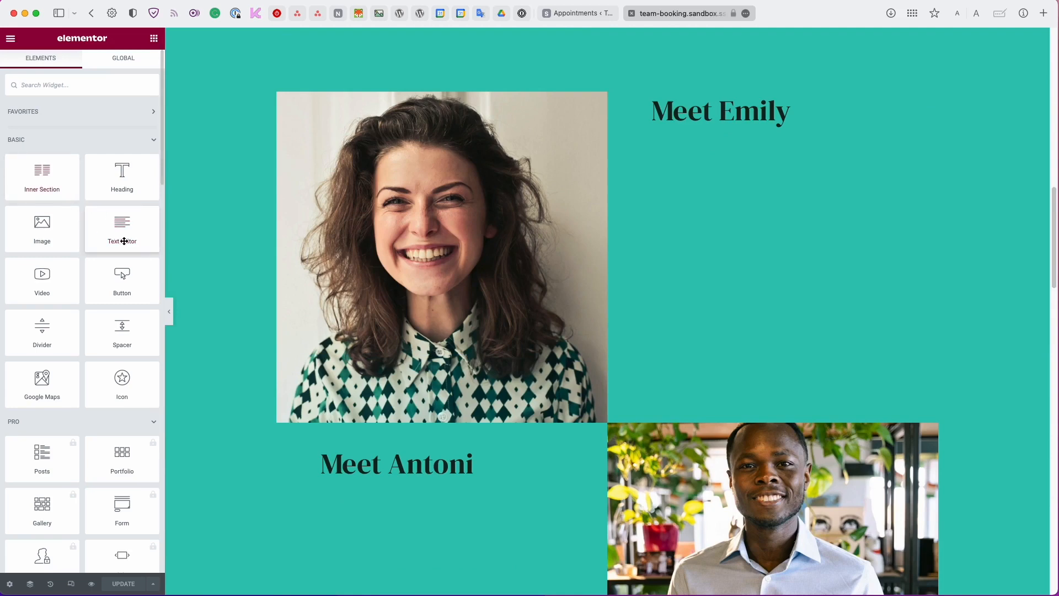
pyautogui.moveTo(124, 241); pyautogui.dragTo(736, 128)
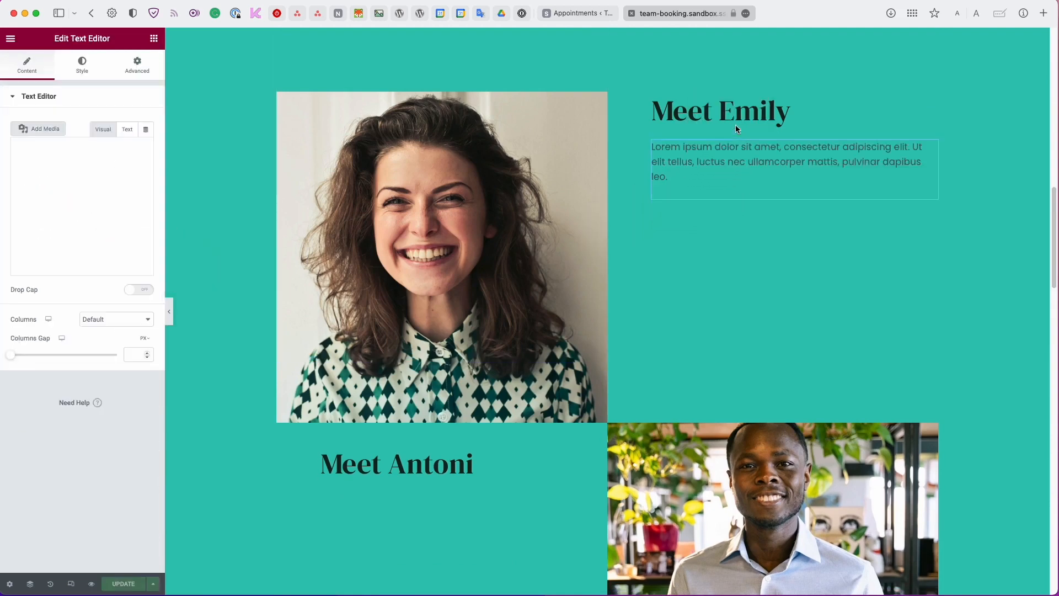
# Replace the placeholder text with an [ssa_booking] shortcode labelled for that team member and update the page.
pyautogui.tripleClick(21, 182)
pyautogui.press('BackSpace')
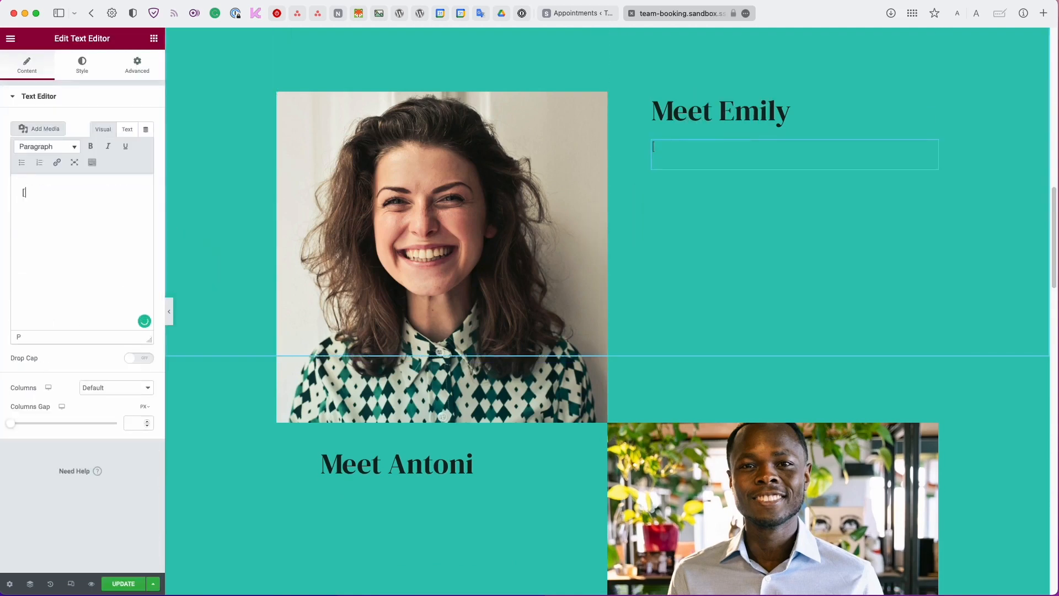
pyautogui.write('[ssa_booking label=em')
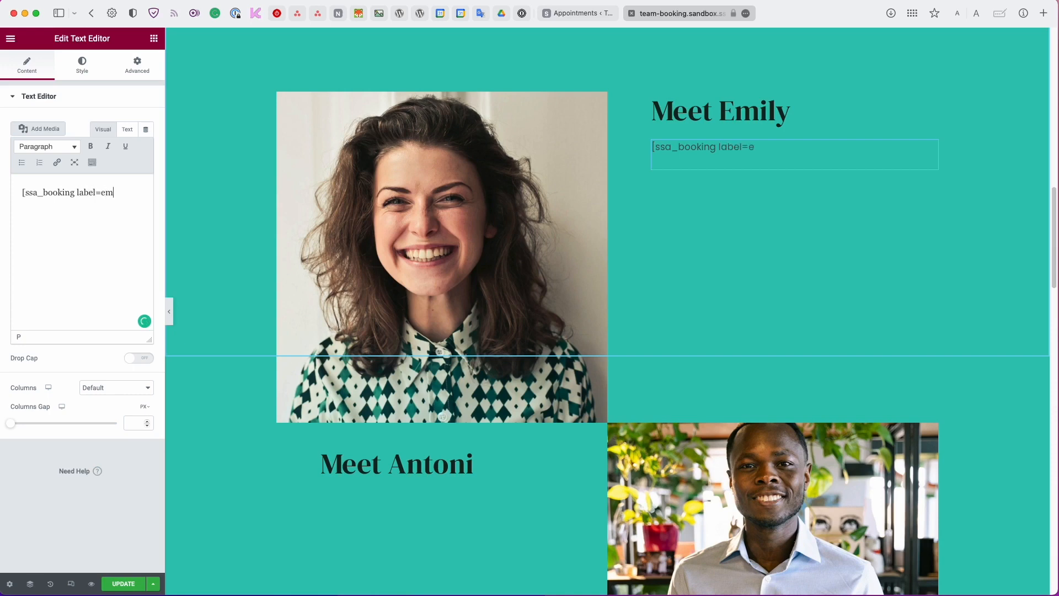
pyautogui.write(']')
pyautogui.click(126, 585)
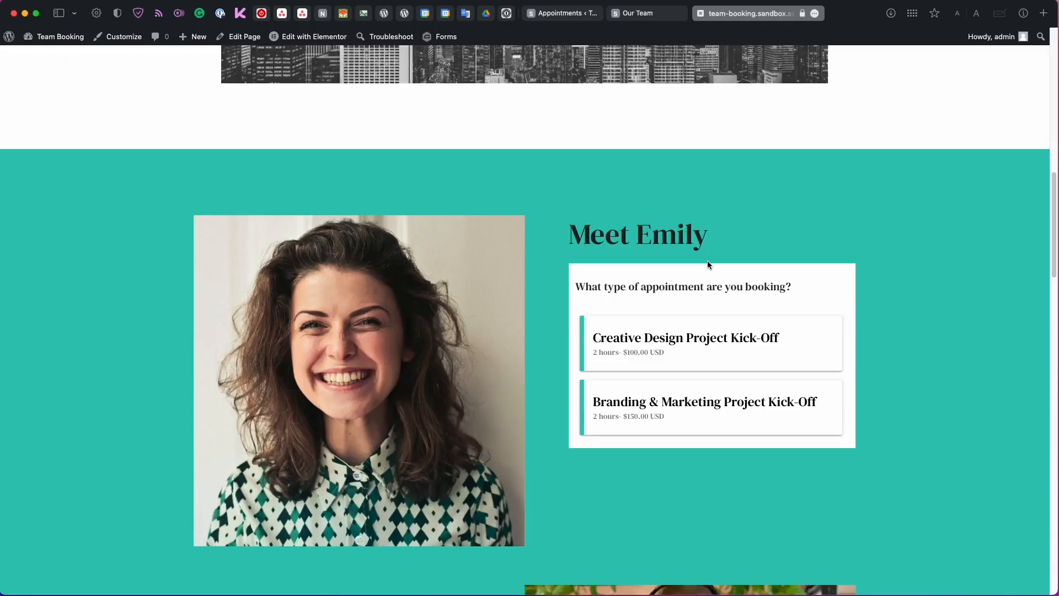
pyautogui.scroll(-1, 707, 260)
pyautogui.scroll(-1, 707, 265)
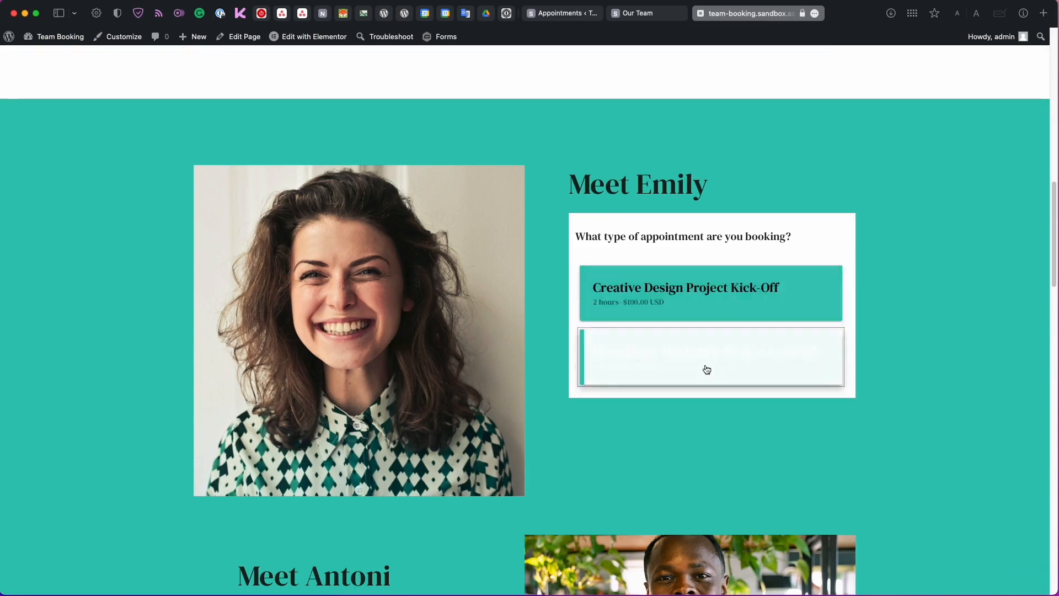
# Scroll through Meet Emily to check her Creative Design and Branding & Marketing kick-off options.
pyautogui.scroll(-4, 734, 296)
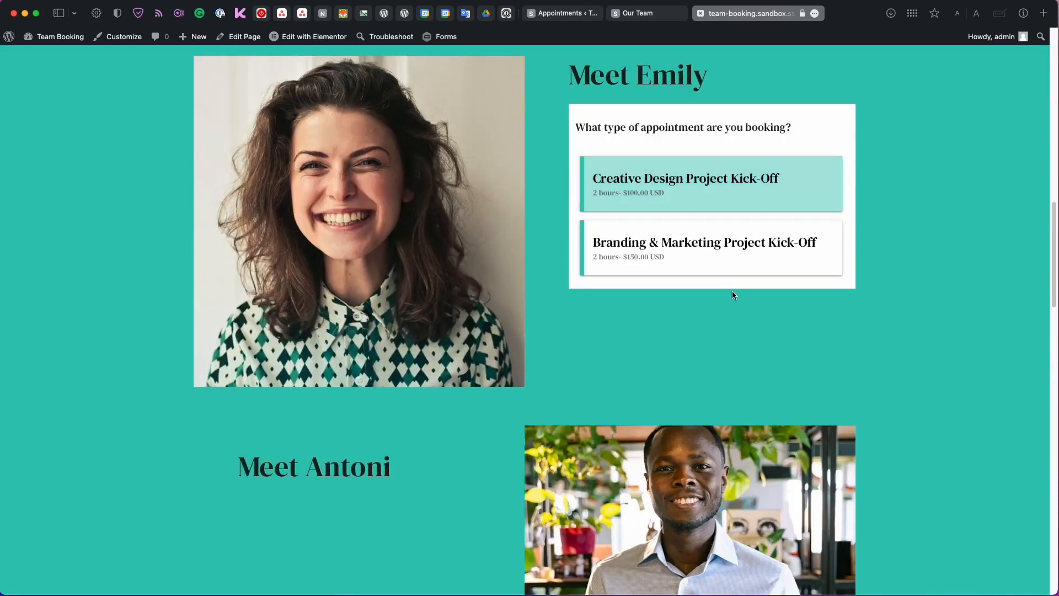
pyautogui.scroll(1, 733, 295)
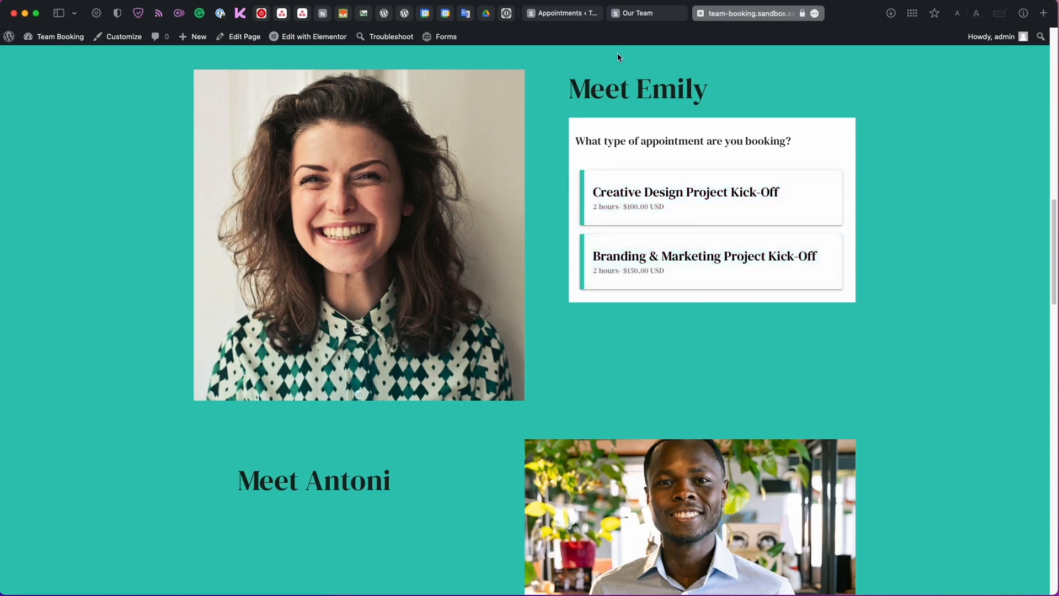
# Set the Styles background colour to #ffffff at 0% opacity and save the settings.
pyautogui.click(562, 13)
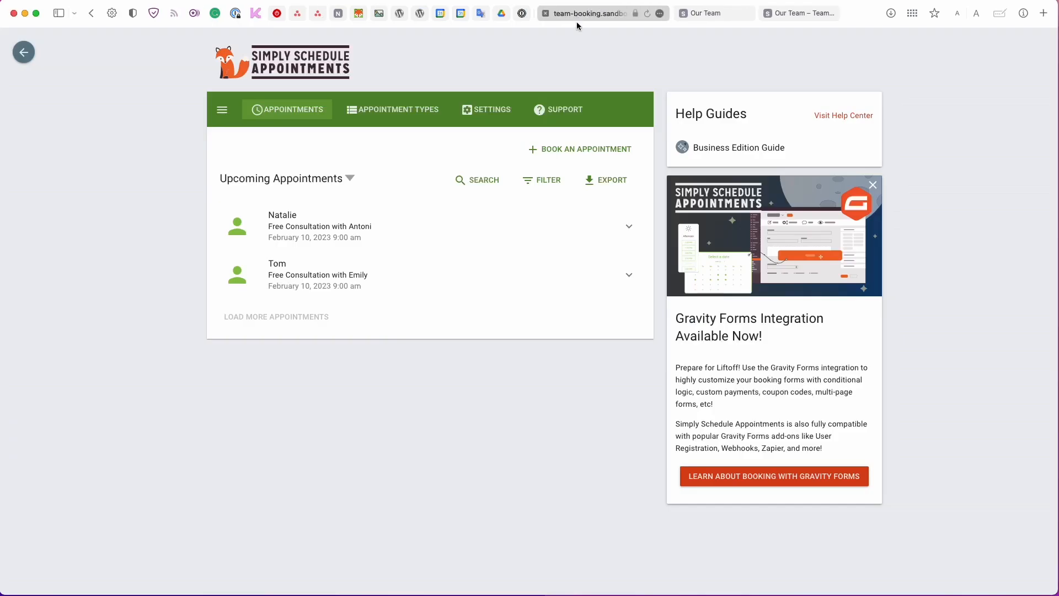
pyautogui.click(481, 109)
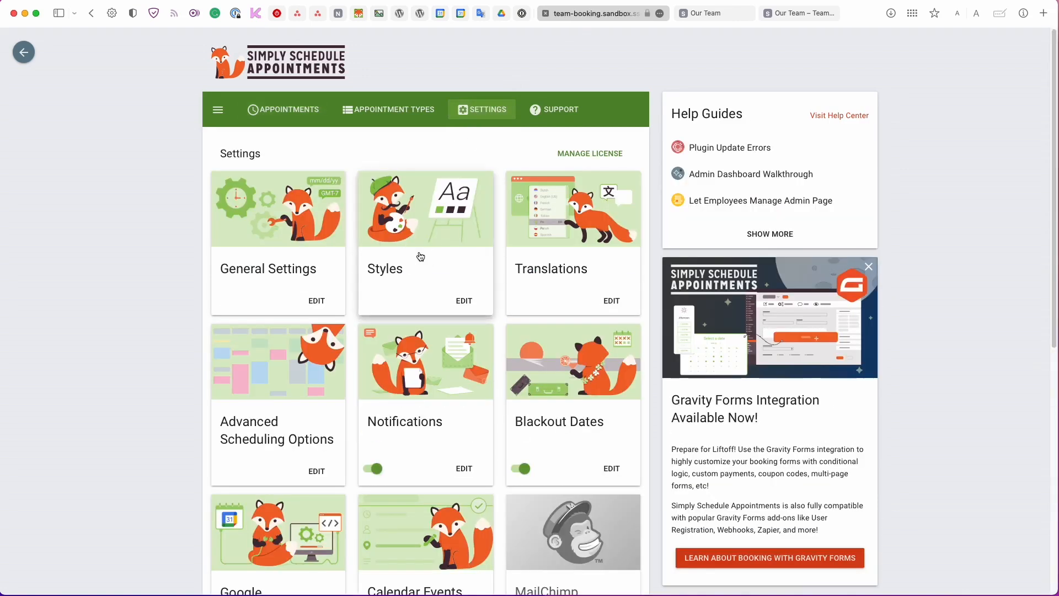
pyautogui.click(419, 255)
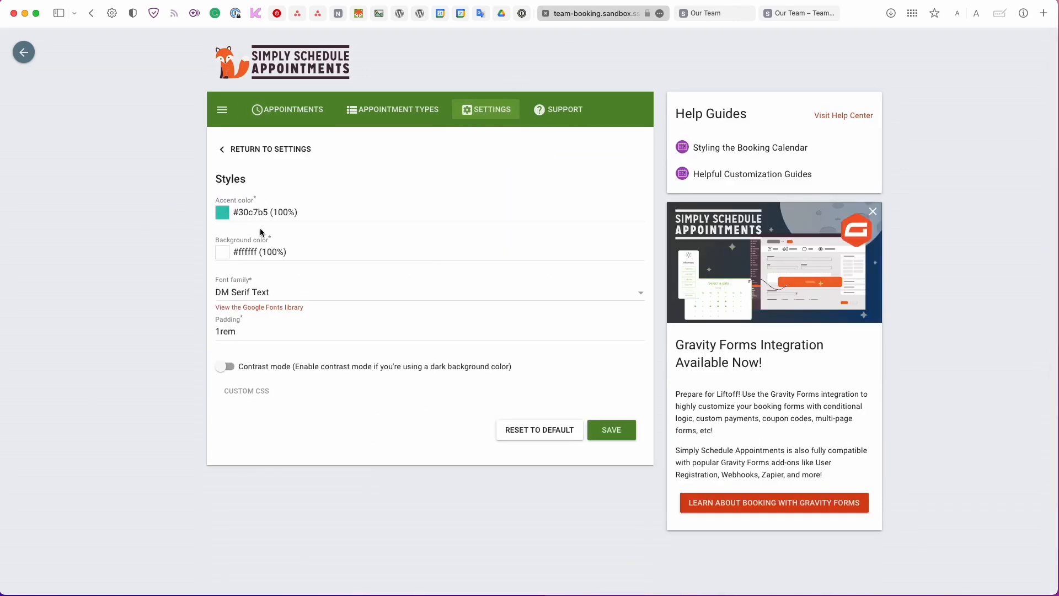
pyautogui.click(223, 254)
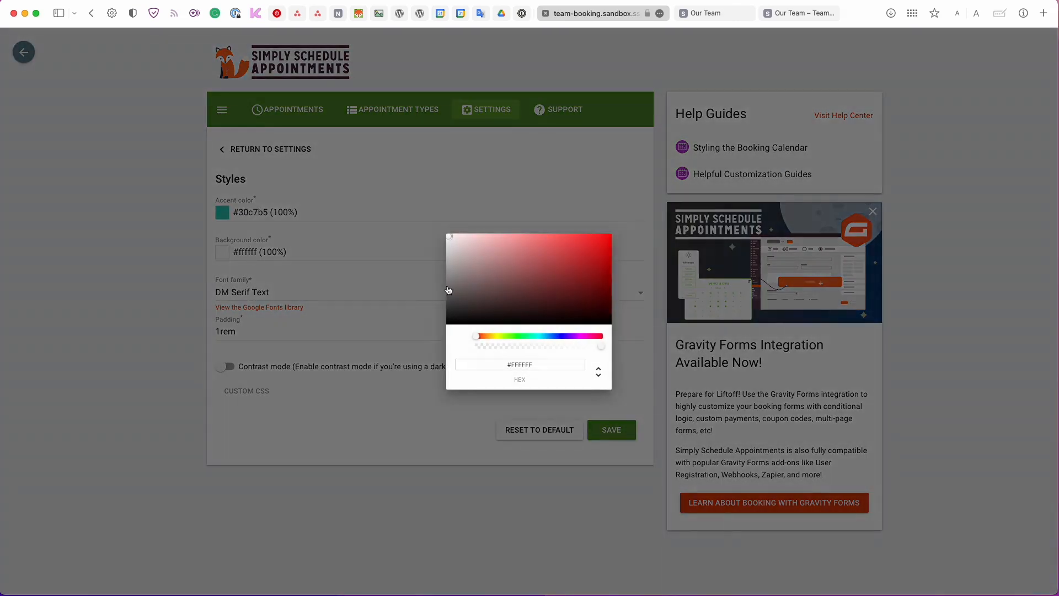
pyautogui.moveTo(604, 351); pyautogui.dragTo(463, 352)
pyautogui.click(407, 424)
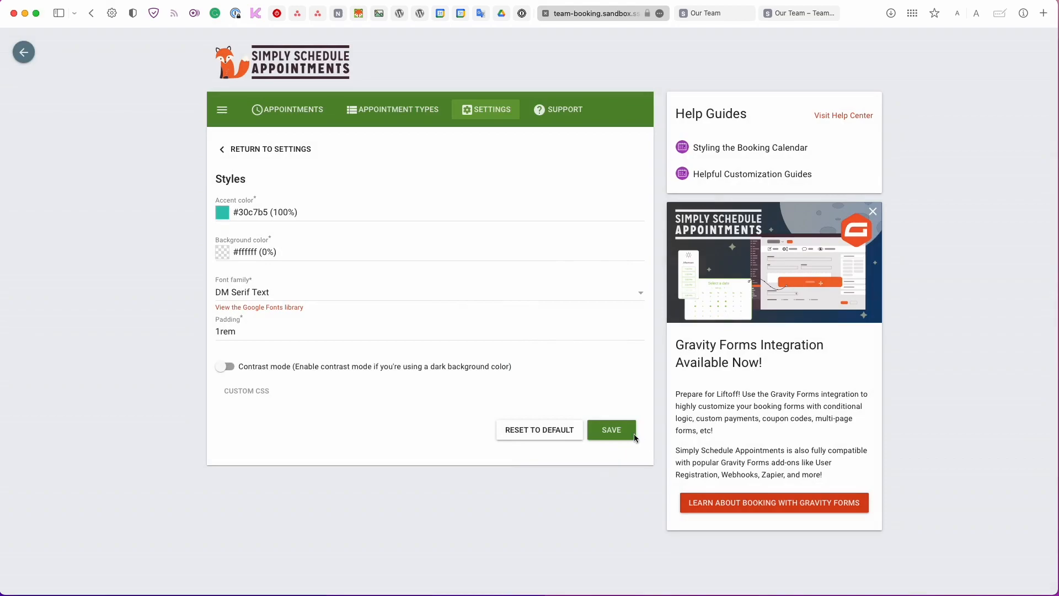
pyautogui.click(611, 430)
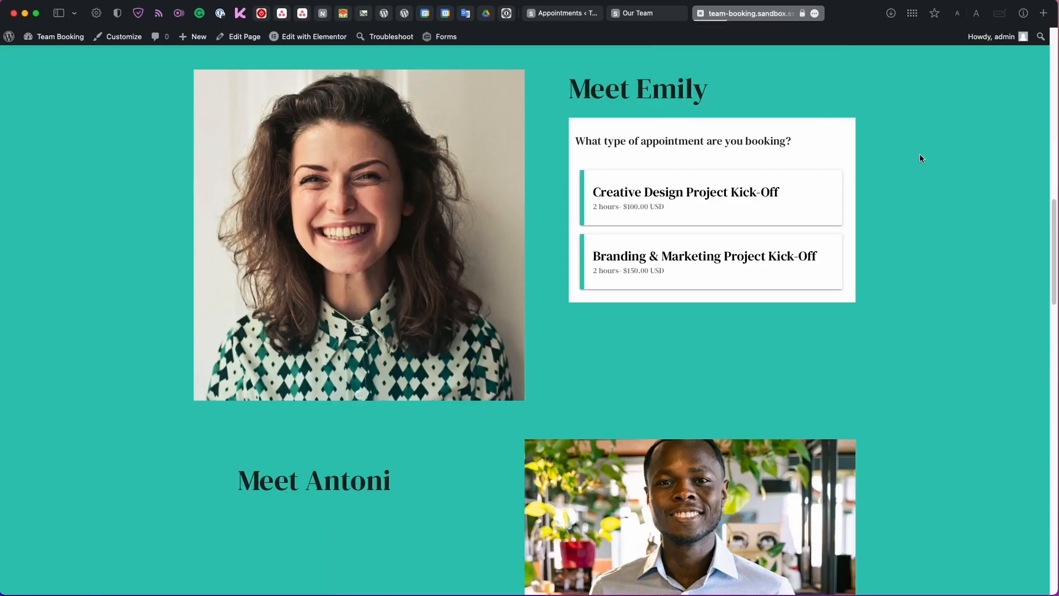
# Reload Our Team, choose Creative Design Project Kick-Off on February 16, then return to the calendar.
pyautogui.press('super+r')
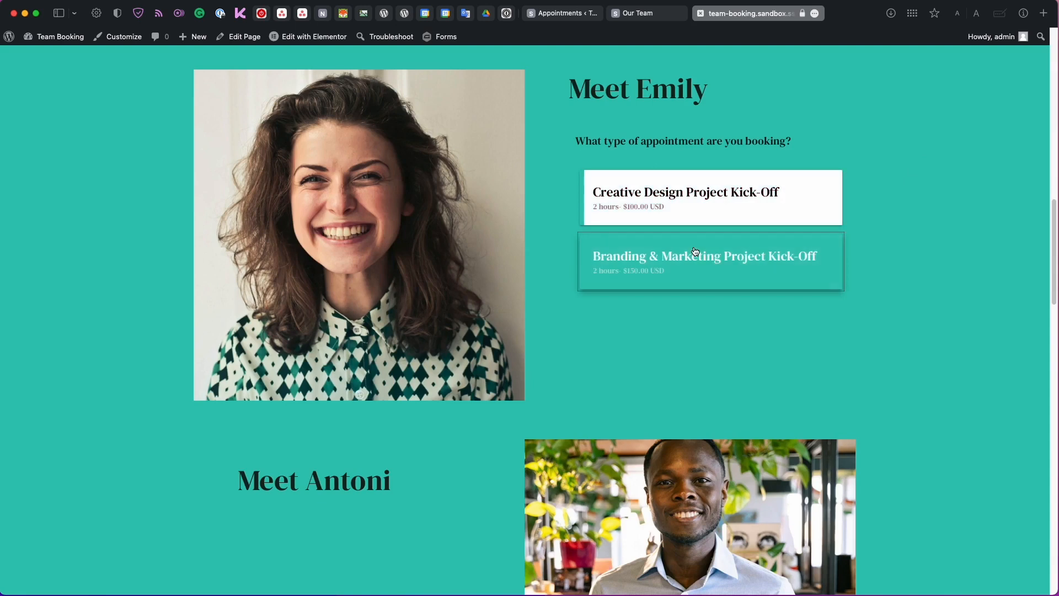
pyautogui.click(706, 202)
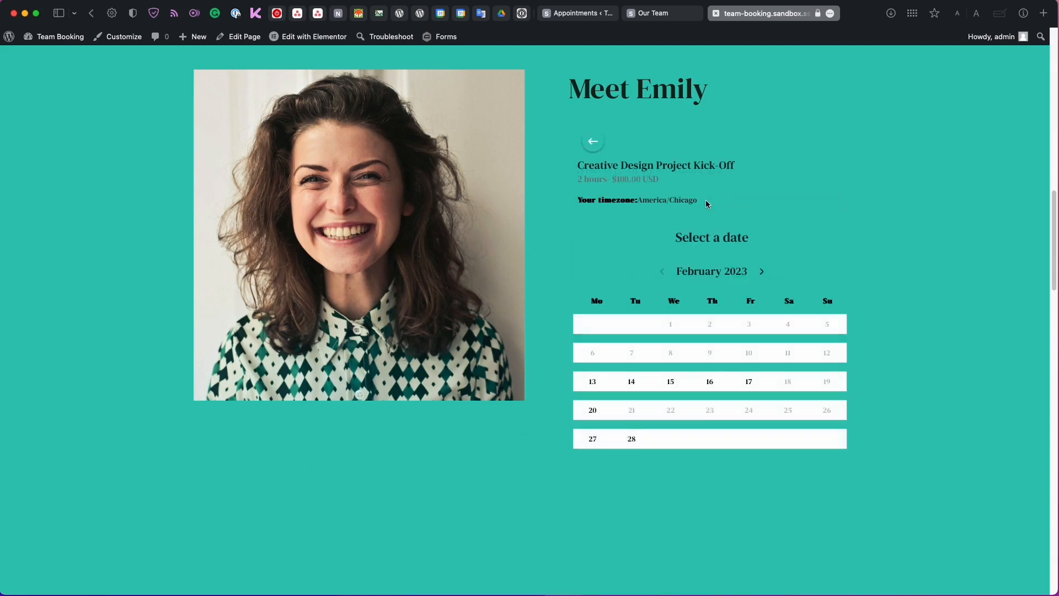
pyautogui.click(709, 381)
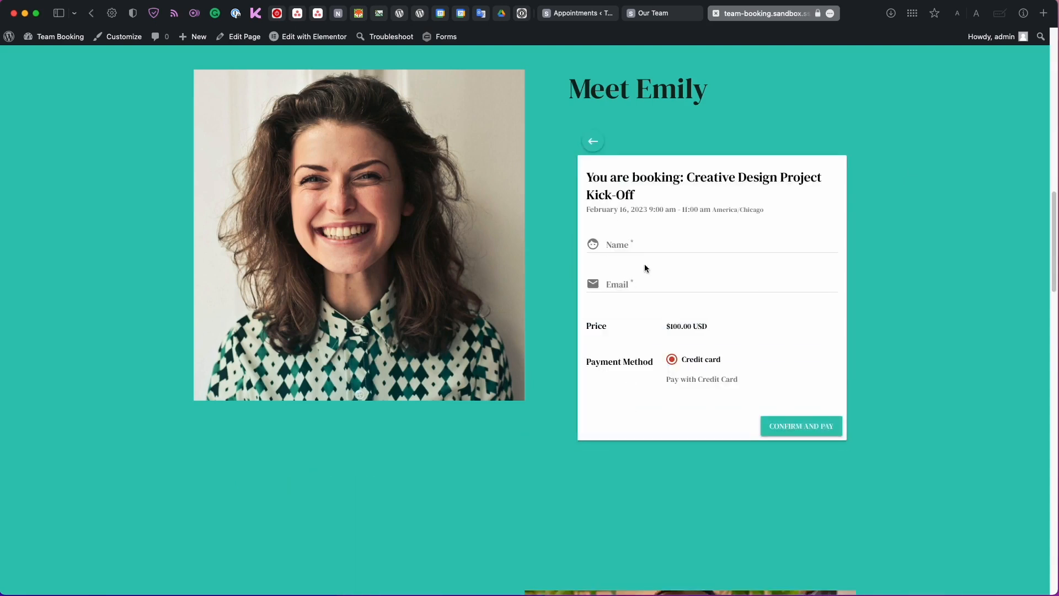
pyautogui.click(602, 139)
pyautogui.scroll(5, 660, 204)
pyautogui.scroll(-3, 664, 202)
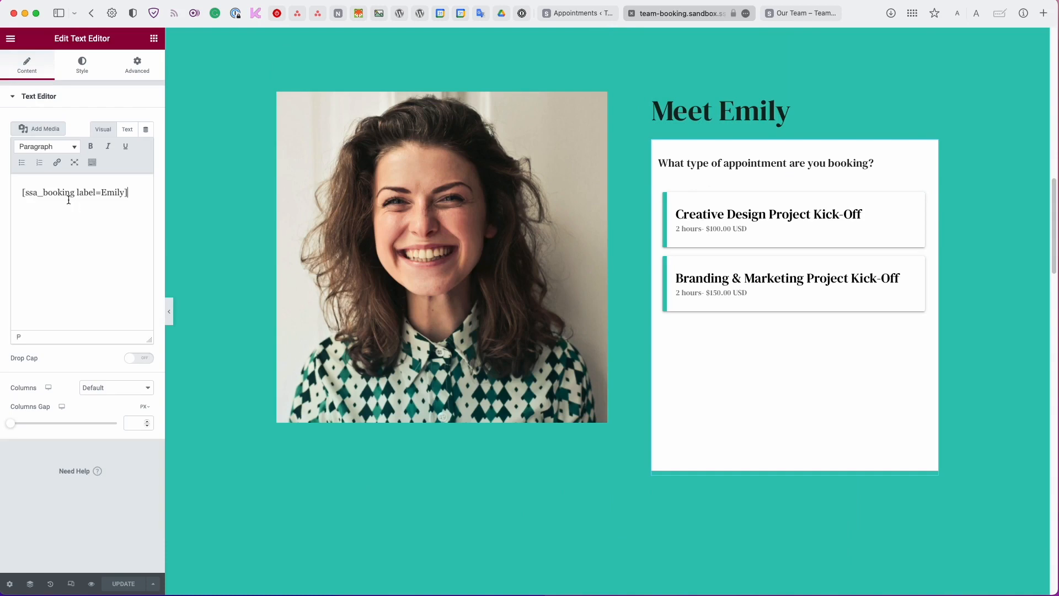
# Copy Emily's booking shortcode and add a Text Editor widget under Meet Antoni.
pyautogui.tripleClick(69, 198)
pyautogui.press('super+c')
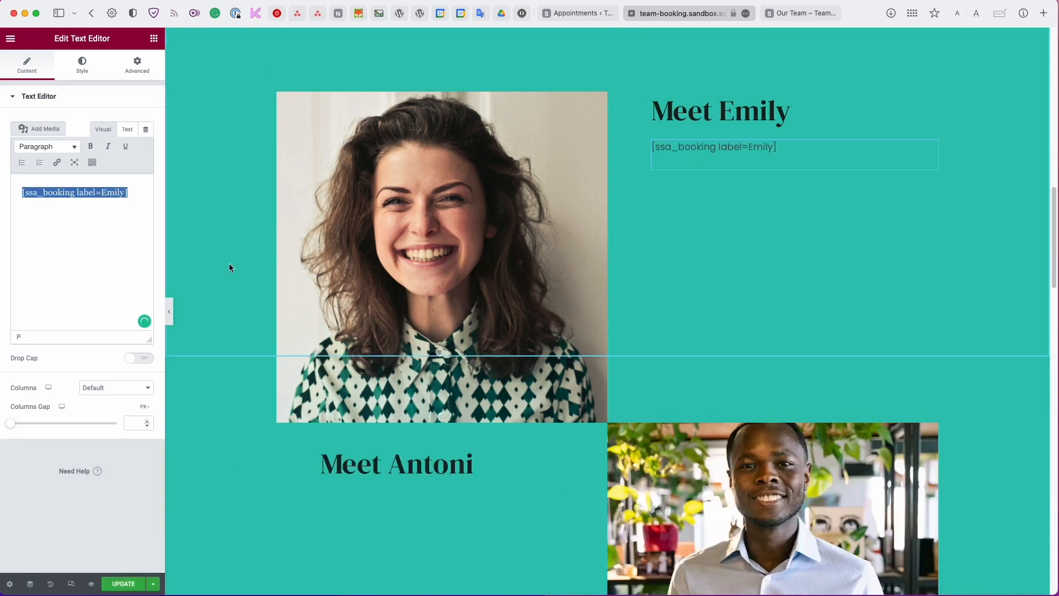
pyautogui.scroll(-5, 392, 213)
pyautogui.click(154, 38)
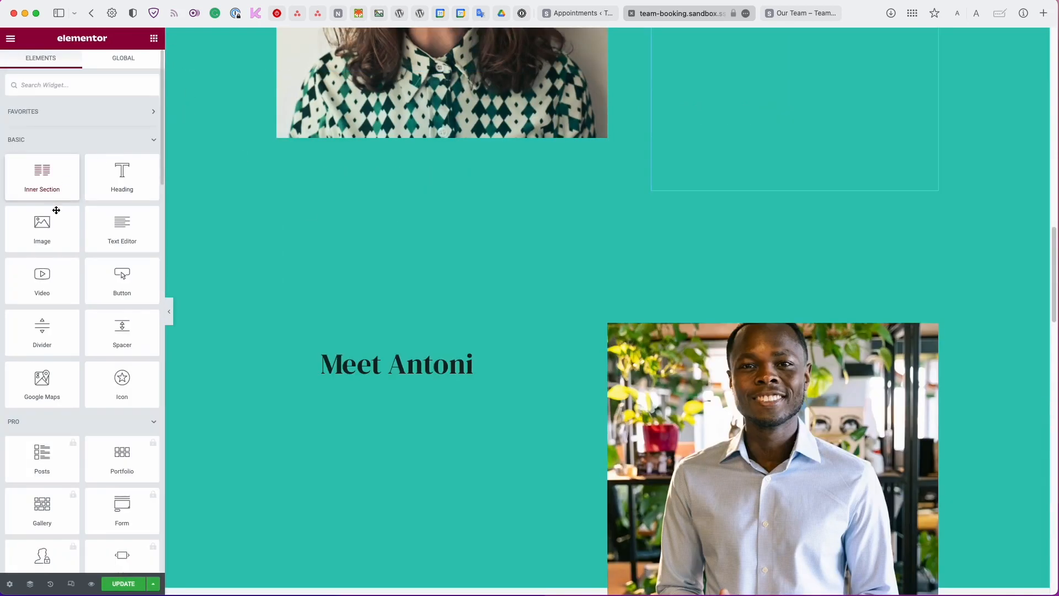
pyautogui.moveTo(122, 226); pyautogui.dragTo(427, 374)
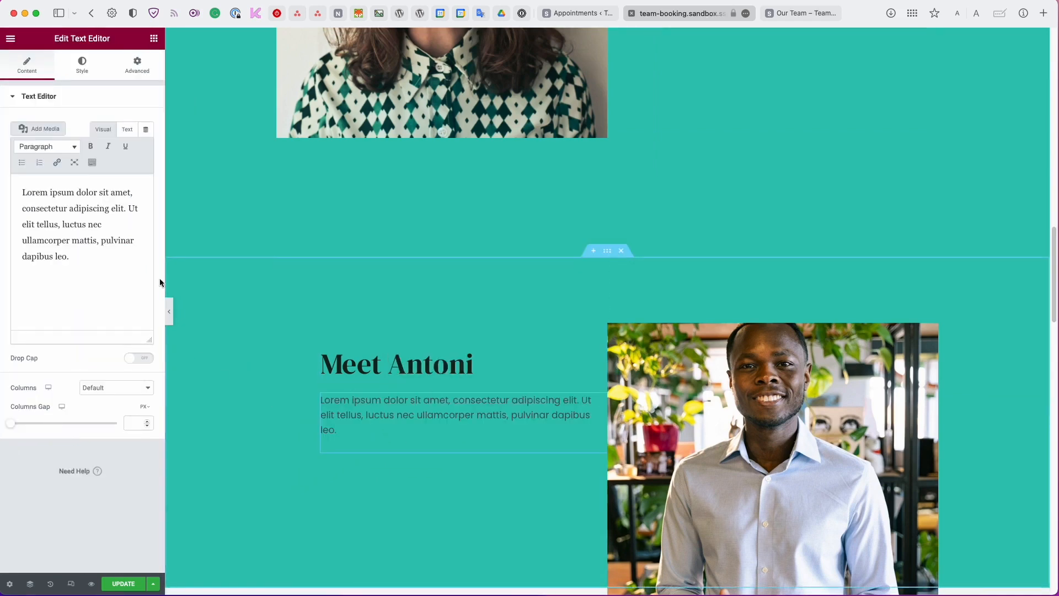
# Paste the shortcode into the new widget, change its label to antoni, and save the page.
pyautogui.click(99, 256)
pyautogui.moveTo(99, 256); pyautogui.dragTo(2, 179)
pyautogui.press('super+v')
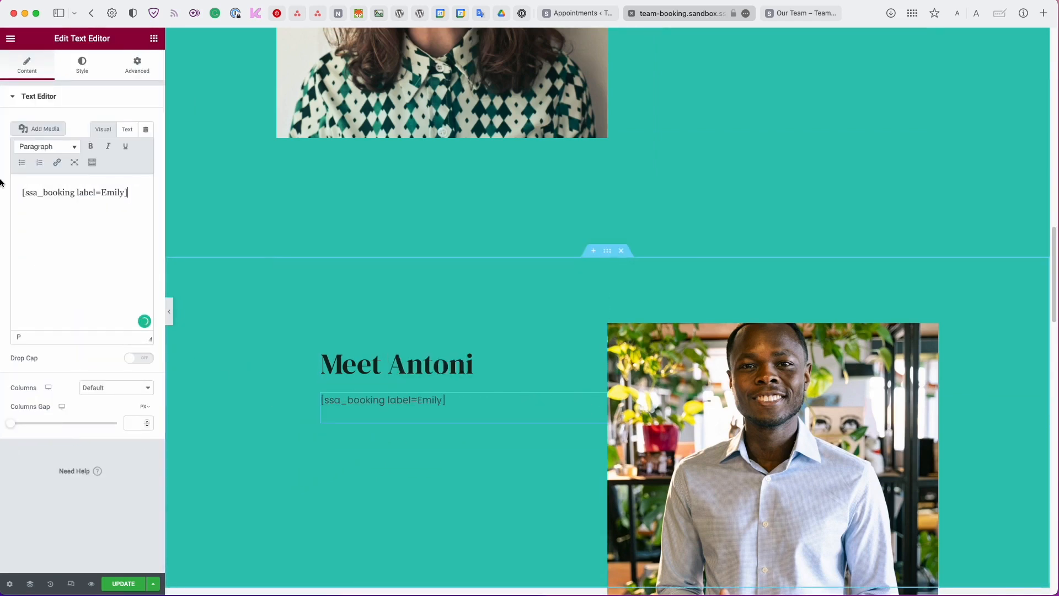
pyautogui.doubleClick(113, 194)
pyautogui.write('antoniu')
pyautogui.press('super+s')
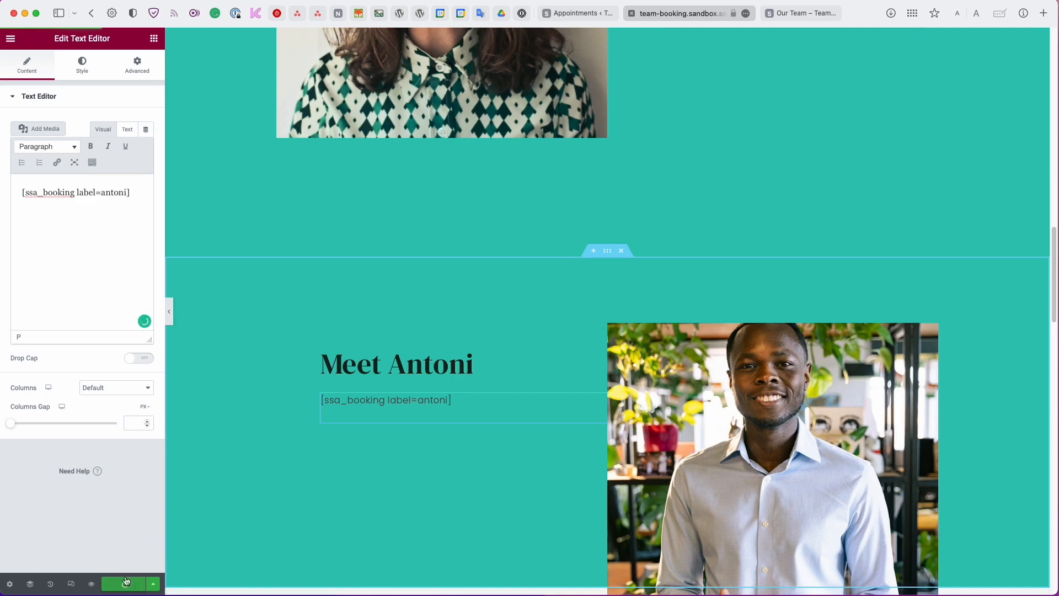
pyautogui.click(800, 12)
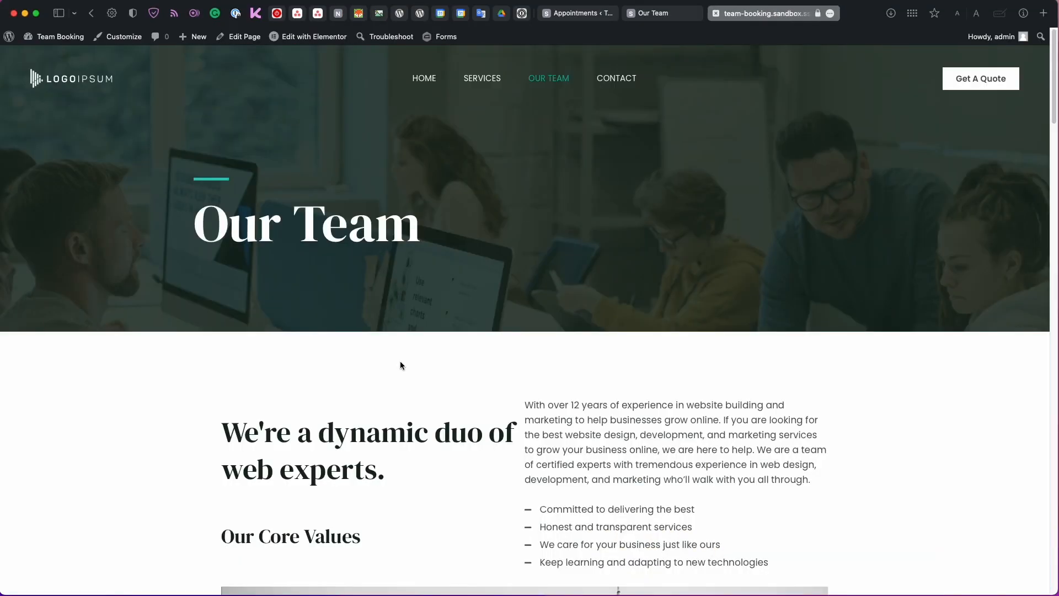
# Try Antoni's SEO Project Kick-Off option and compare his booking form with Emily's.
pyautogui.scroll(-2, 400, 361)
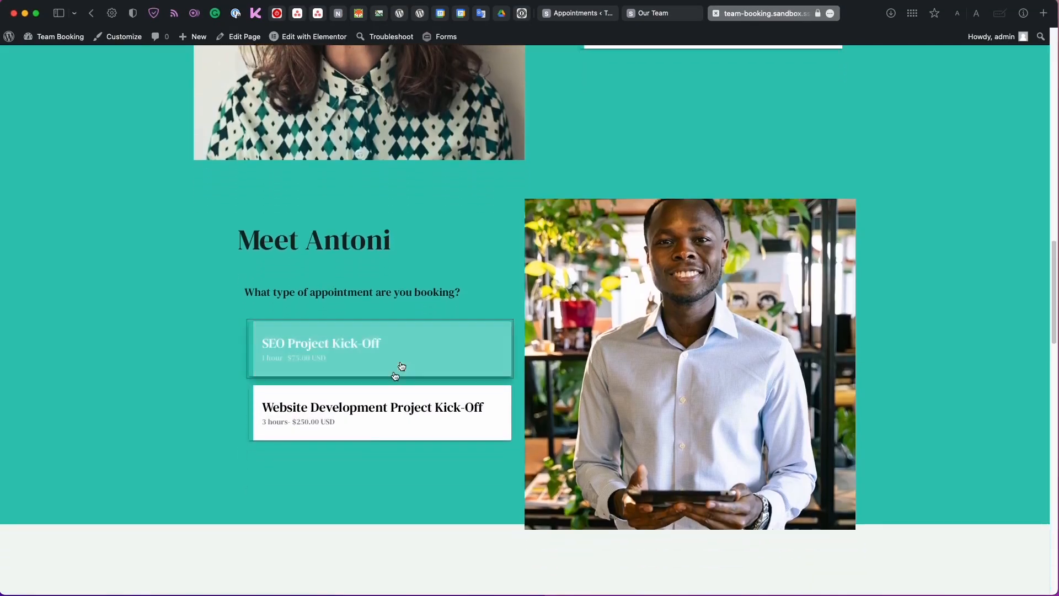
pyautogui.click(362, 352)
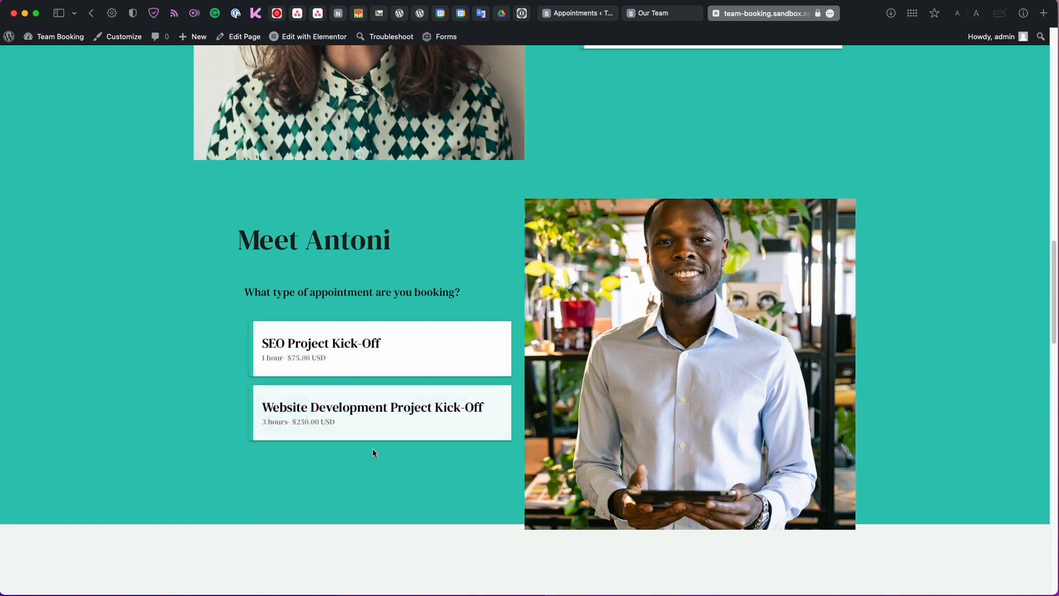
pyautogui.scroll(5, 528, 303)
pyautogui.scroll(-3, 528, 303)
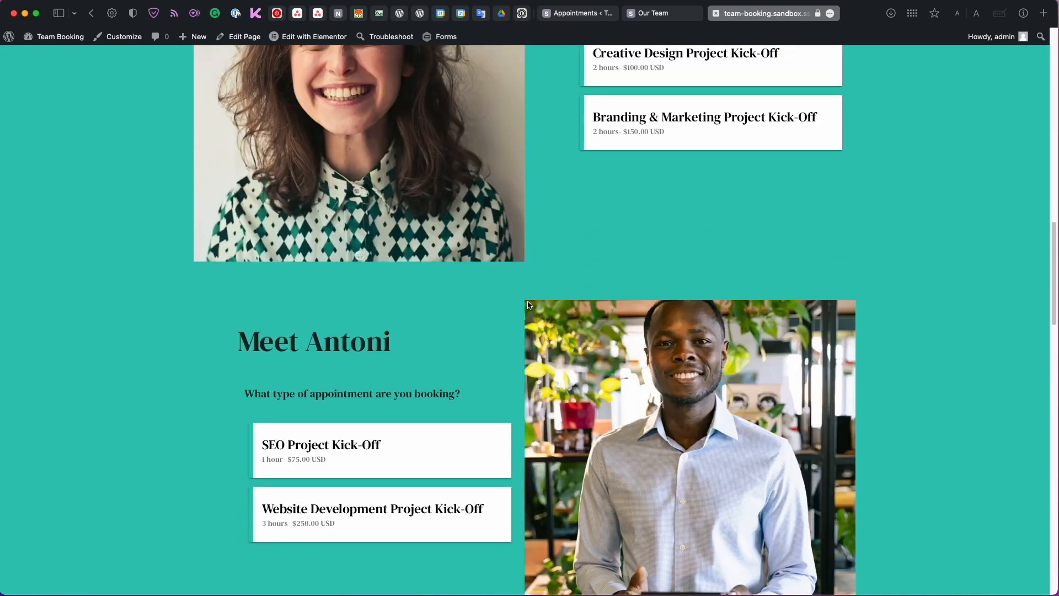
pyautogui.scroll(-1, 469, 365)
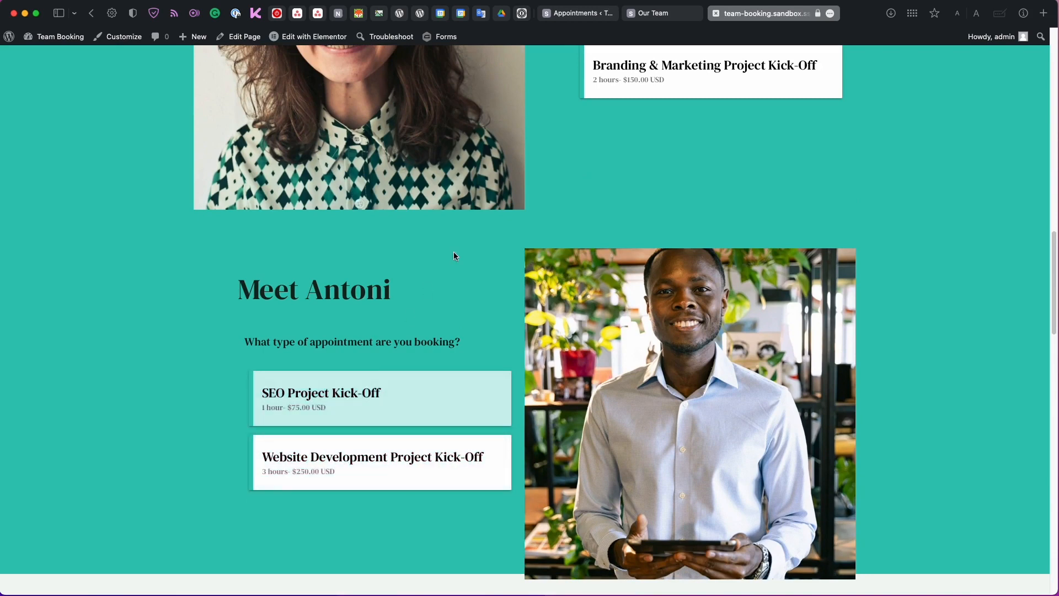
# Open the appointment types list and duplicate the Website Development Project Kick-Off.
pyautogui.click(573, 13)
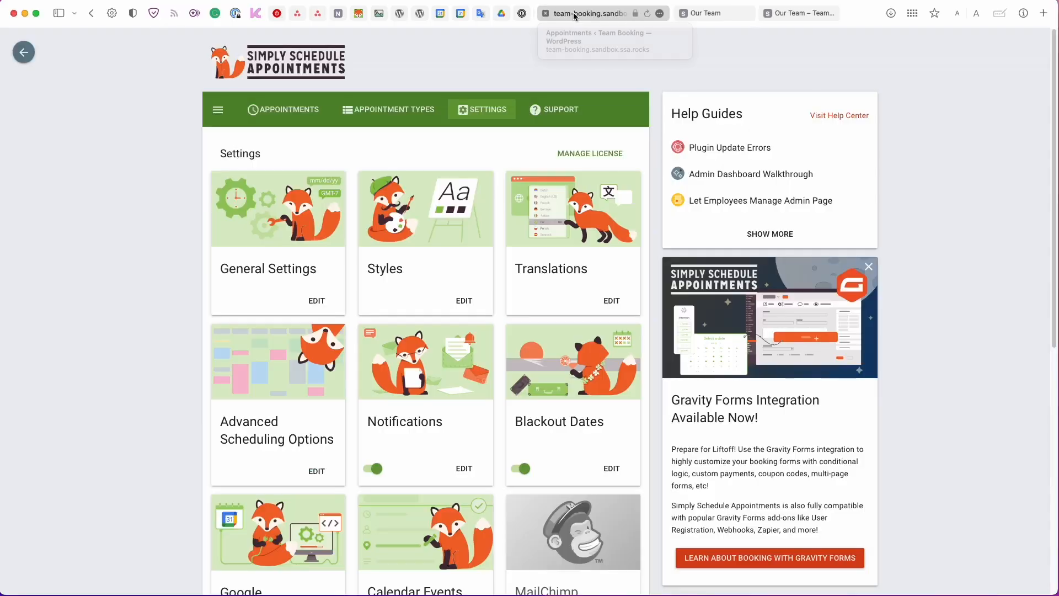
pyautogui.click(396, 116)
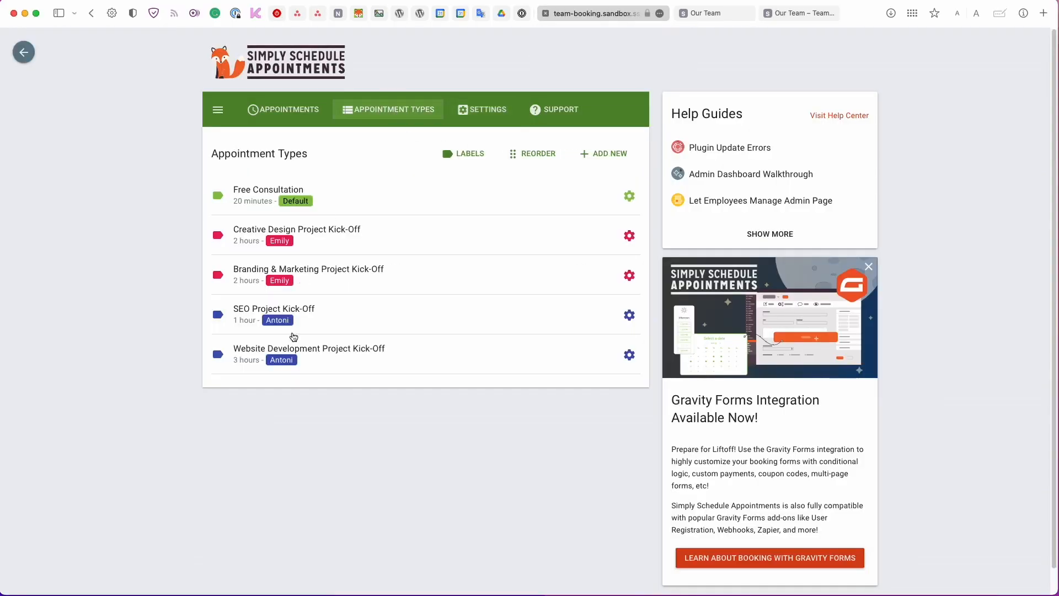
pyautogui.click(629, 355)
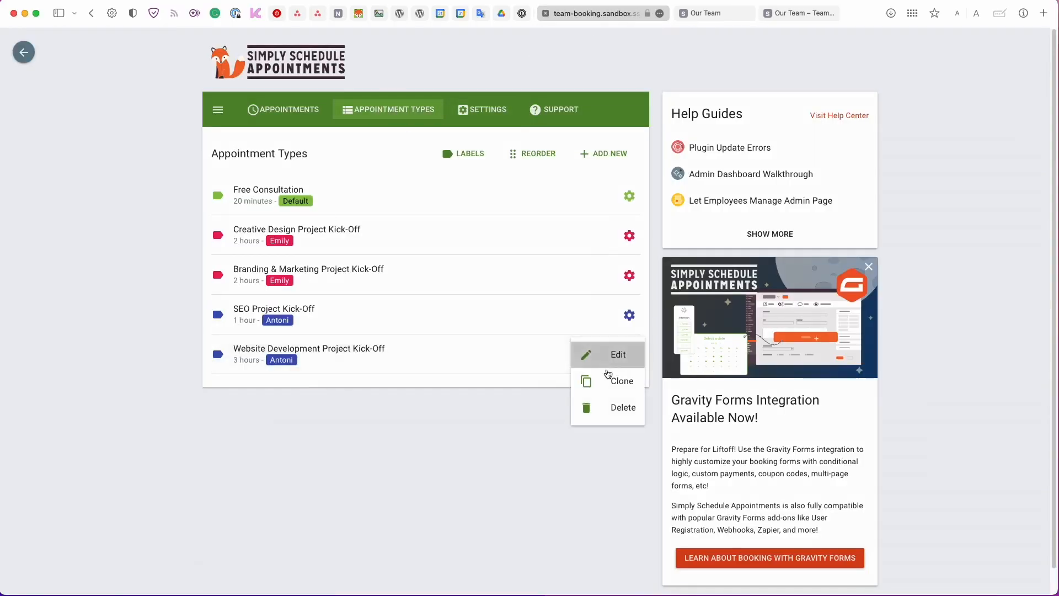
pyautogui.click(611, 386)
# Set the copy's duration to 30 and rename it Website Development Project Follow-Up.
pyautogui.click(297, 309)
pyautogui.write('0')
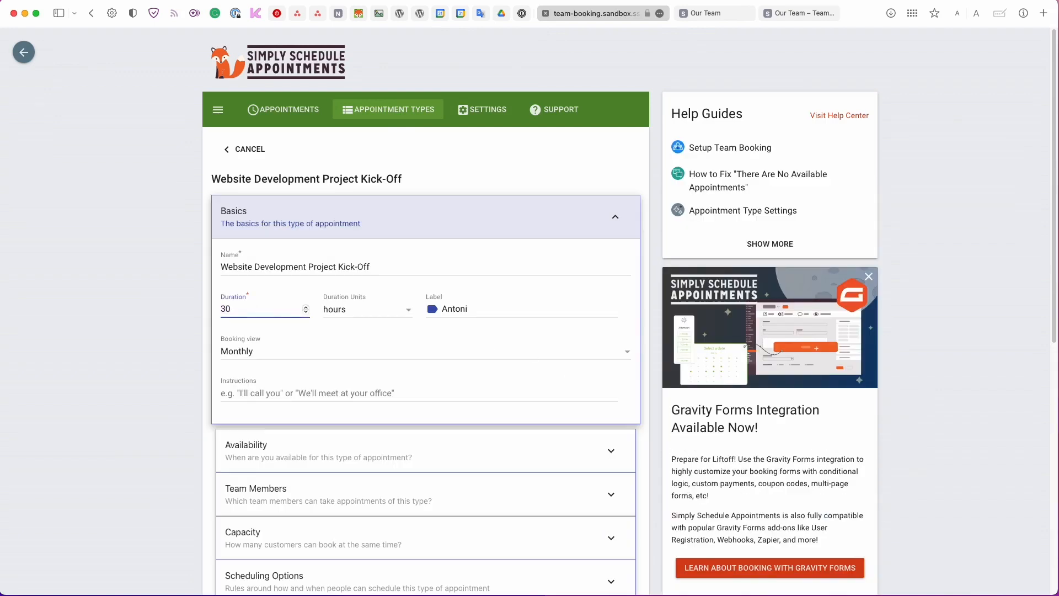
pyautogui.click(338, 270)
pyautogui.doubleClick(346, 266)
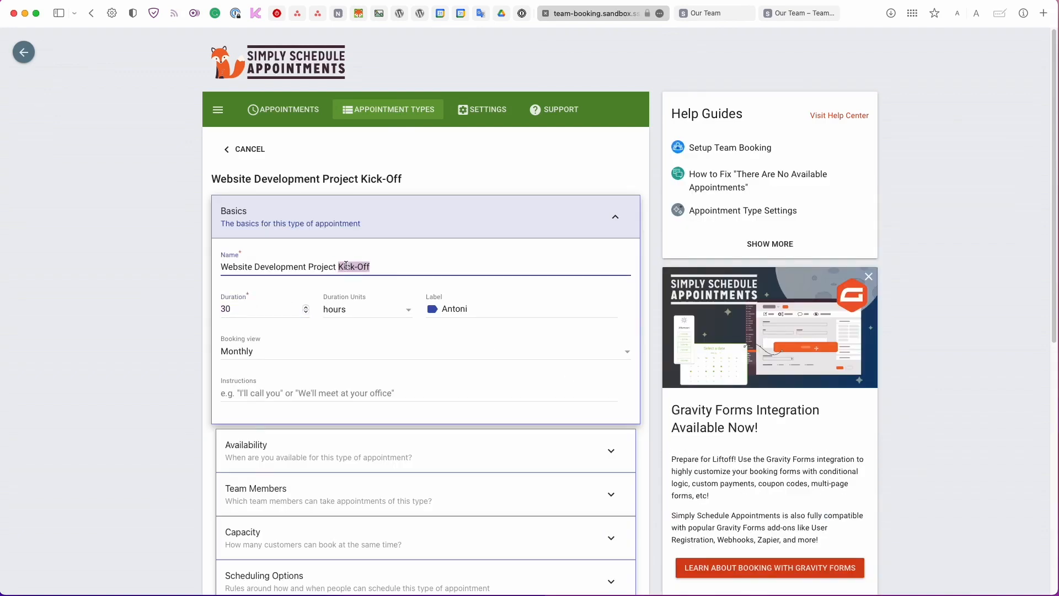
pyautogui.write('Follow-up')
pyautogui.press('BackSpace')
pyautogui.press('BackSpace')
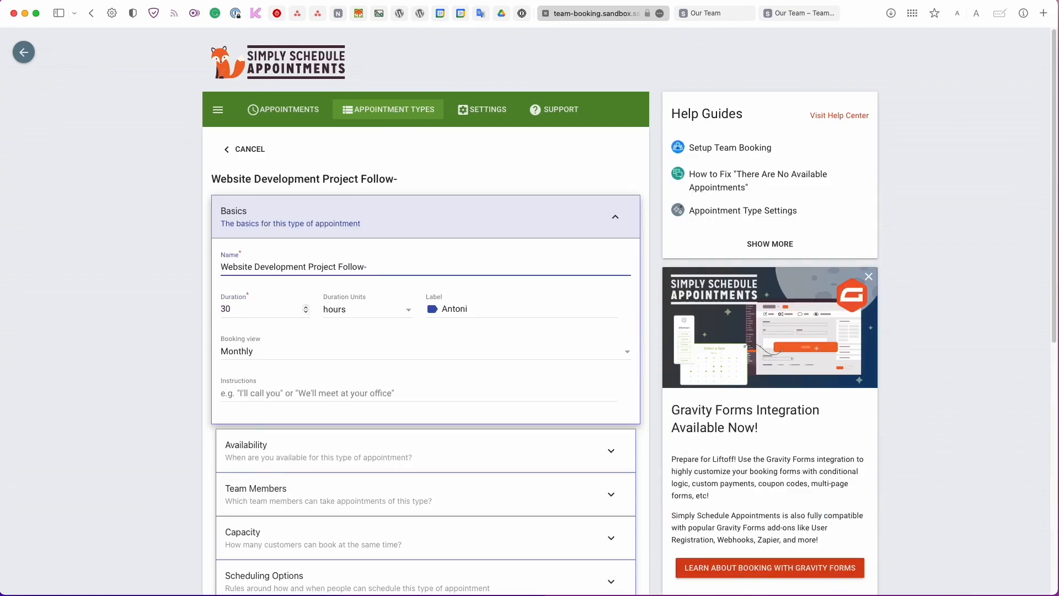
pyautogui.write('Up')
# Change the copy's price in payment settings and save the new appointment type.
pyautogui.scroll(-5, 353, 358)
pyautogui.click(298, 366)
pyautogui.doubleClick(228, 394)
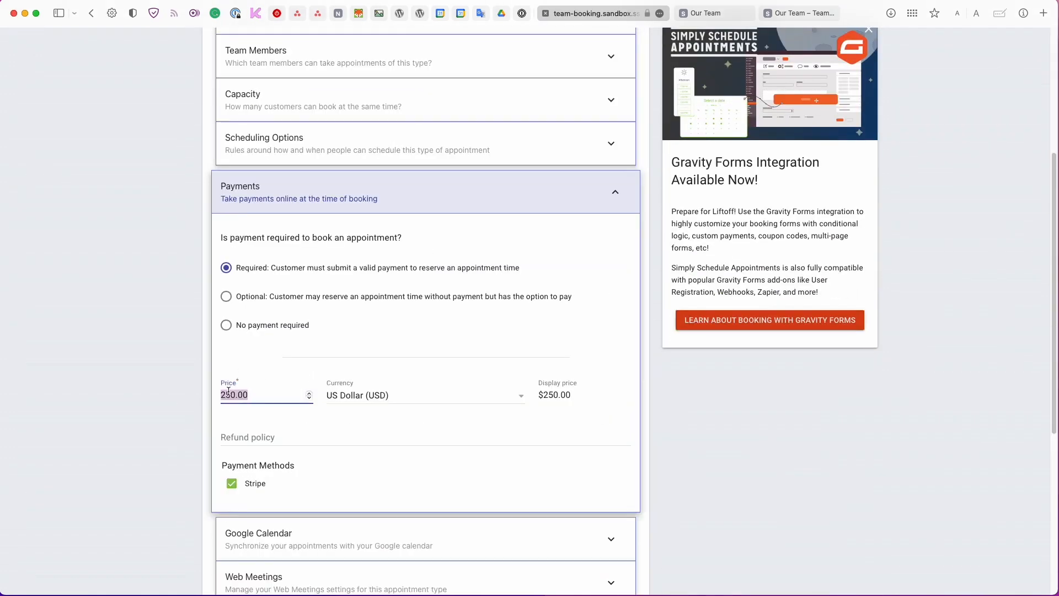
pyautogui.write('90.00')
pyautogui.scroll(-5, 331, 386)
pyautogui.click(314, 484)
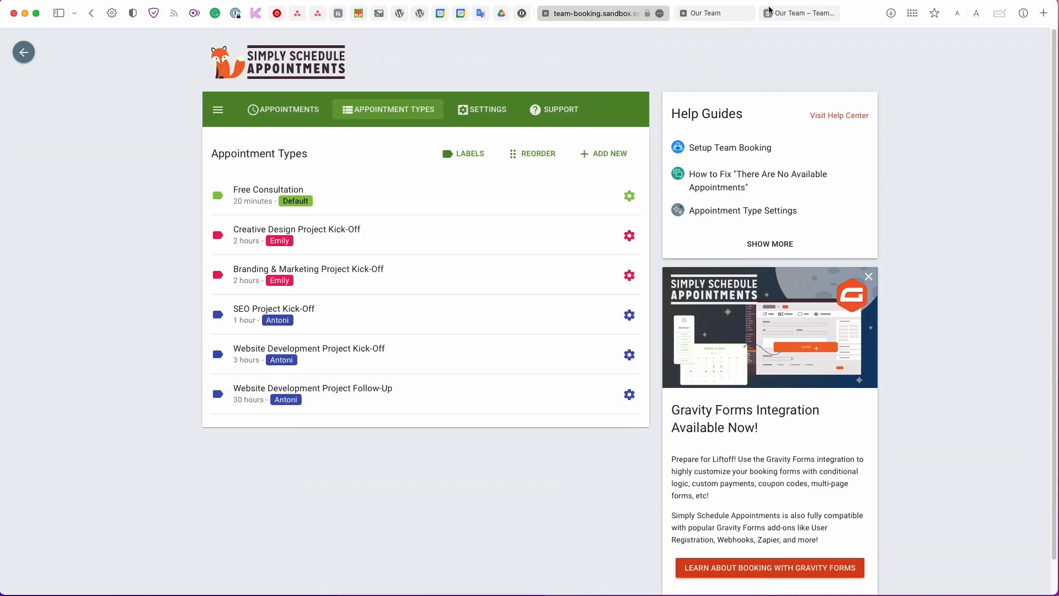
pyautogui.click(795, 11)
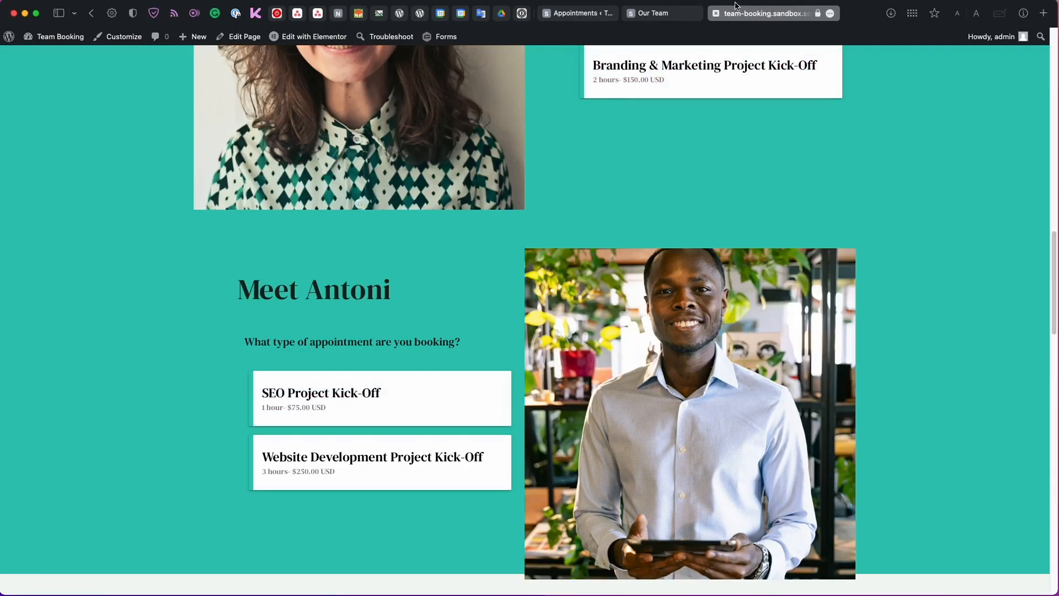
# Reload Our Team and check Antoni's form for the new Website Development Project Follow-Up.
pyautogui.click(817, 17)
pyautogui.scroll(-20, 636, 200)
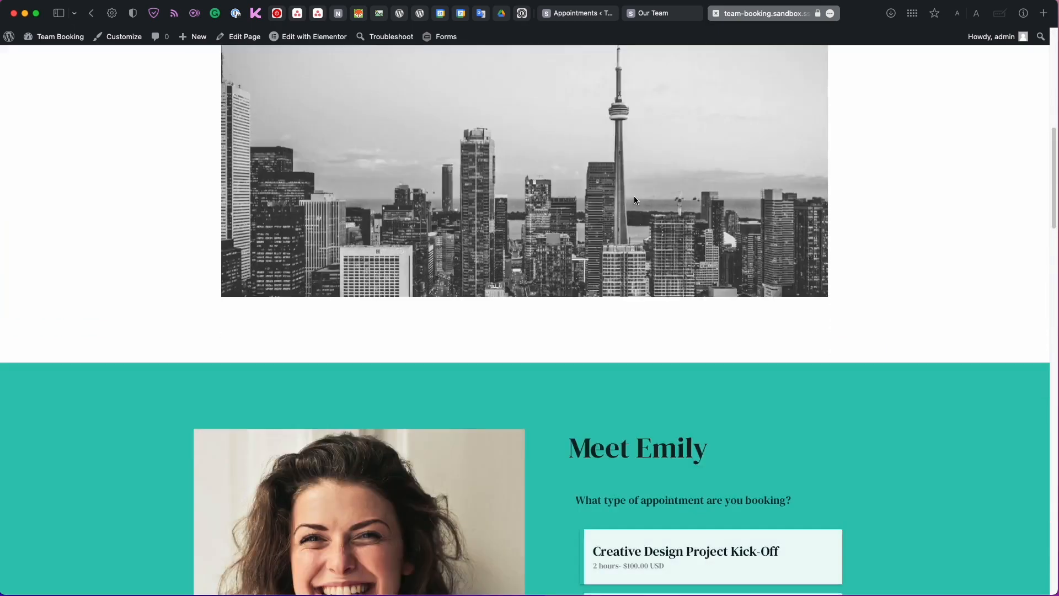
pyautogui.scroll(-2, 634, 199)
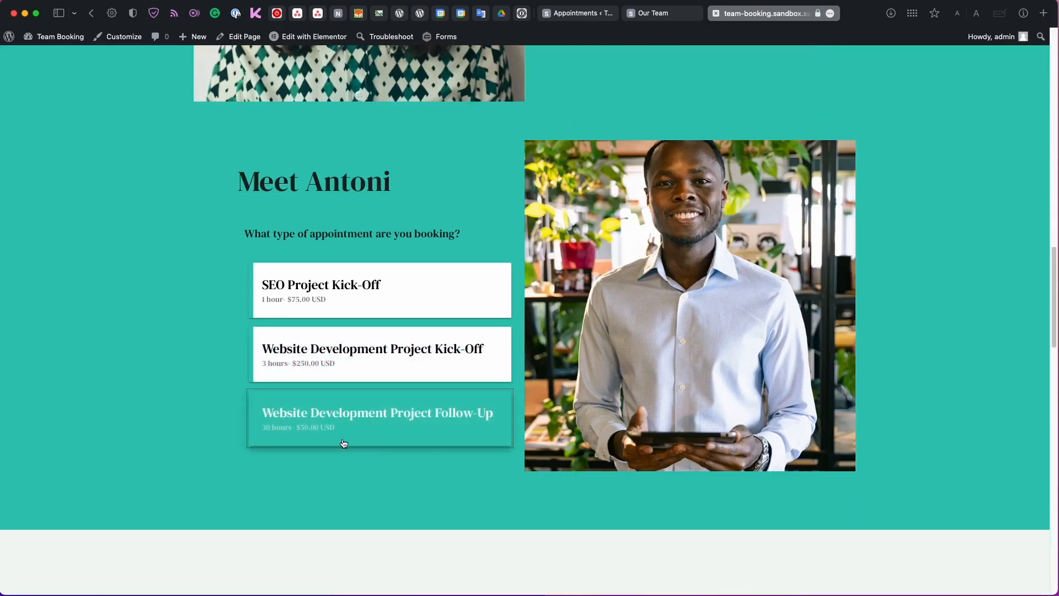
pyautogui.scroll(-3, 451, 431)
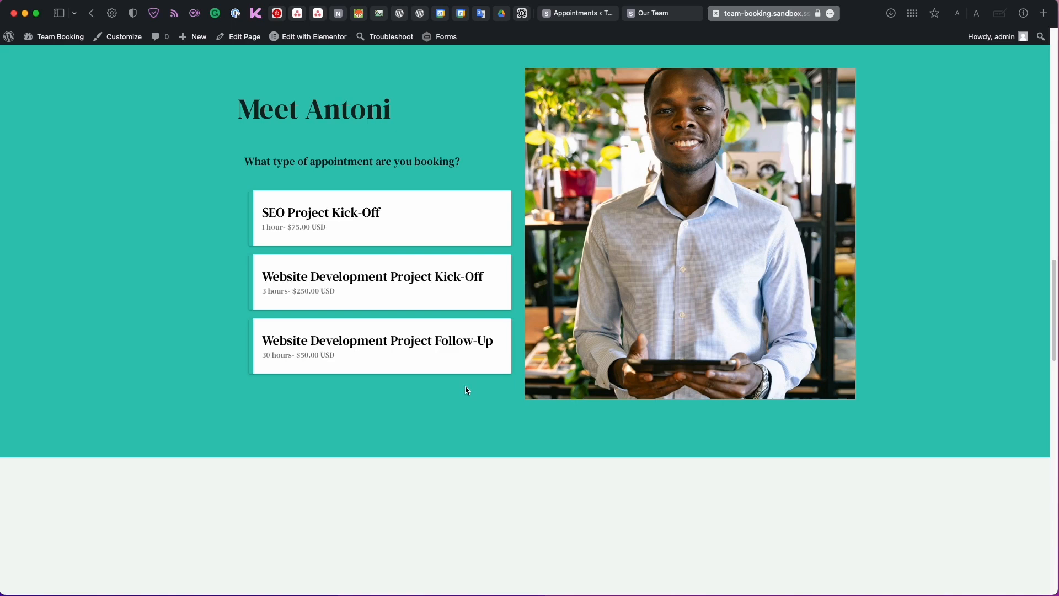
pyautogui.scroll(10, 527, 179)
pyautogui.scroll(-1, 526, 174)
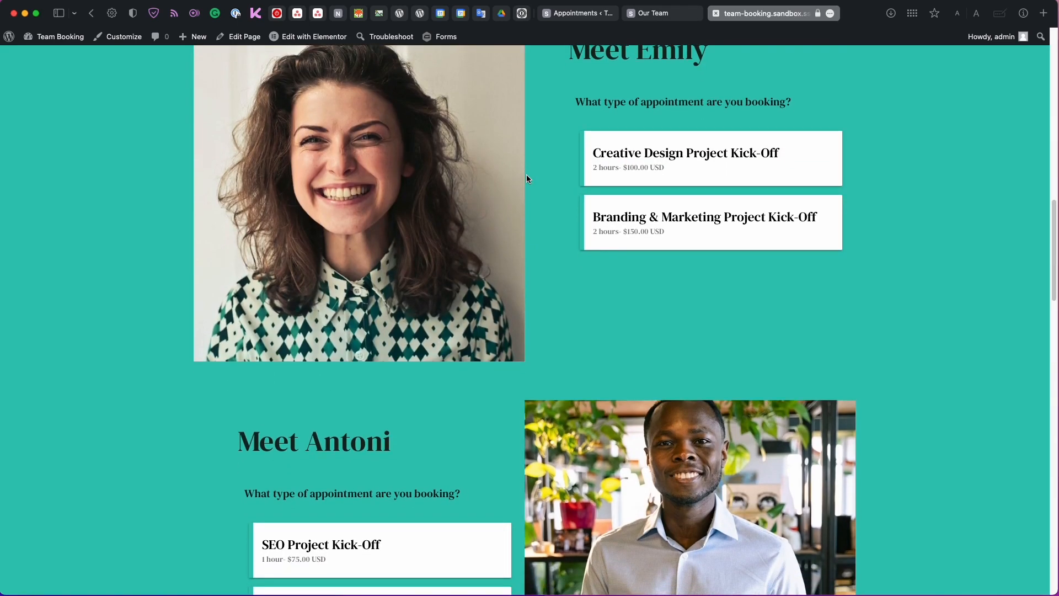
# Choose Creative Design Project Kick-Off on February 15 and enter the customer's name and e-mail.
pyautogui.click(709, 167)
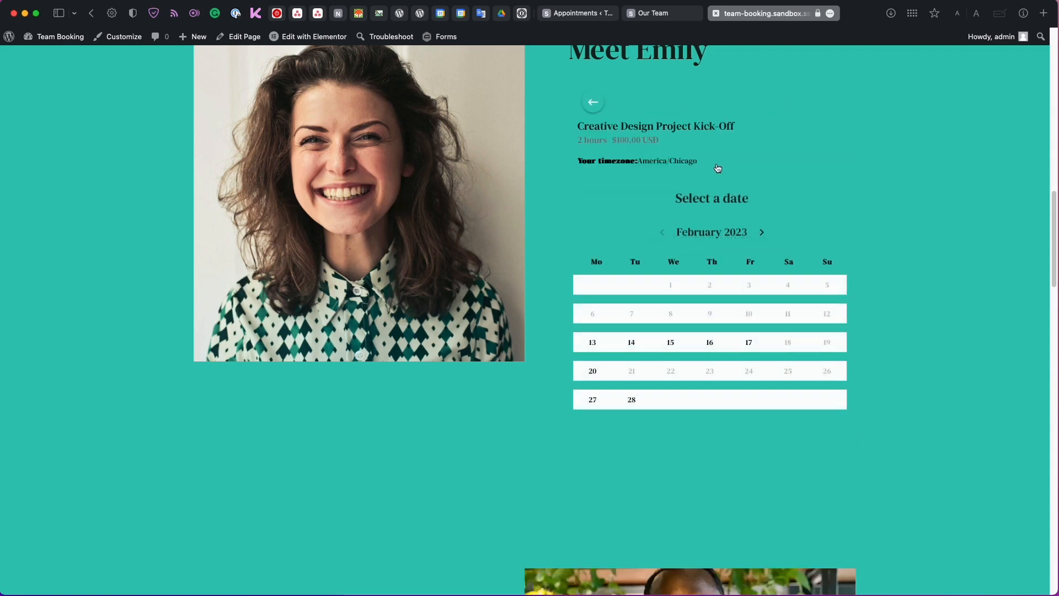
pyautogui.click(674, 345)
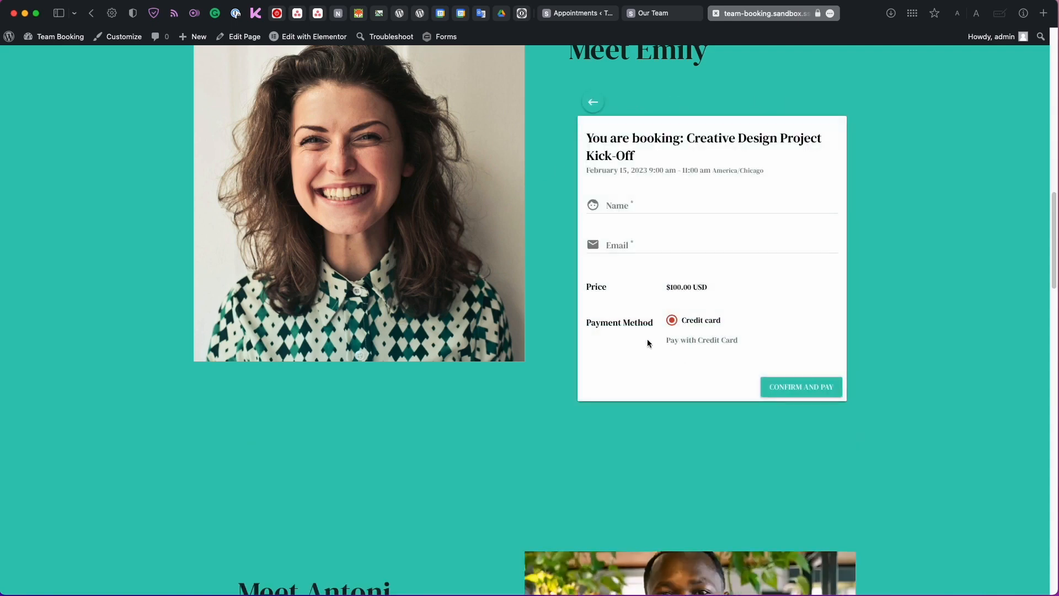
pyautogui.click(601, 218)
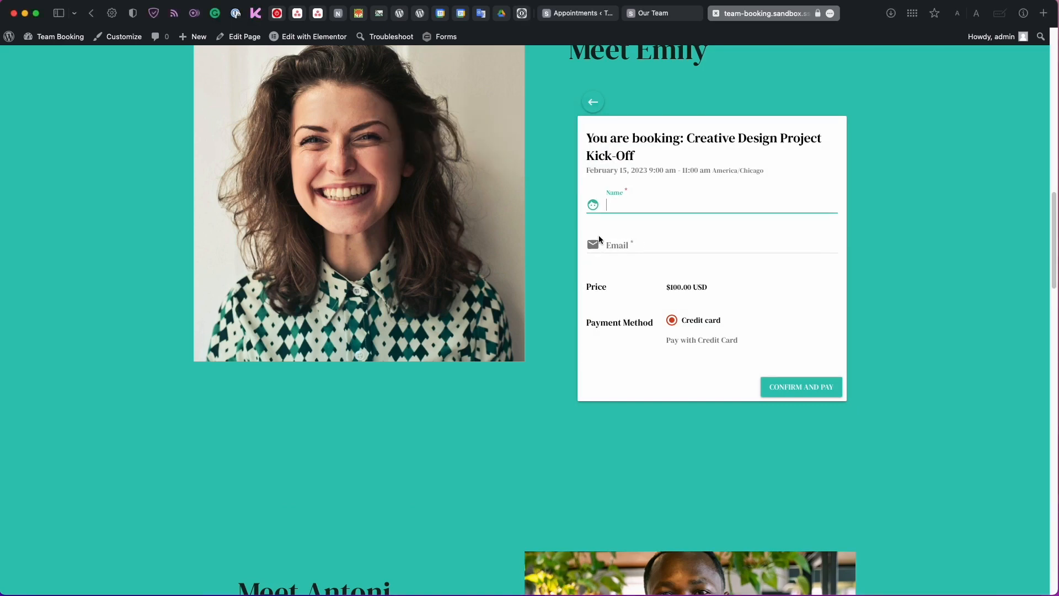
pyautogui.write('Mary')
pyautogui.press('Tab')
pyautogui.write('mary@example.com')
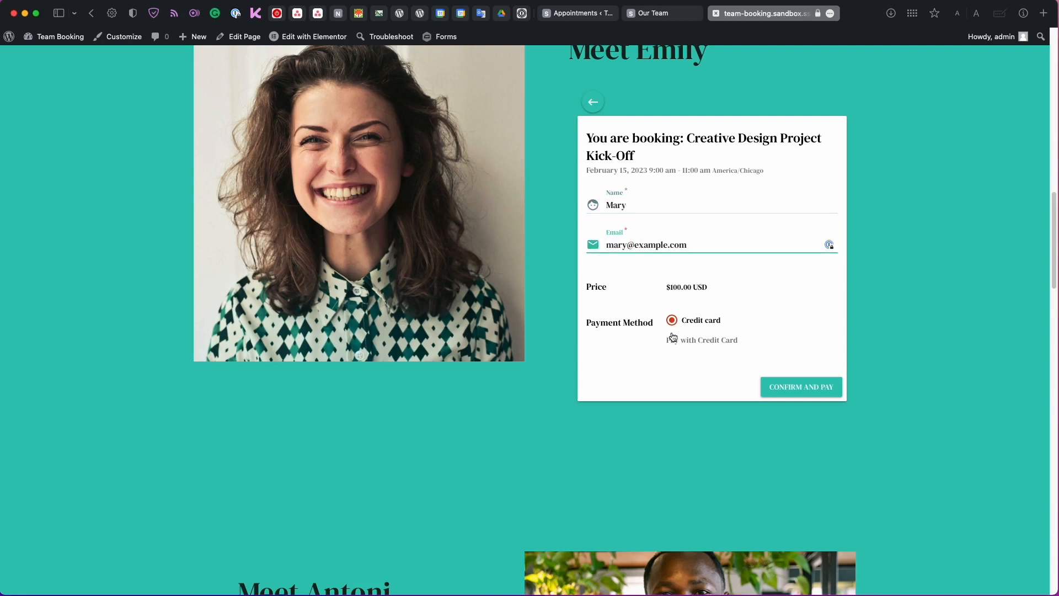
pyautogui.press('Return')
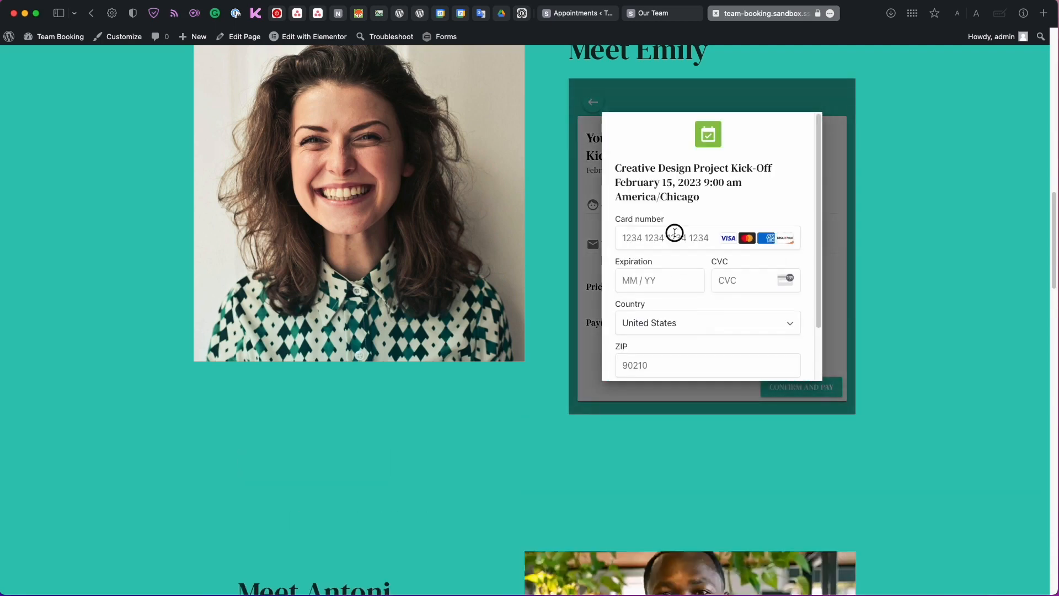
# Enter the Stripe test card details and pay $100.00 to complete the booking.
pyautogui.click(674, 238)
pyautogui.write('4242 4242 4242 42421223123')
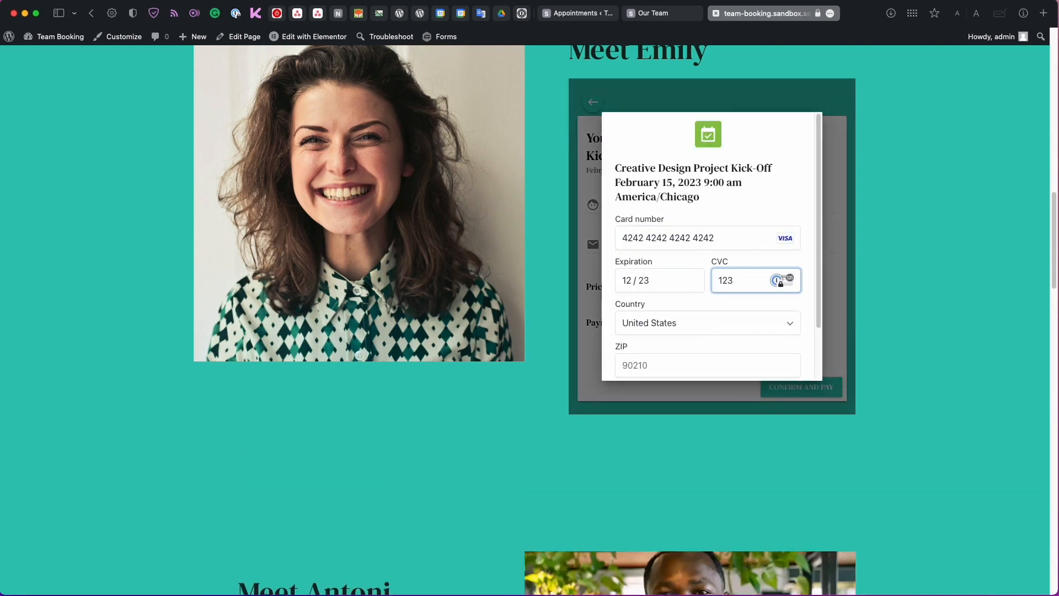
pyautogui.write('78628')
pyautogui.scroll(-2, 724, 354)
pyautogui.click(723, 353)
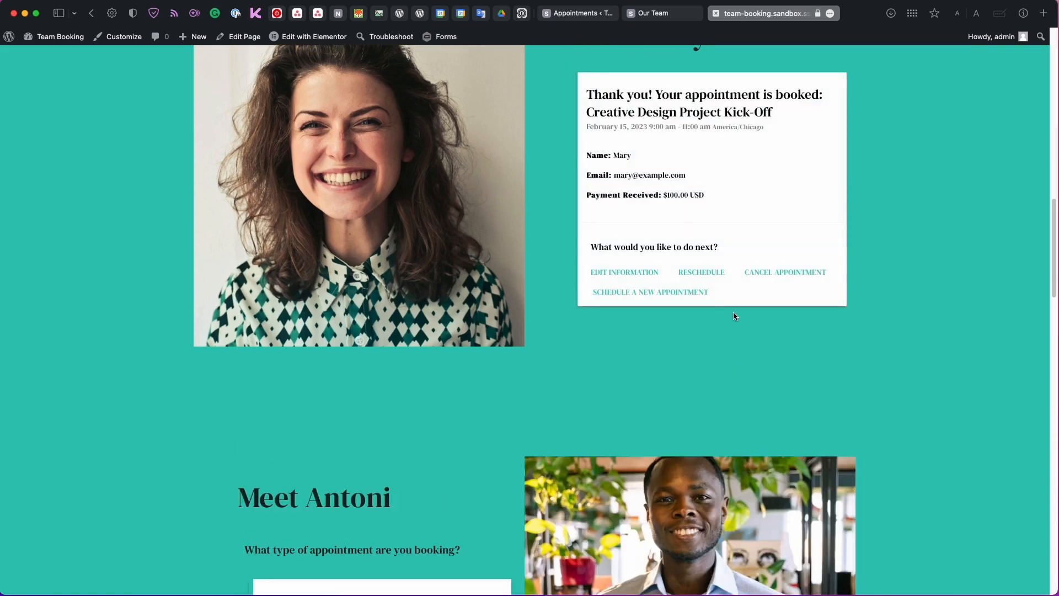
pyautogui.scroll(1, 729, 318)
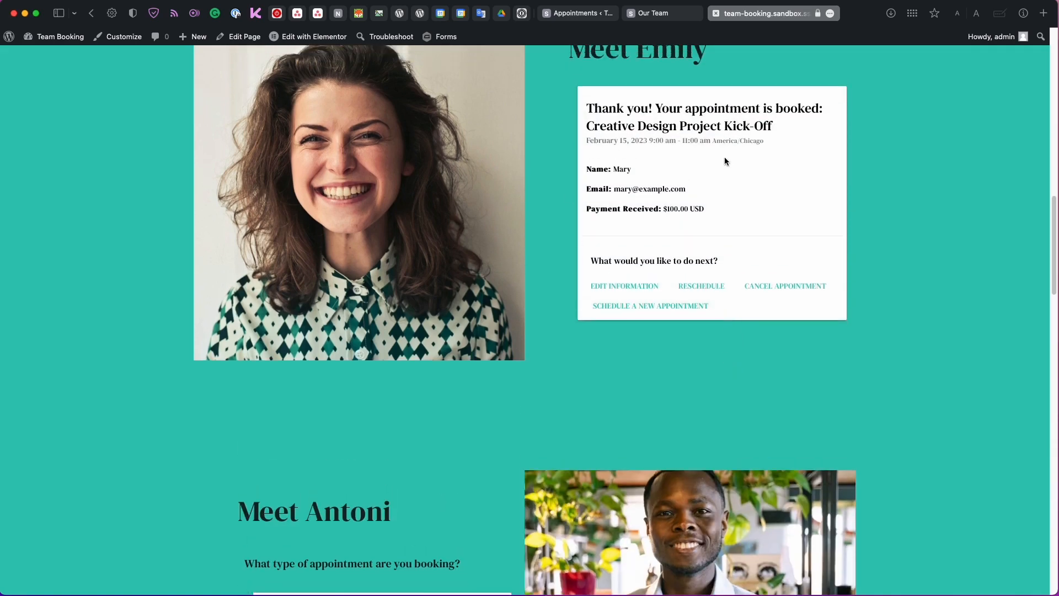
pyautogui.scroll(-2, 724, 162)
pyautogui.scroll(-5, 723, 163)
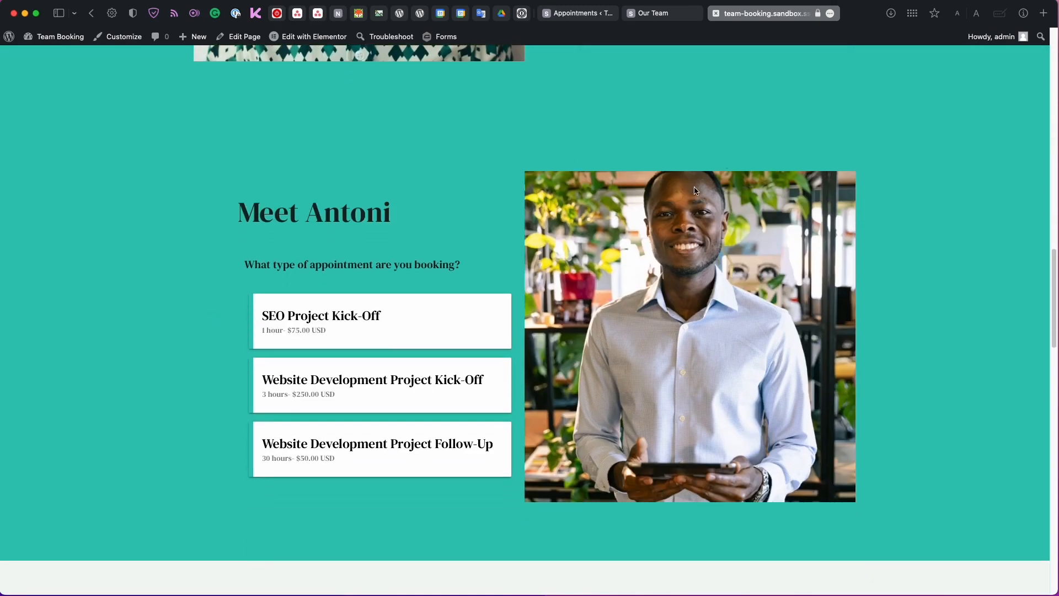
# Choose Antoni's Website Development Project Kick-Off on February 23 and submit the customer's name and e-mail.
pyautogui.click(445, 404)
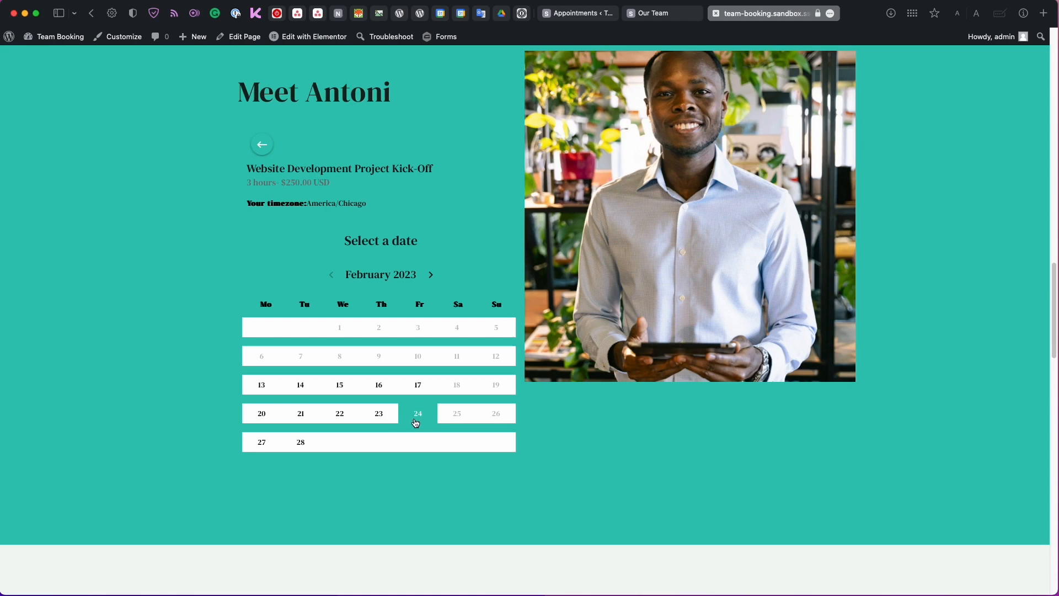
pyautogui.click(378, 415)
pyautogui.click(331, 255)
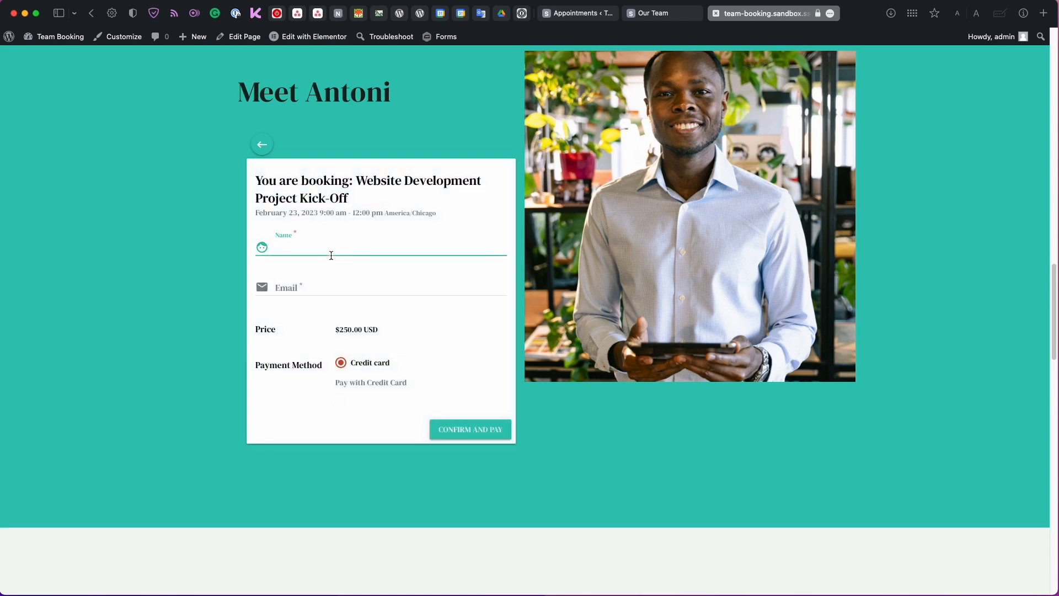
pyautogui.write('Lucy')
pyautogui.press('Tab')
pyautogui.write('lucy@example.com')
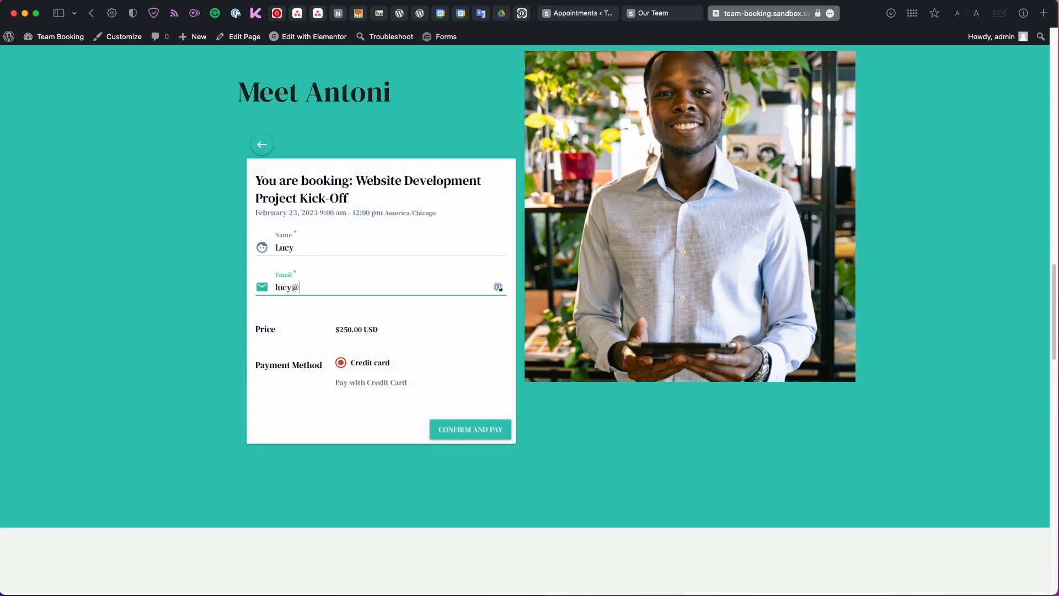
pyautogui.click(445, 437)
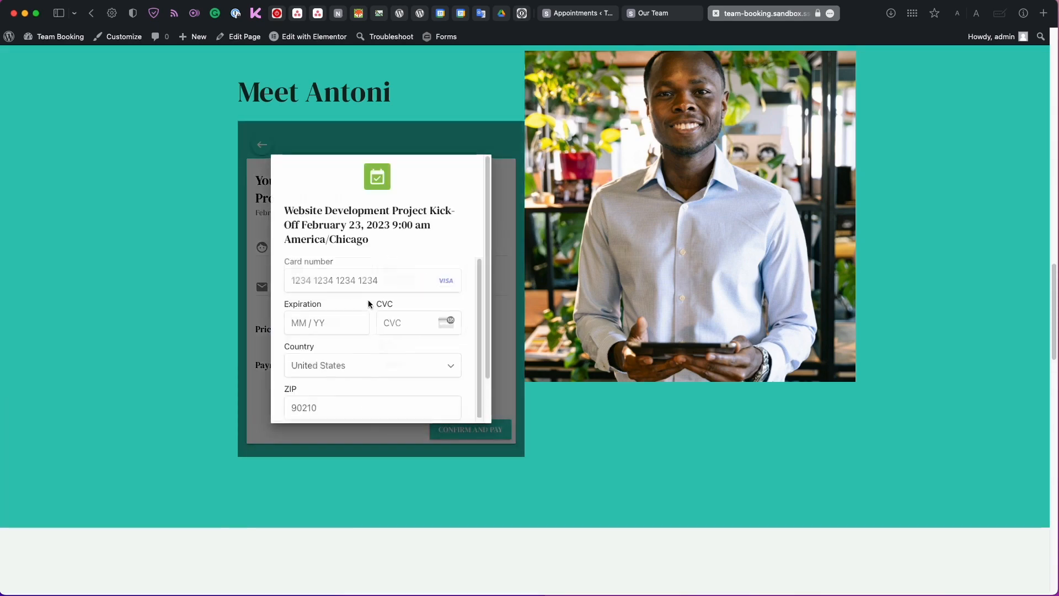
# Enter the Stripe test card and ZIP code, then pay $250.00 to complete the booking.
pyautogui.write('4242424242 ')
pyautogui.write('4242421223')
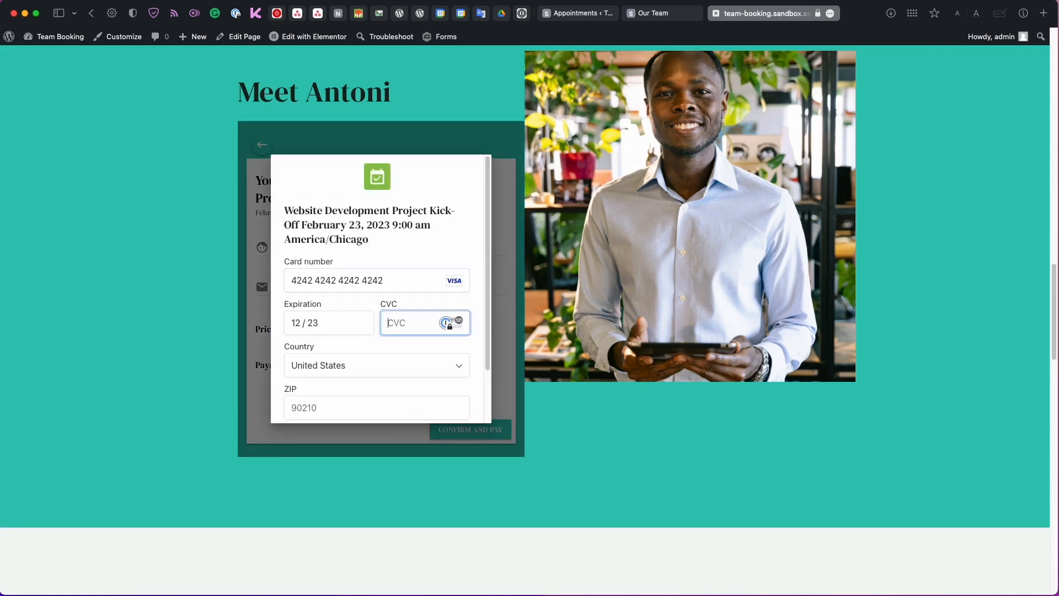
pyautogui.write('123')
pyautogui.click(340, 405)
pyautogui.write('78628')
pyautogui.scroll(-3, 442, 295)
pyautogui.click(442, 295)
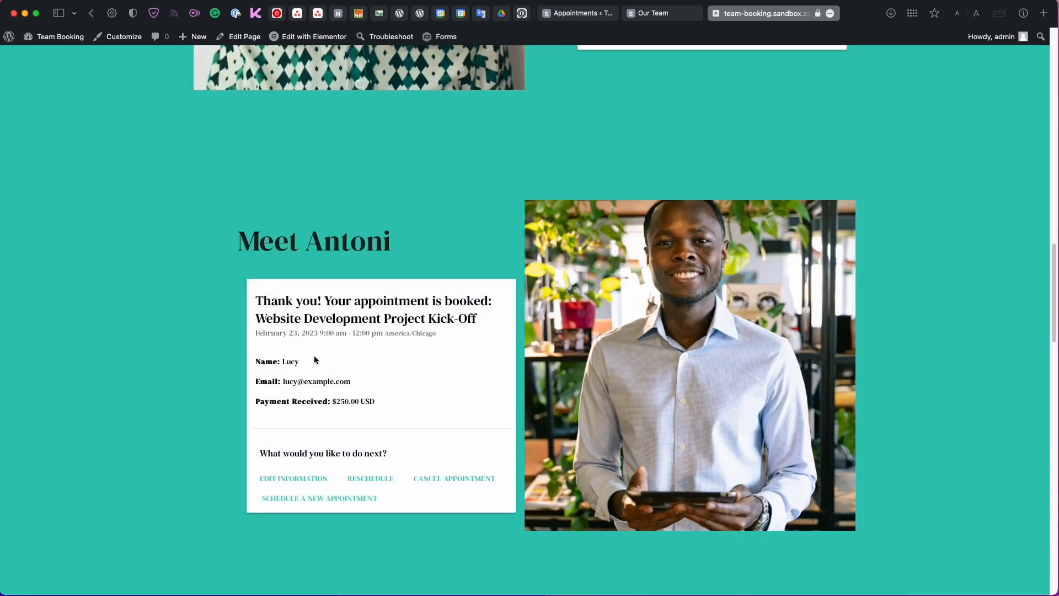
pyautogui.scroll(1, 336, 390)
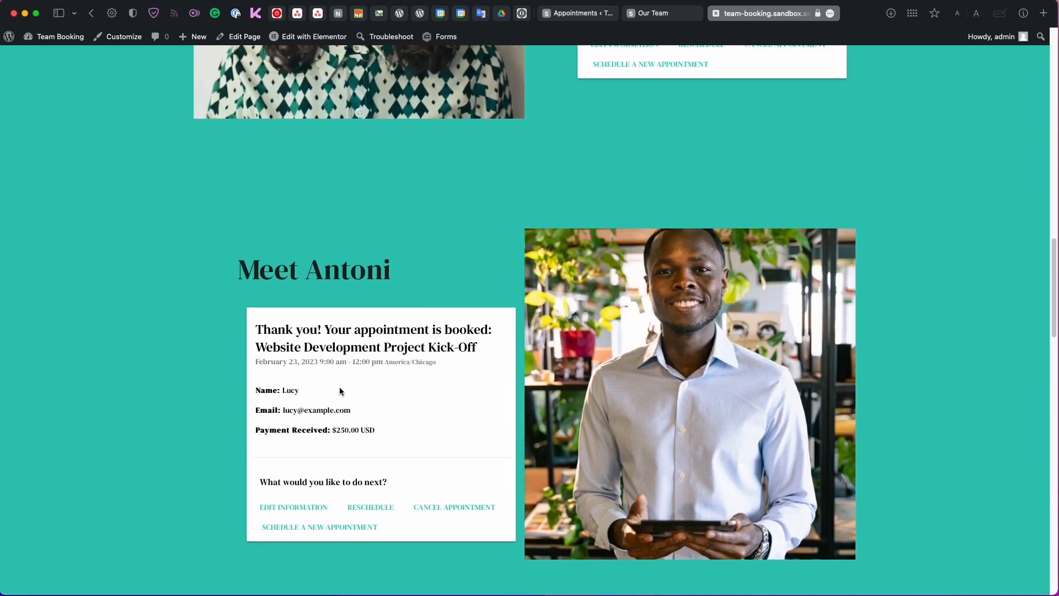
pyautogui.scroll(1, 340, 390)
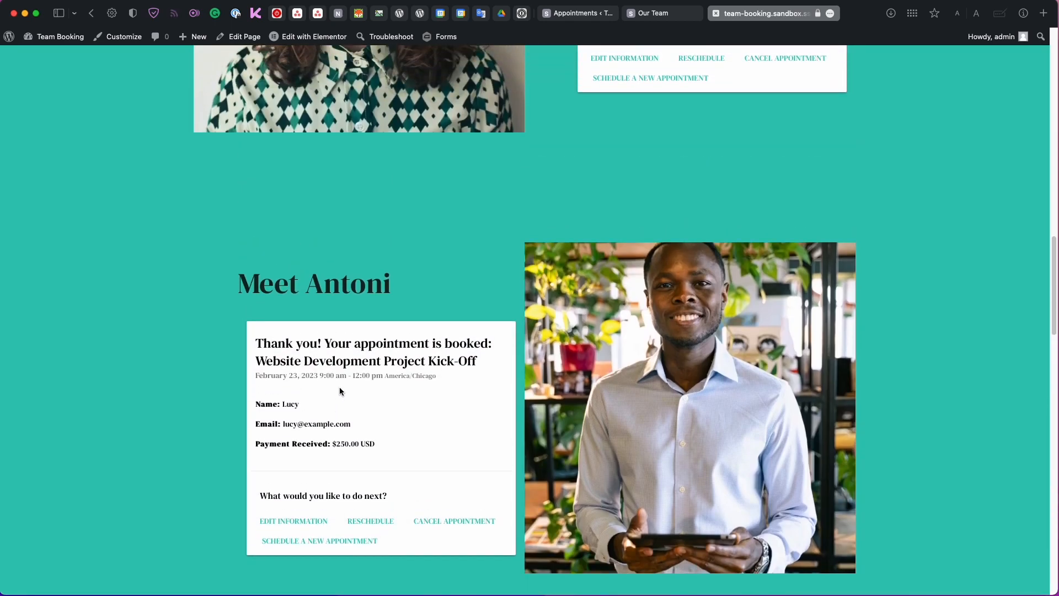
# Review upcoming appointments for Emily's February 15 and Antoni's February 23 kick-offs.
pyautogui.click(589, 13)
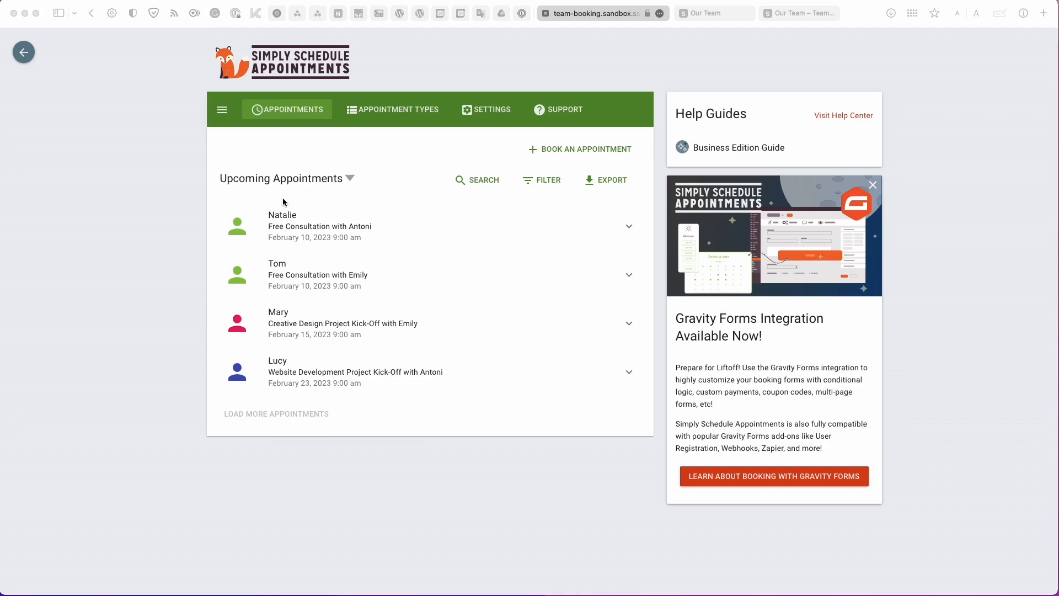
pyautogui.click(195, 264)
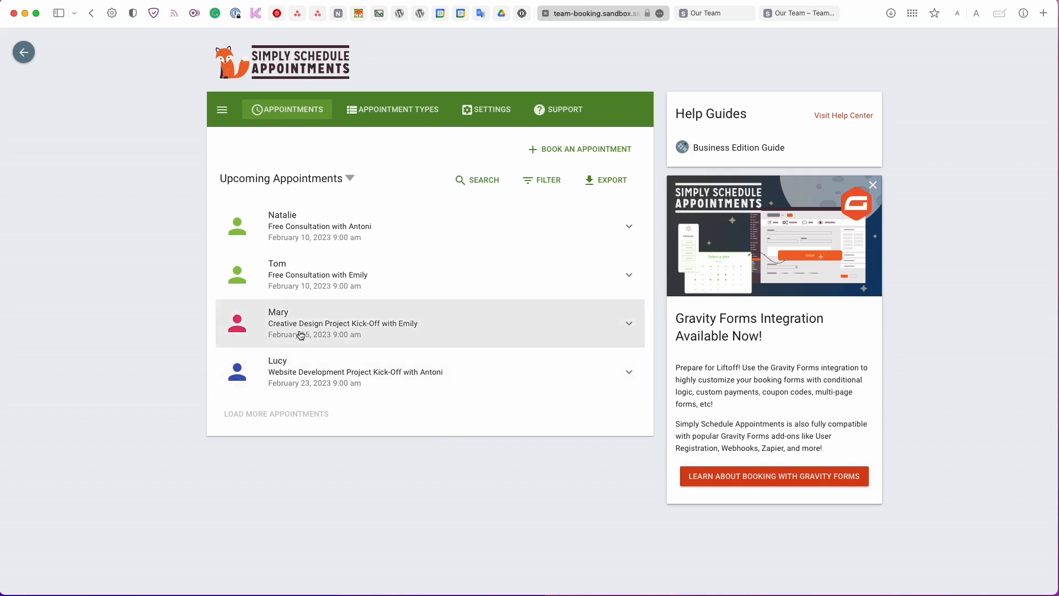
pyautogui.click(23, 55)
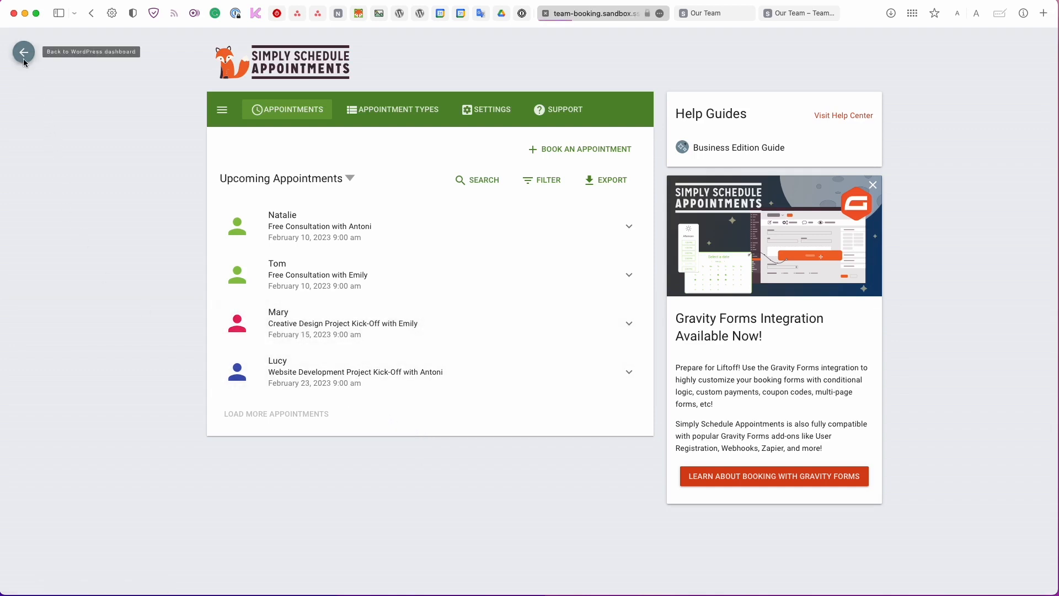
# Look up the User Switching plugin's details and its WordPress.org page, then close that page.
pyautogui.click(50, 306)
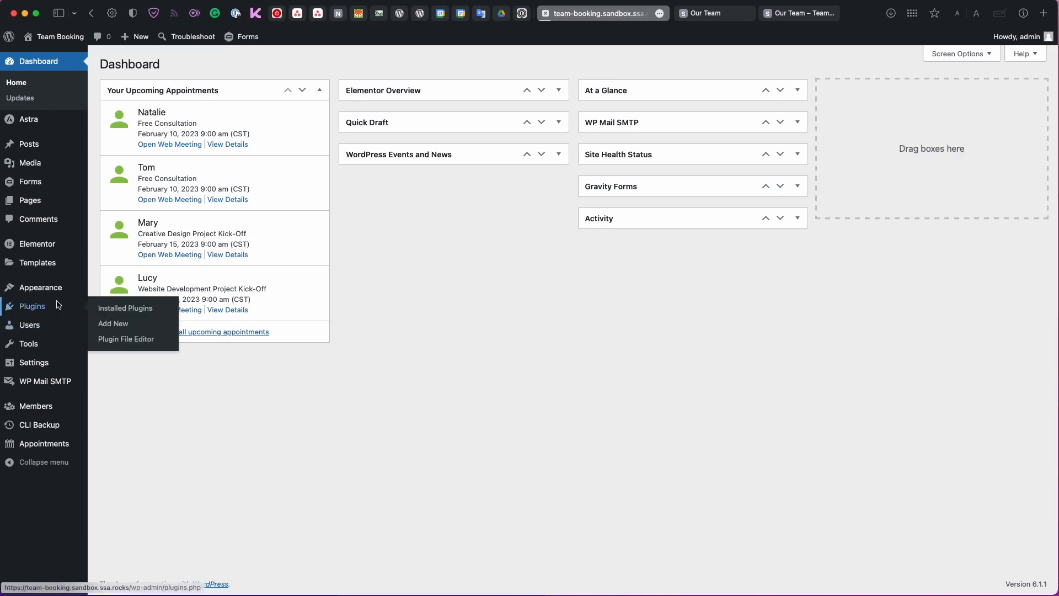
pyautogui.scroll(-5, 134, 318)
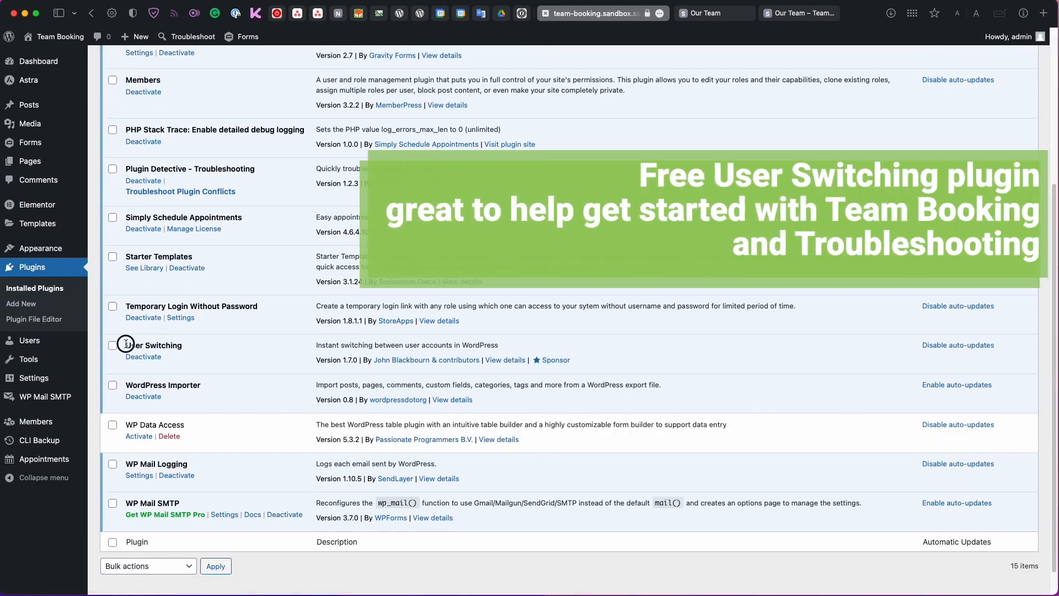
pyautogui.moveTo(125, 346); pyautogui.dragTo(184, 345)
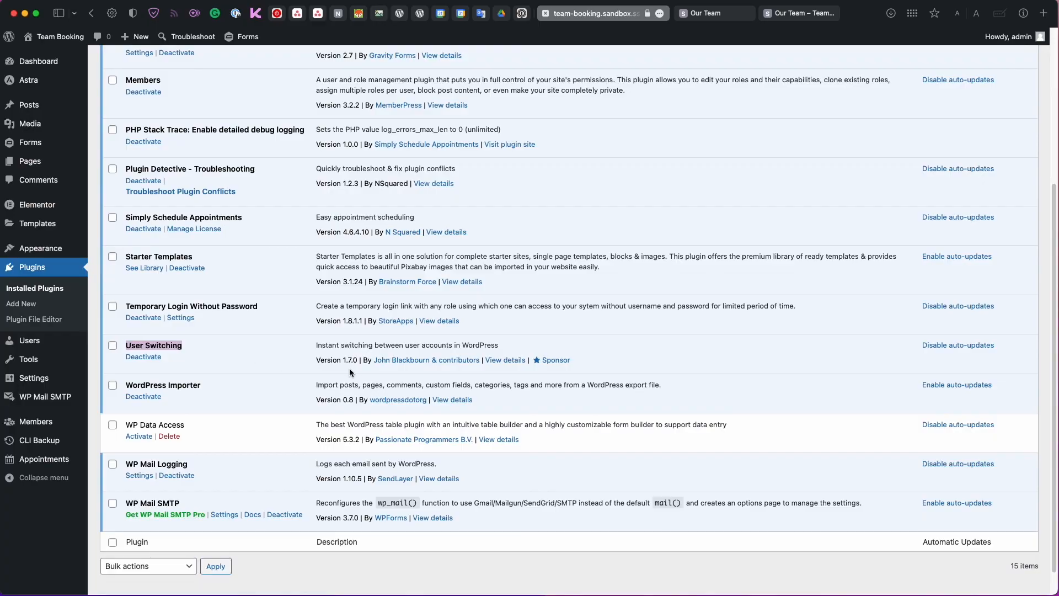
pyautogui.click(488, 361)
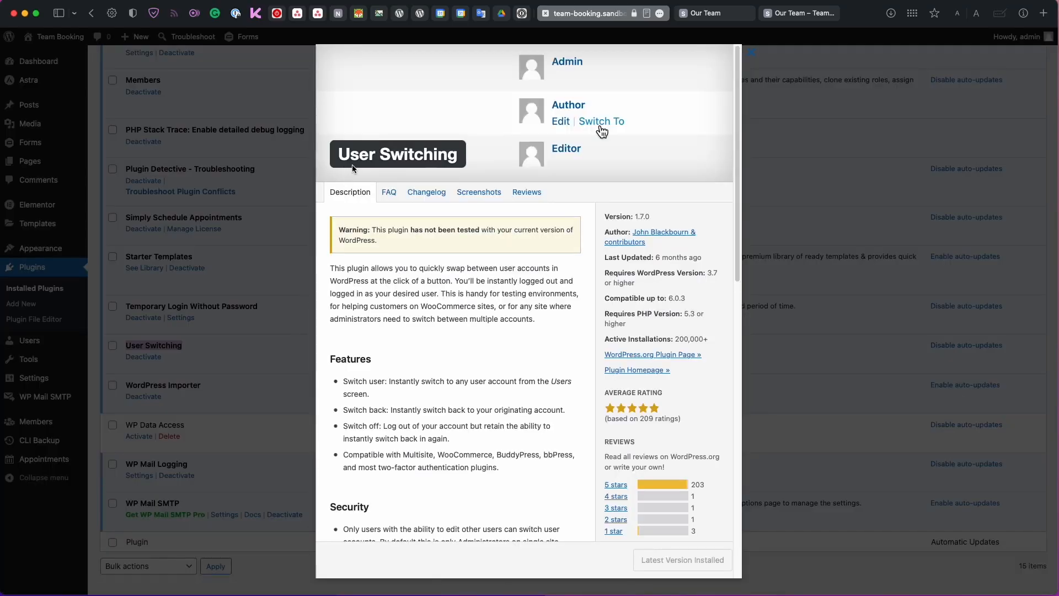
pyautogui.keyDown('super'); pyautogui.click(653, 354); pyautogui.keyUp('super')
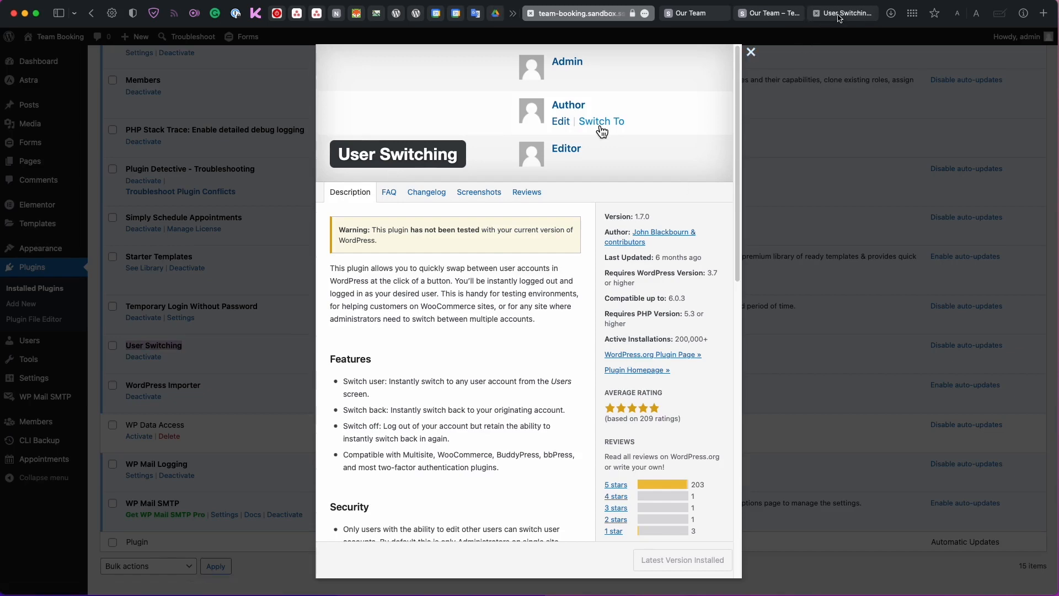
pyautogui.click(839, 17)
pyautogui.scroll(-1, 680, 244)
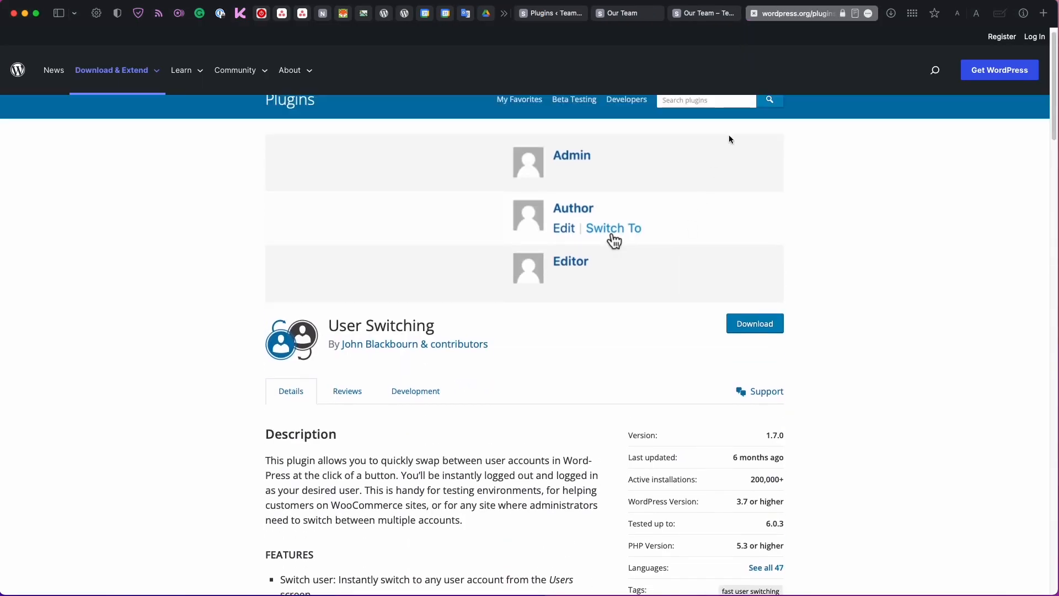
pyautogui.click(754, 14)
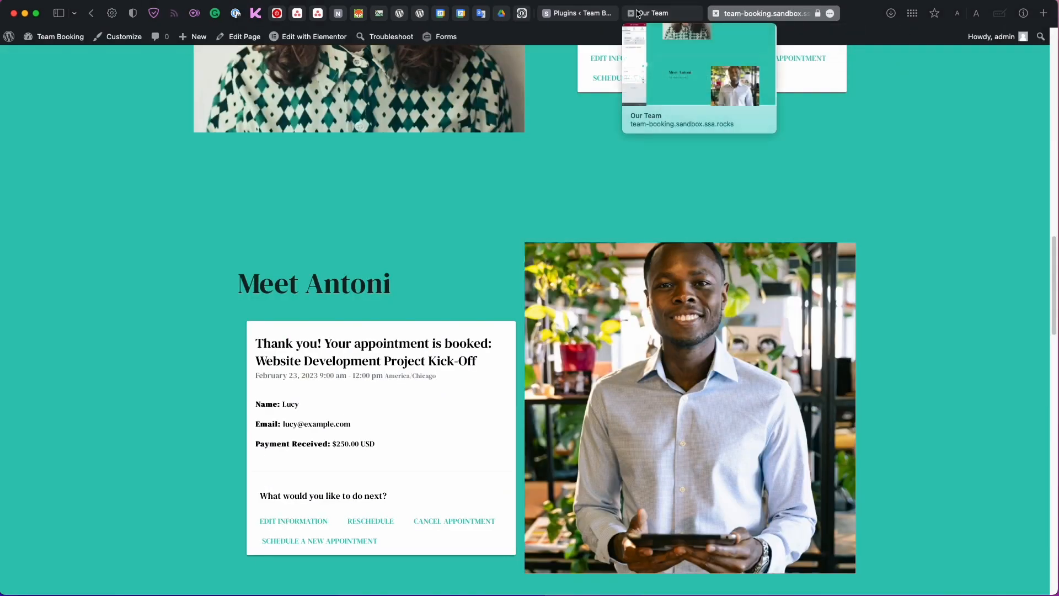
# Return to the installed plugins list and open All Users.
pyautogui.click(580, 12)
pyautogui.scroll(2, 152, 289)
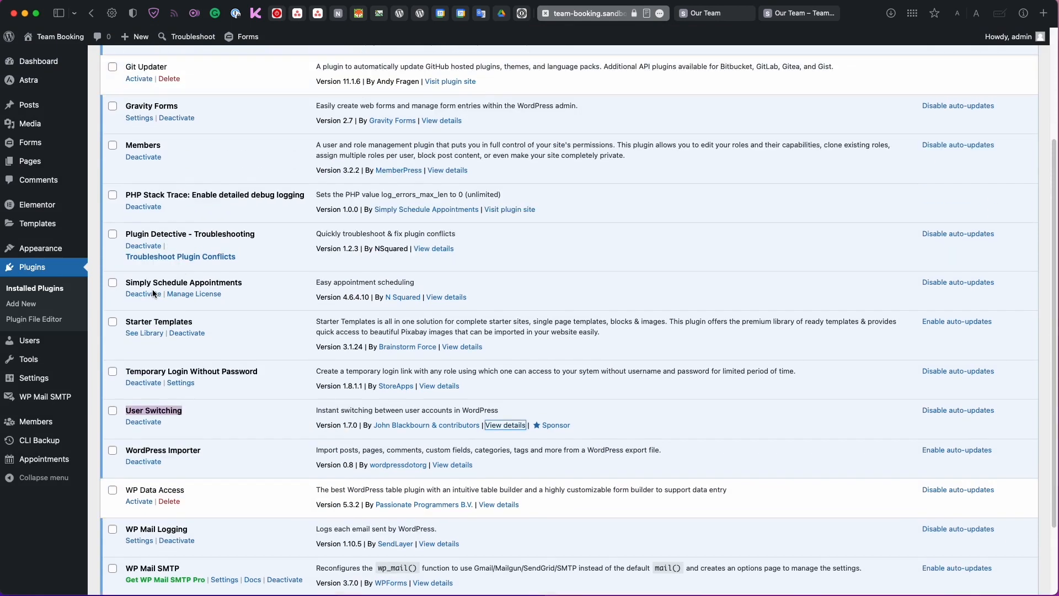
pyautogui.click(34, 343)
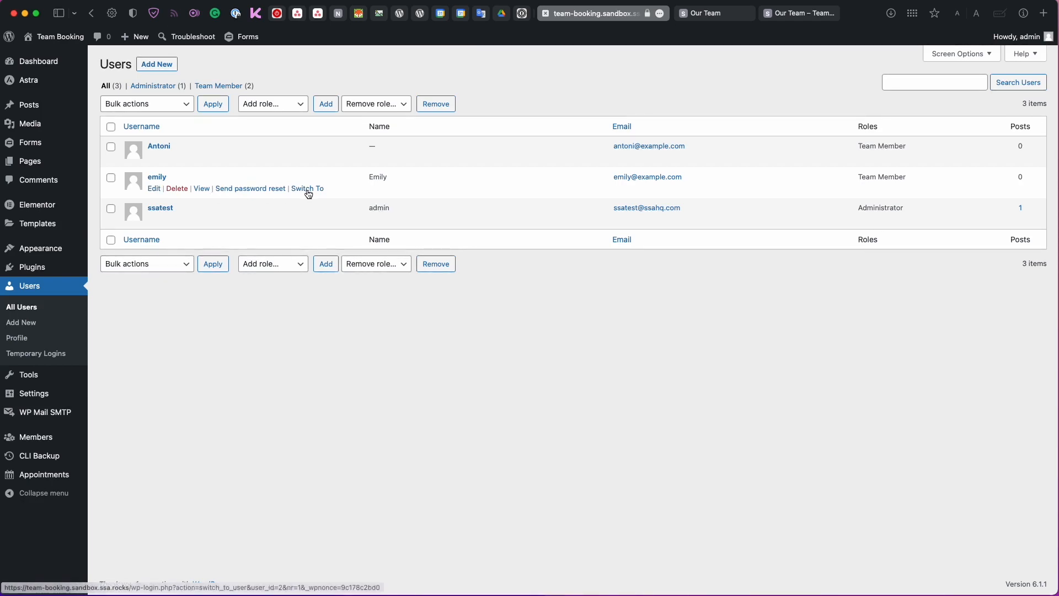
pyautogui.click(310, 189)
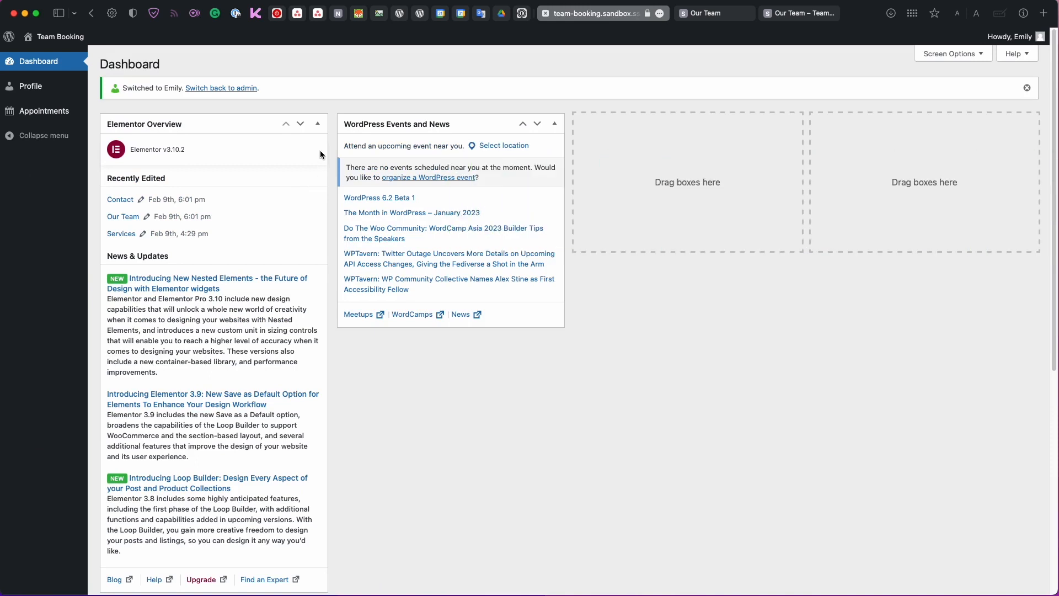
pyautogui.click(319, 123)
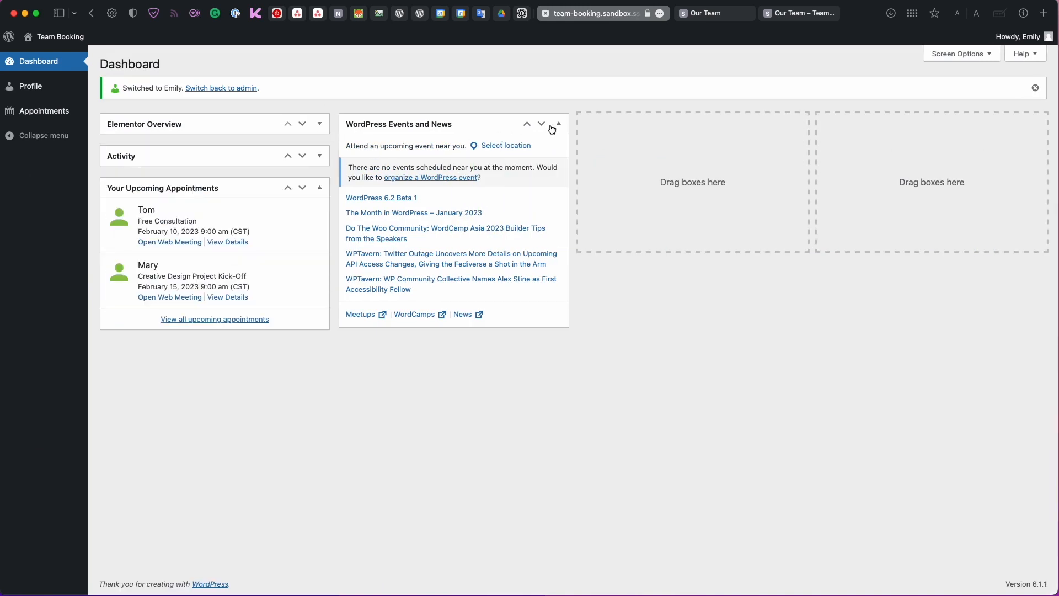
pyautogui.click(558, 124)
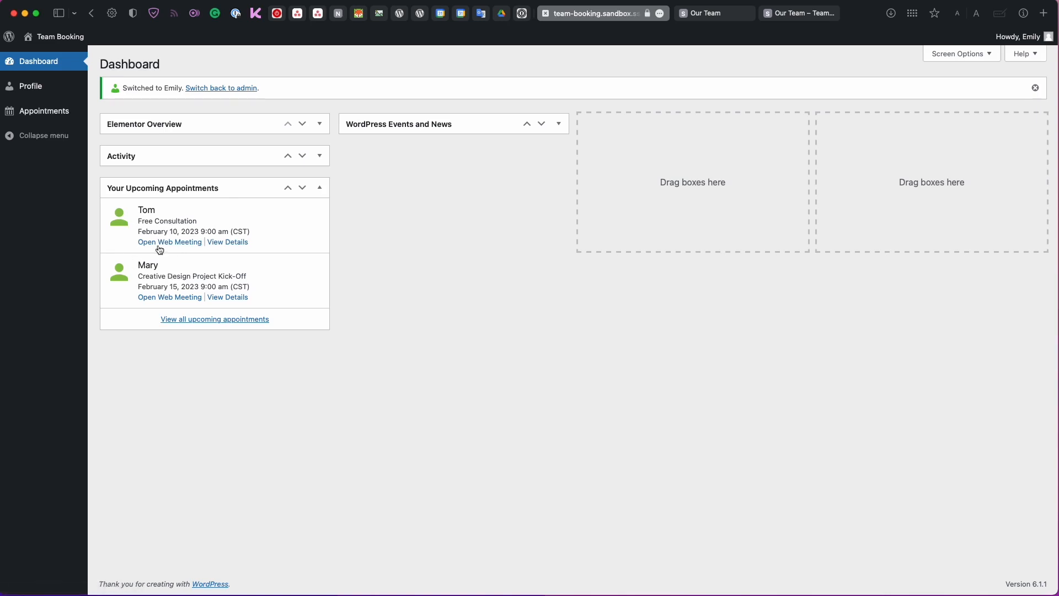
pyautogui.click(70, 112)
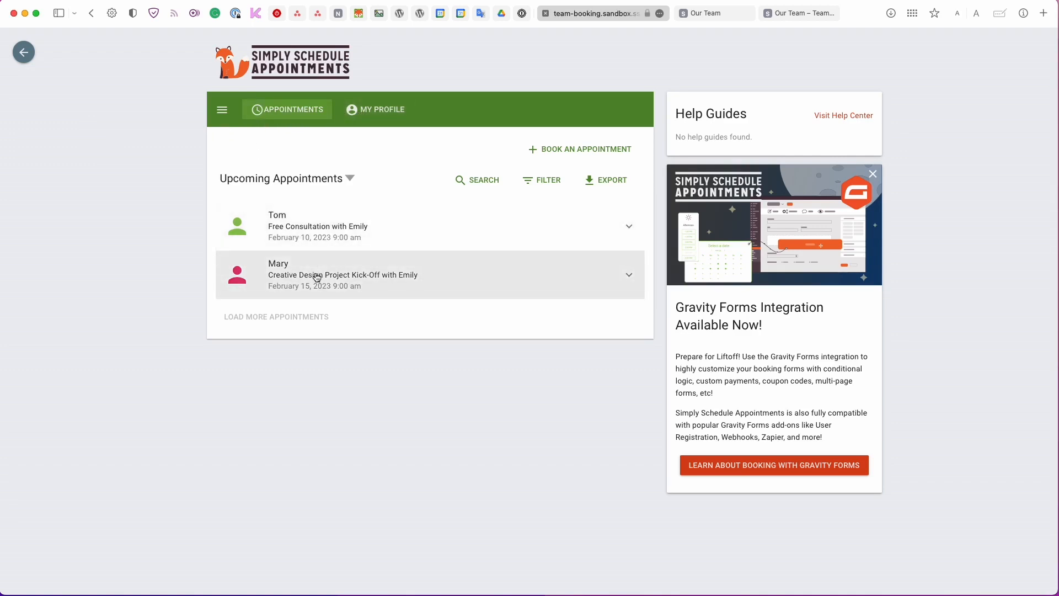
pyautogui.click(338, 237)
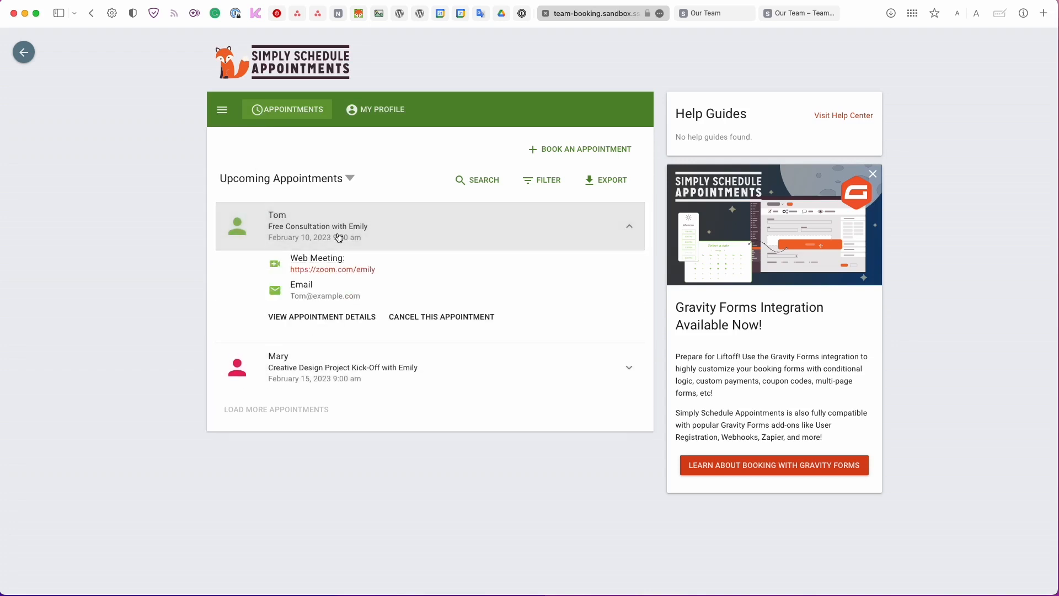
pyautogui.click(345, 322)
pyautogui.scroll(-2, 345, 316)
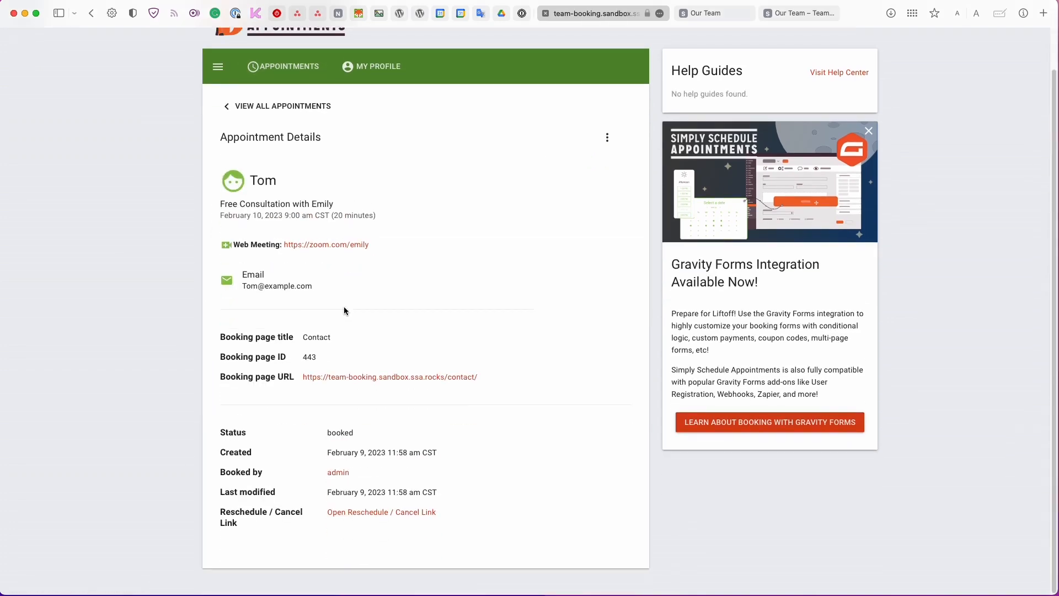
pyautogui.click(313, 104)
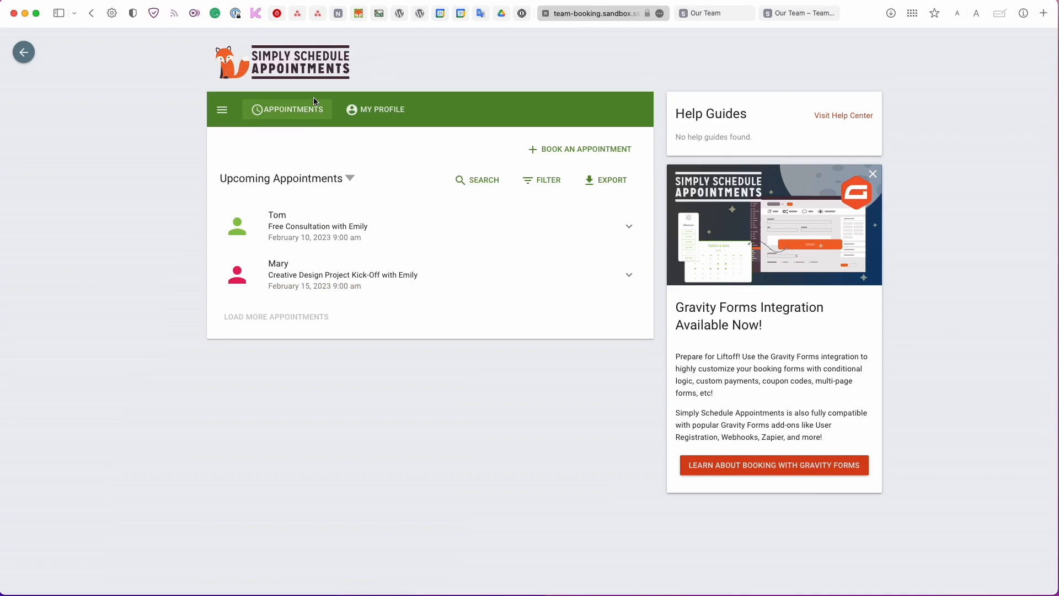
pyautogui.click(504, 274)
pyautogui.click(286, 145)
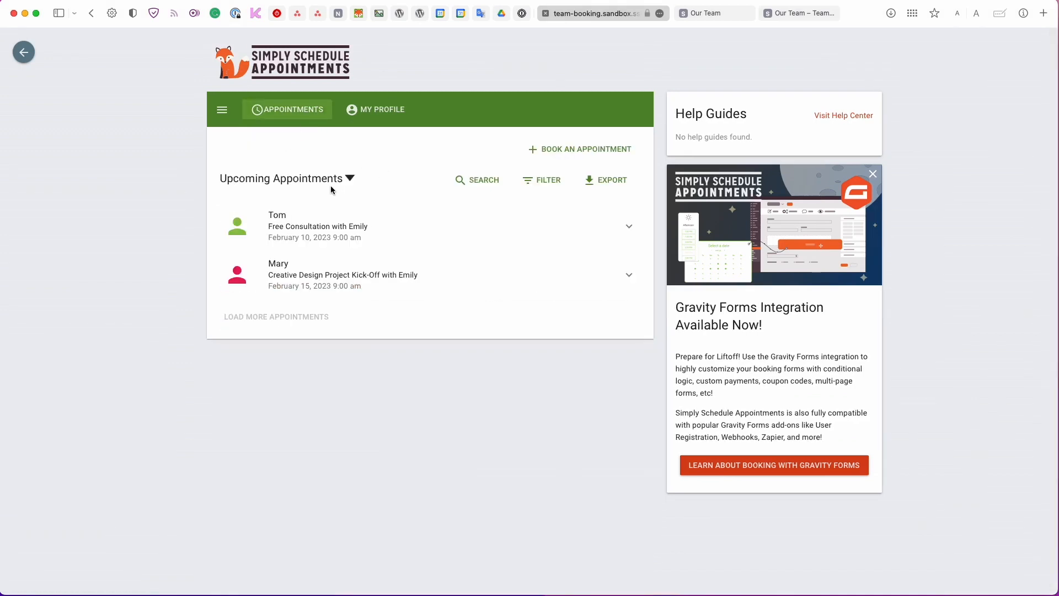
pyautogui.click(330, 185)
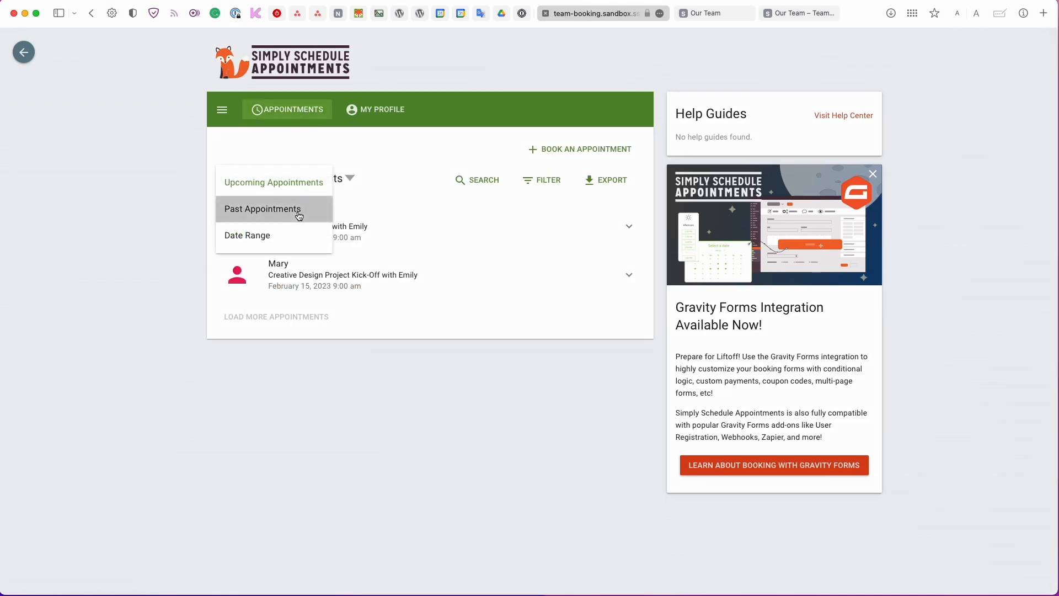
pyautogui.click(298, 236)
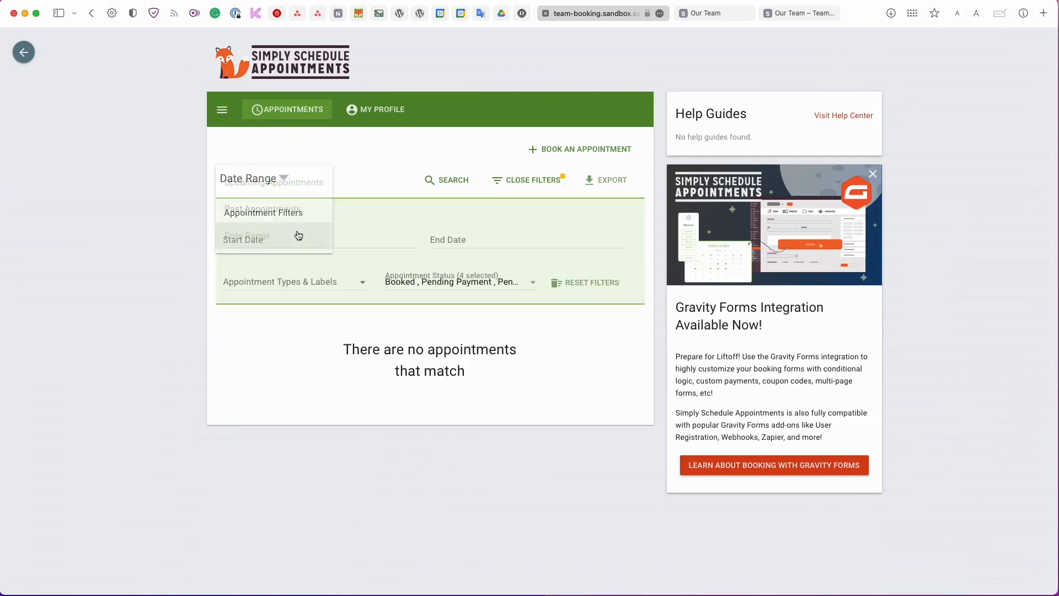
pyautogui.click(454, 180)
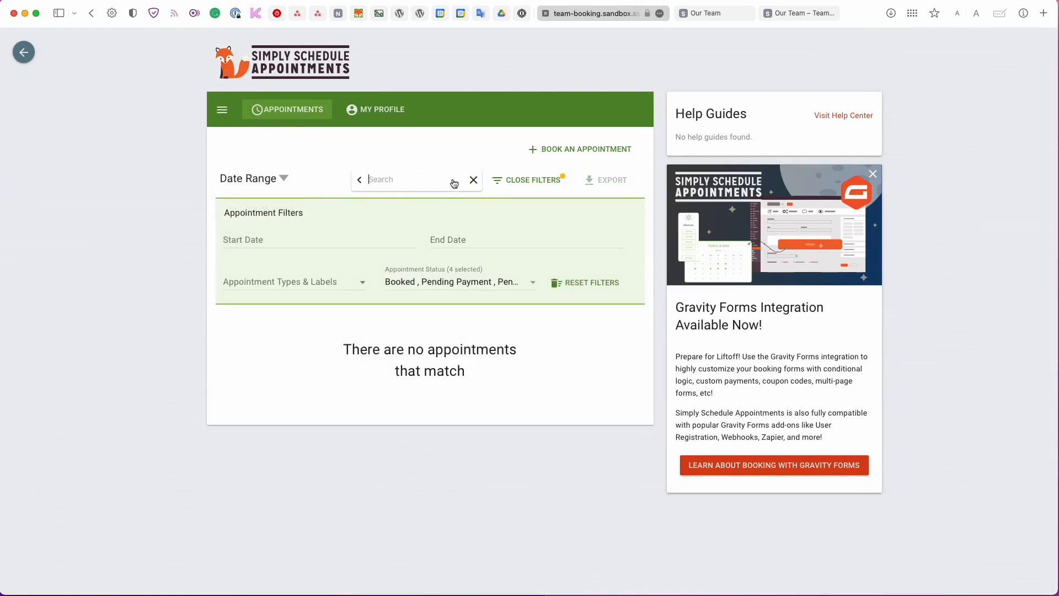
pyautogui.click(551, 156)
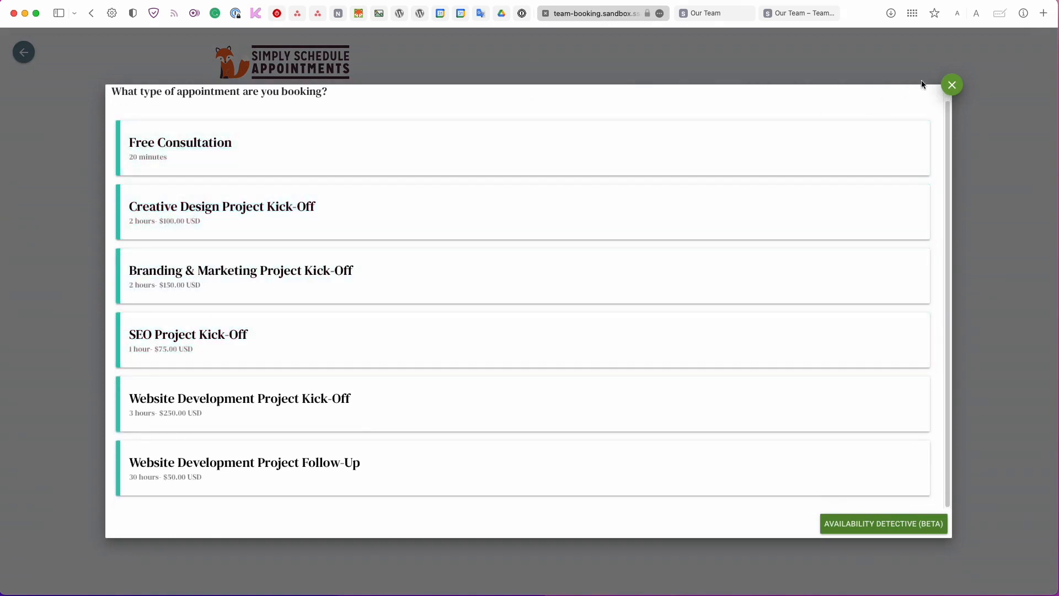
pyautogui.click(951, 85)
pyautogui.click(253, 178)
pyautogui.click(272, 182)
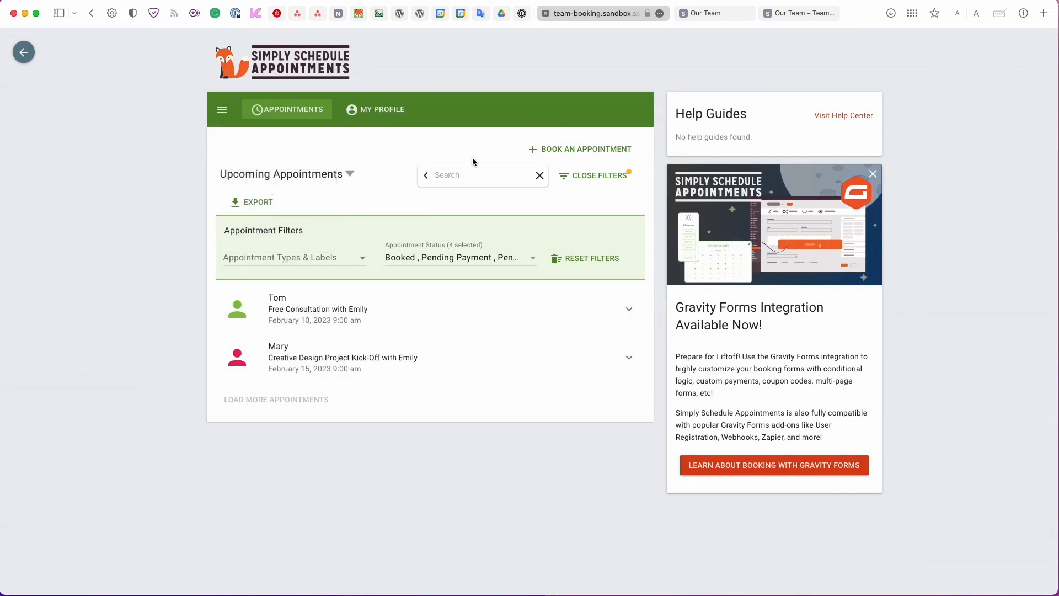
pyautogui.click(529, 177)
pyautogui.click(540, 176)
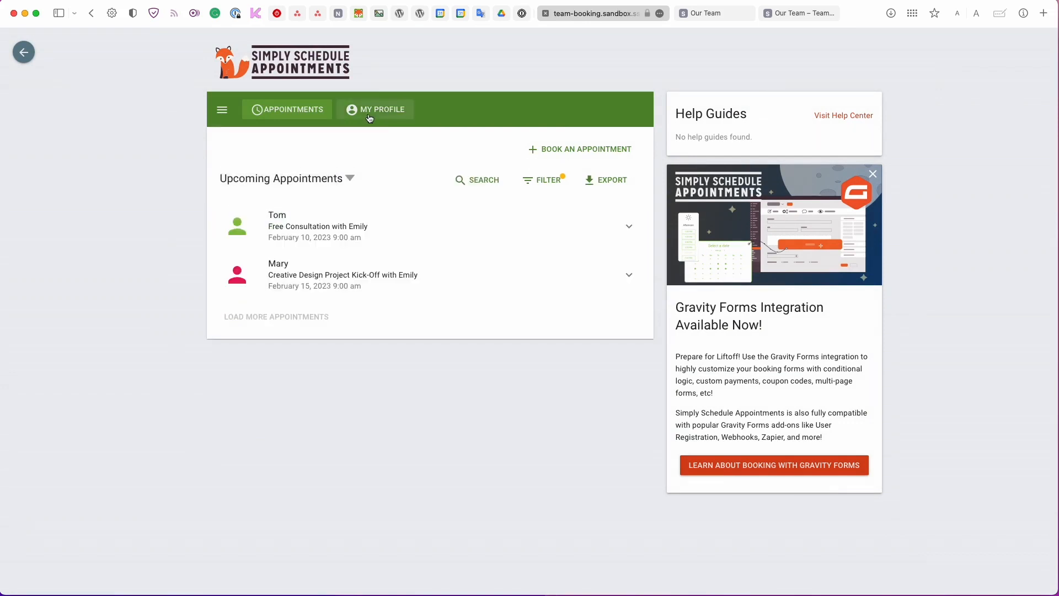
# Open Emily's My Profile page and select her name and display name.
pyautogui.click(369, 116)
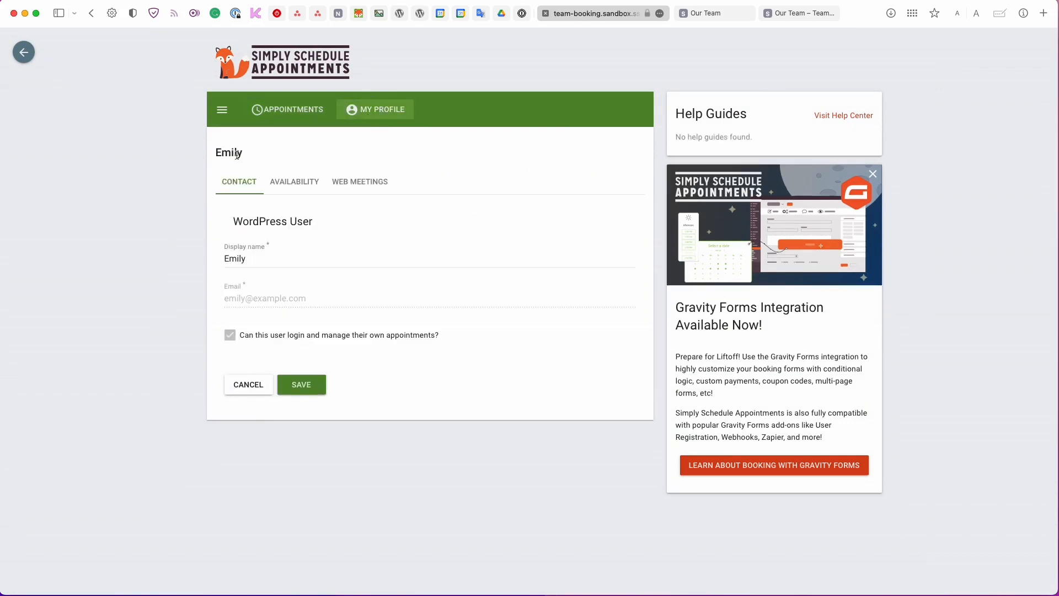
pyautogui.doubleClick(234, 153)
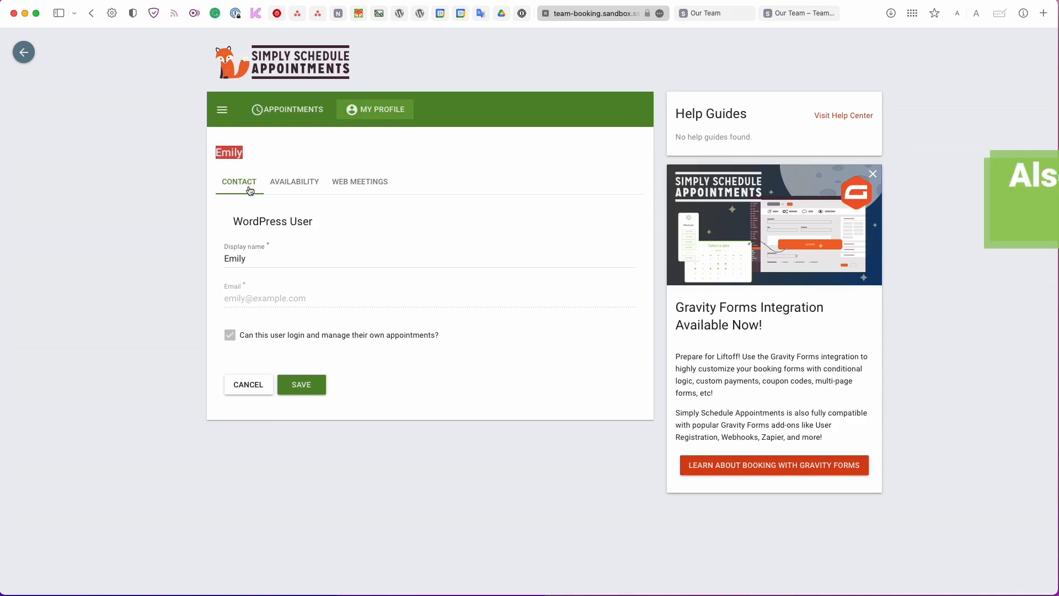
pyautogui.doubleClick(252, 258)
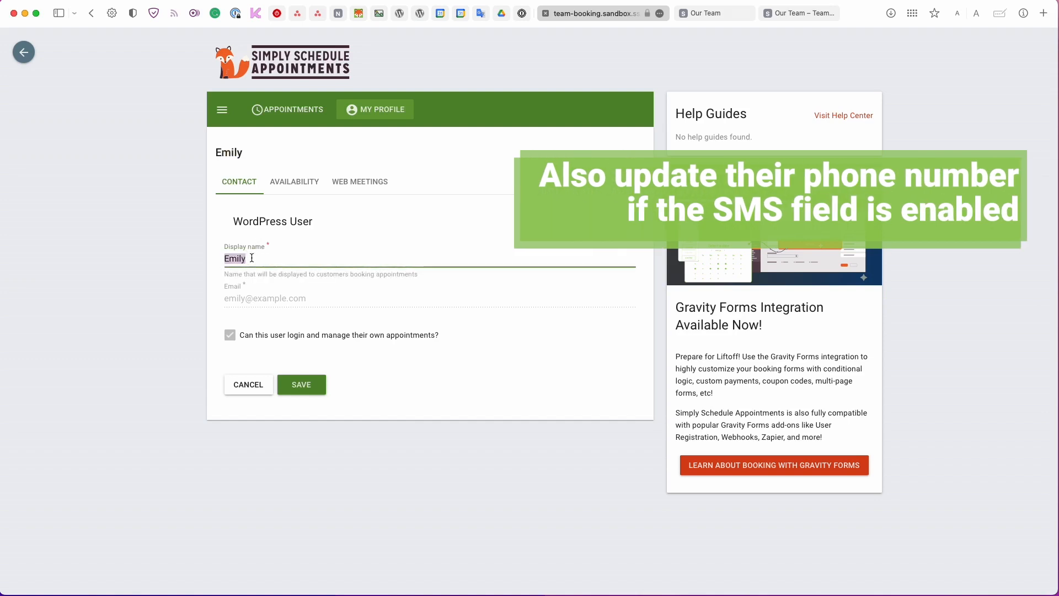
# Go to her Availability tab and ask to view and edit blackout dates.
pyautogui.click(296, 180)
pyautogui.scroll(-1, 299, 184)
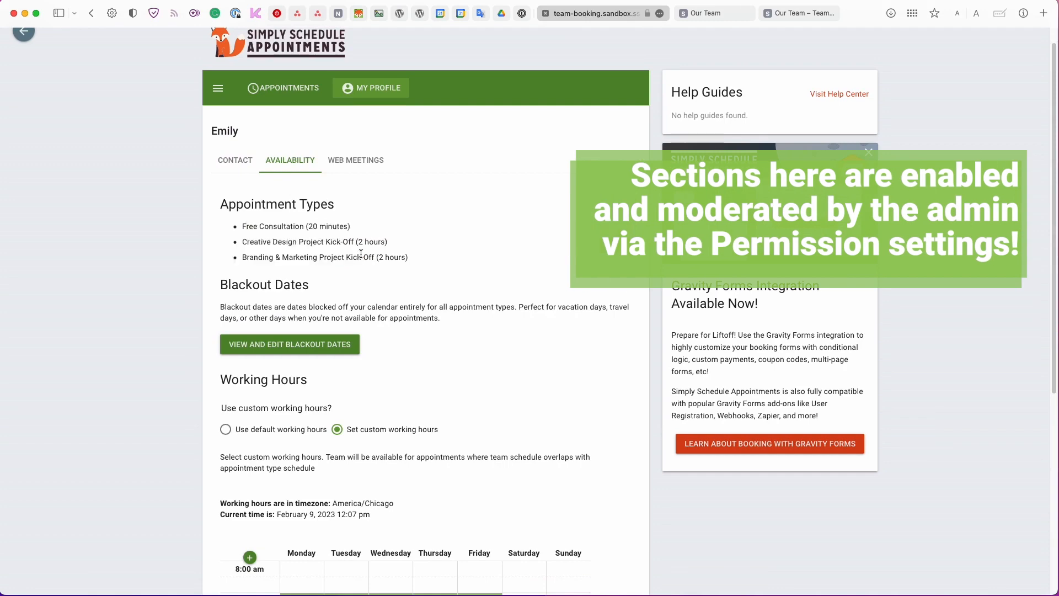
pyautogui.scroll(-3, 361, 254)
pyautogui.click(336, 177)
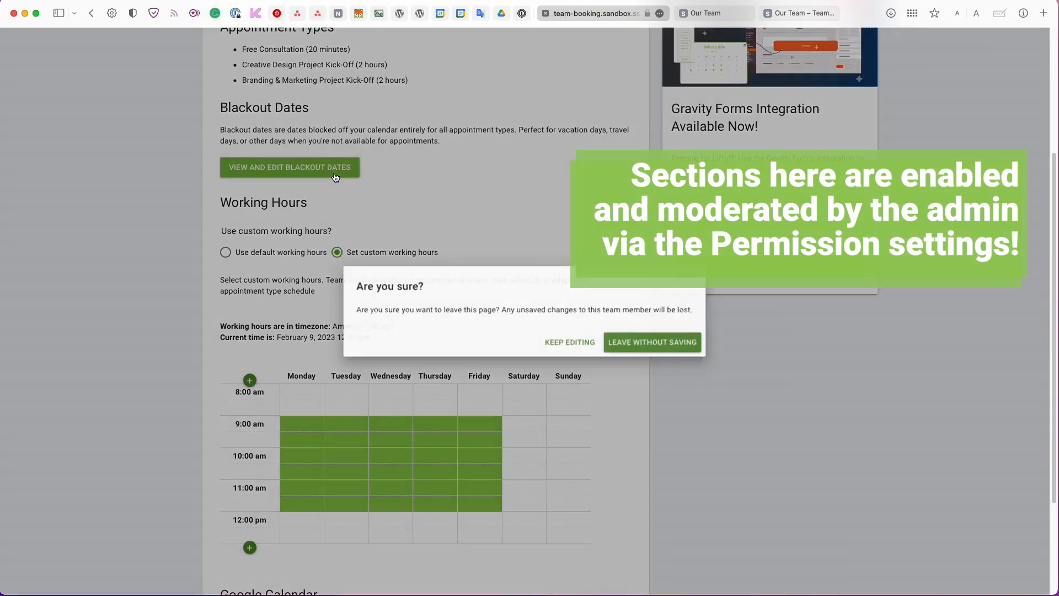
# Remove February 22 and 24 from Emily's blackout dates and save them.
pyautogui.click(613, 343)
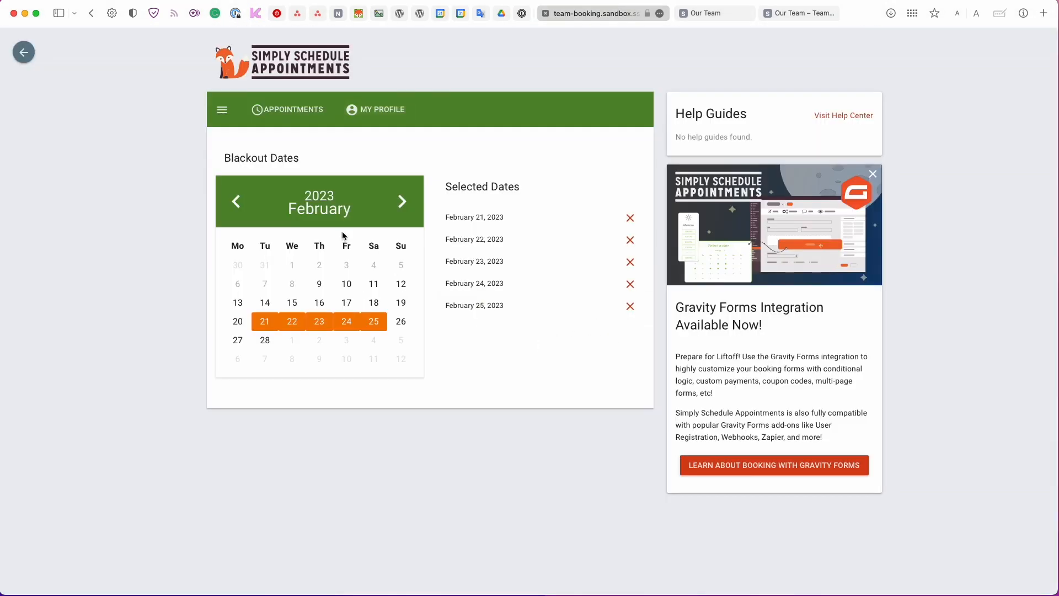
pyautogui.click(295, 329)
pyautogui.click(344, 322)
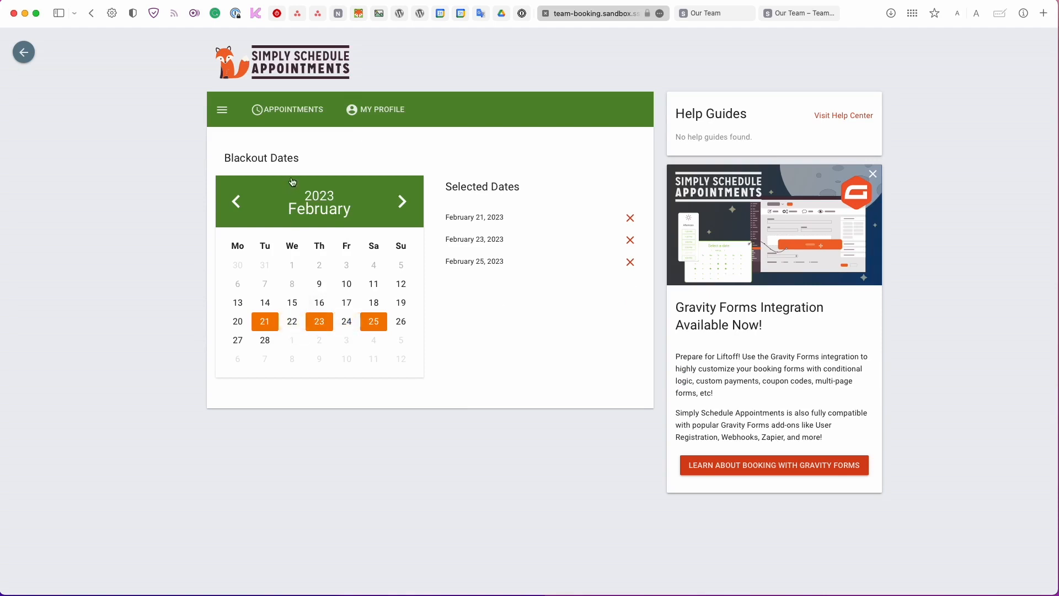
pyautogui.click(362, 115)
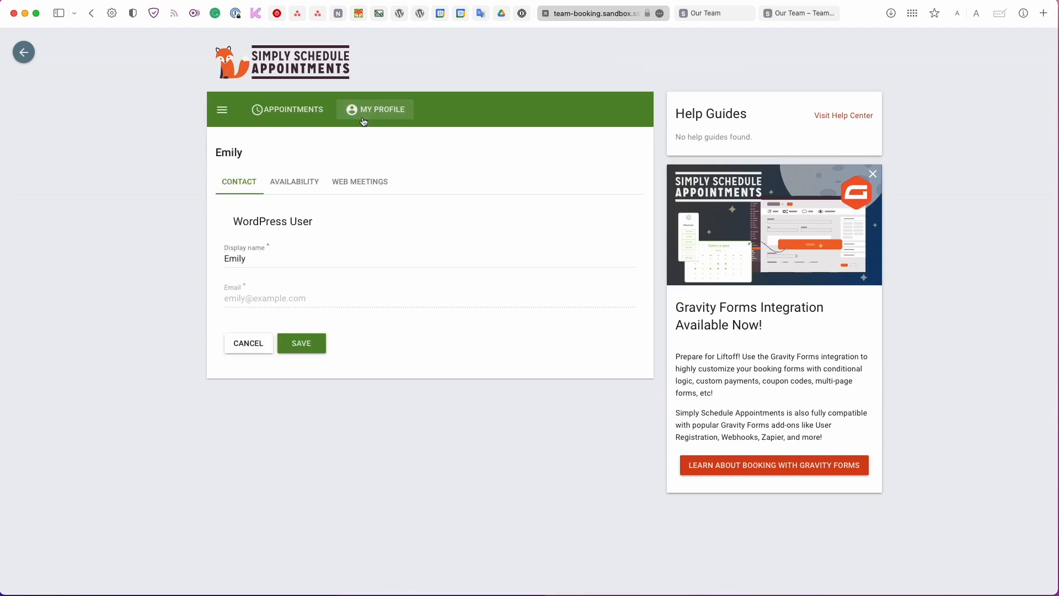
# Try custom working hours for Emily, then return her to the default working hours.
pyautogui.click(312, 181)
pyautogui.scroll(-5, 338, 230)
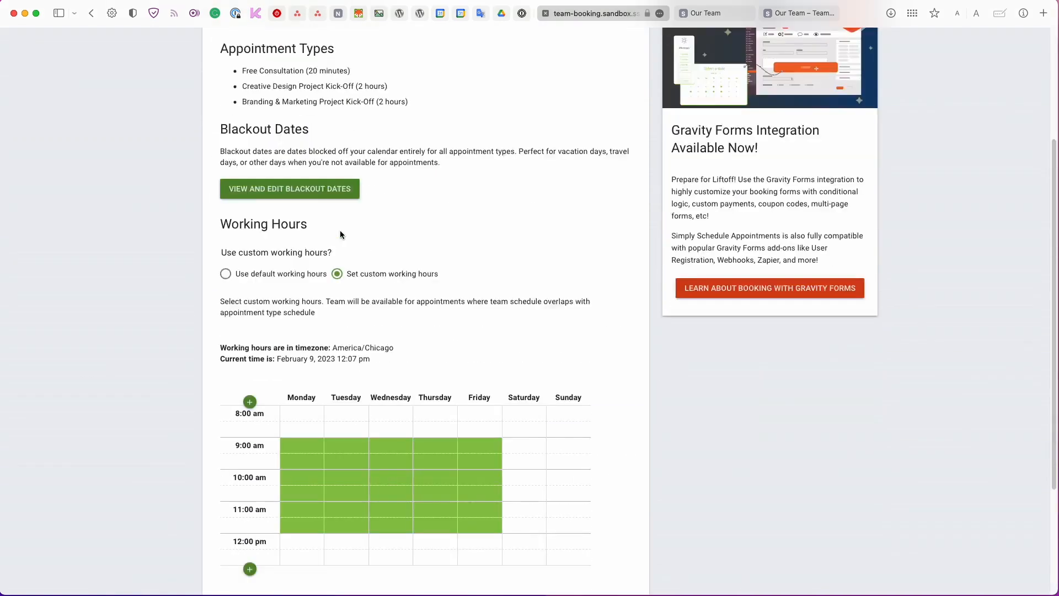
pyautogui.click(310, 223)
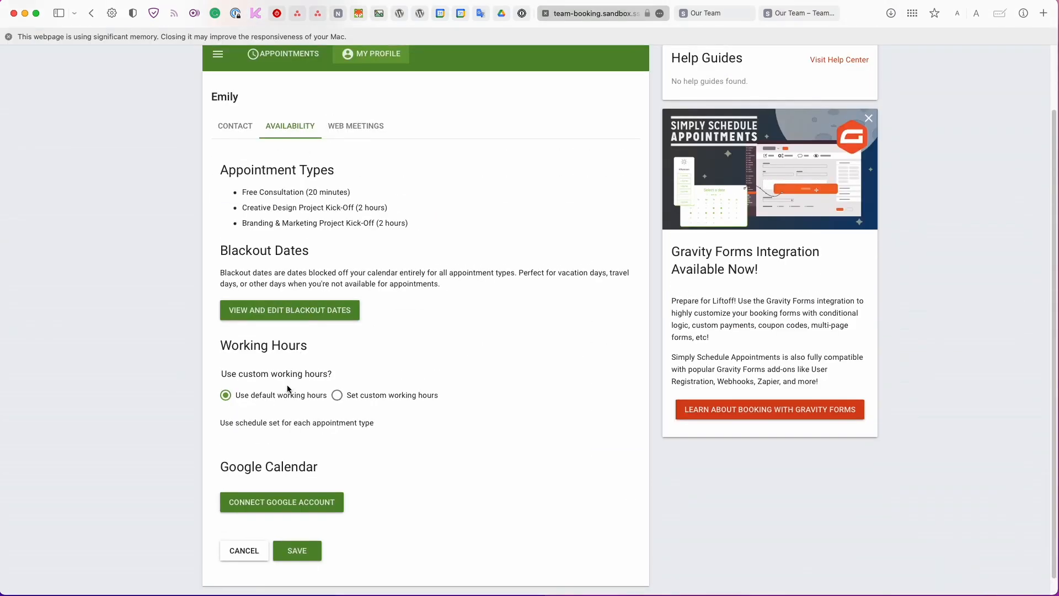
pyautogui.click(338, 395)
pyautogui.scroll(-1, 348, 391)
pyautogui.scroll(-2, 348, 392)
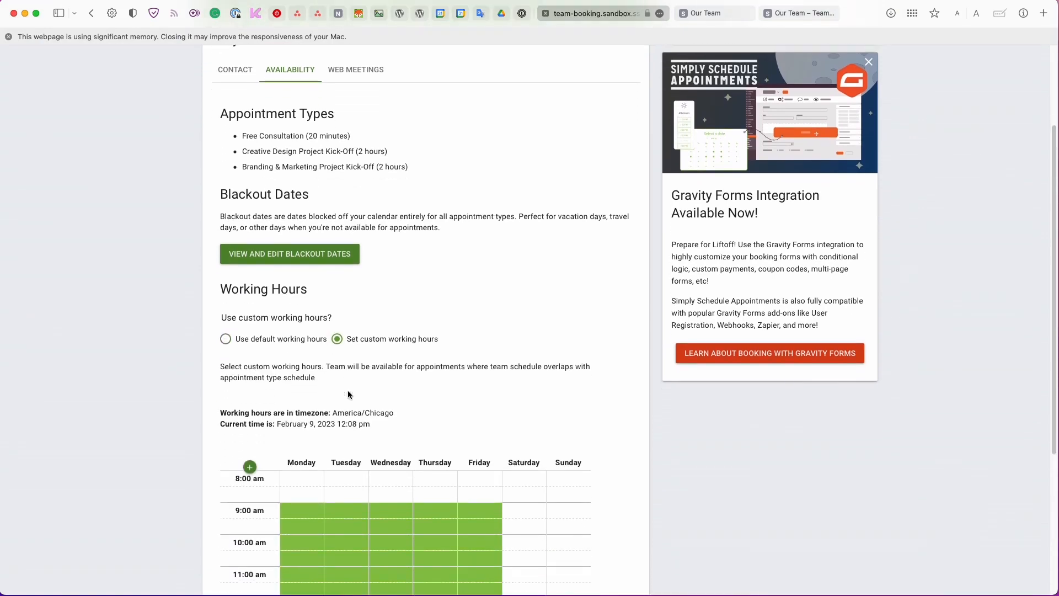
pyautogui.scroll(-2, 347, 394)
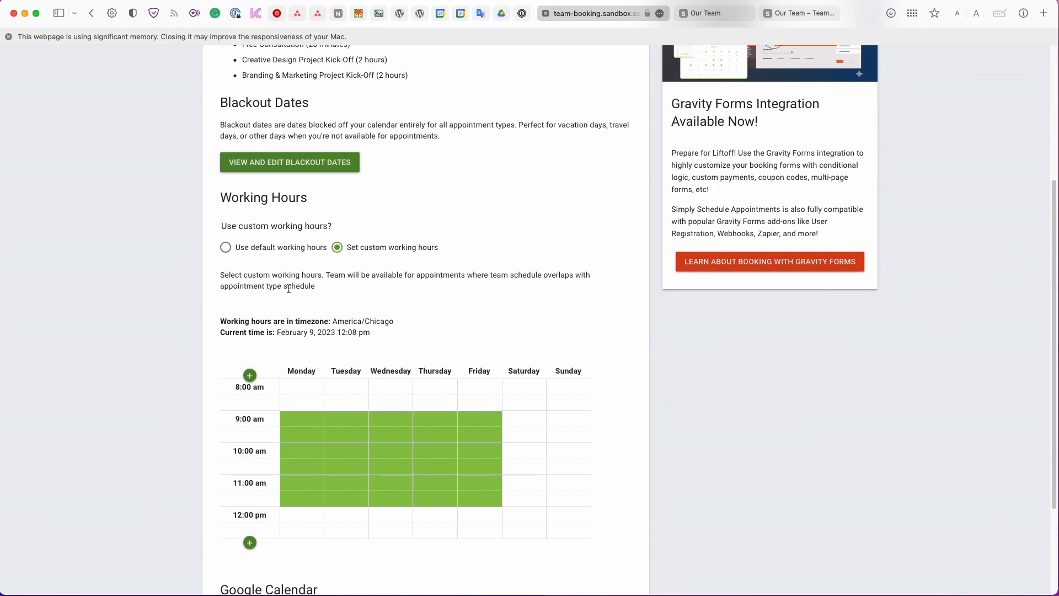
pyautogui.click(281, 252)
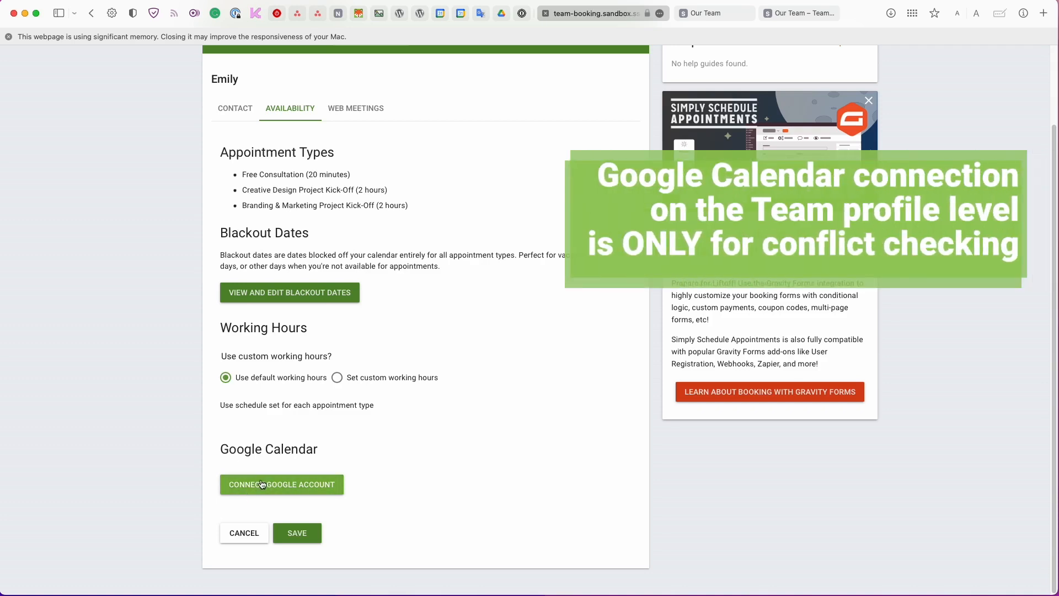
pyautogui.scroll(1, 267, 464)
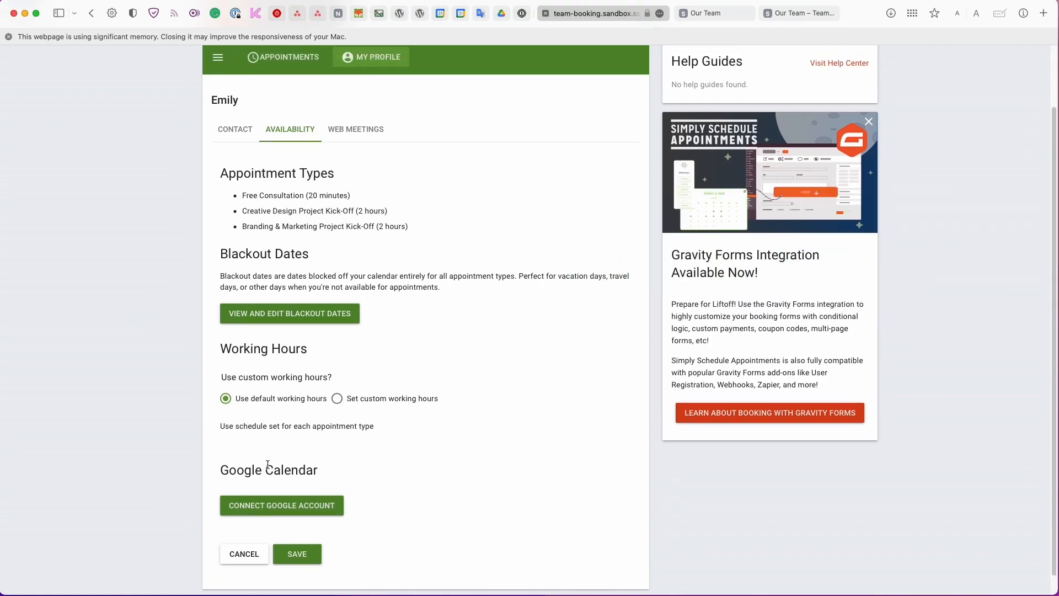
pyautogui.scroll(1, 267, 464)
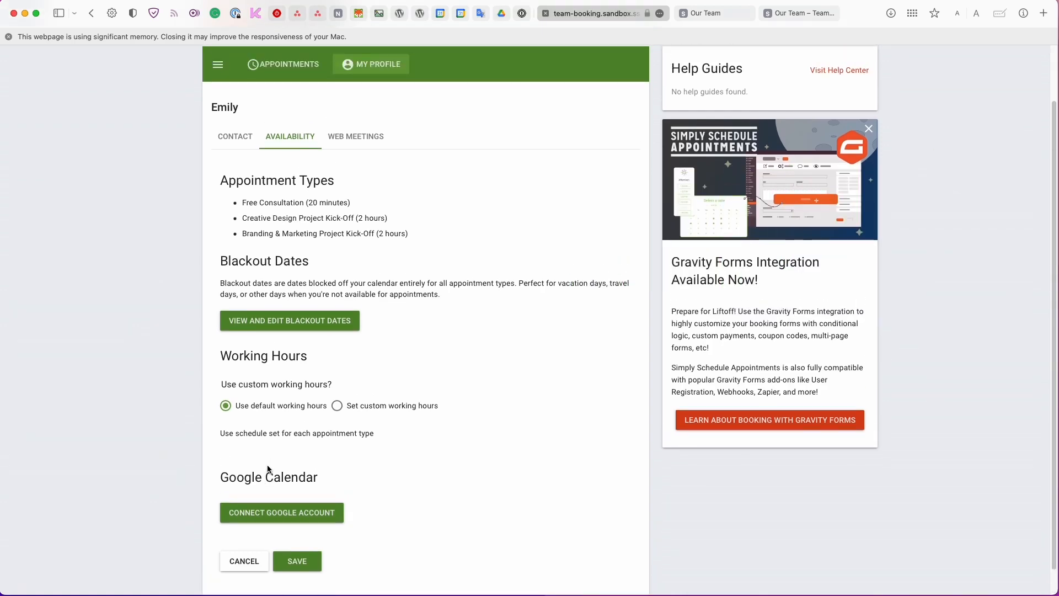
pyautogui.scroll(-1, 268, 468)
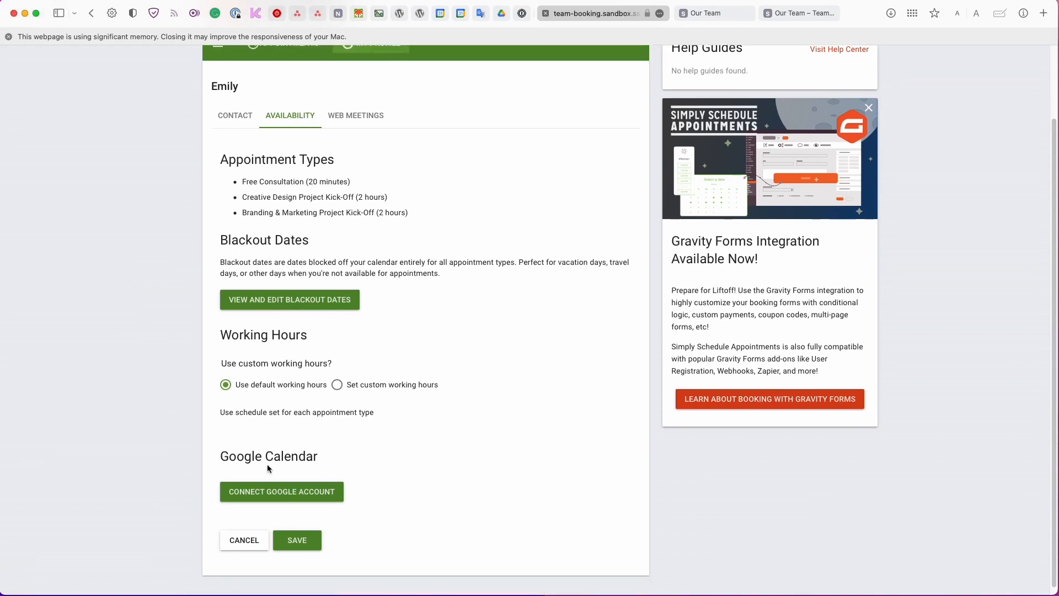
pyautogui.scroll(1, 267, 464)
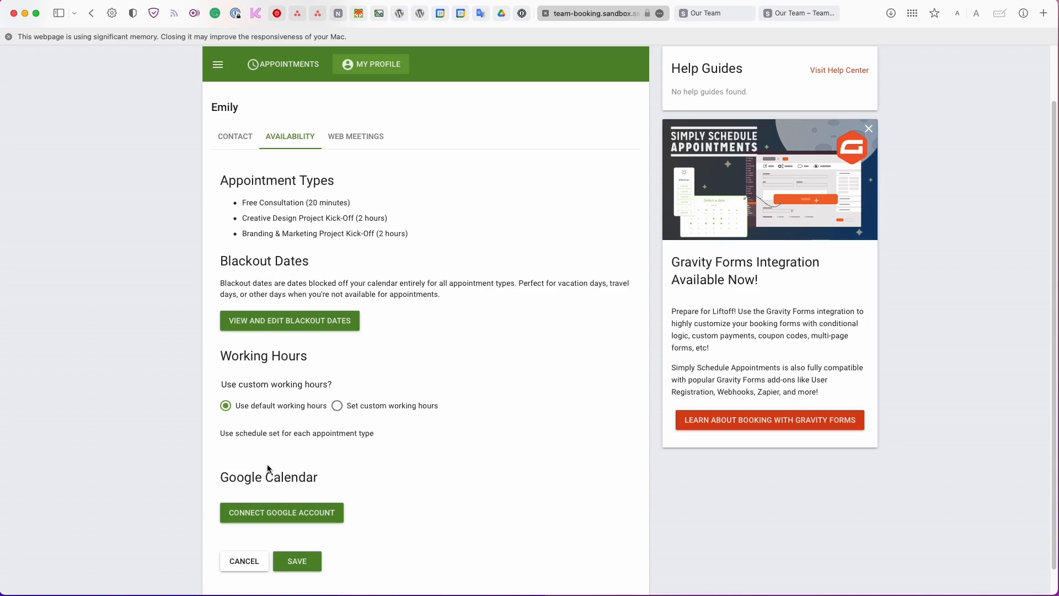
pyautogui.scroll(-1, 268, 468)
pyautogui.scroll(-1, 269, 469)
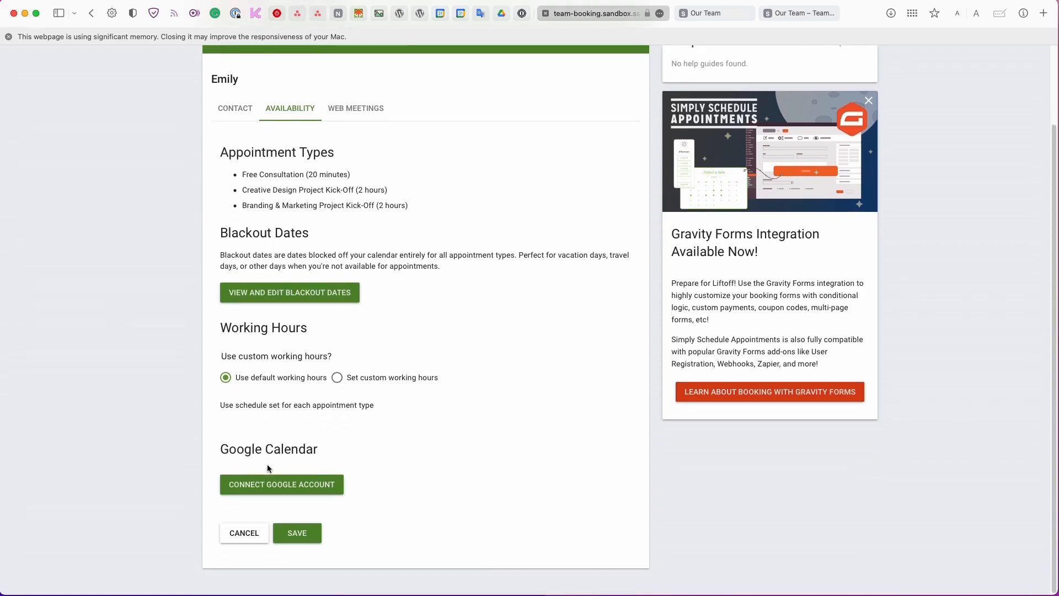
pyautogui.click(264, 489)
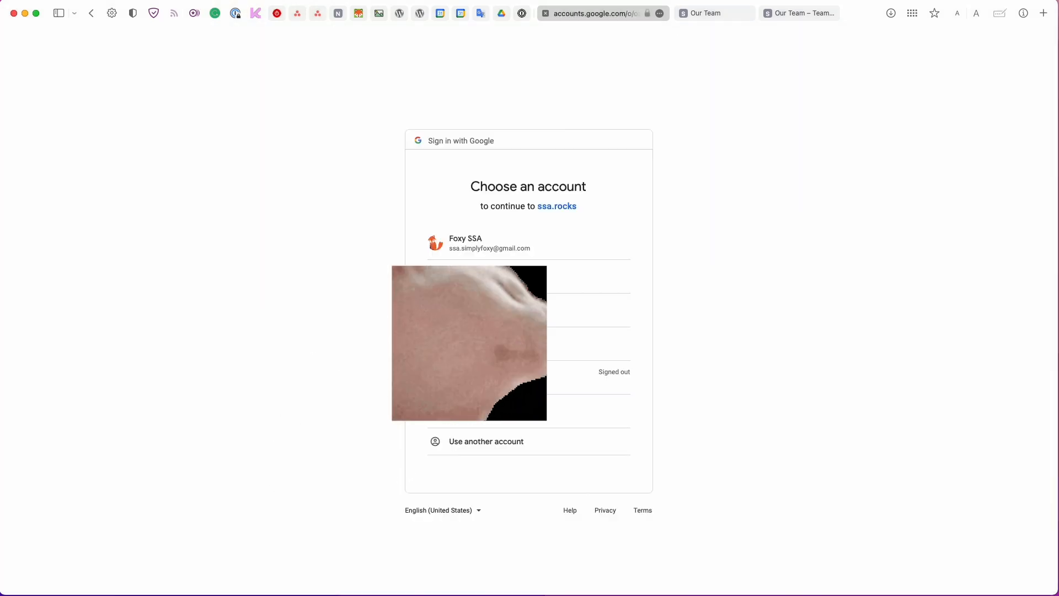
# Choose the Google account, grant calendar access, and review its four calendars under Availability.
pyautogui.click(489, 247)
pyautogui.click(553, 436)
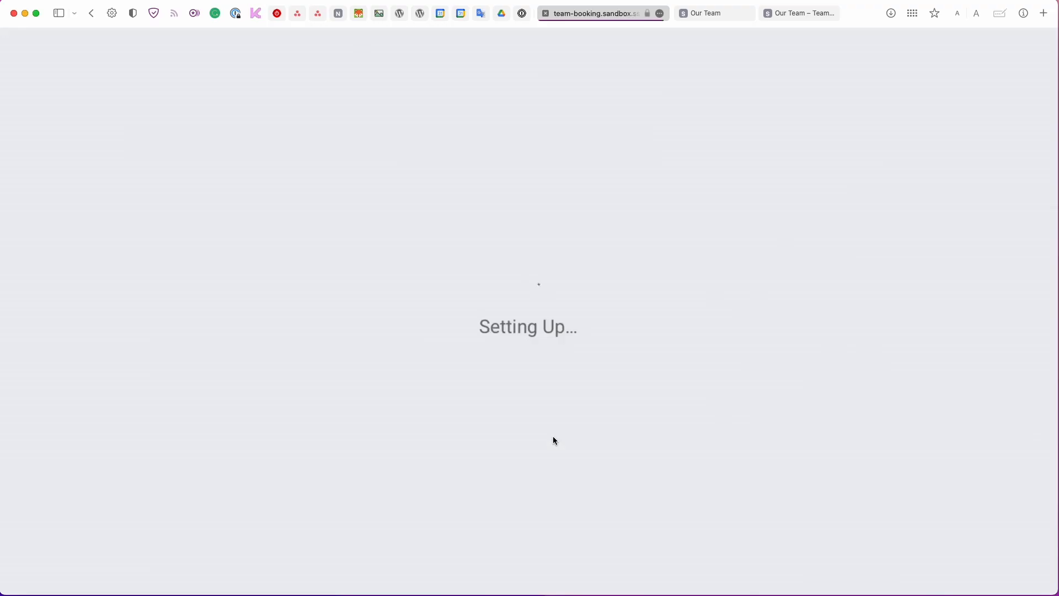
pyautogui.click(294, 204)
pyautogui.scroll(-10, 319, 289)
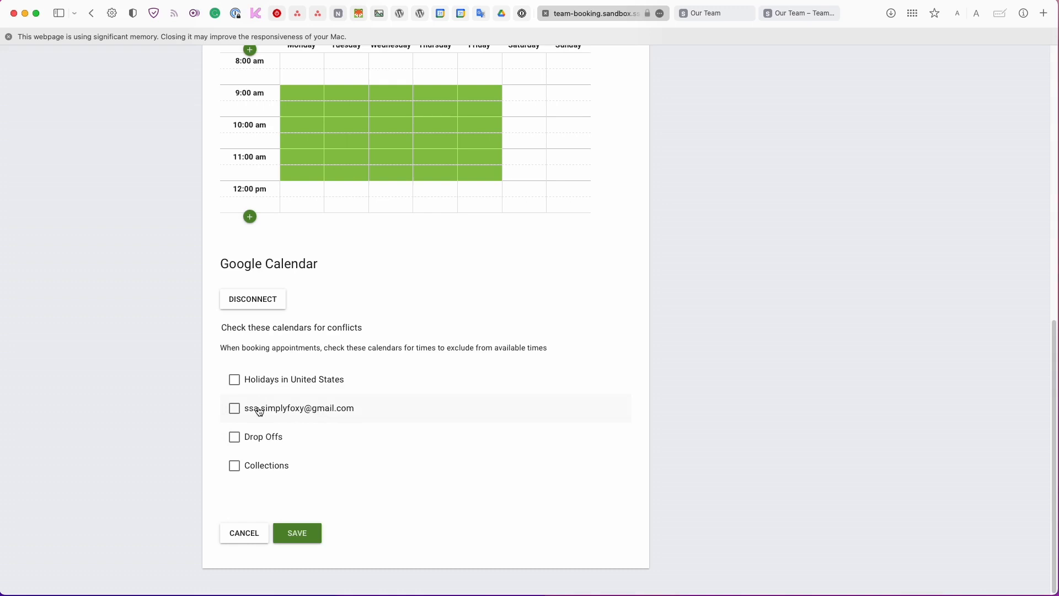
pyautogui.scroll(2, 259, 411)
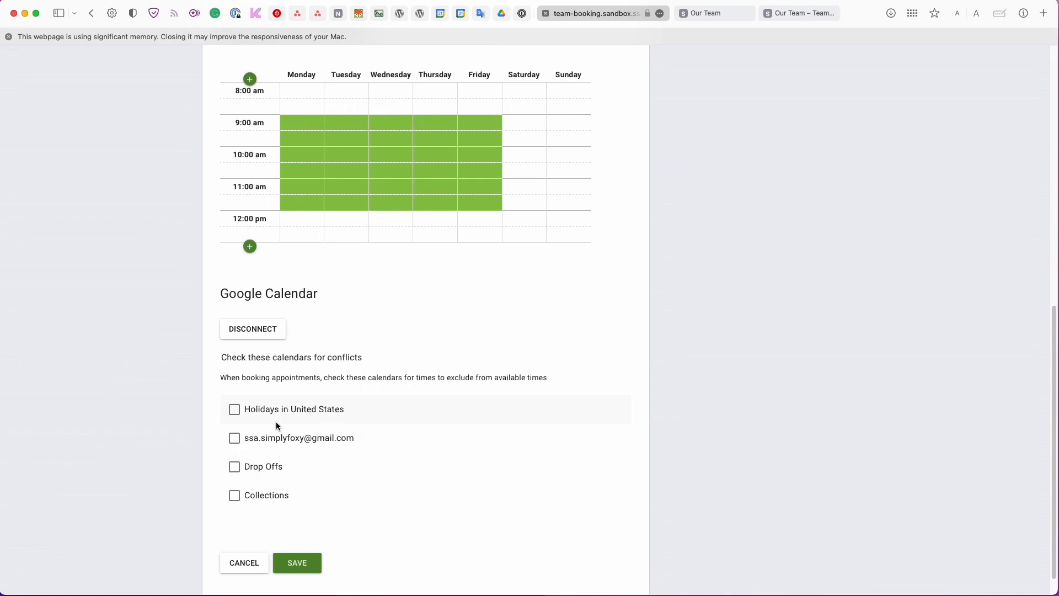
pyautogui.scroll(10, 276, 425)
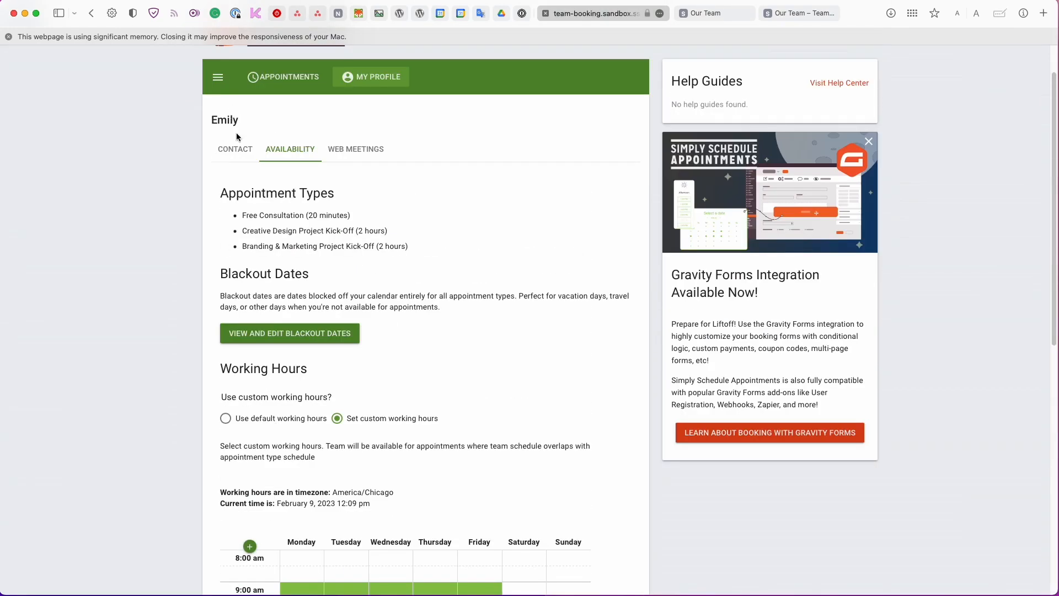
# Check Emily's custom Zoom personal meeting URL under Web Meetings, then view her Contact tab.
pyautogui.scroll(-1, 236, 138)
pyautogui.scroll(2, 236, 158)
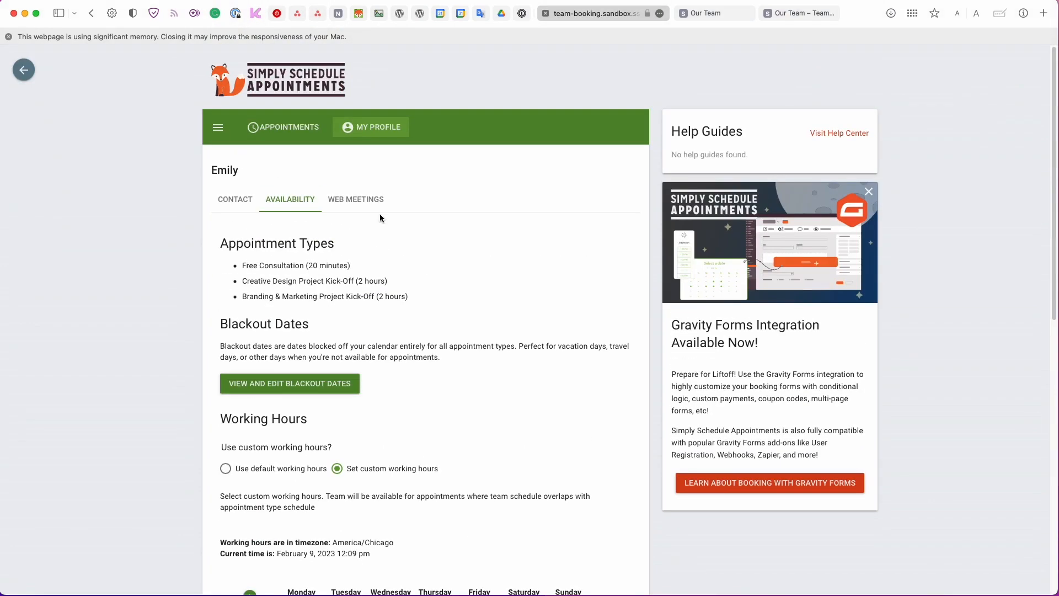
pyautogui.click(366, 201)
pyautogui.doubleClick(357, 313)
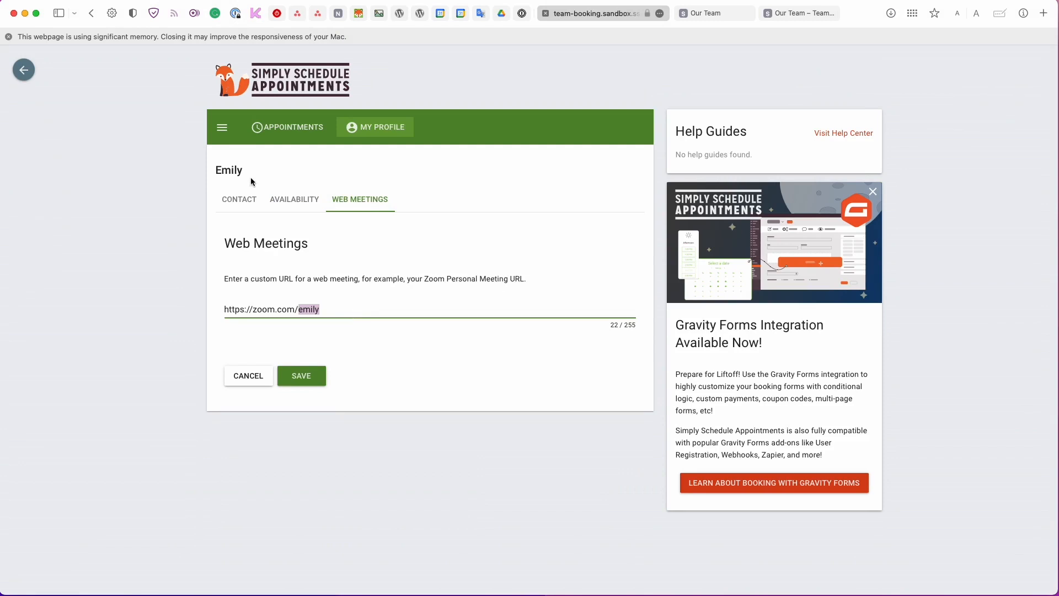
pyautogui.click(248, 197)
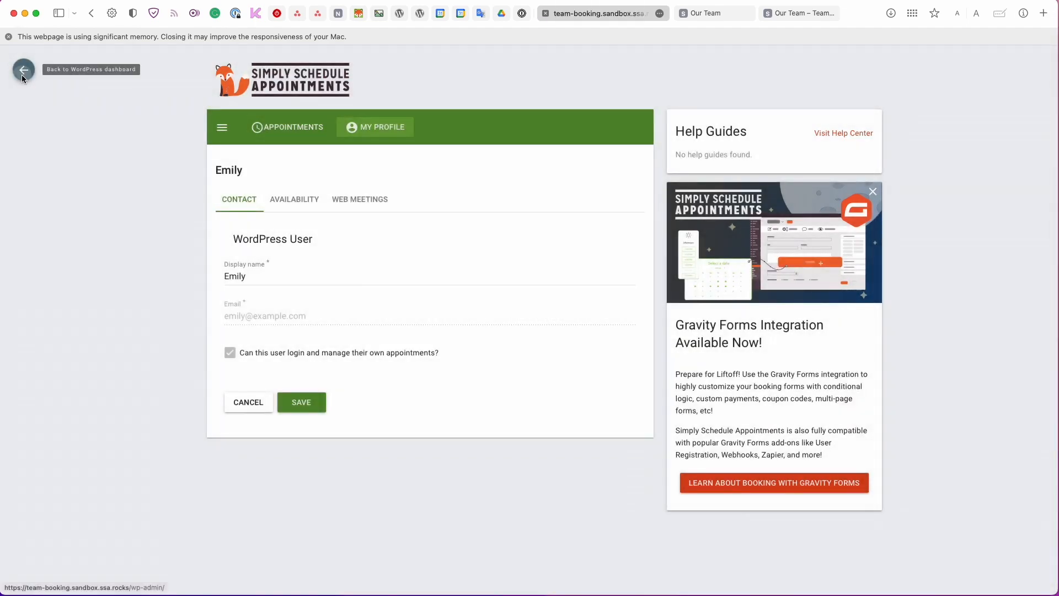
# Switch back to the admin account and open Appointments showing four bookings, February 10–23.
pyautogui.click(24, 70)
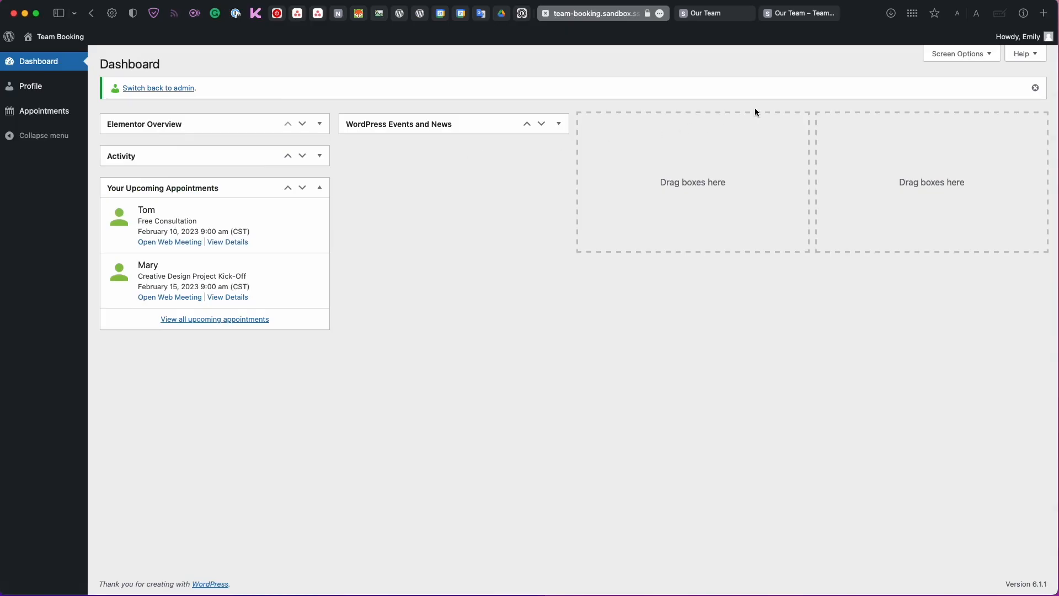
pyautogui.moveTo(1019, 37)
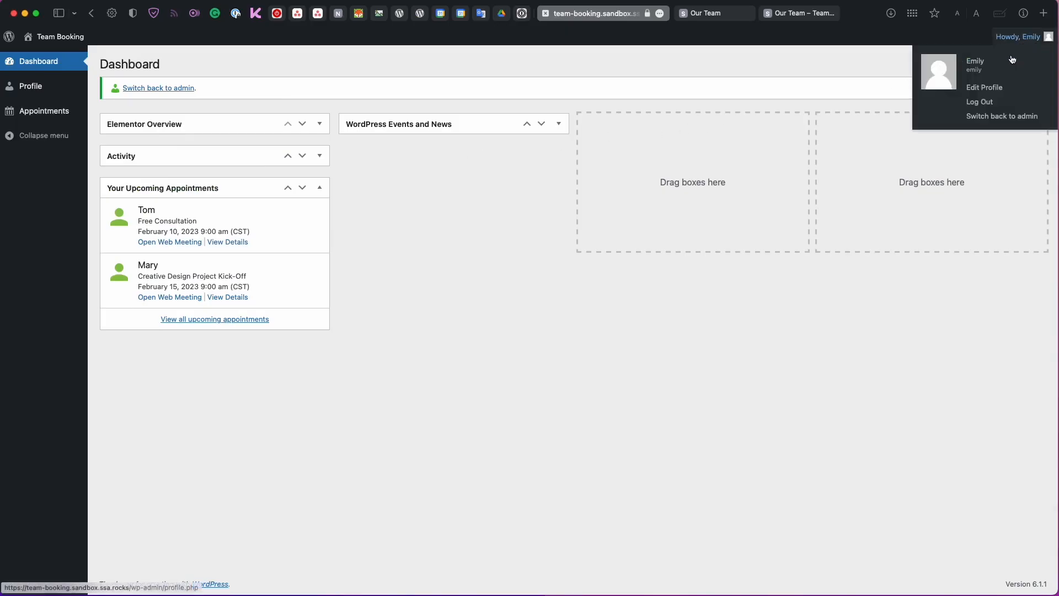
pyautogui.click(1002, 117)
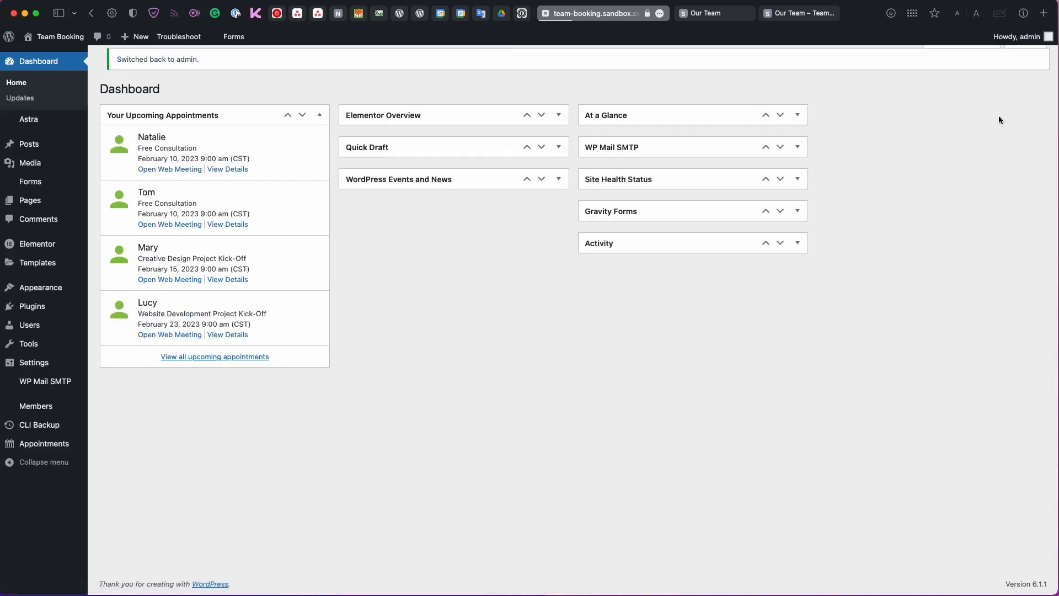
pyautogui.click(16, 443)
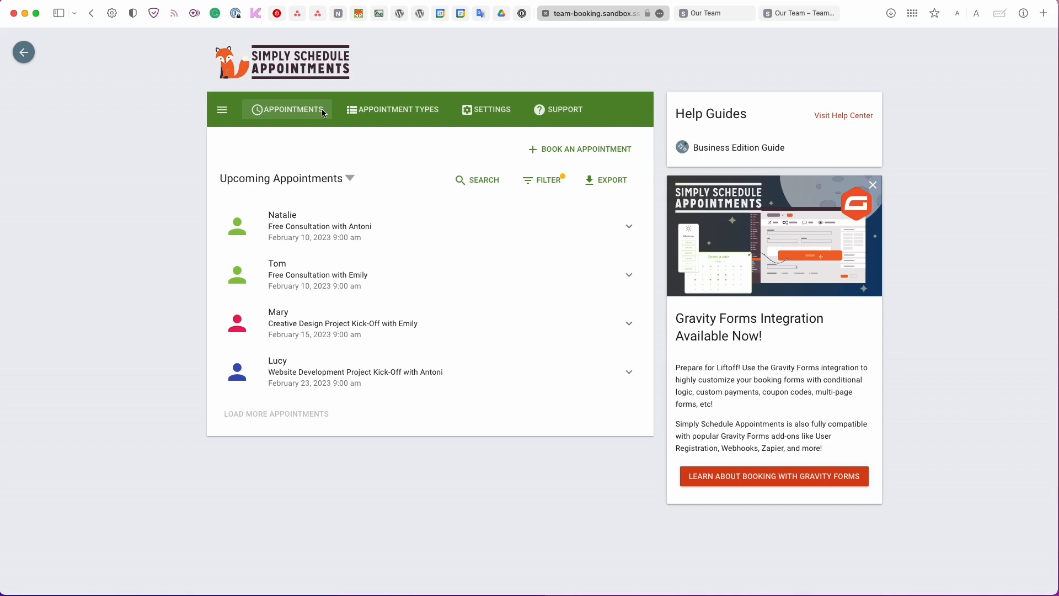
# Preview a Free Consultation on Friday February 10 at 9:30 AM without booking, then view Support.
pyautogui.click(535, 160)
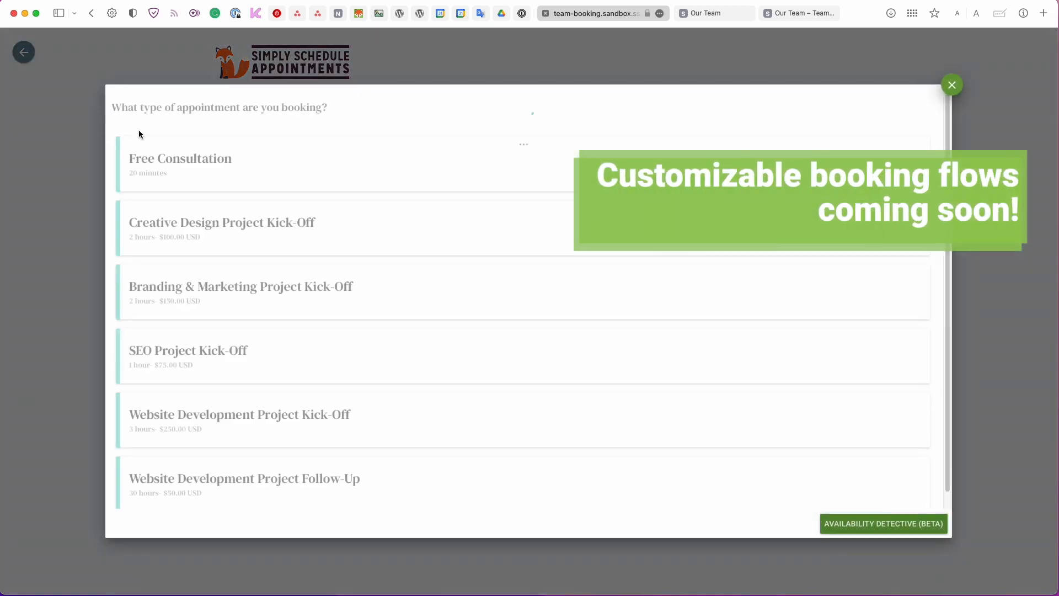
pyautogui.click(142, 158)
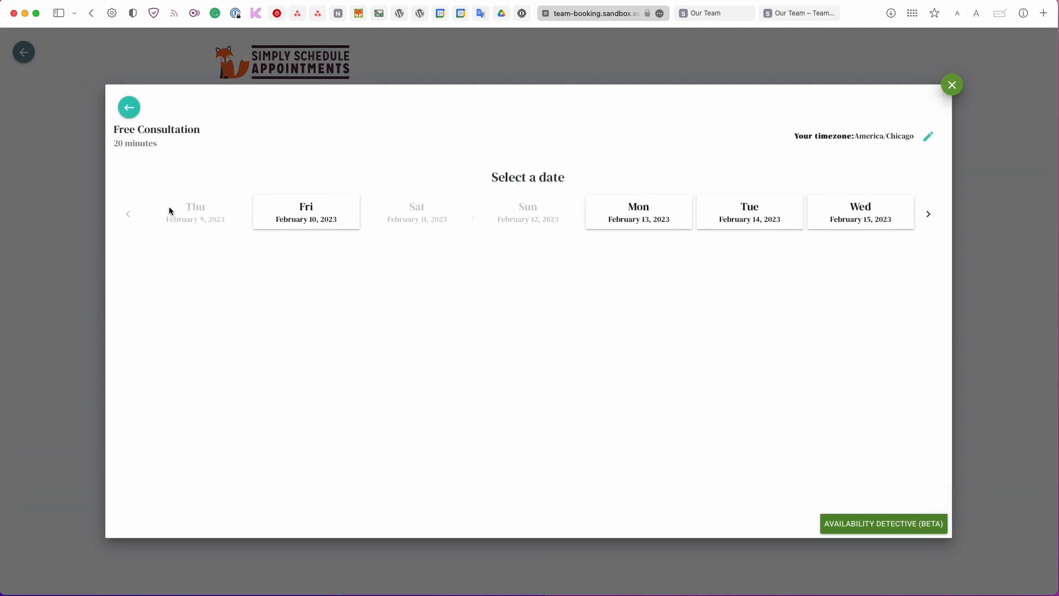
pyautogui.click(295, 212)
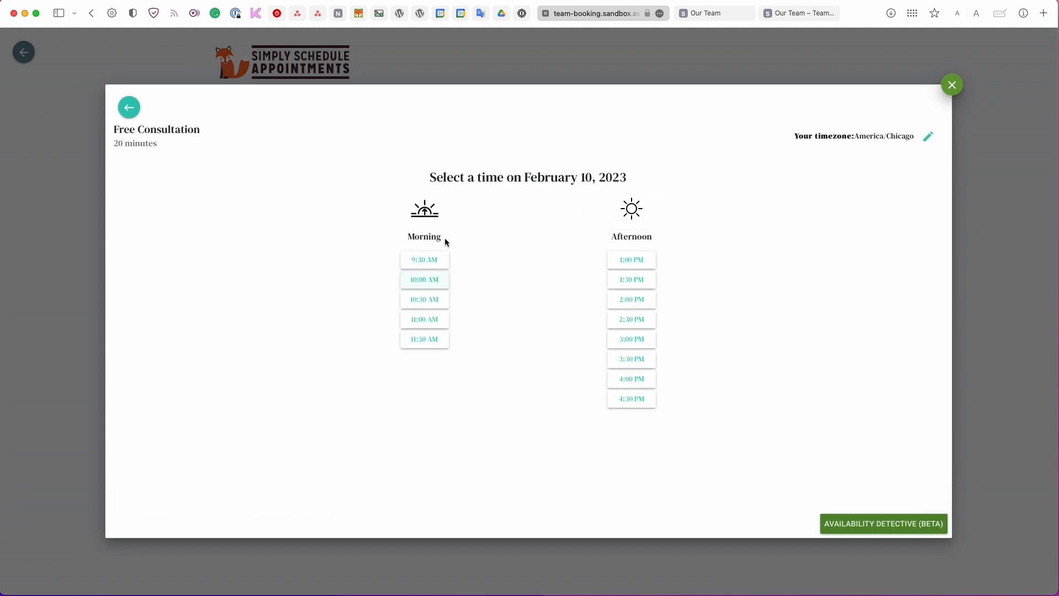
pyautogui.click(436, 257)
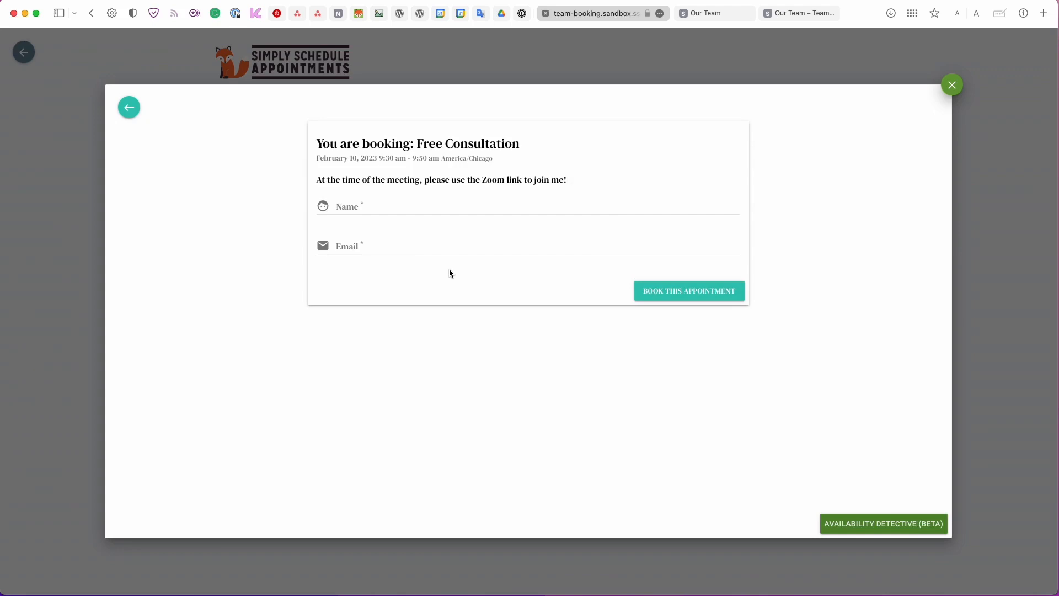
pyautogui.press('Escape')
pyautogui.click(555, 113)
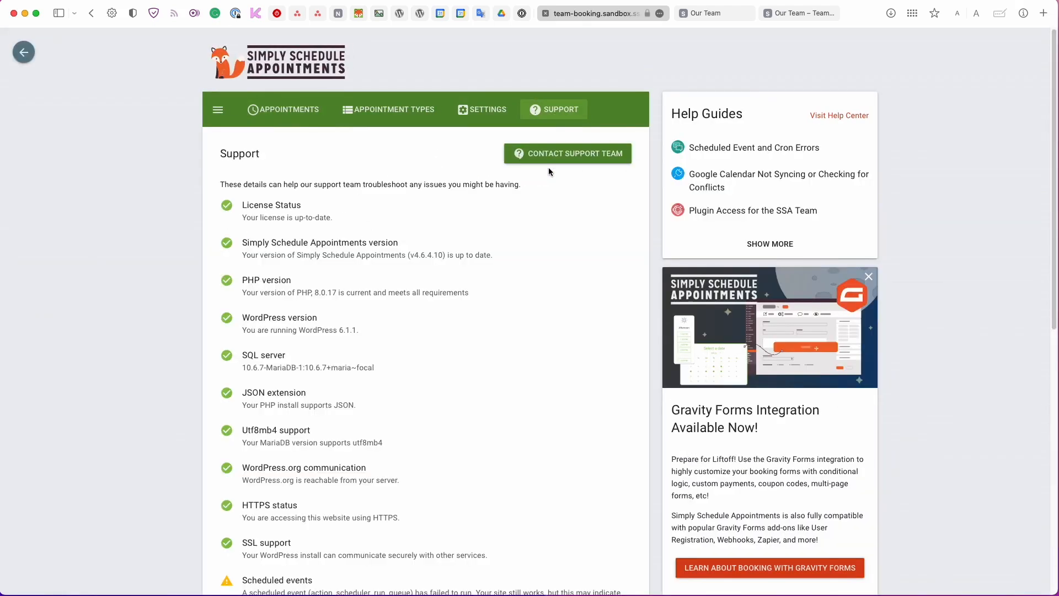
pyautogui.click(554, 153)
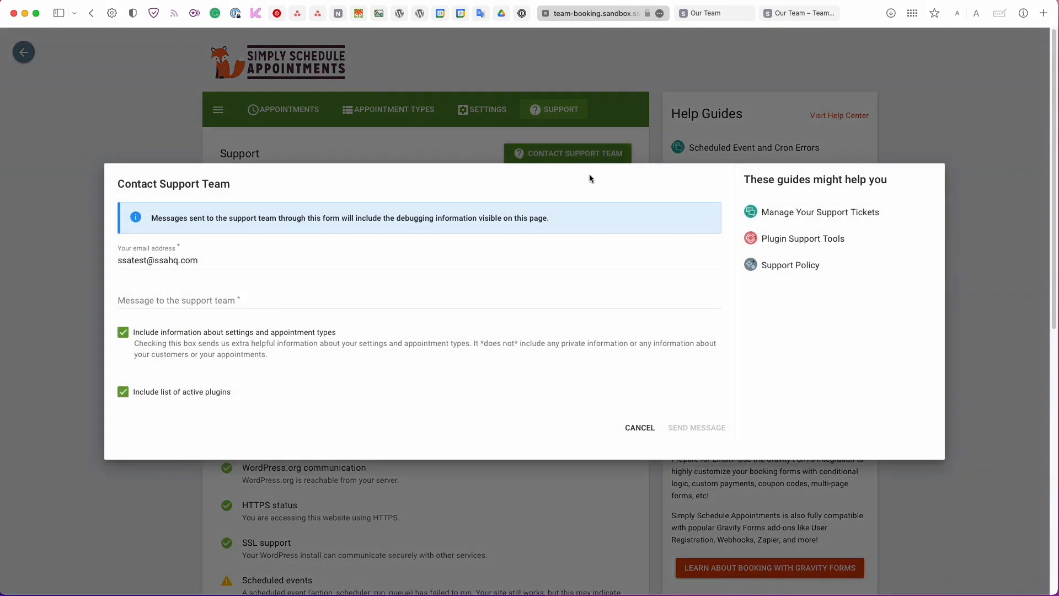
pyautogui.click(371, 155)
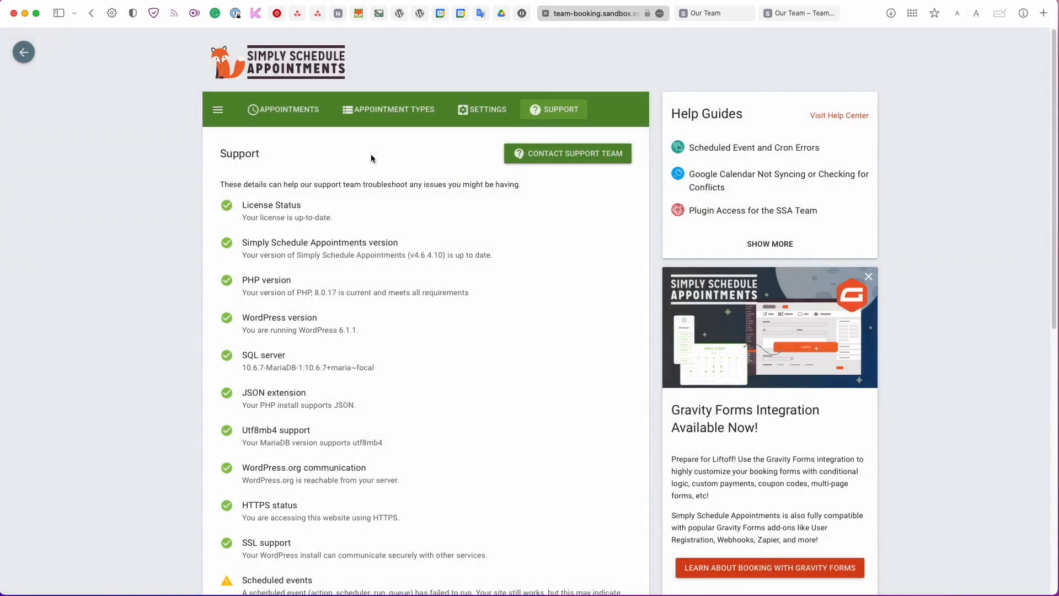
pyautogui.scroll(-1, 380, 172)
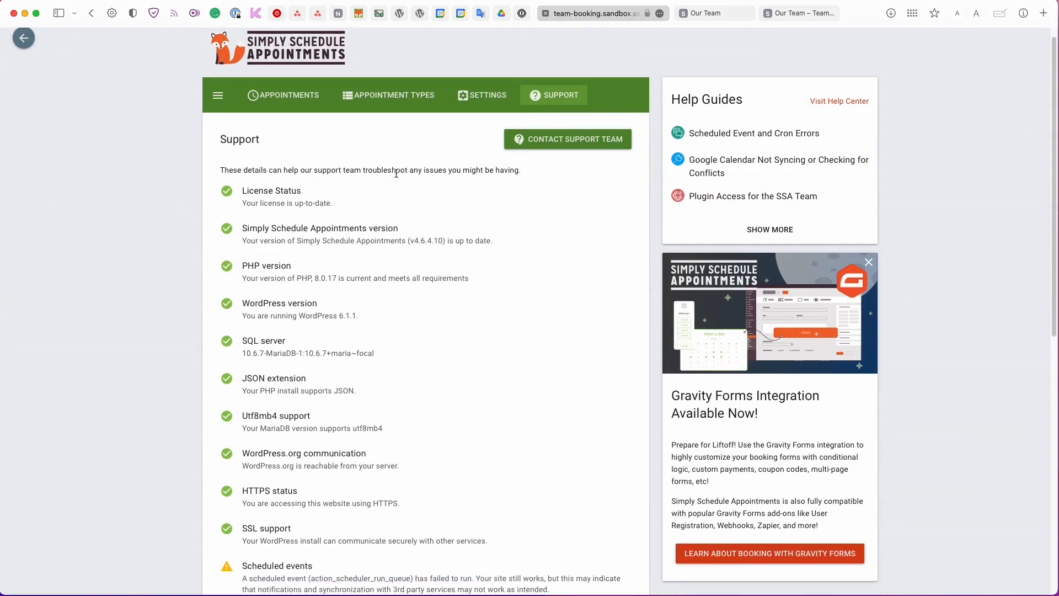